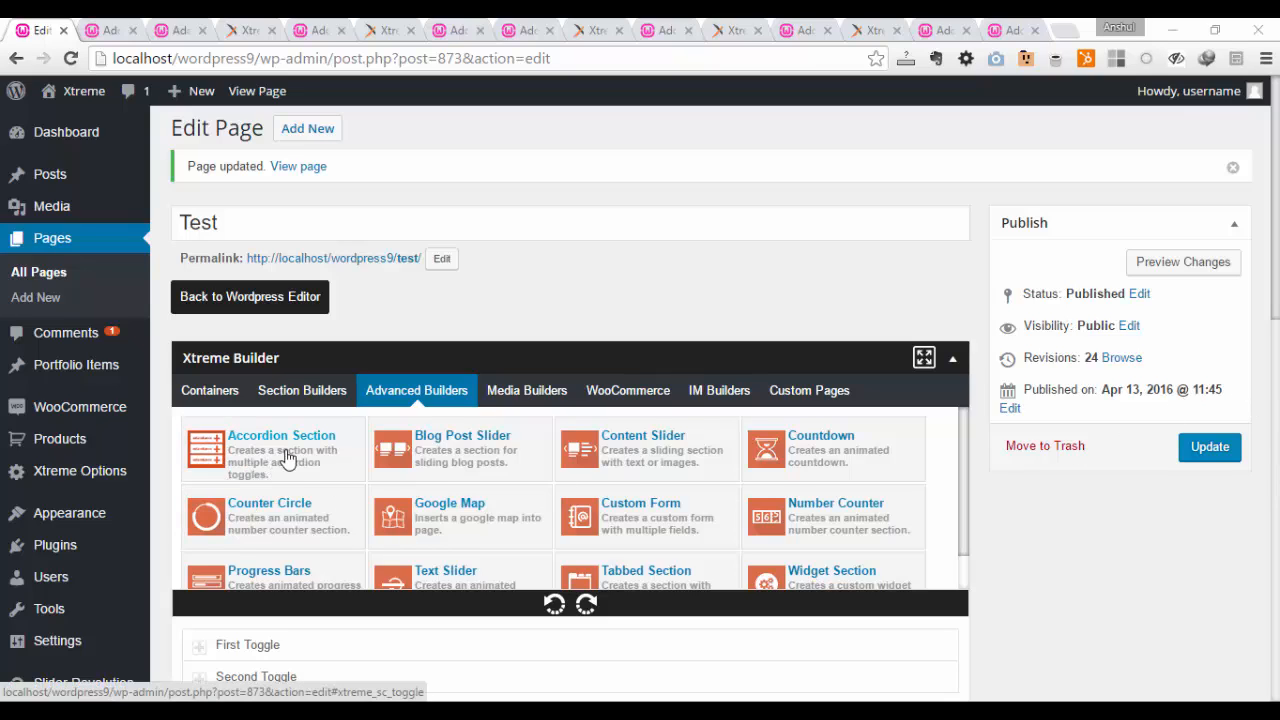
Step: Add a new Accordion Section below the existing one on the page and delete the upper accordion
scroll(300, 420, "down", 2)
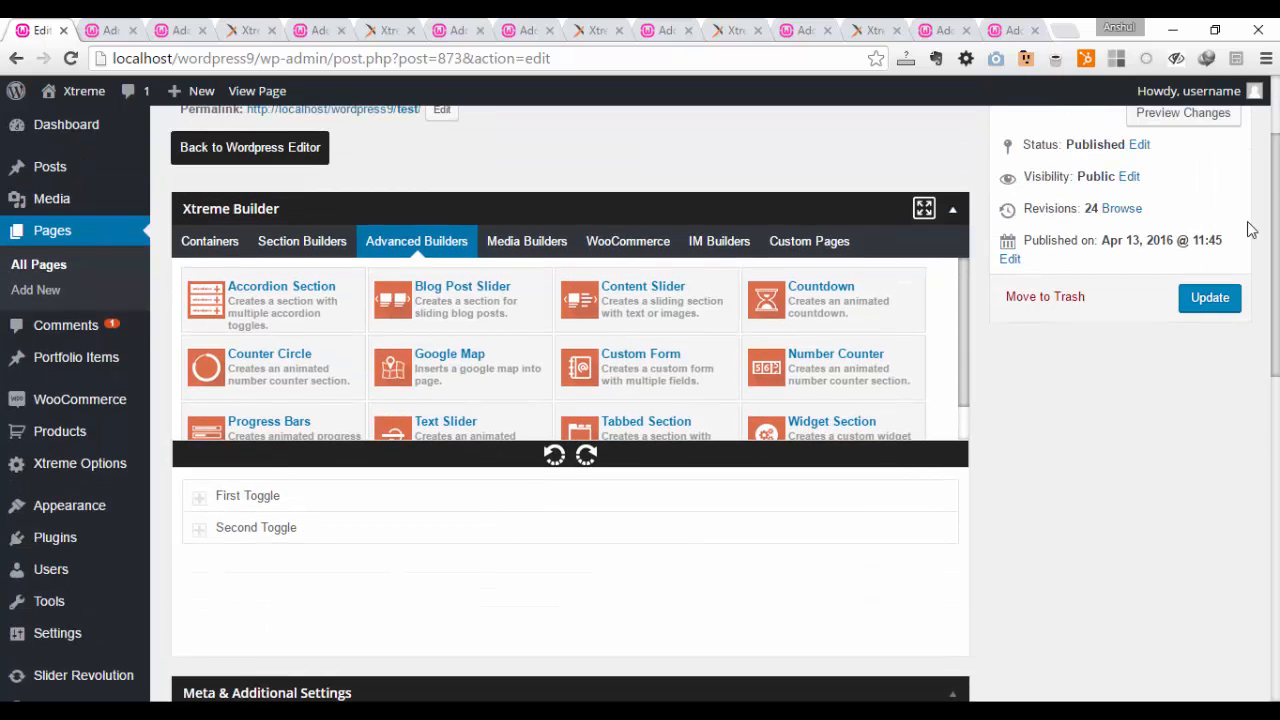
left_click_drag(300, 289, 254, 606)
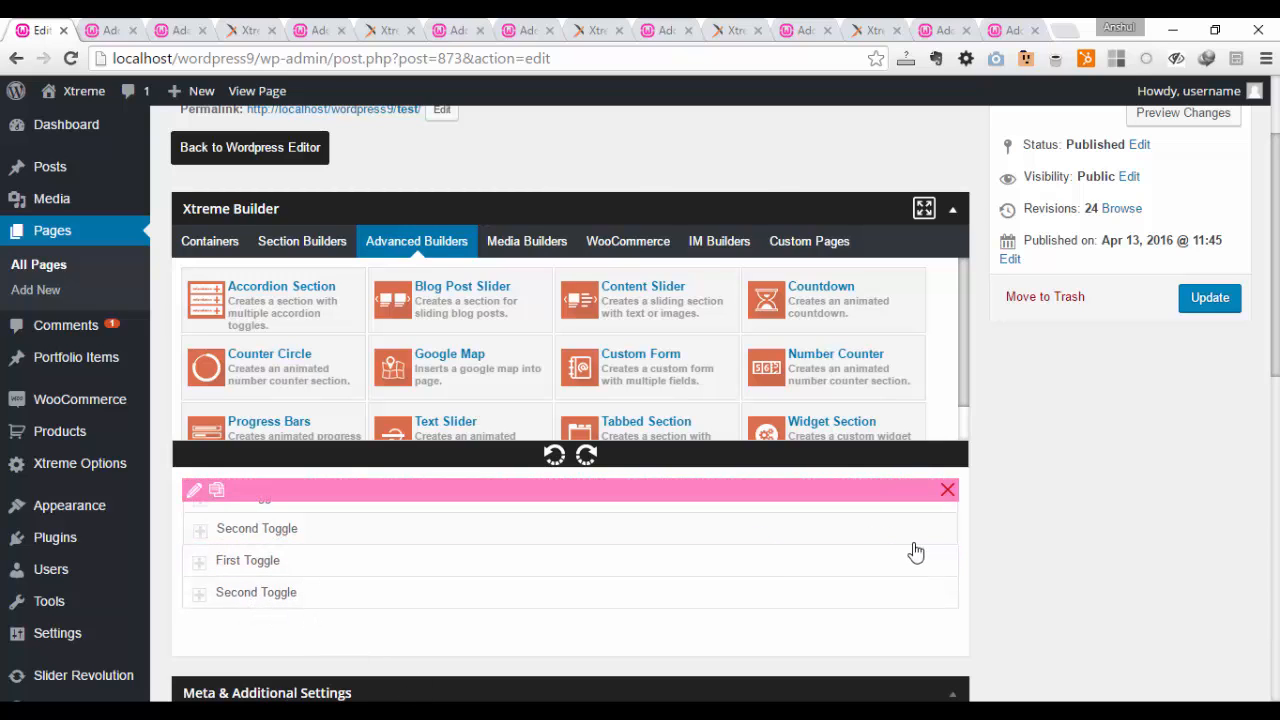
left_click(947, 489)
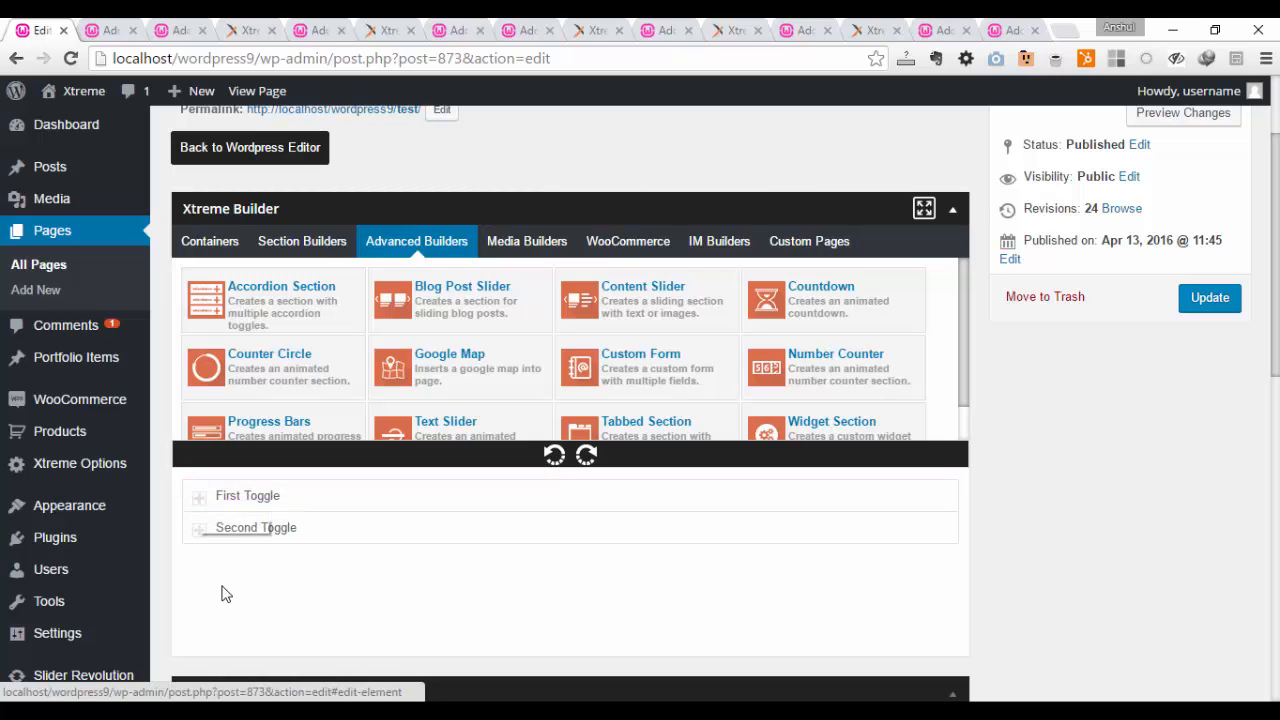
Step: Open the accordion section's first toggle for editing and change its title to "This is First"
left_click(193, 490)
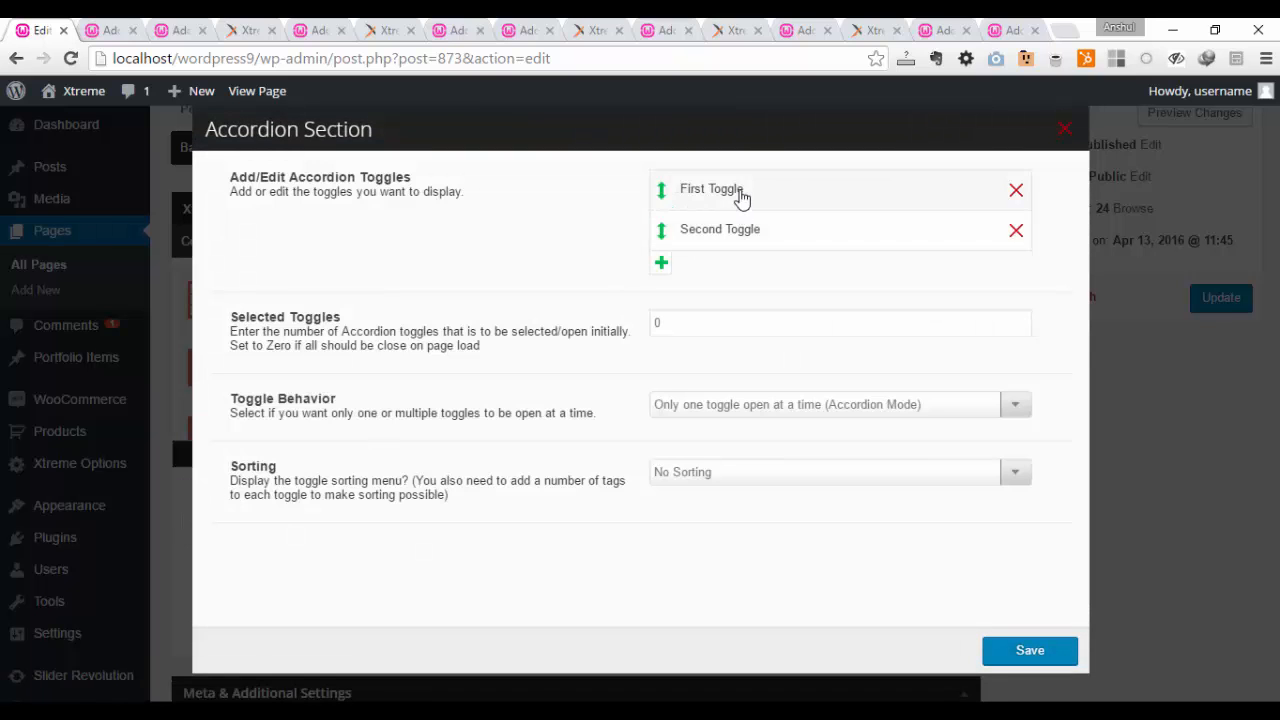
left_click(740, 198)
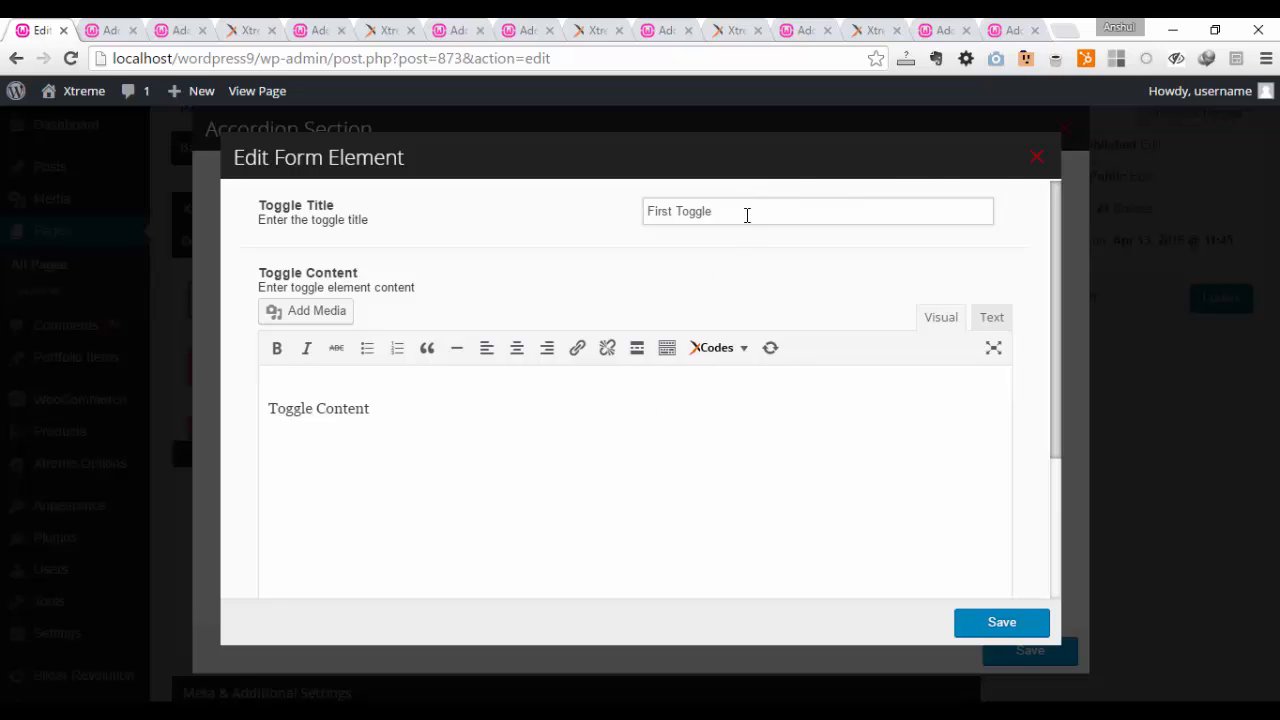
left_click_drag(746, 213, 598, 223)
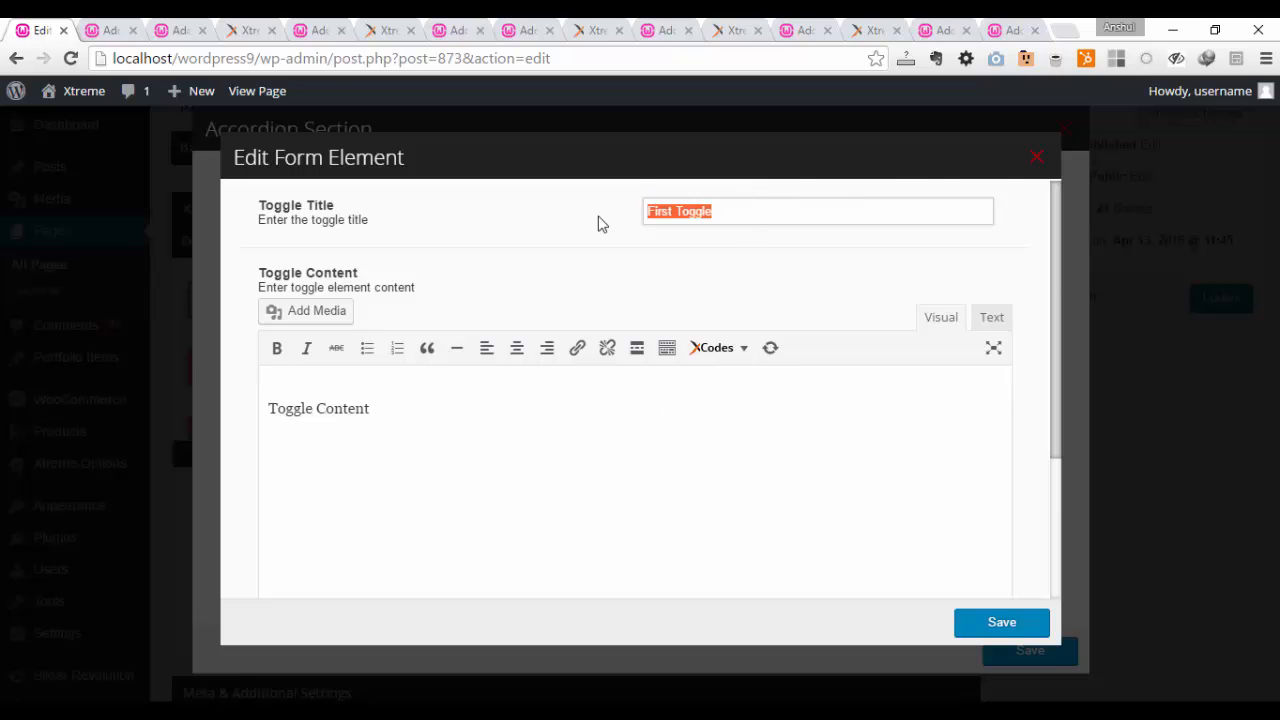
type("This is First")
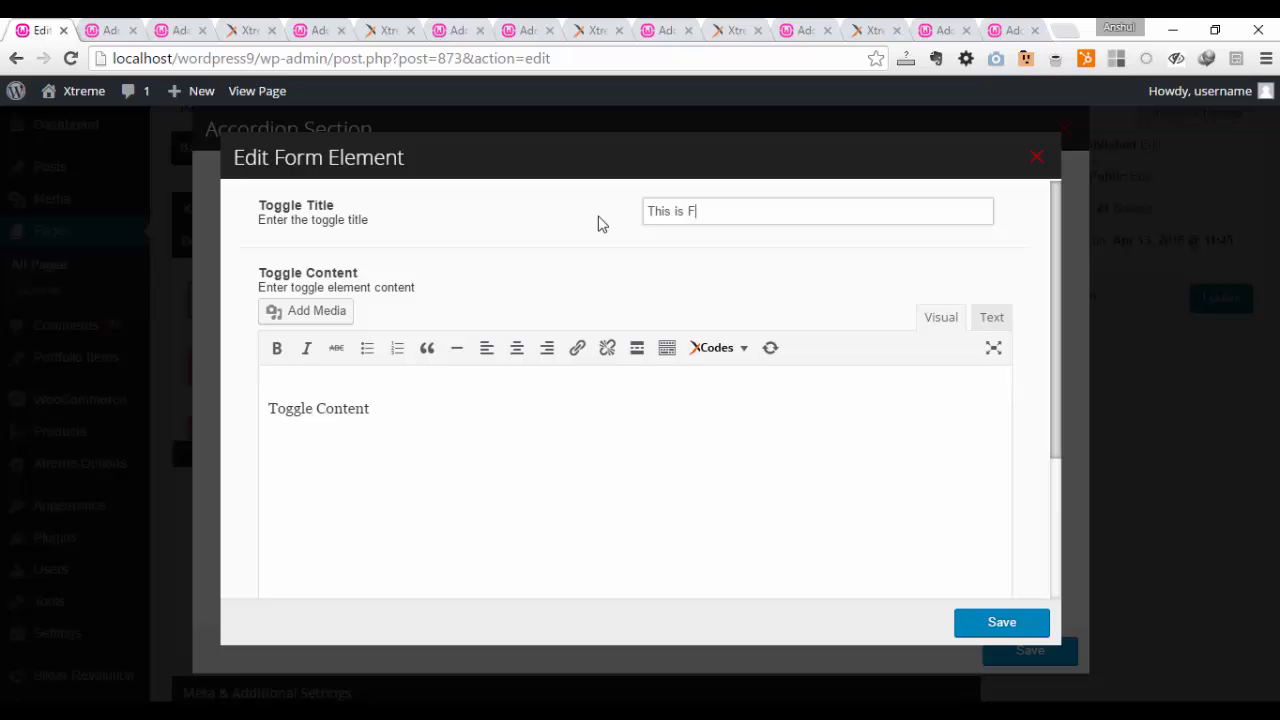
Step: Append "--This is text" to the first toggle's content line and center the line
left_click(381, 424)
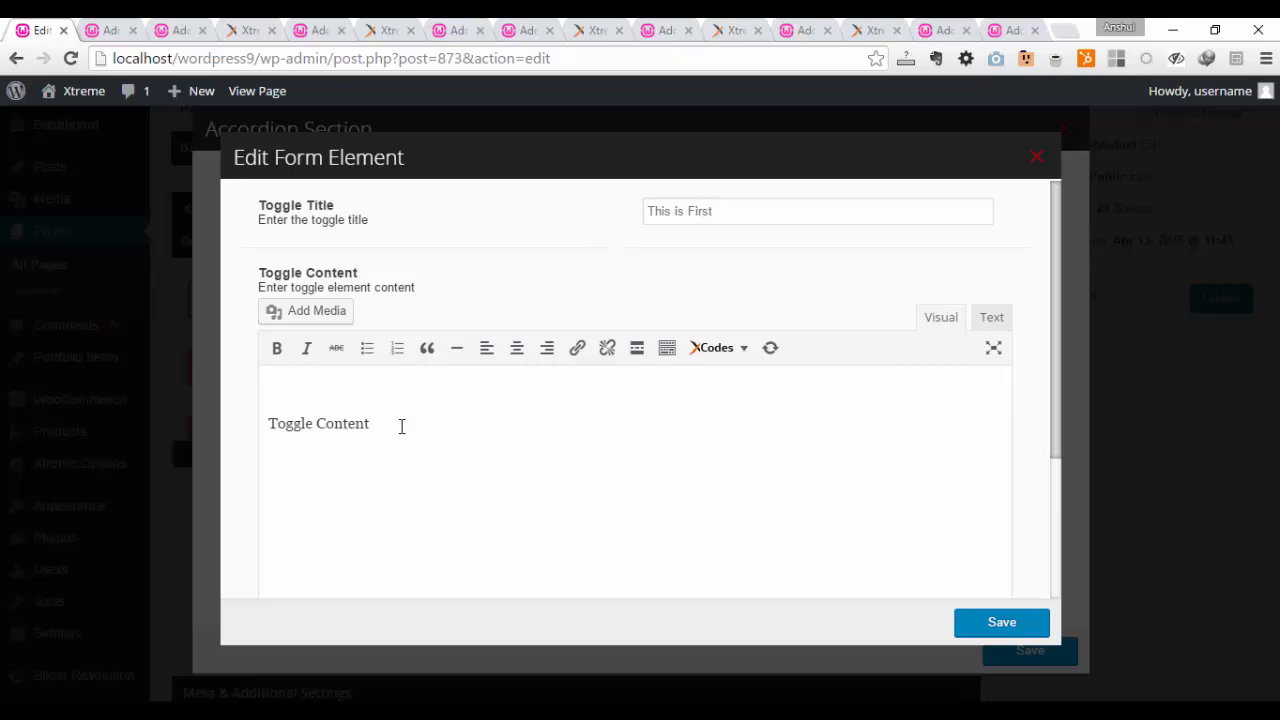
left_click_drag(401, 426, 251, 418)
left_click(406, 430)
type("--This is text")
left_click_drag(492, 437, 262, 432)
left_click(520, 350)
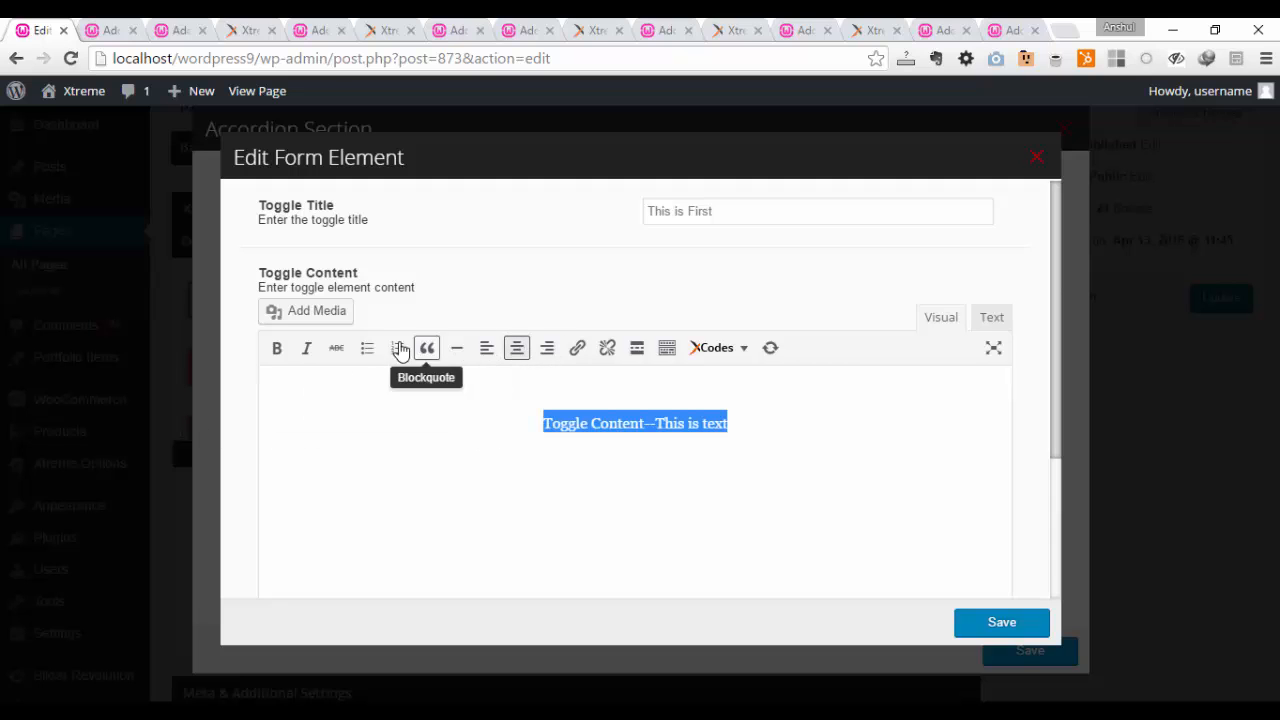
left_click(824, 437)
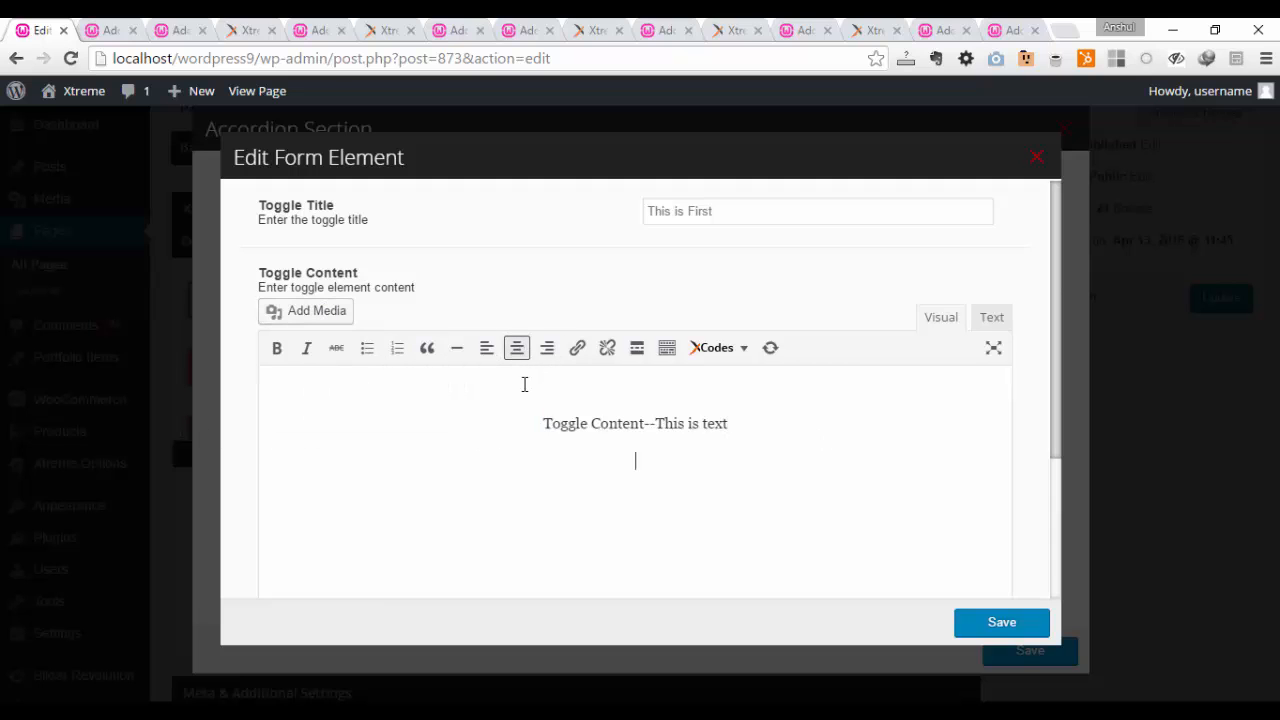
Step: Insert the media library image shutterstock_319318565.jpg at Medium size below the text in the first toggle's content
left_click(316, 311)
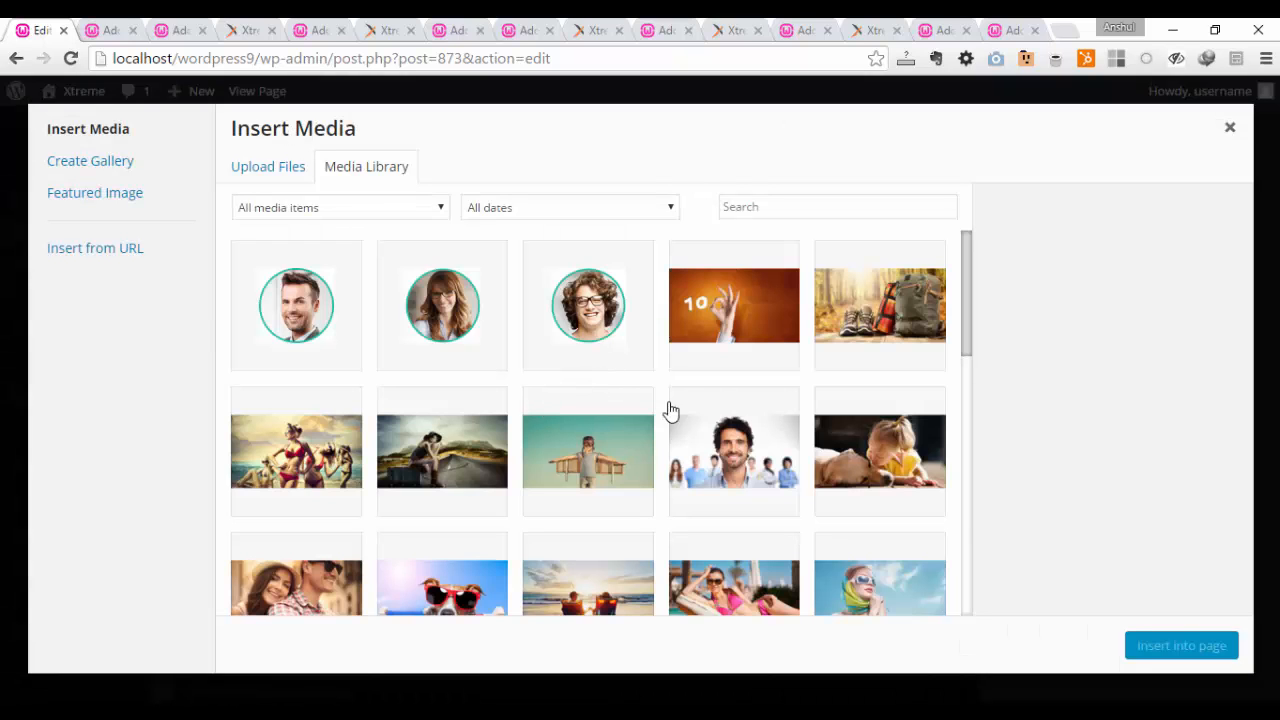
left_click(763, 322)
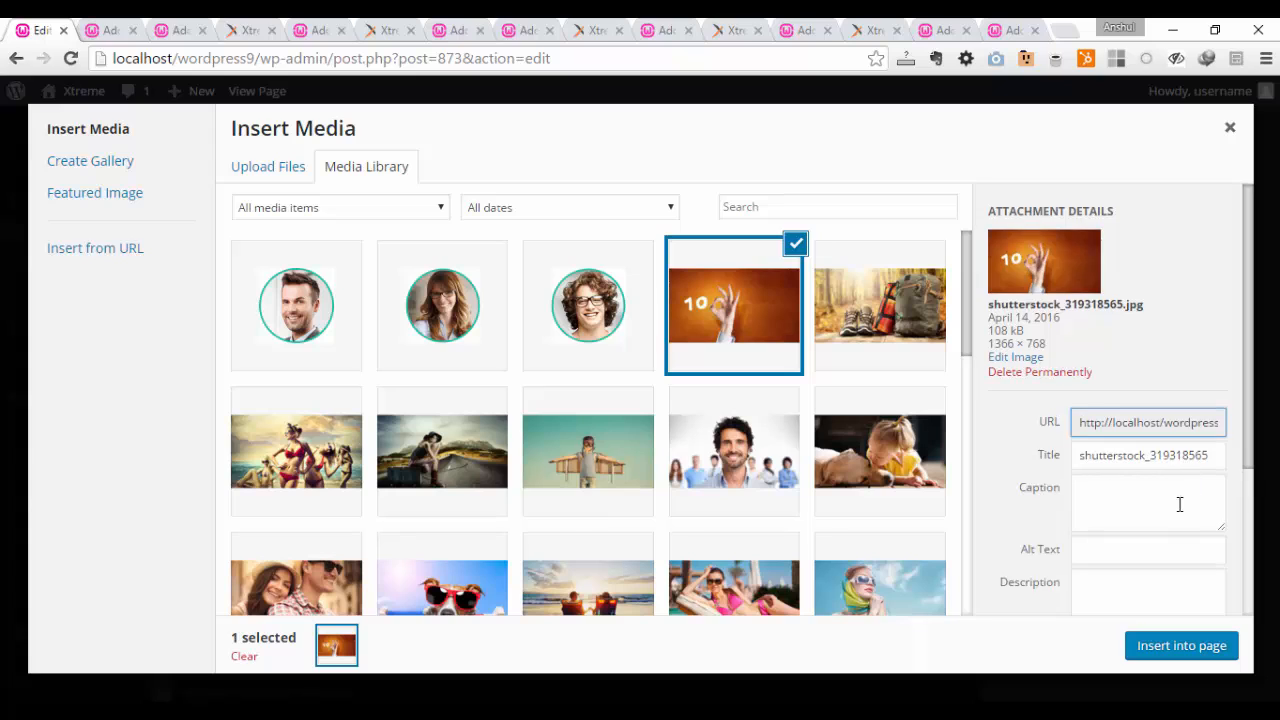
scroll(1180, 505, "down", 3)
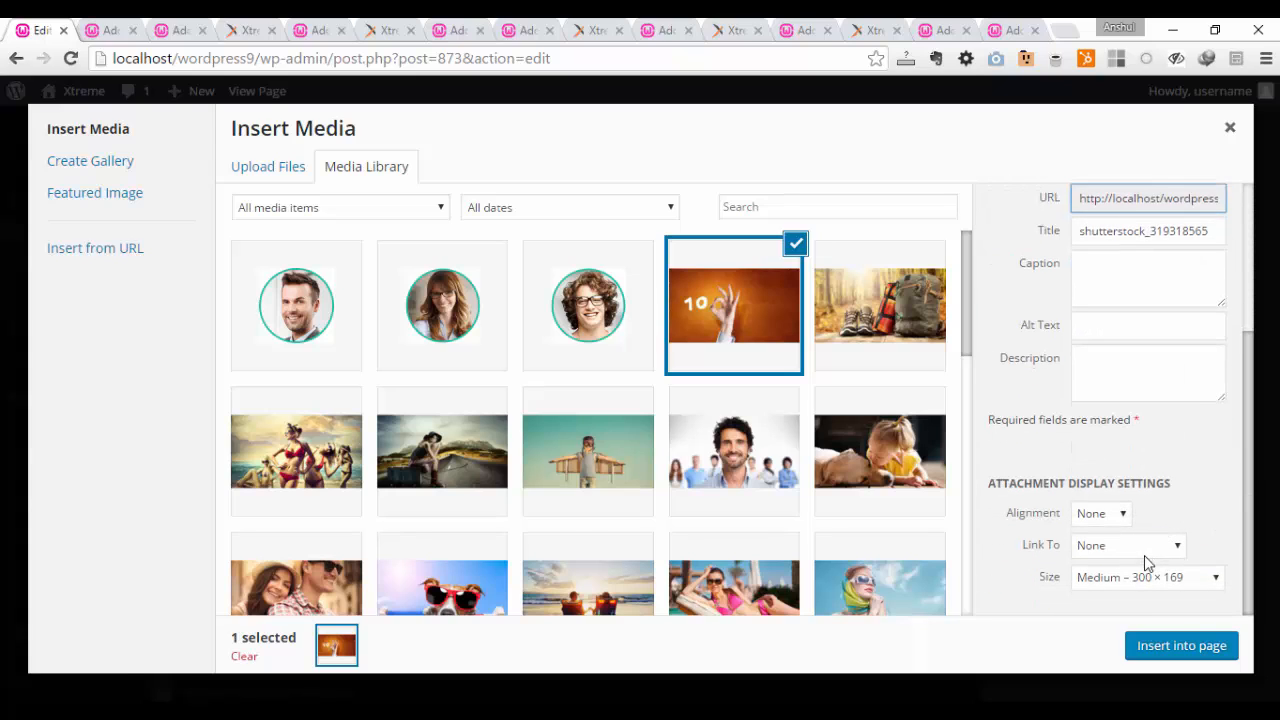
left_click(1177, 643)
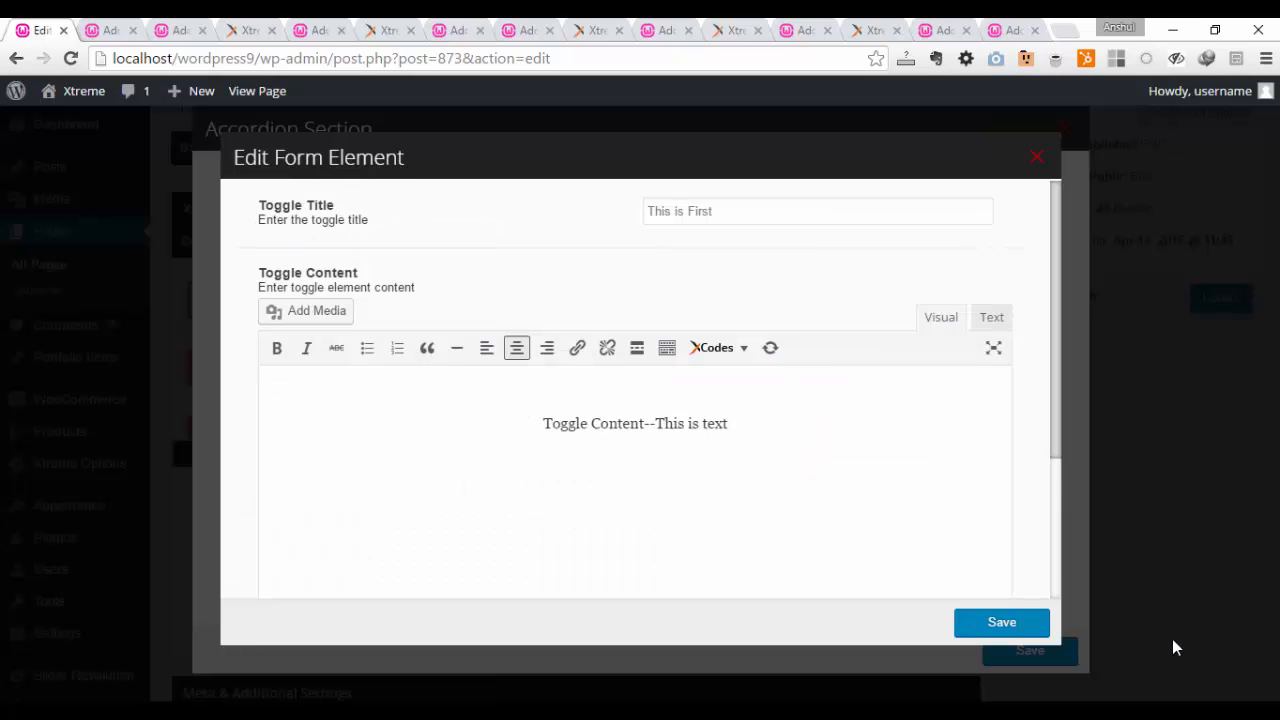
Step: Set the first toggle's sorting tag to 1 and save the toggle
scroll(997, 477, "down", 2)
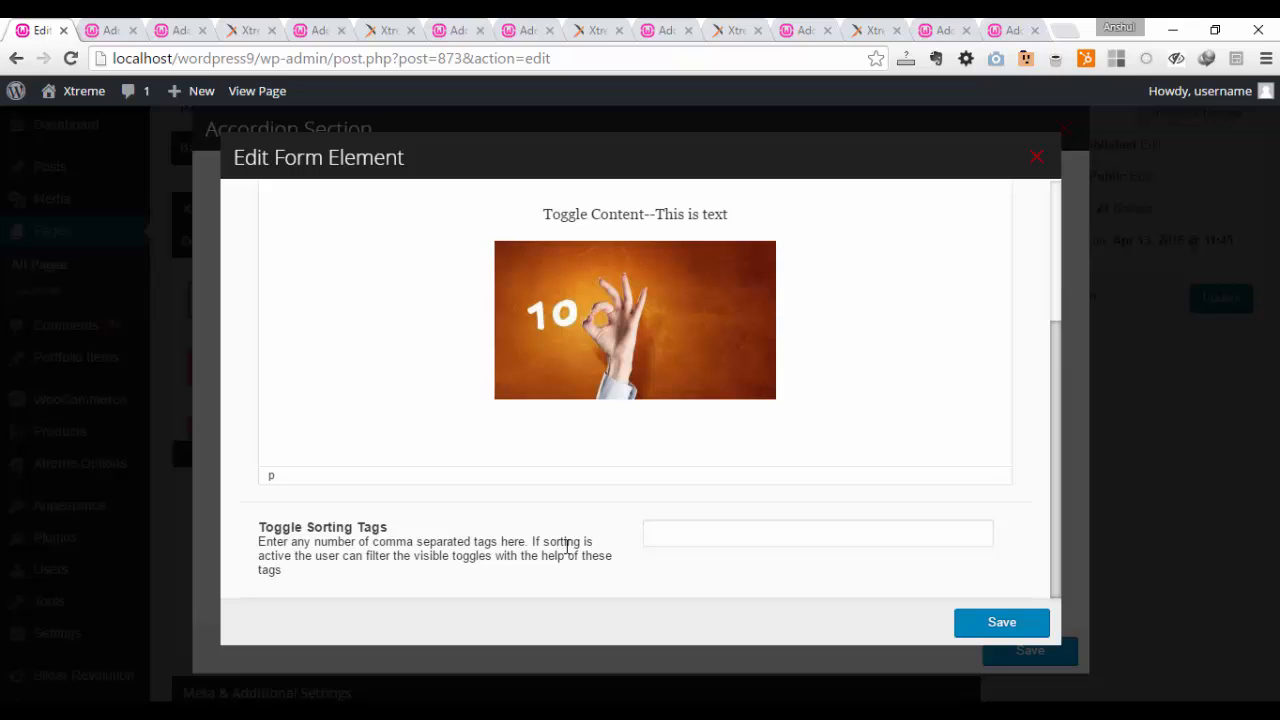
left_click(695, 546)
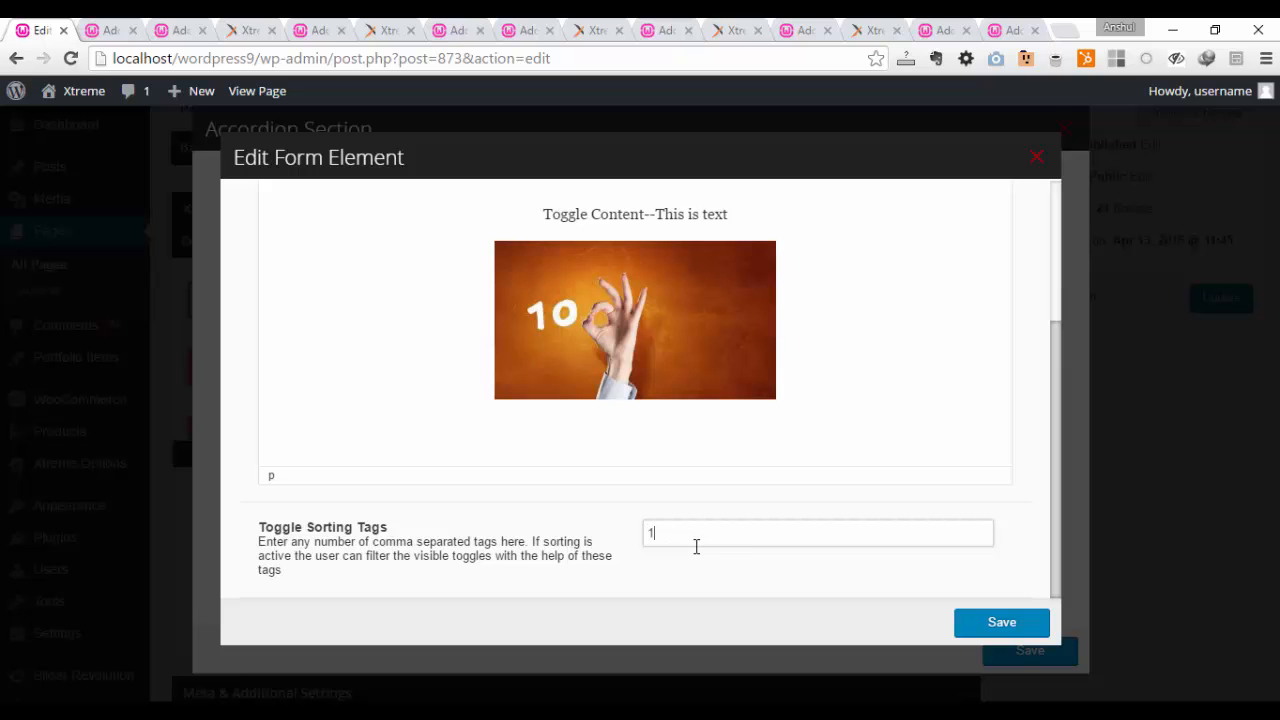
type("1")
left_click(1001, 622)
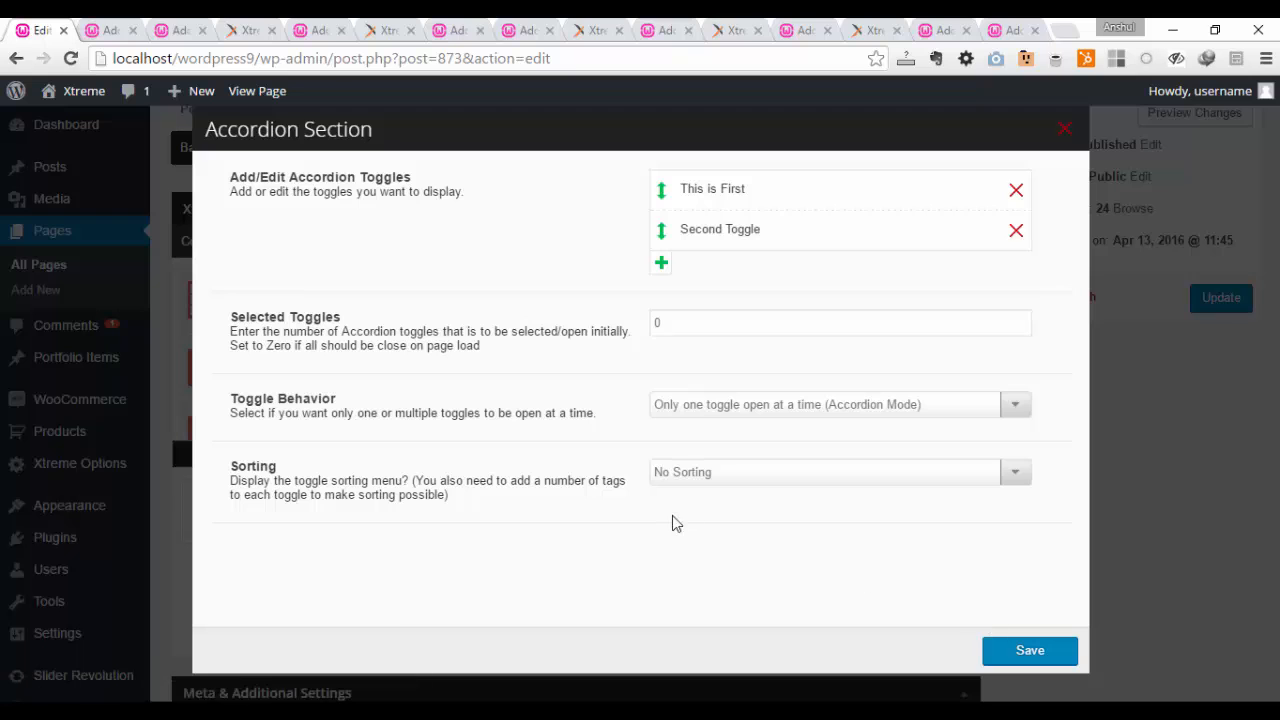
Step: Replace the content of the Second Toggle with the media library image blog10.jpg
left_click(723, 236)
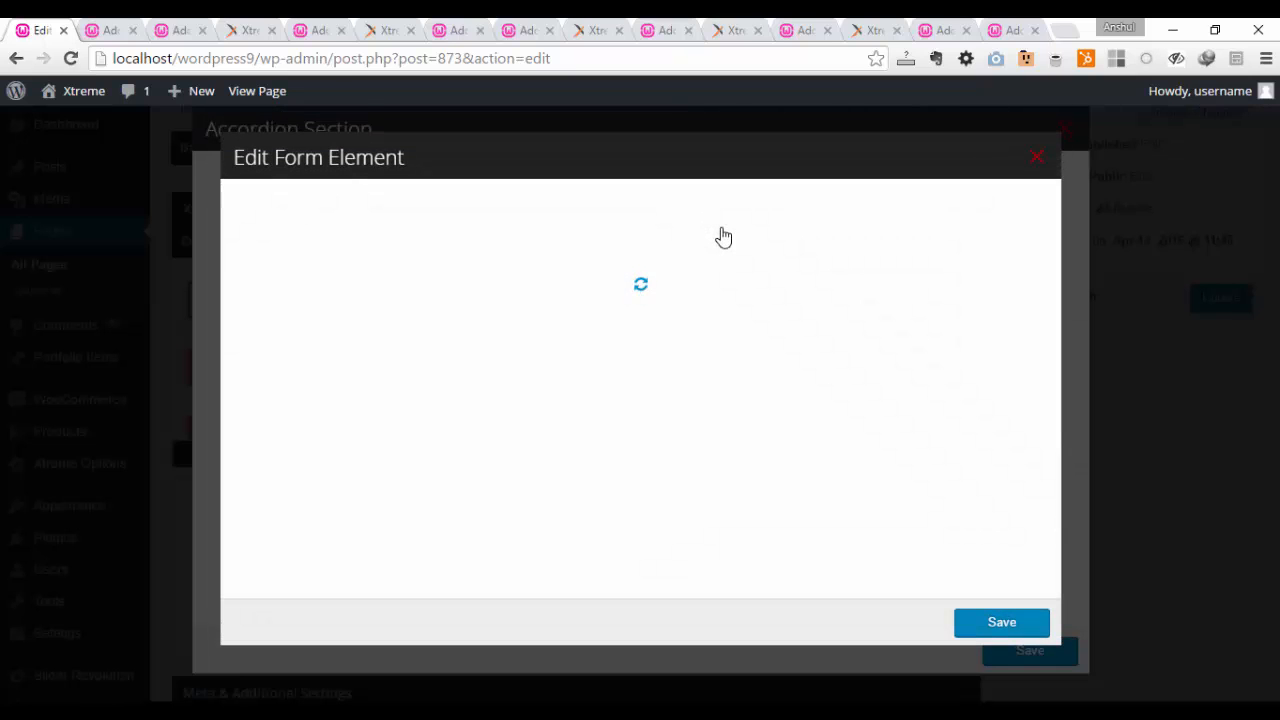
left_click_drag(755, 211, 568, 212)
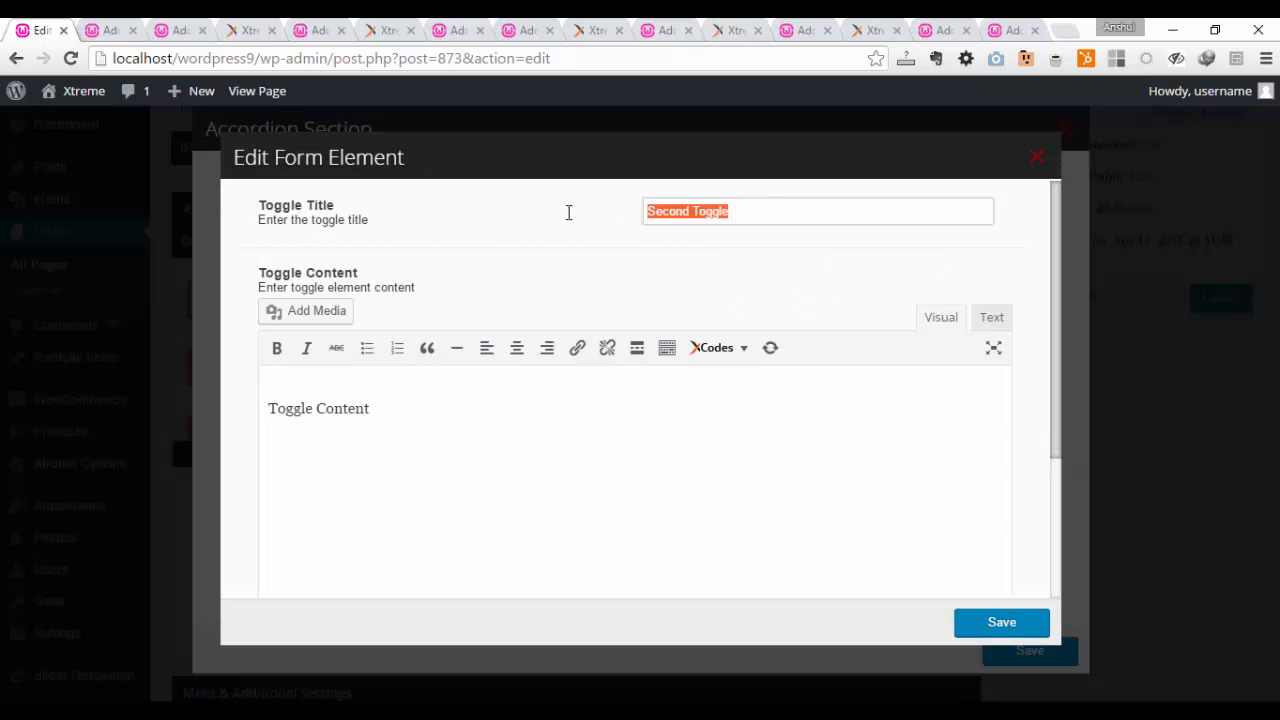
triple_click(314, 400)
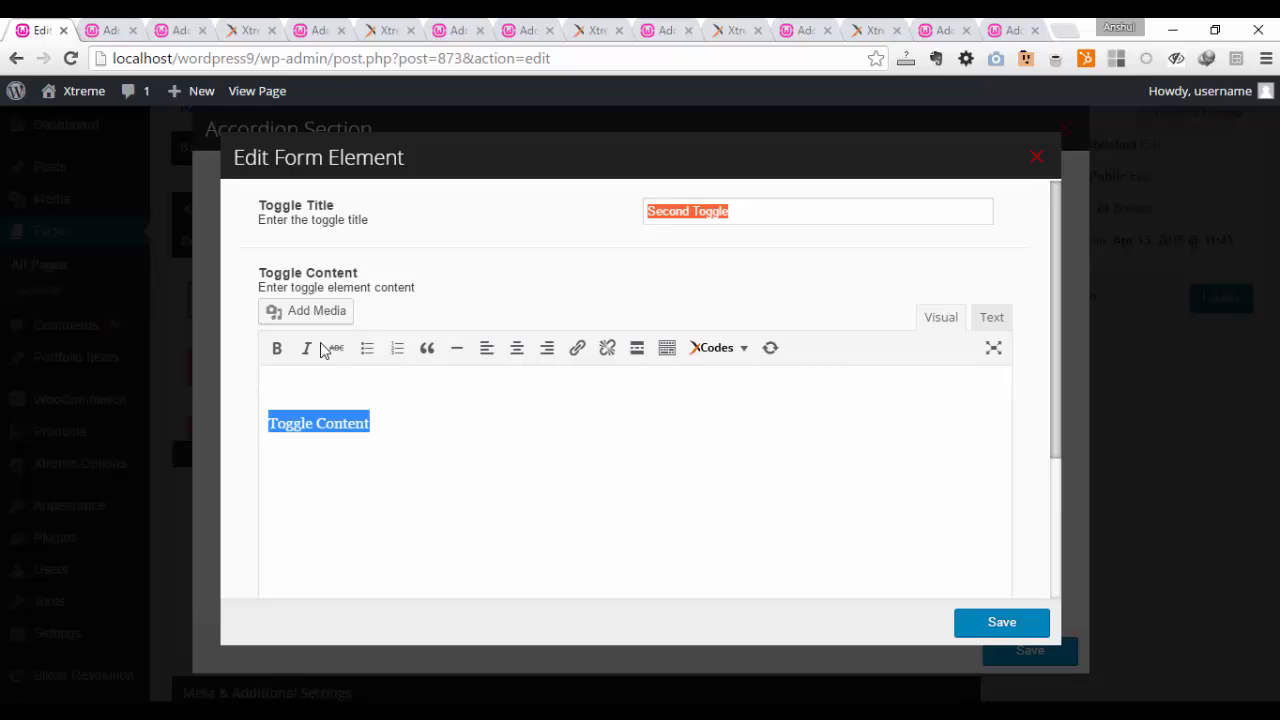
left_click(317, 312)
left_click(764, 448)
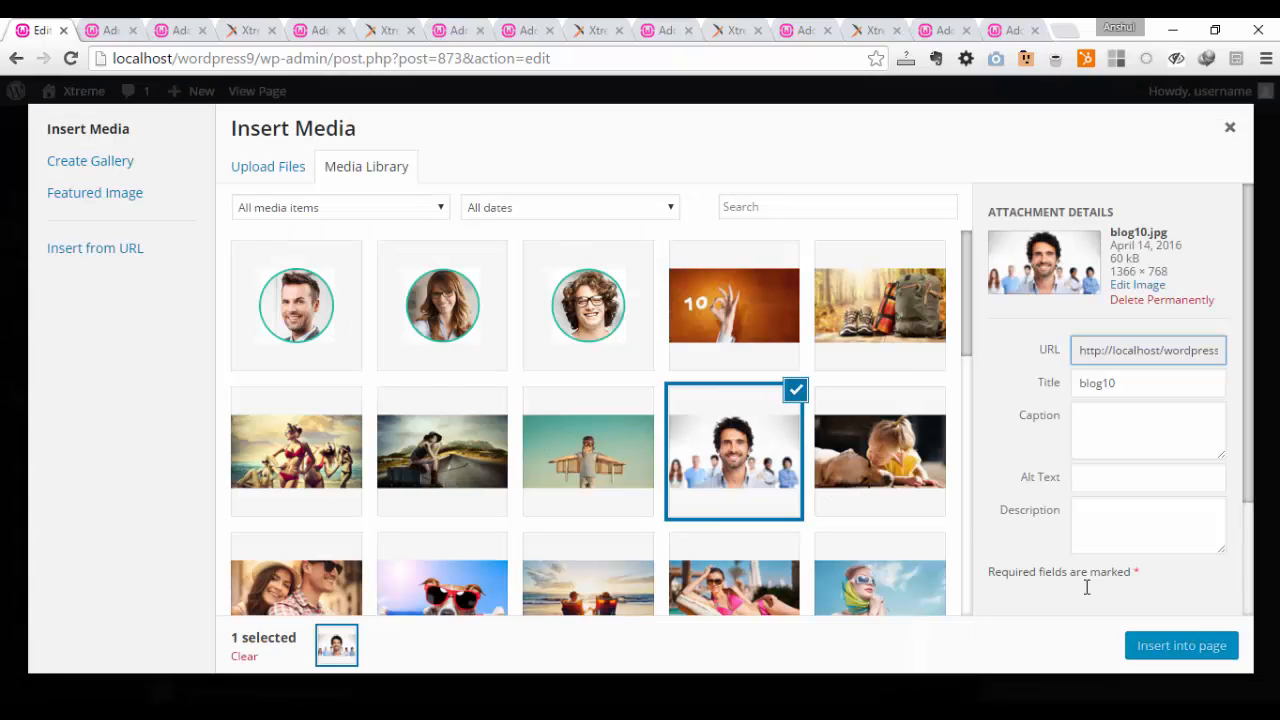
left_click(1200, 645)
Step: Set the second toggle's sorting tag to 2 and save the toggle
scroll(786, 480, "down", 5)
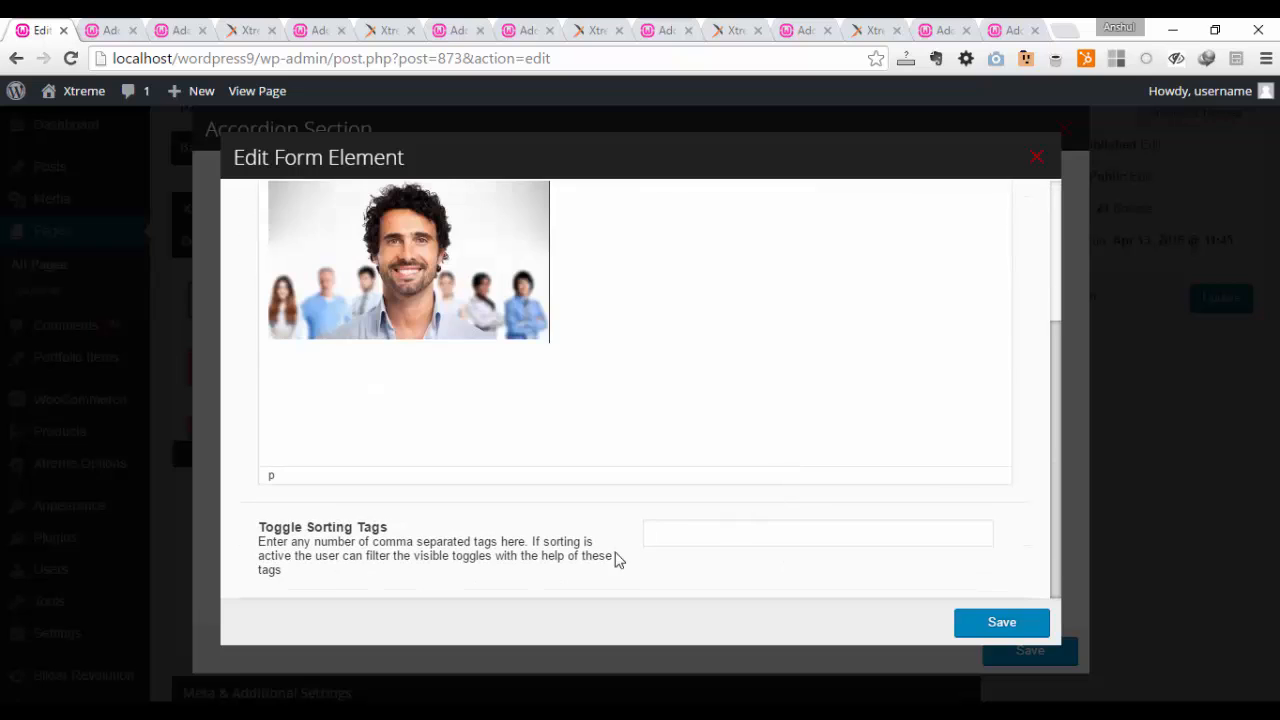
left_click(711, 536)
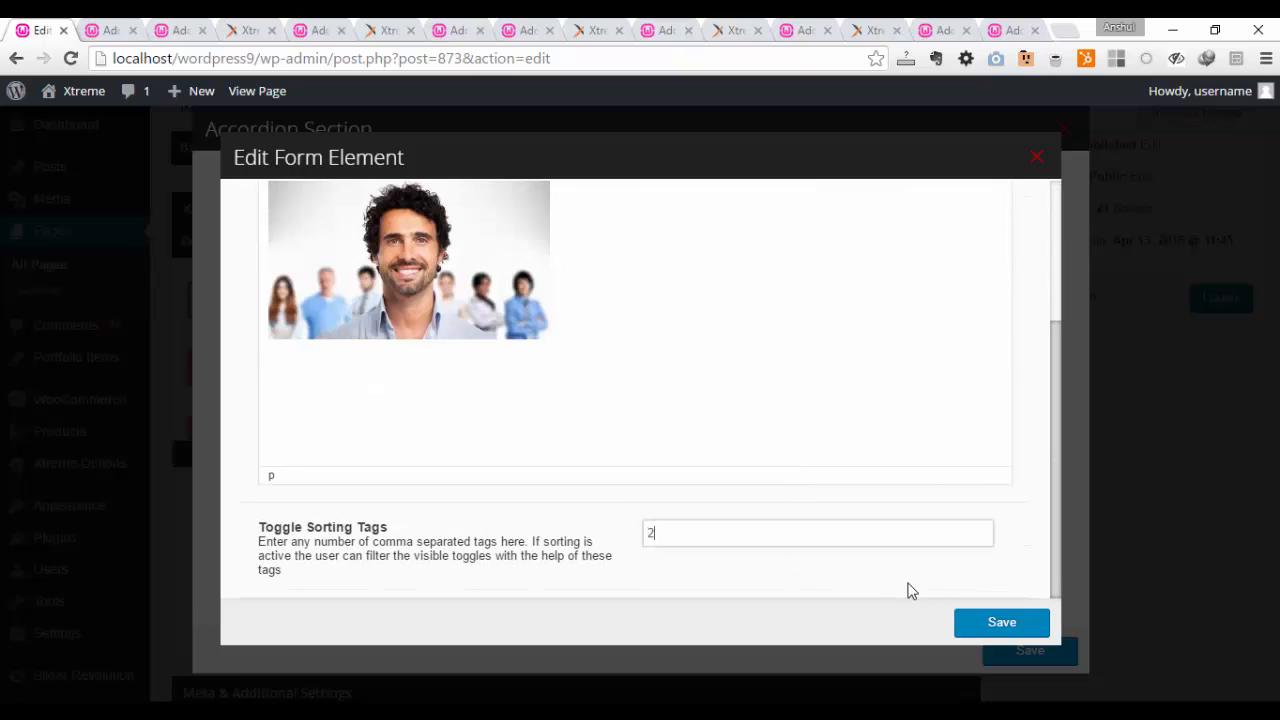
left_click(1018, 622)
Step: Add a third toggle titled "3 rd" with the media library image blog9.jpg centered as its content
left_click(663, 264)
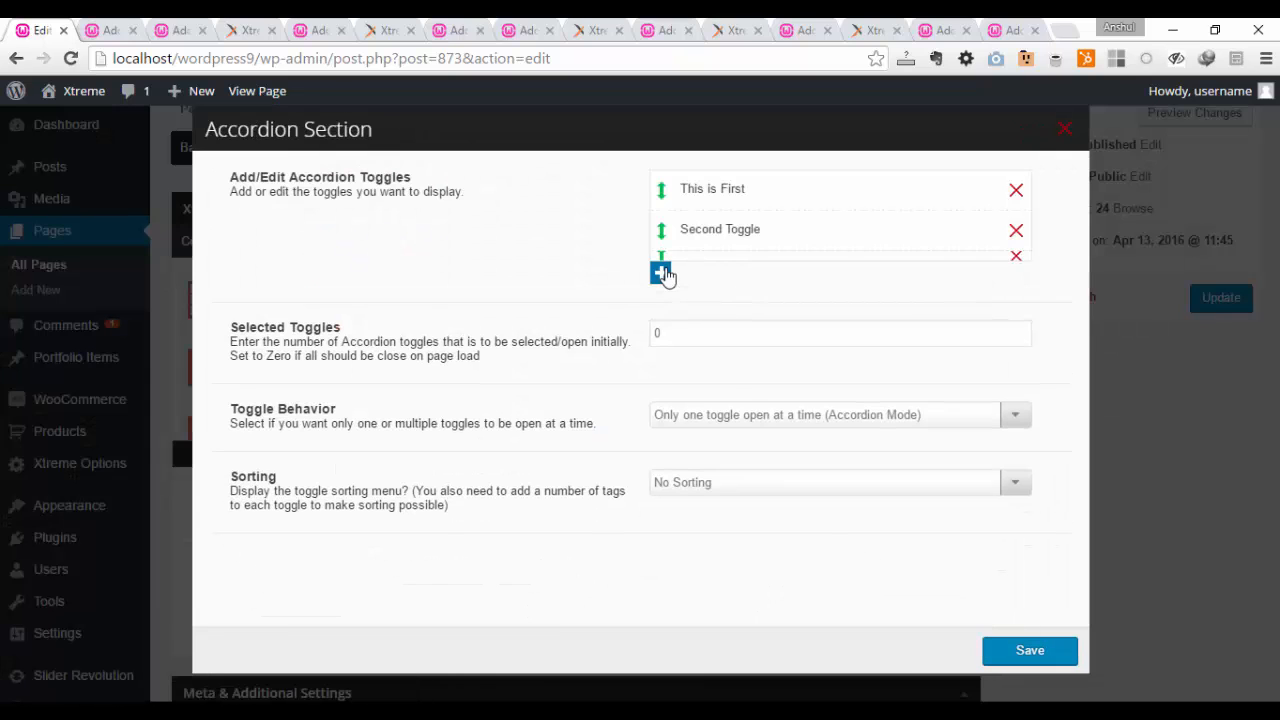
left_click(734, 284)
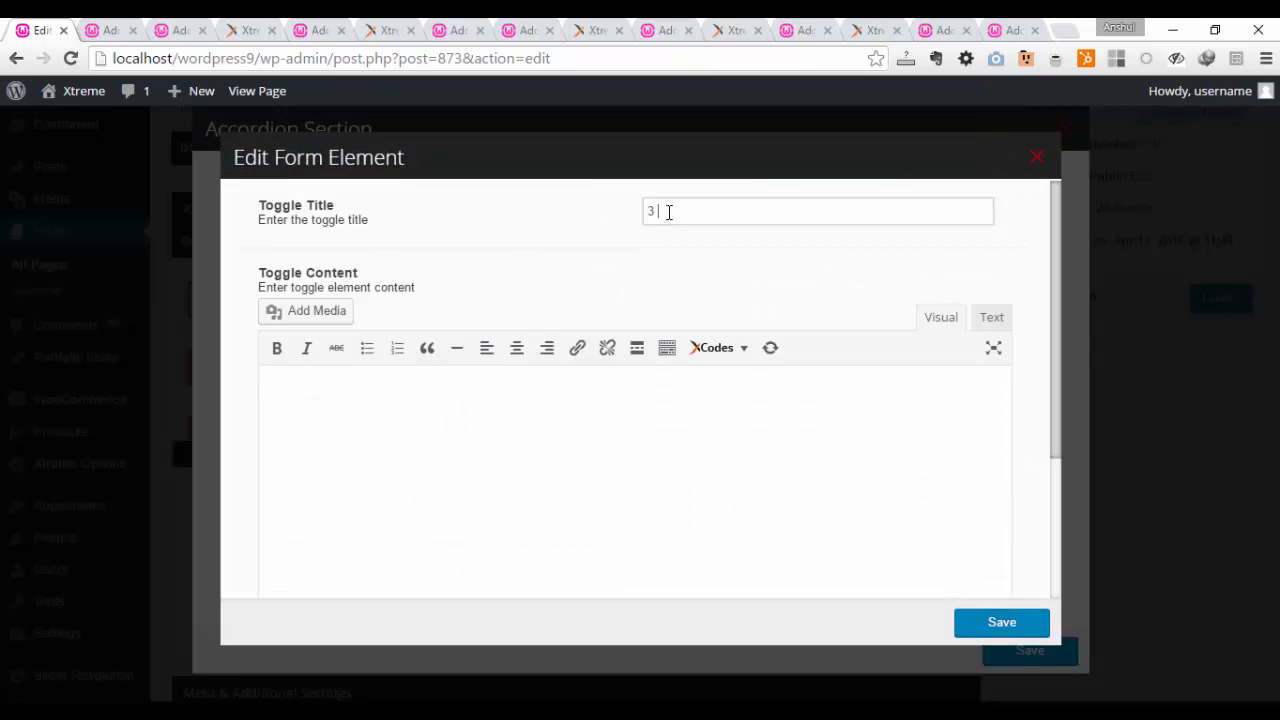
left_click(298, 320)
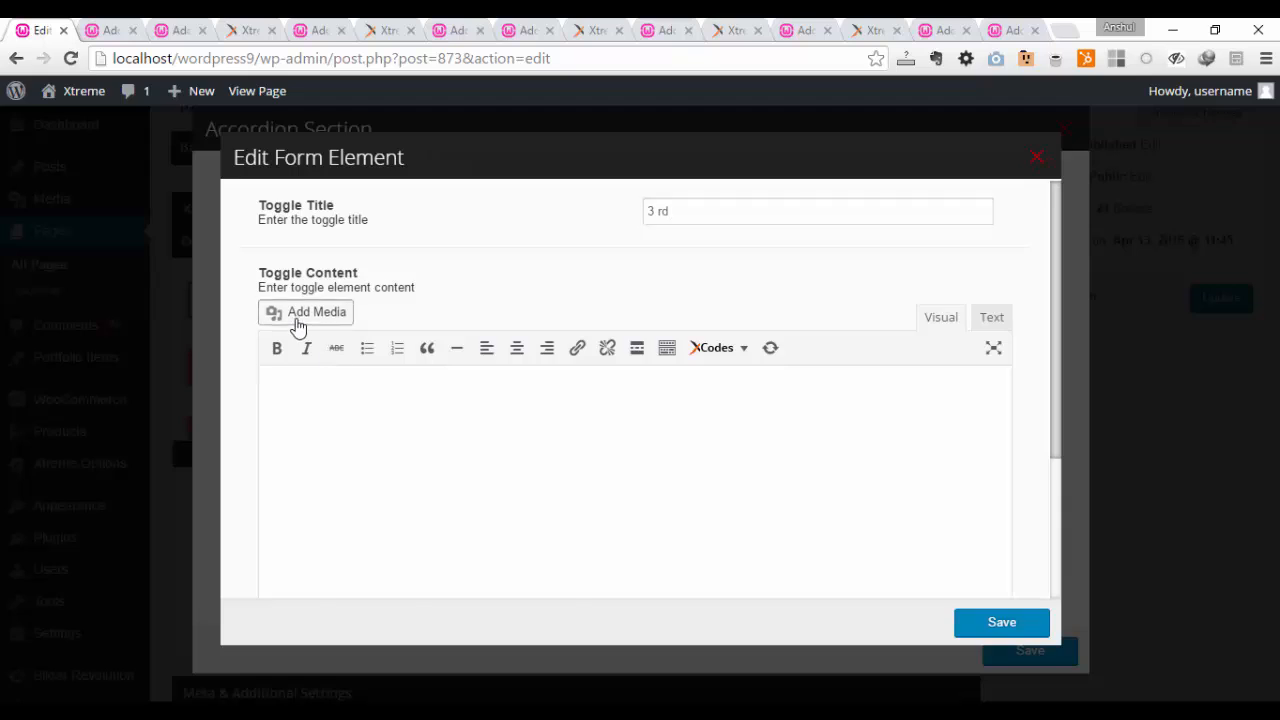
left_click(845, 450)
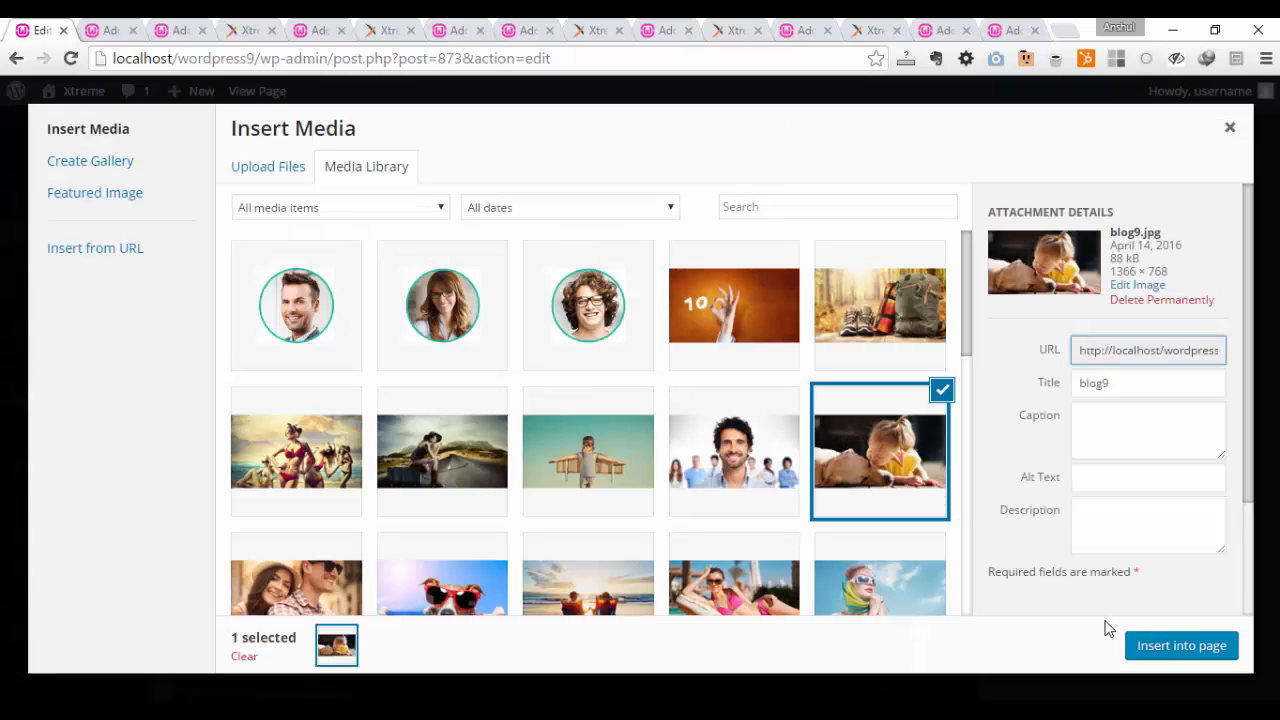
left_click(1180, 648)
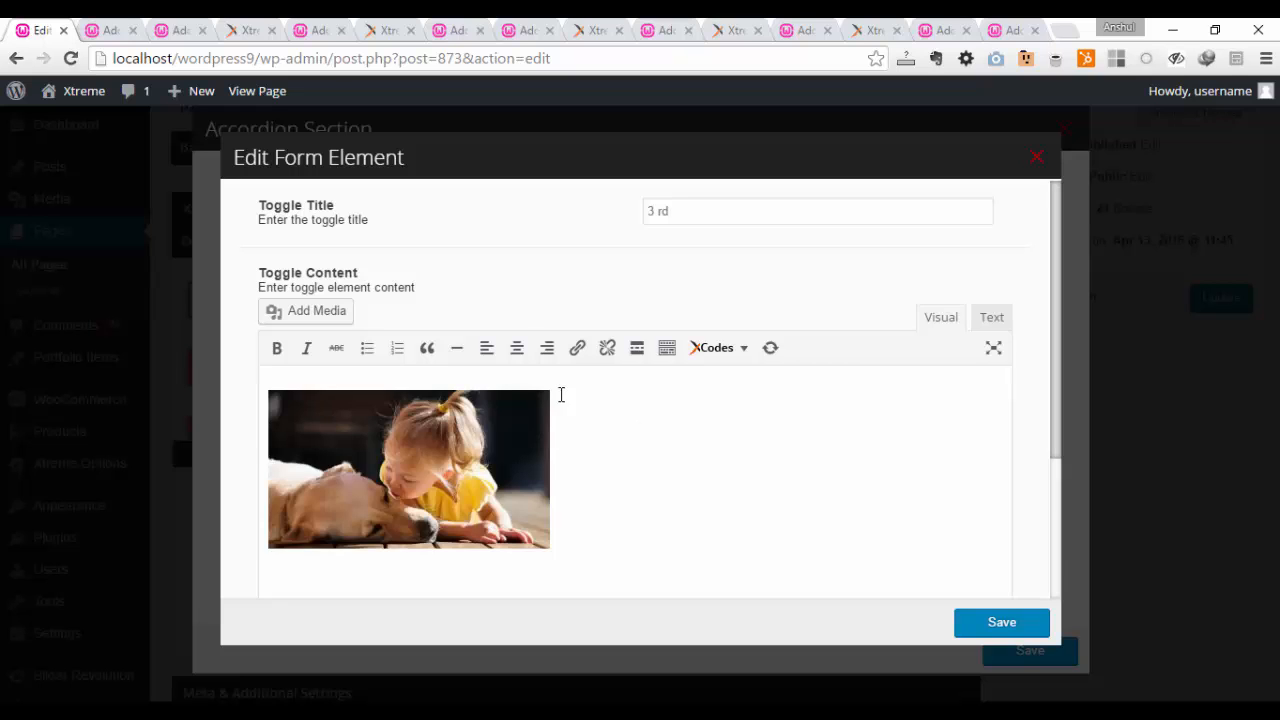
left_click(517, 347)
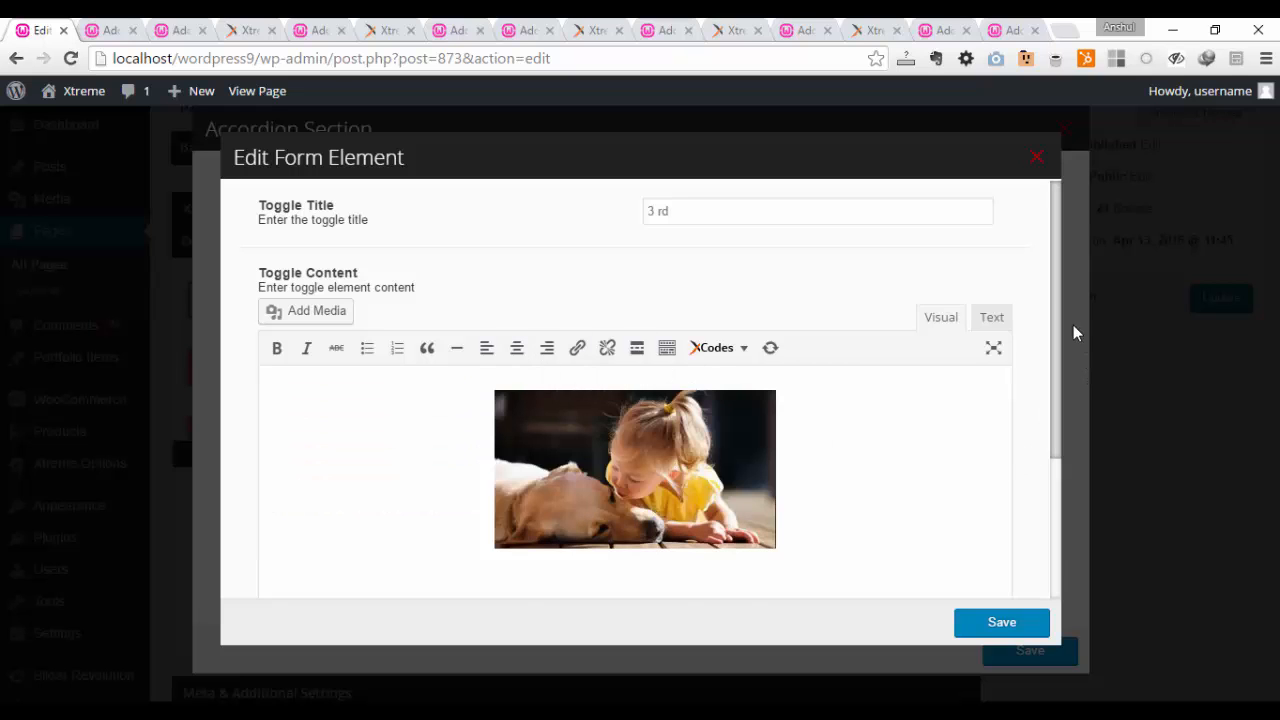
Step: Set the third toggle's sorting tag to 1 and save the toggle
scroll(1054, 286, "down", 3)
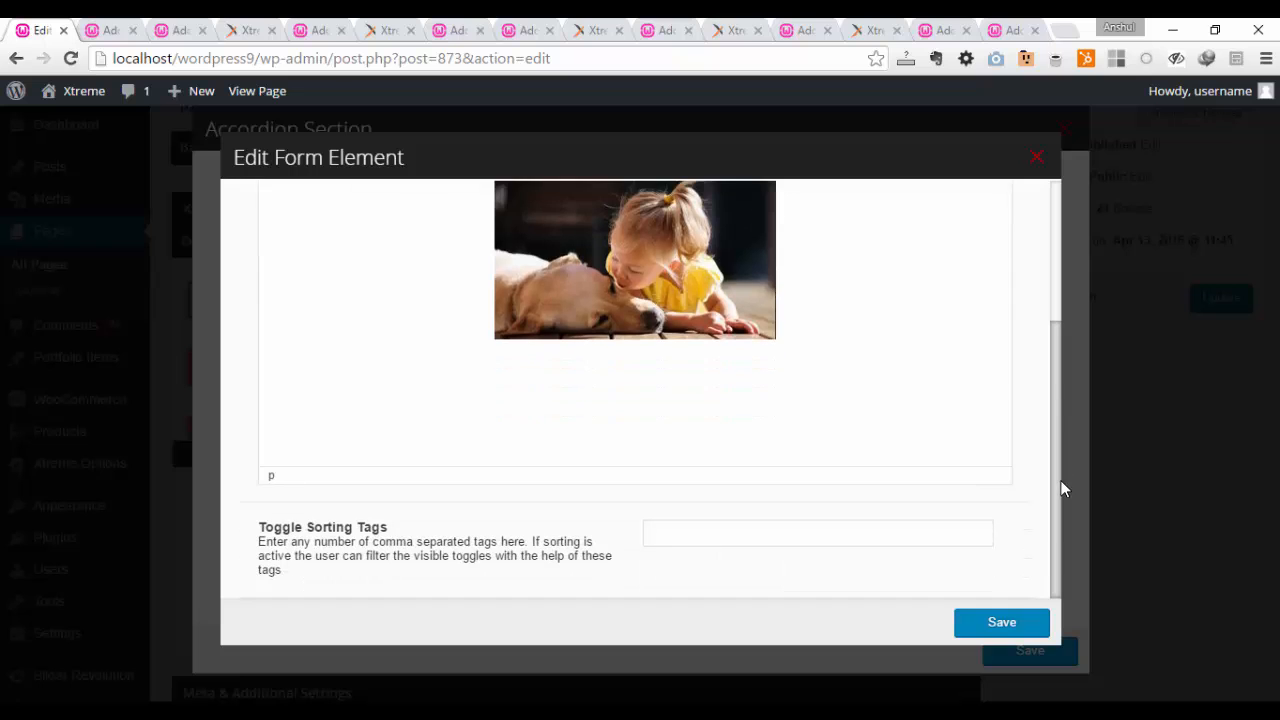
left_click(750, 532)
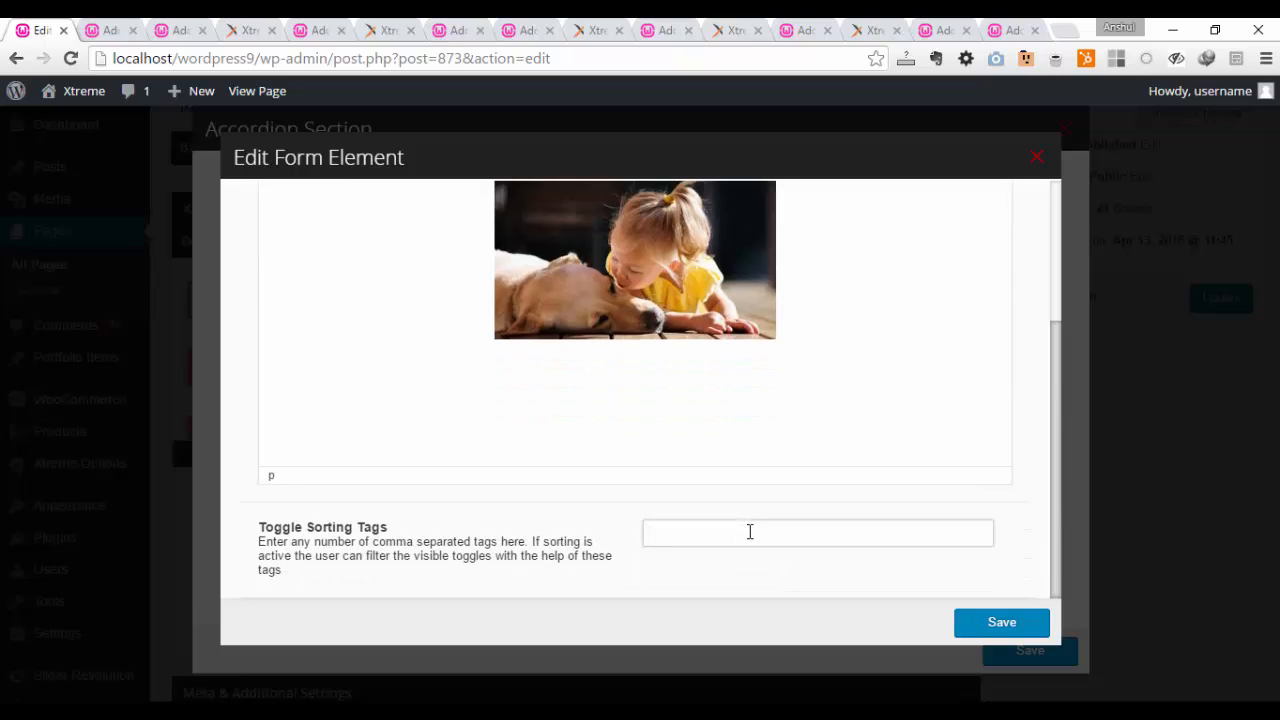
type("1")
left_click(1003, 624)
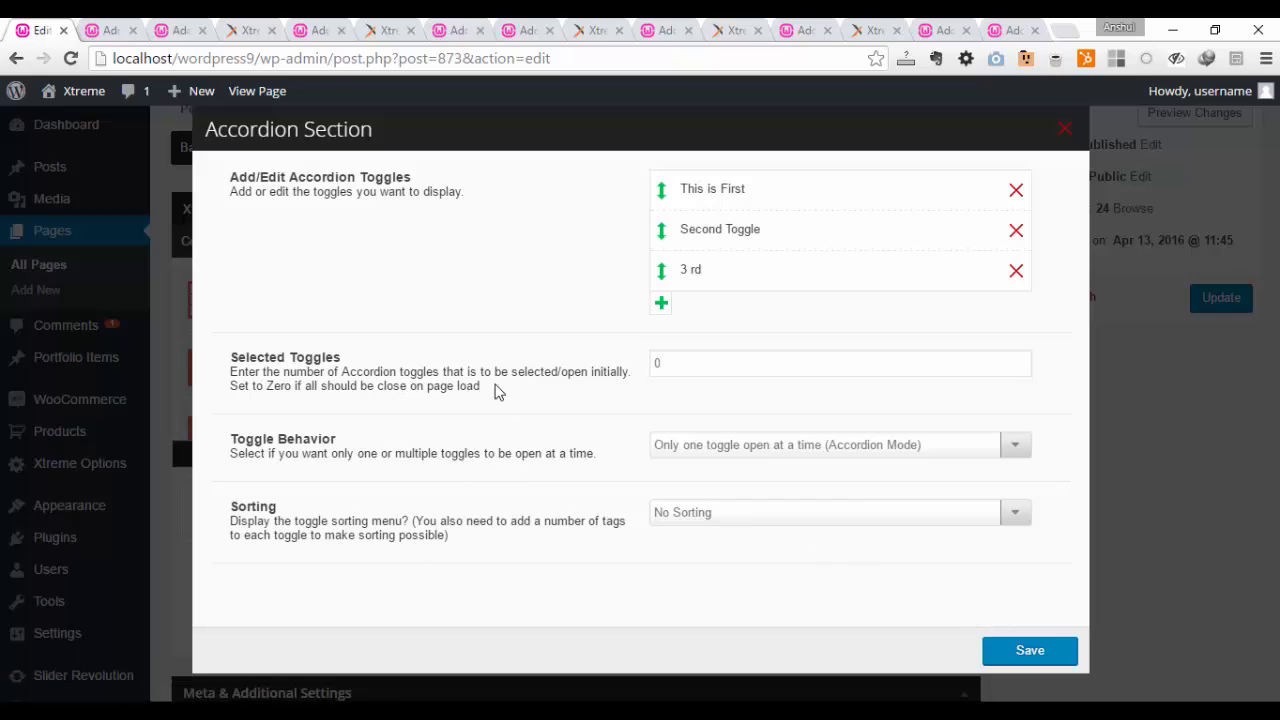
Step: Set Selected Toggles to 1 and keep the toggle behavior at only one toggle open at a time (Accordion Mode)
left_click(669, 367)
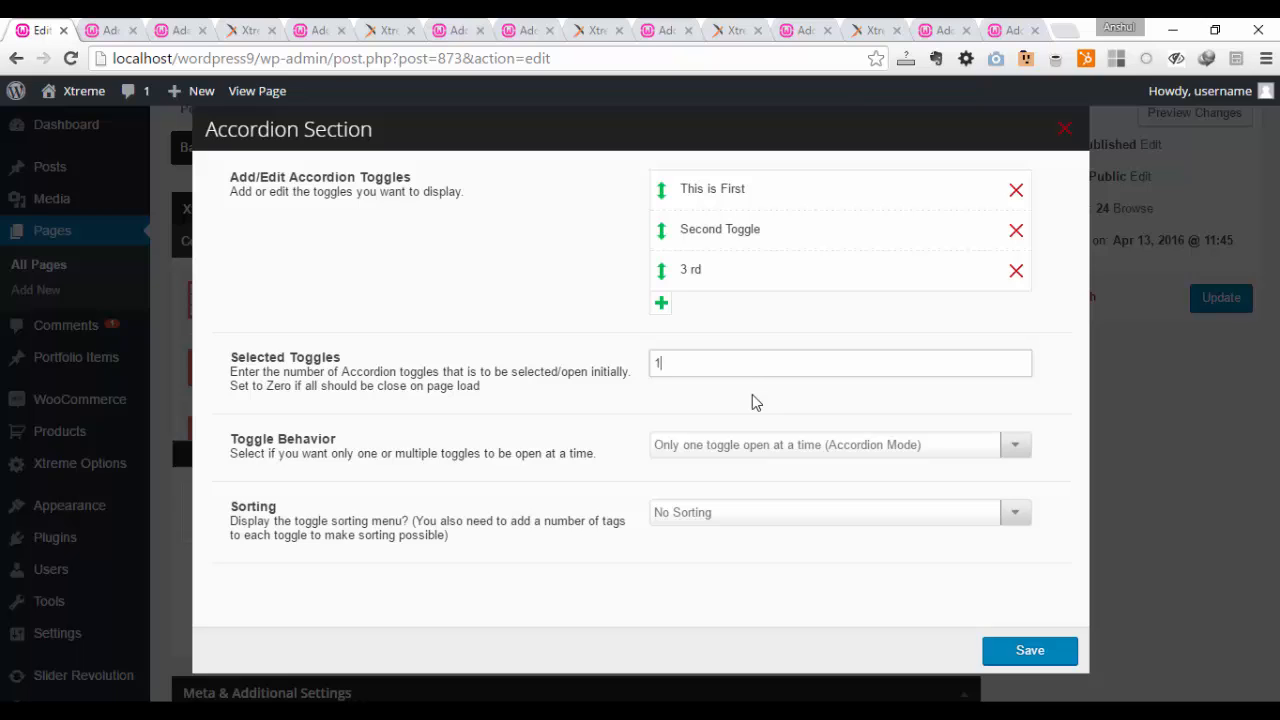
left_click(927, 442)
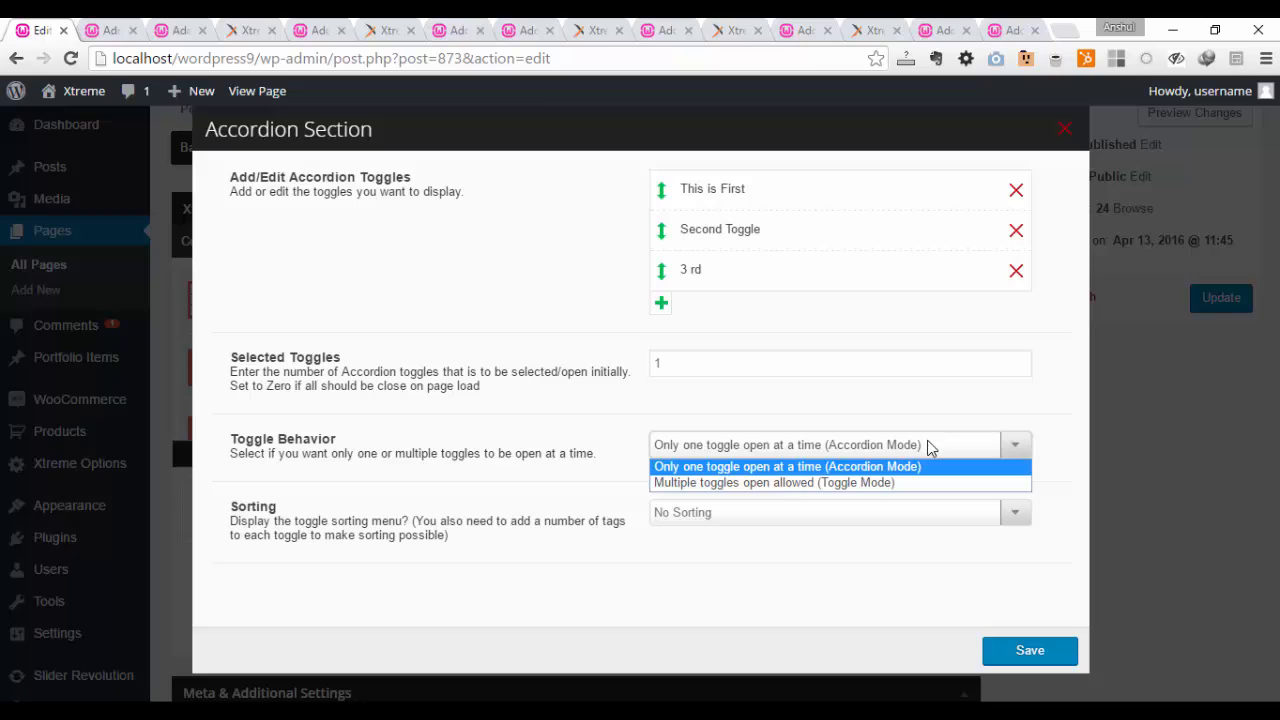
left_click(927, 445)
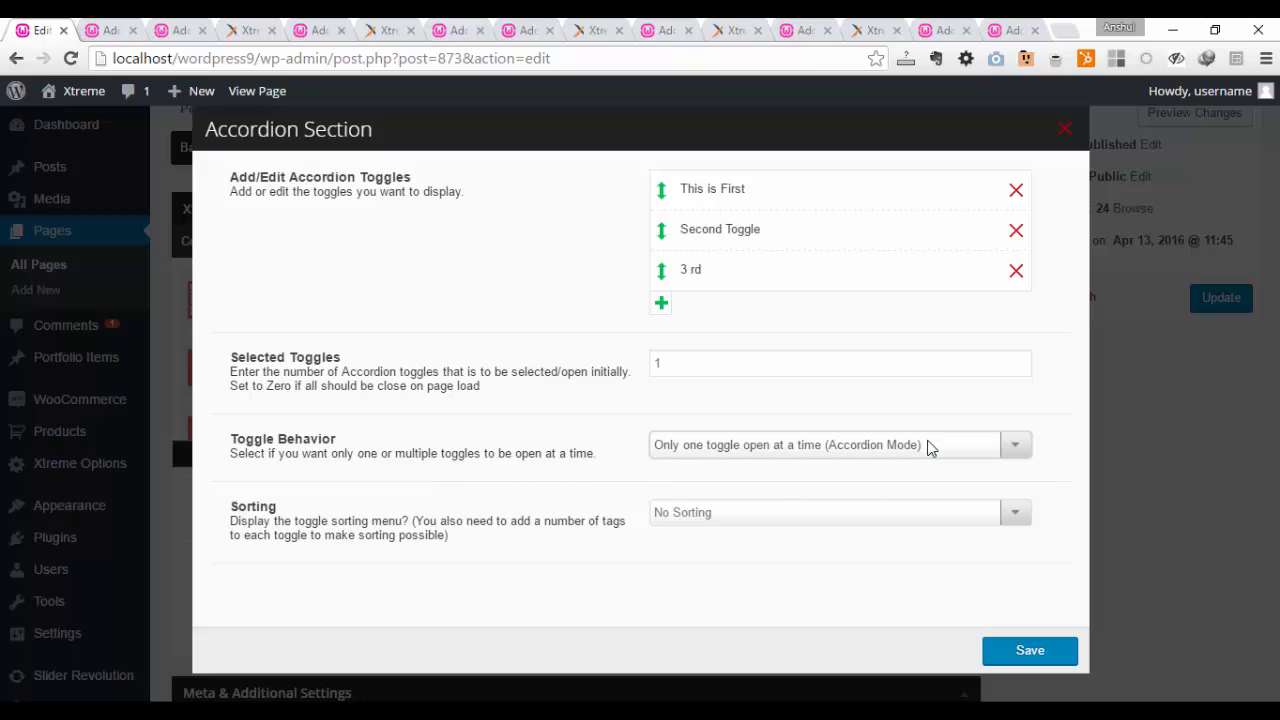
Step: Set the accordion's Sorting option to Sorting Active, save the section and check it on the builder canvas
left_click(869, 513)
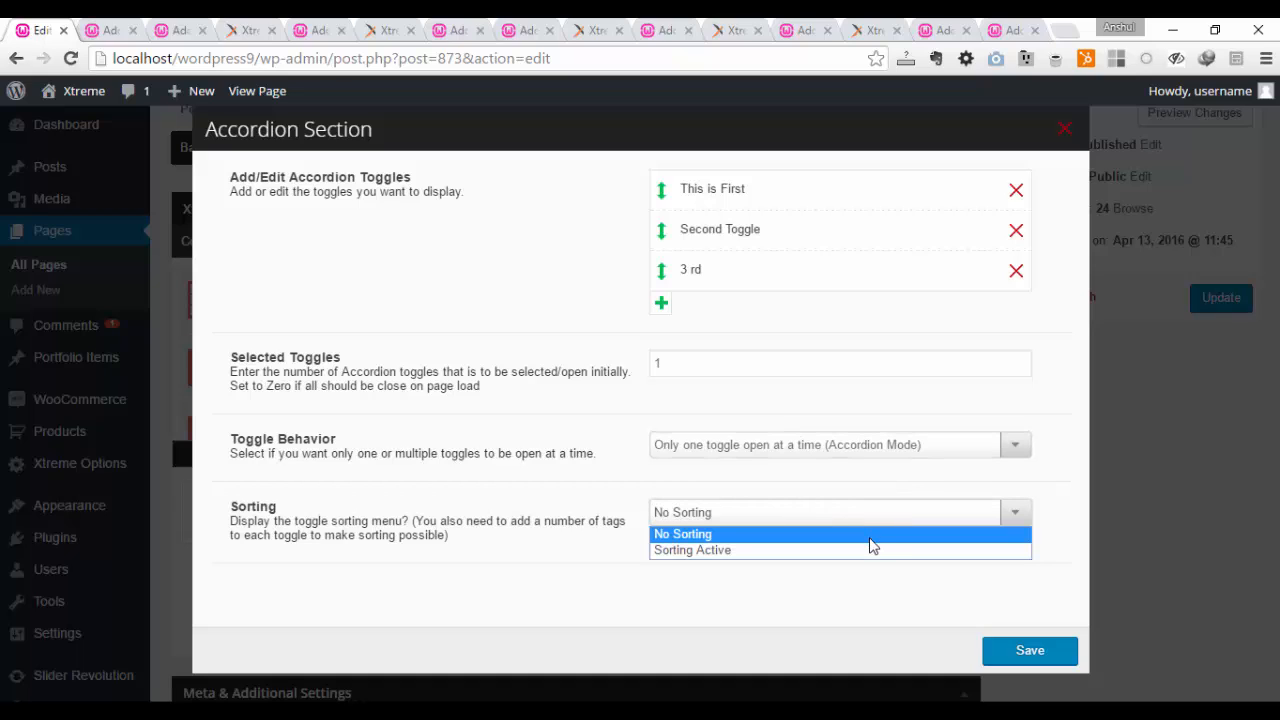
left_click(879, 553)
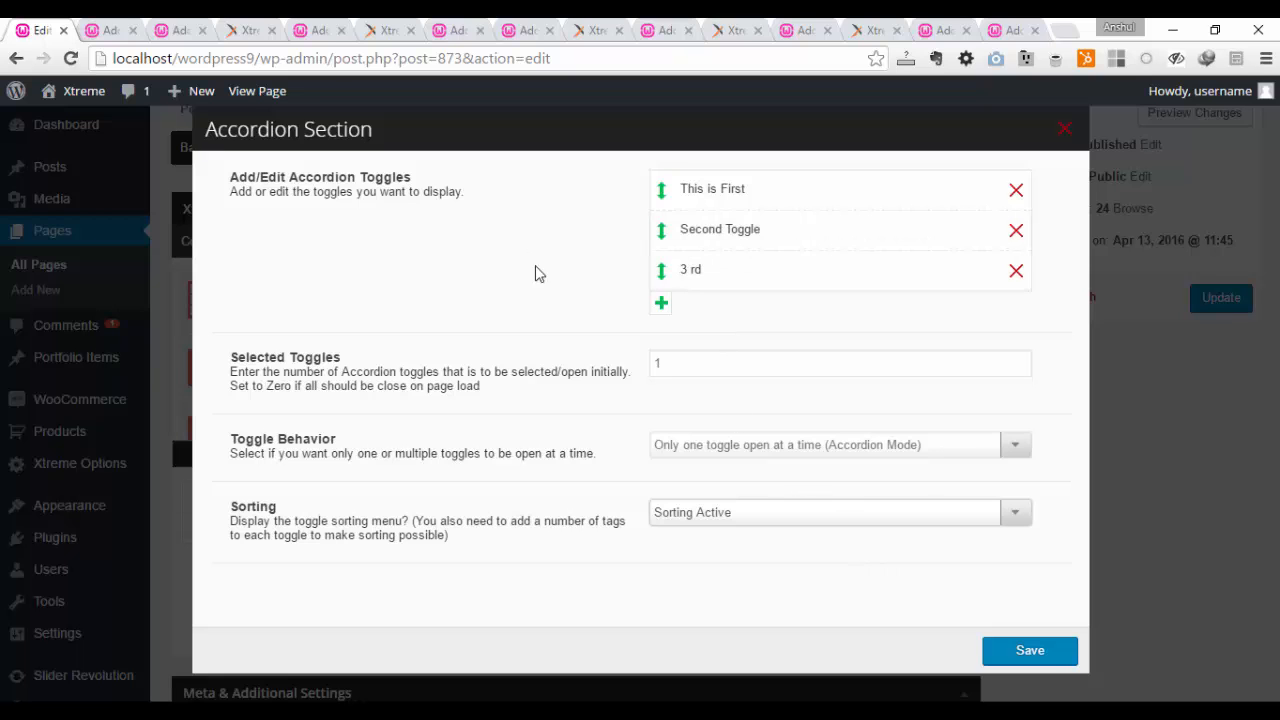
left_click(1050, 656)
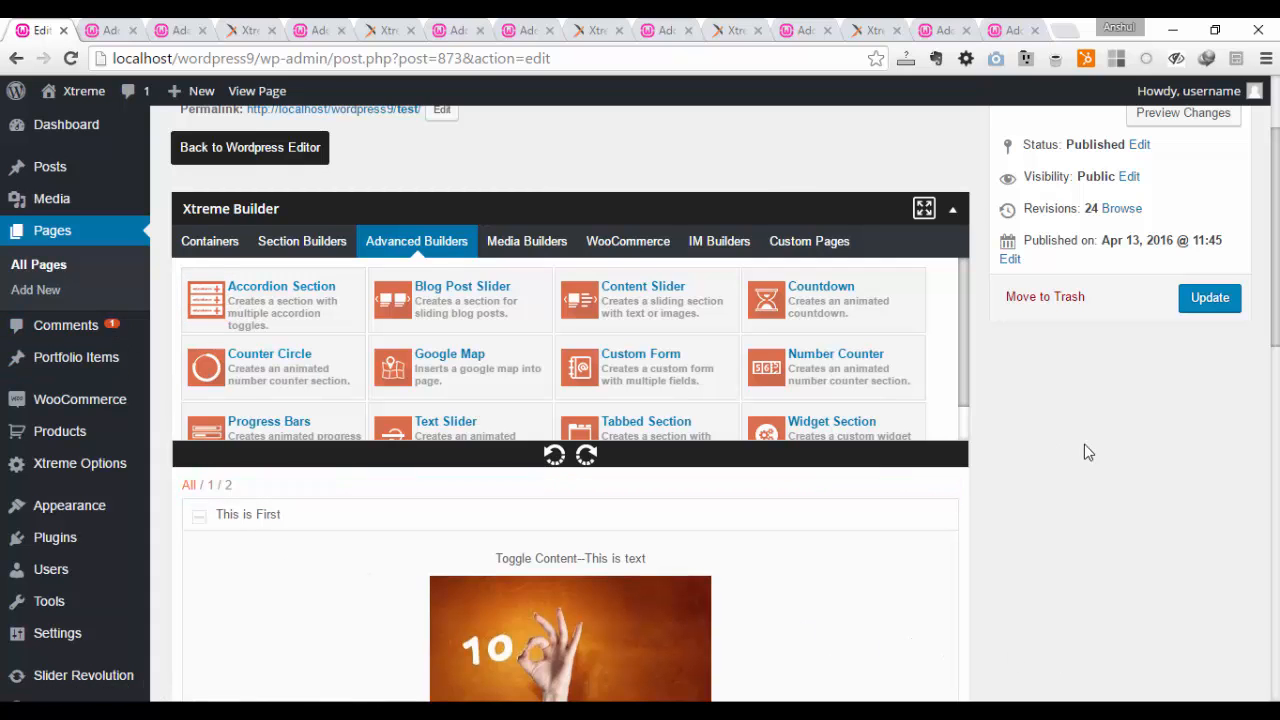
scroll(1101, 449, "down", 2)
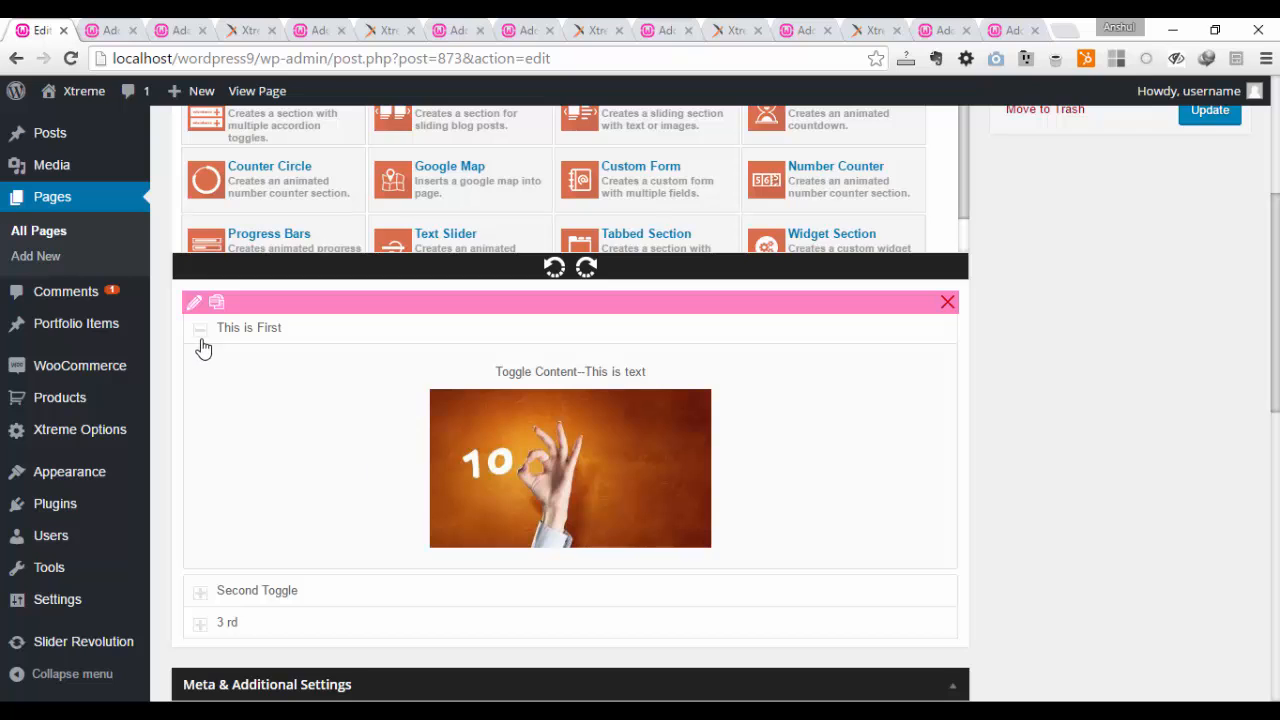
scroll(389, 469, "down", 2)
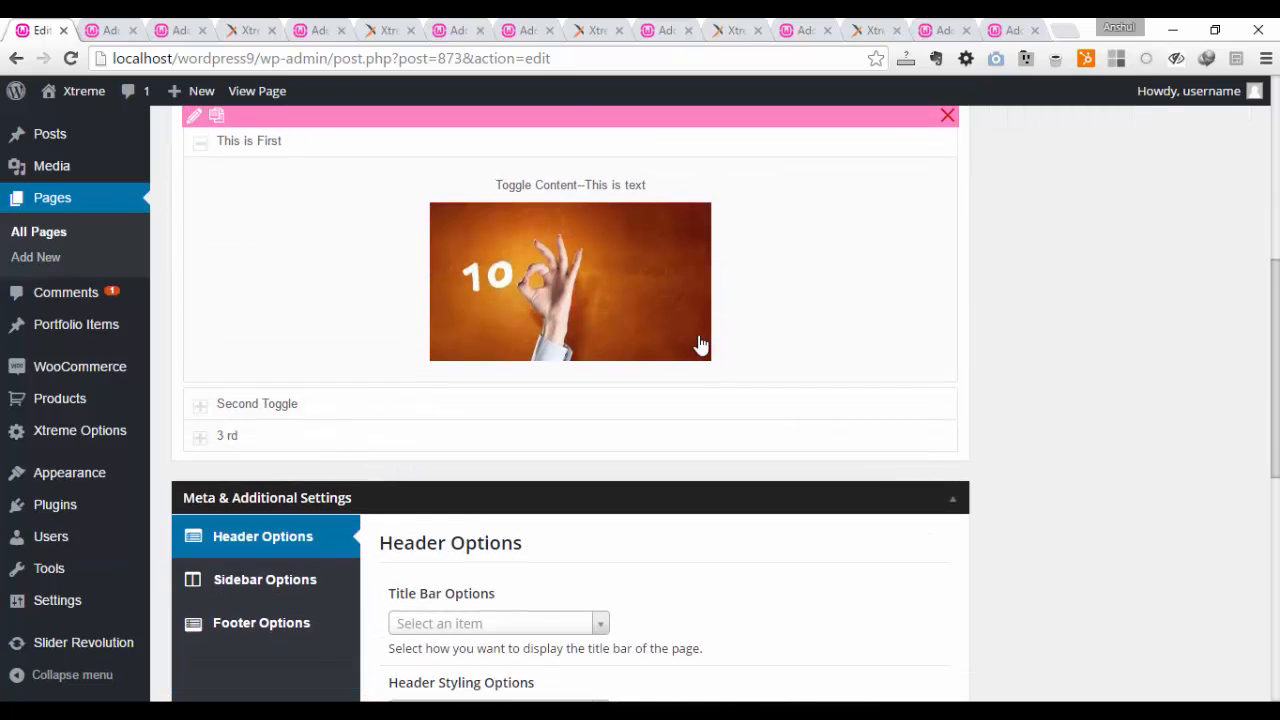
Step: Update the Test page and open its permalink in a new browser tab
scroll(703, 348, "up", 6)
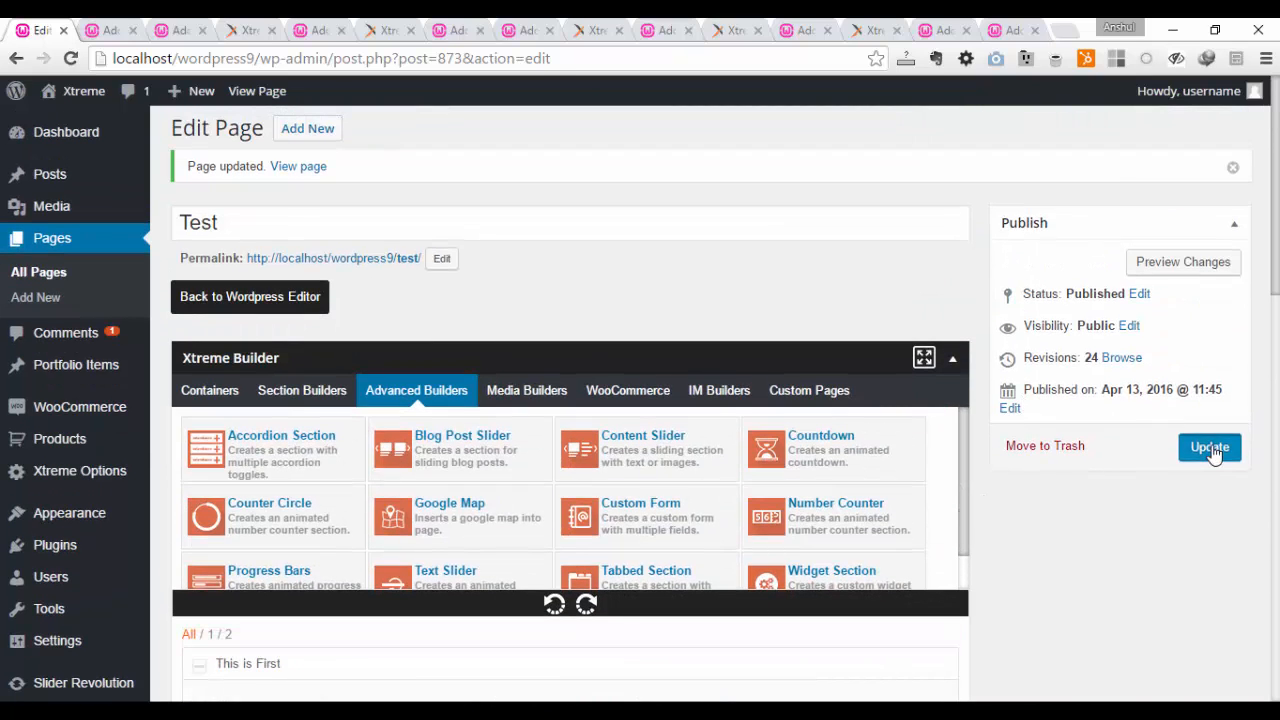
left_click(1211, 450)
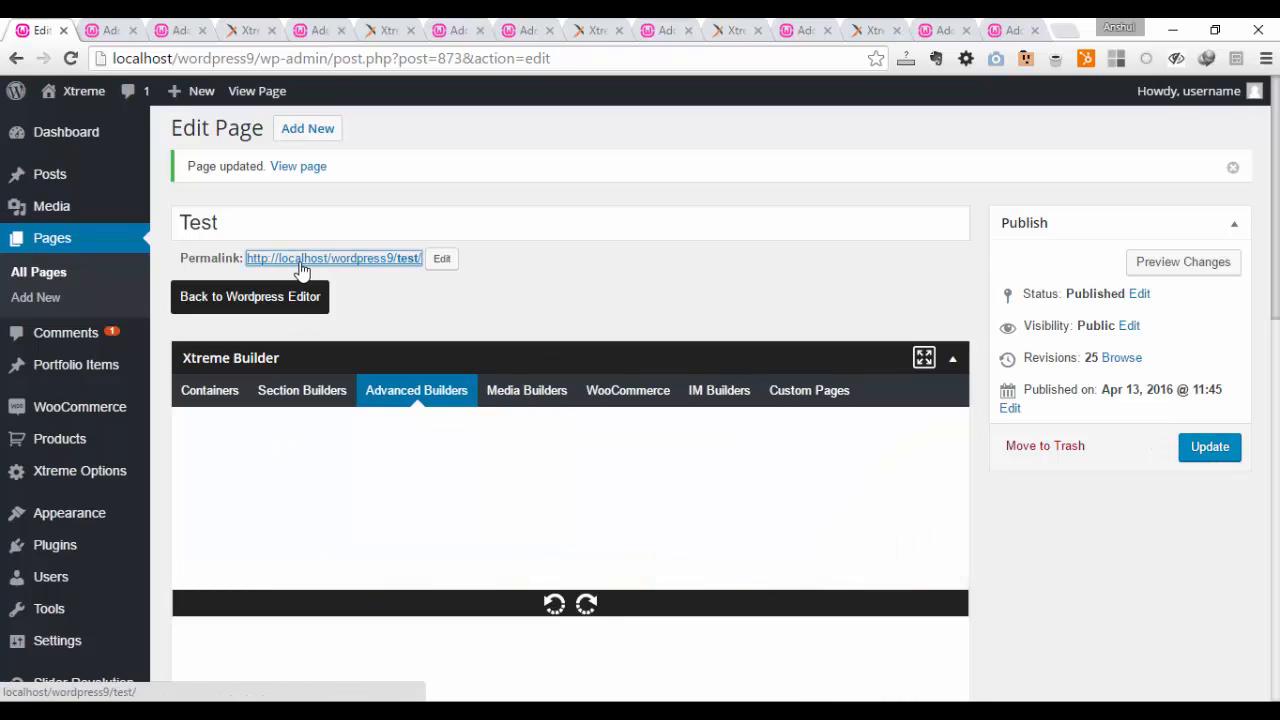
right_click(306, 270)
left_click(314, 277)
left_click(107, 27)
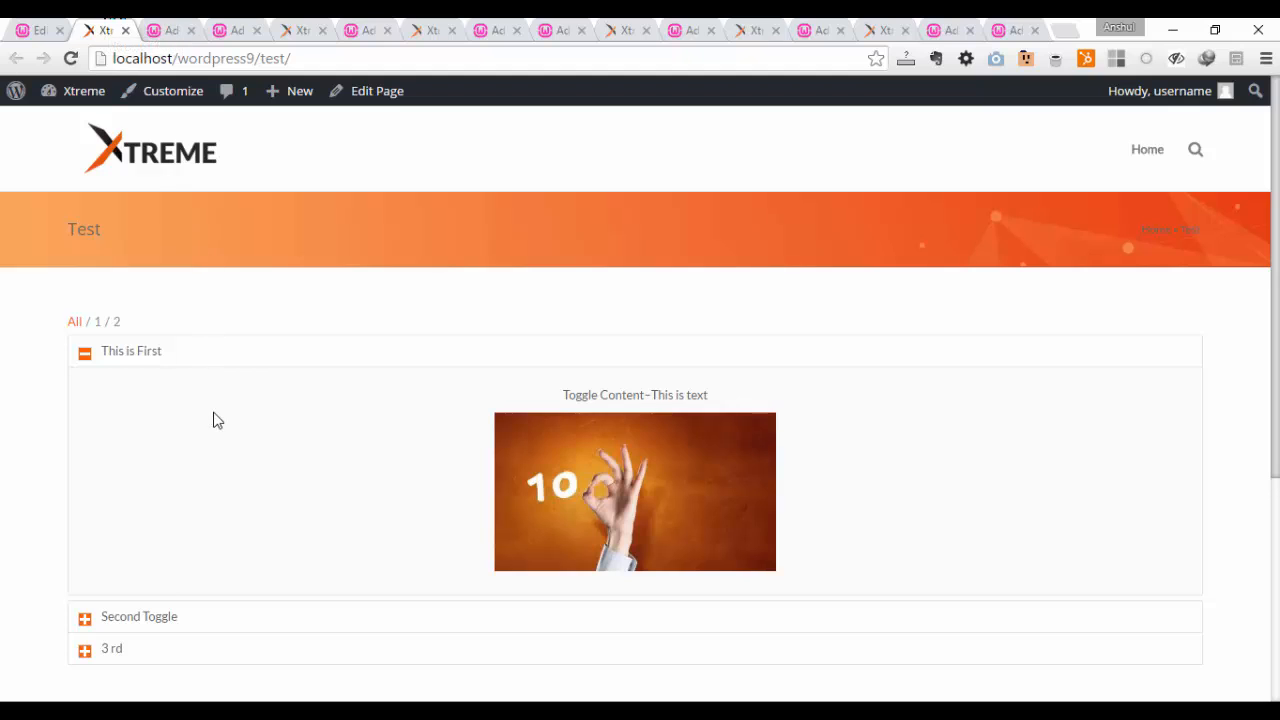
Step: Test the first toggle on the live page, and filter the accordion by tag 1, tag 2 and All
scroll(103, 341, "down", 1)
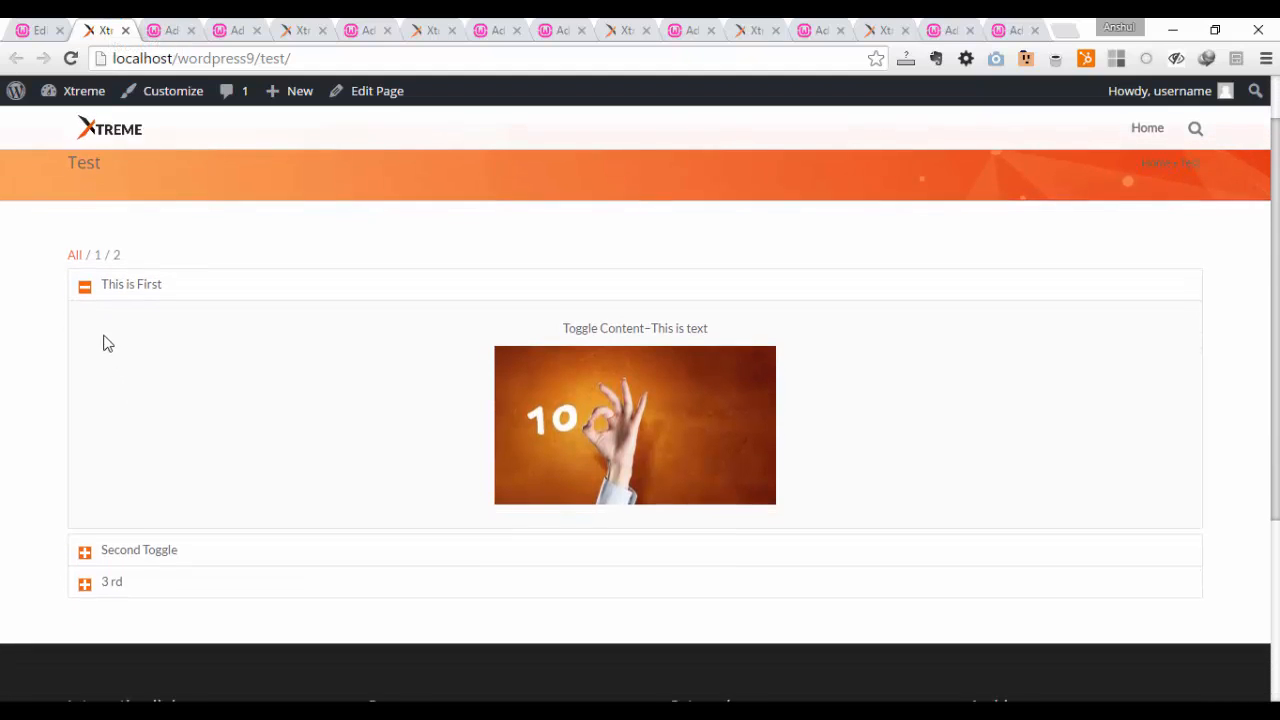
left_click(86, 276)
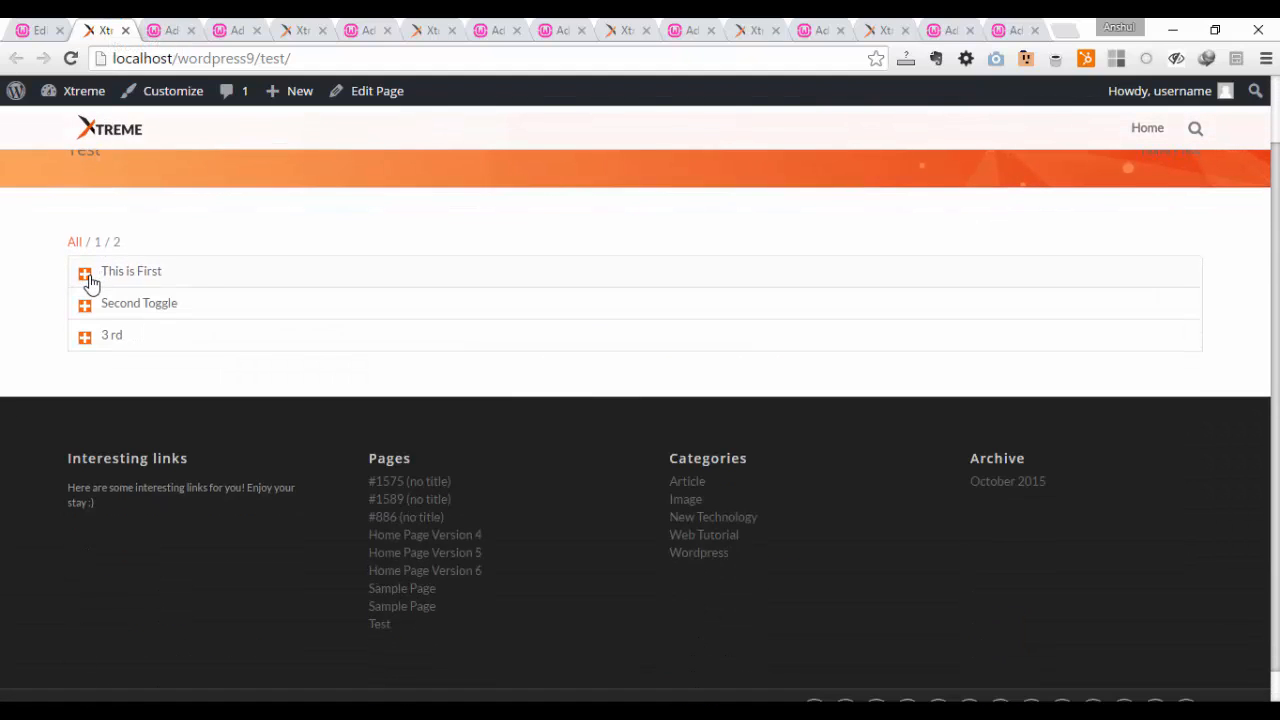
left_click(86, 277)
left_click(99, 244)
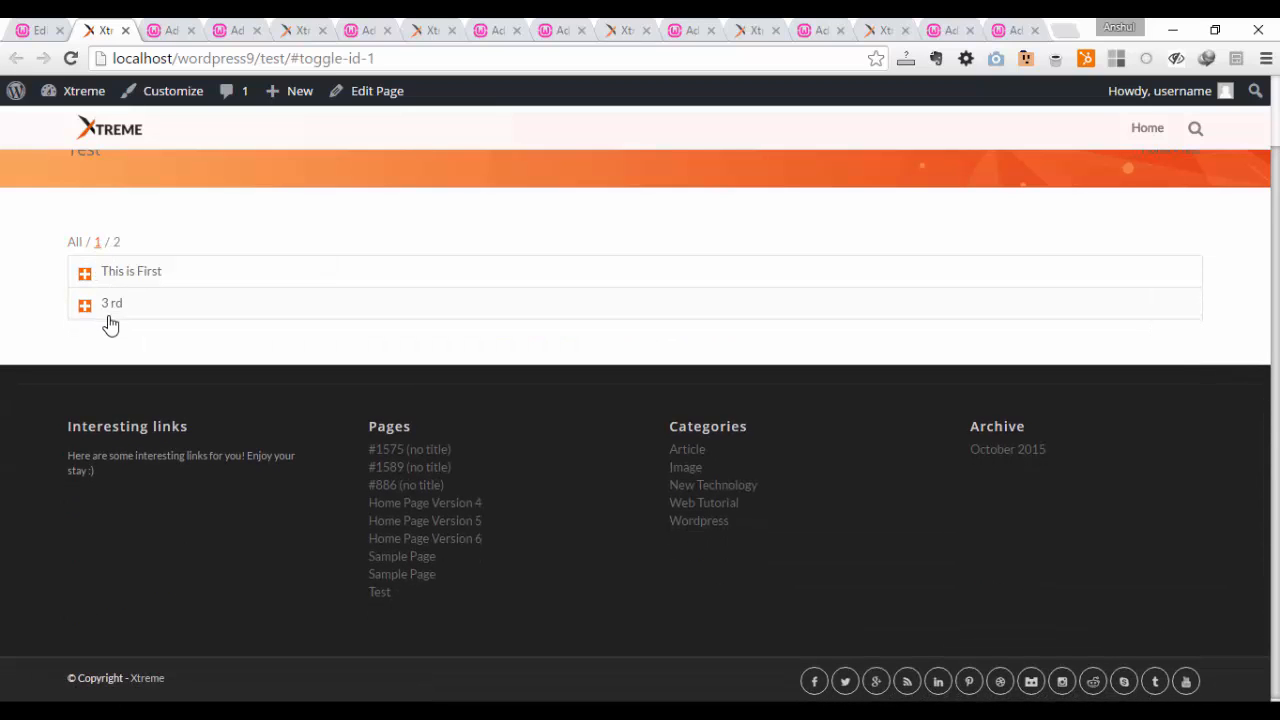
left_click(116, 242)
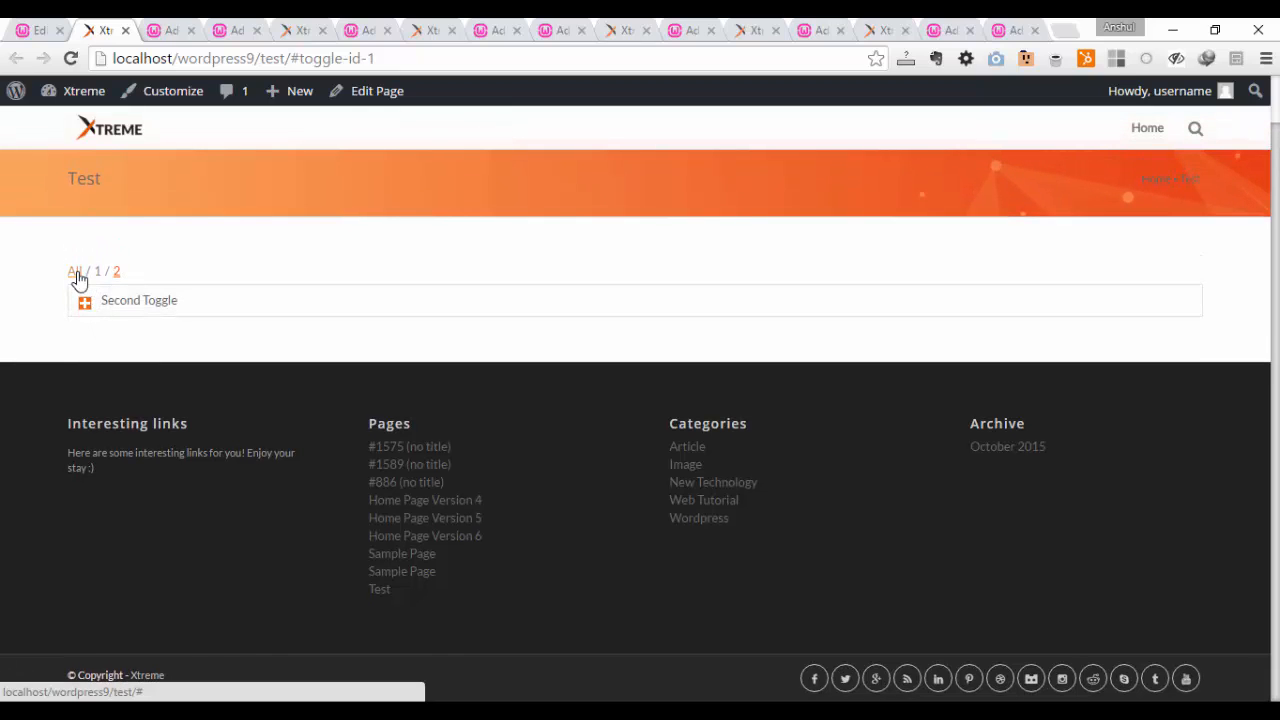
left_click(78, 276)
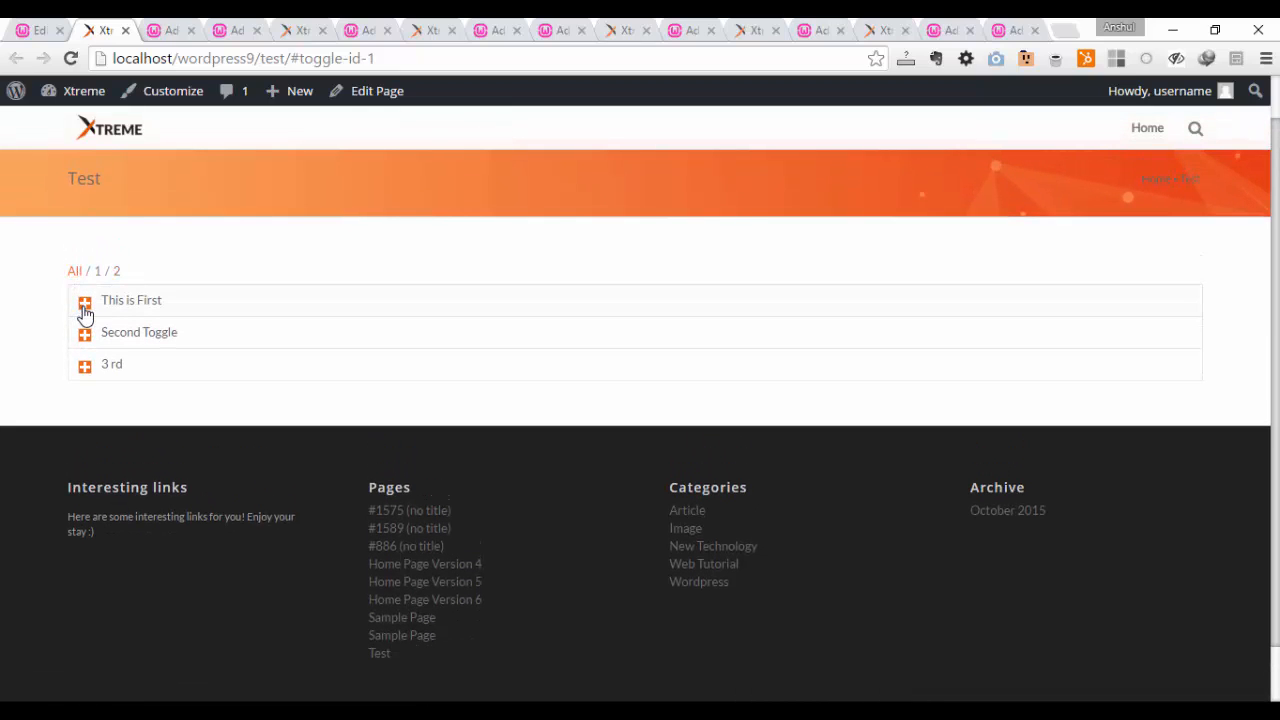
Step: Open the toggles This is First, Second Toggle and 3 rd in turn to check their contents
left_click(85, 310)
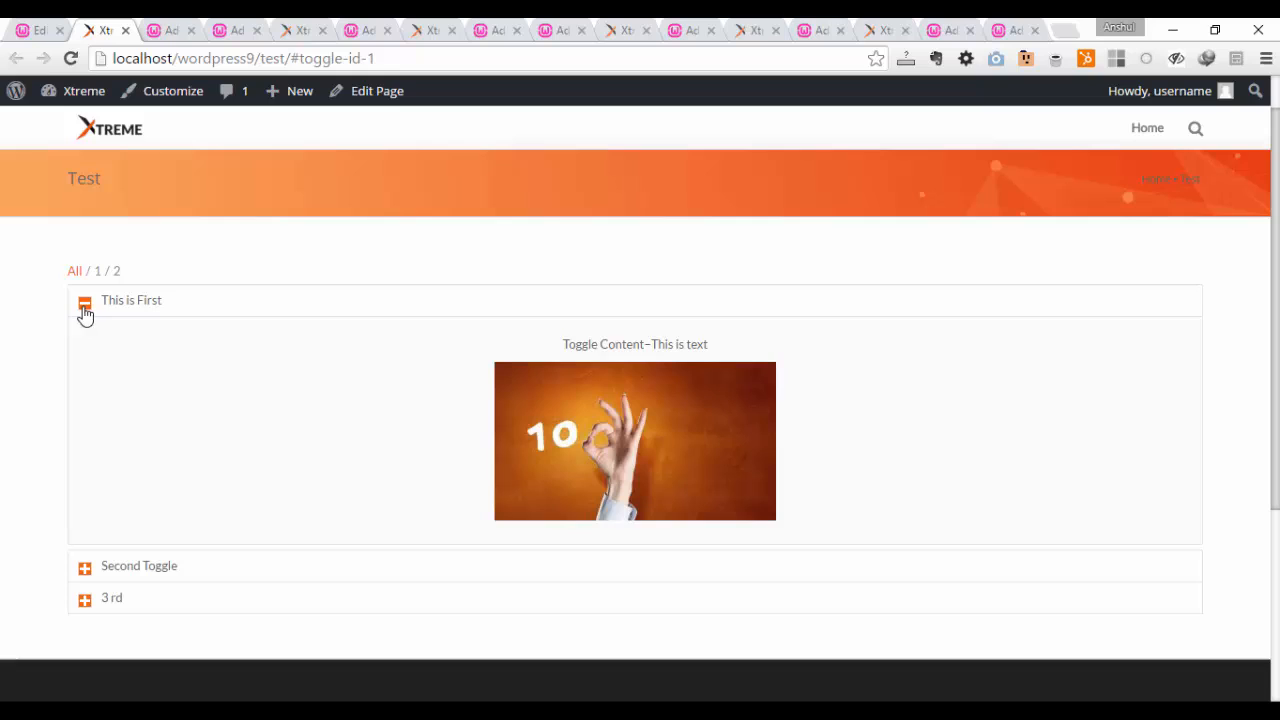
left_click(85, 569)
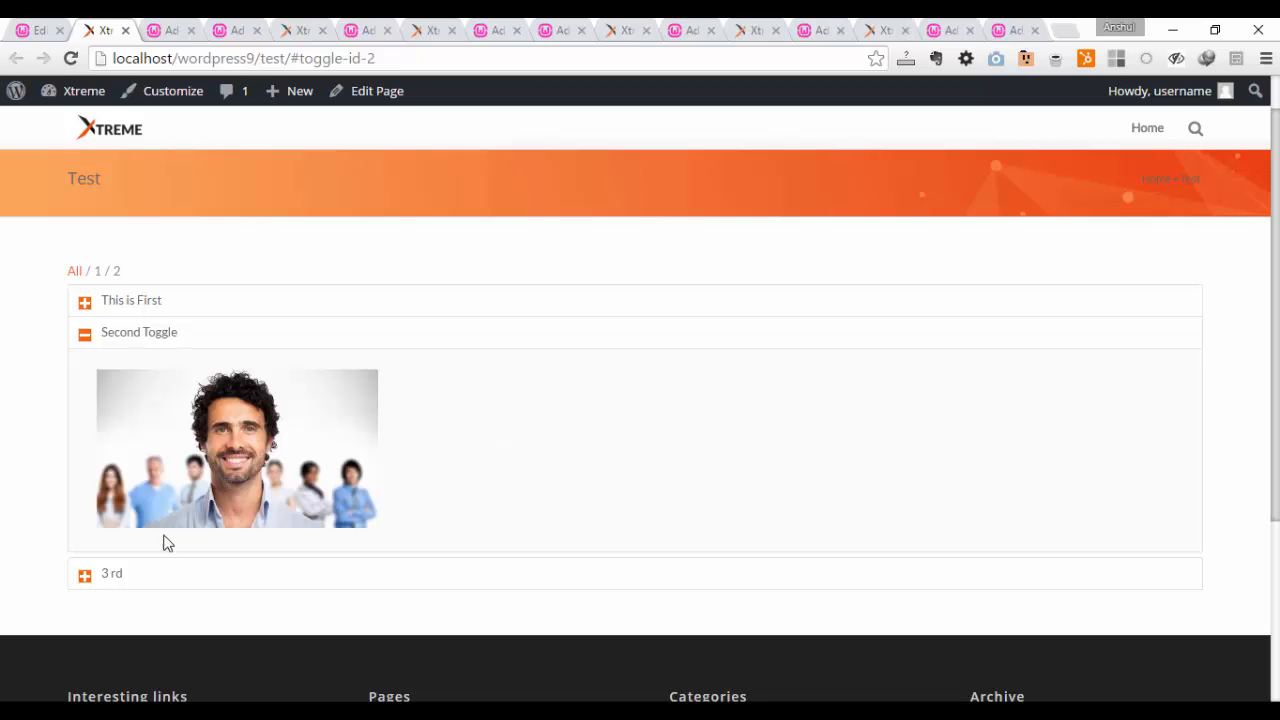
left_click(84, 578)
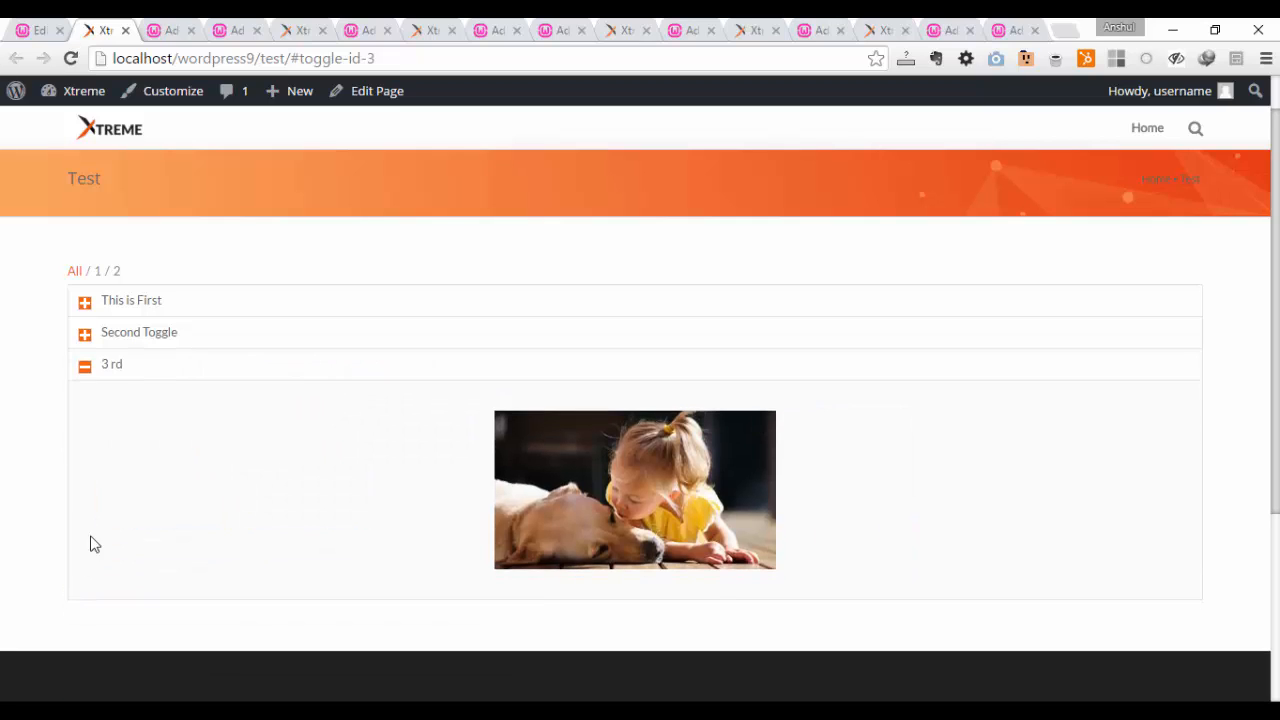
scroll(429, 409, "up", 1)
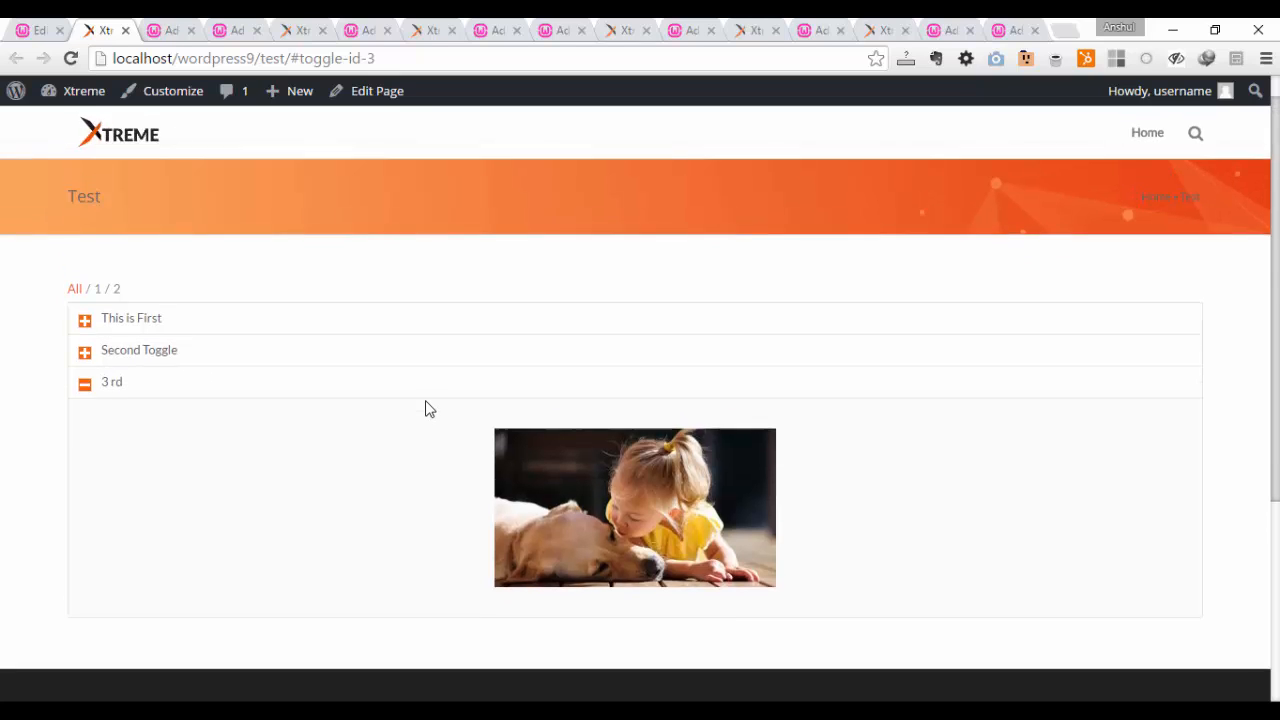
Step: Return to the page editor and add a 50% Section container below the accordion
left_click(49, 22)
scroll(455, 410, "down", 3)
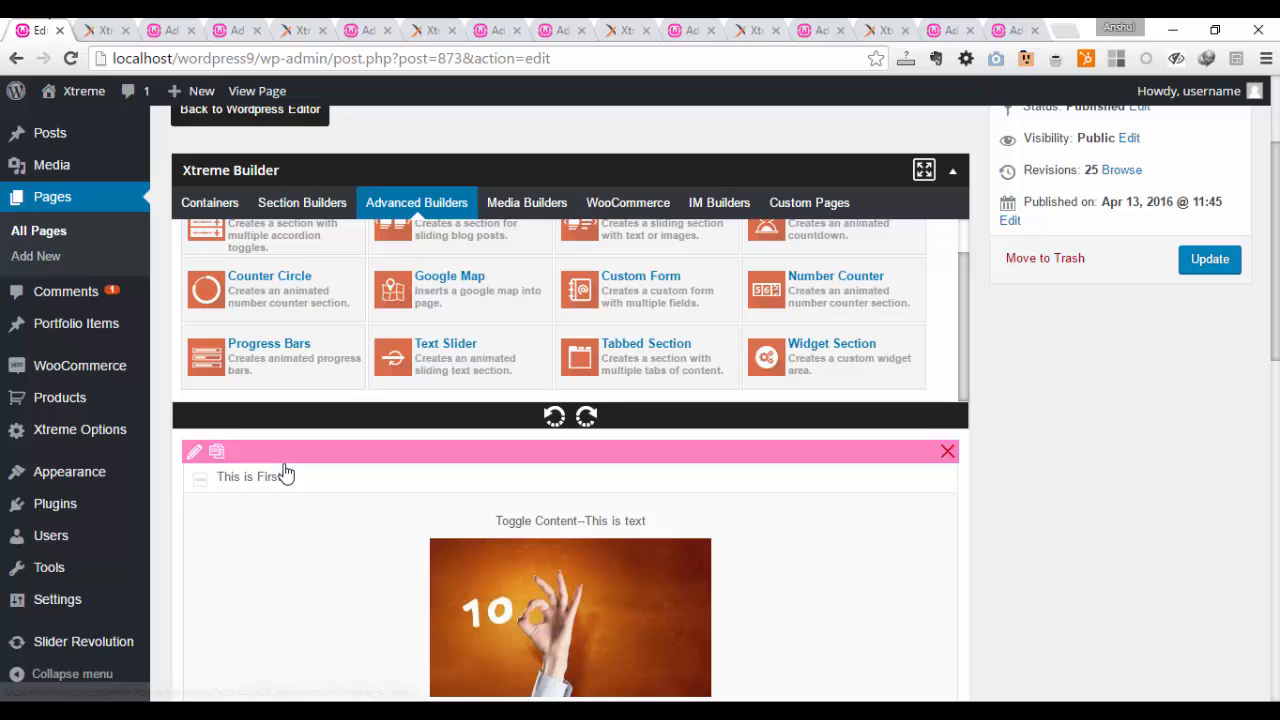
left_click(210, 202)
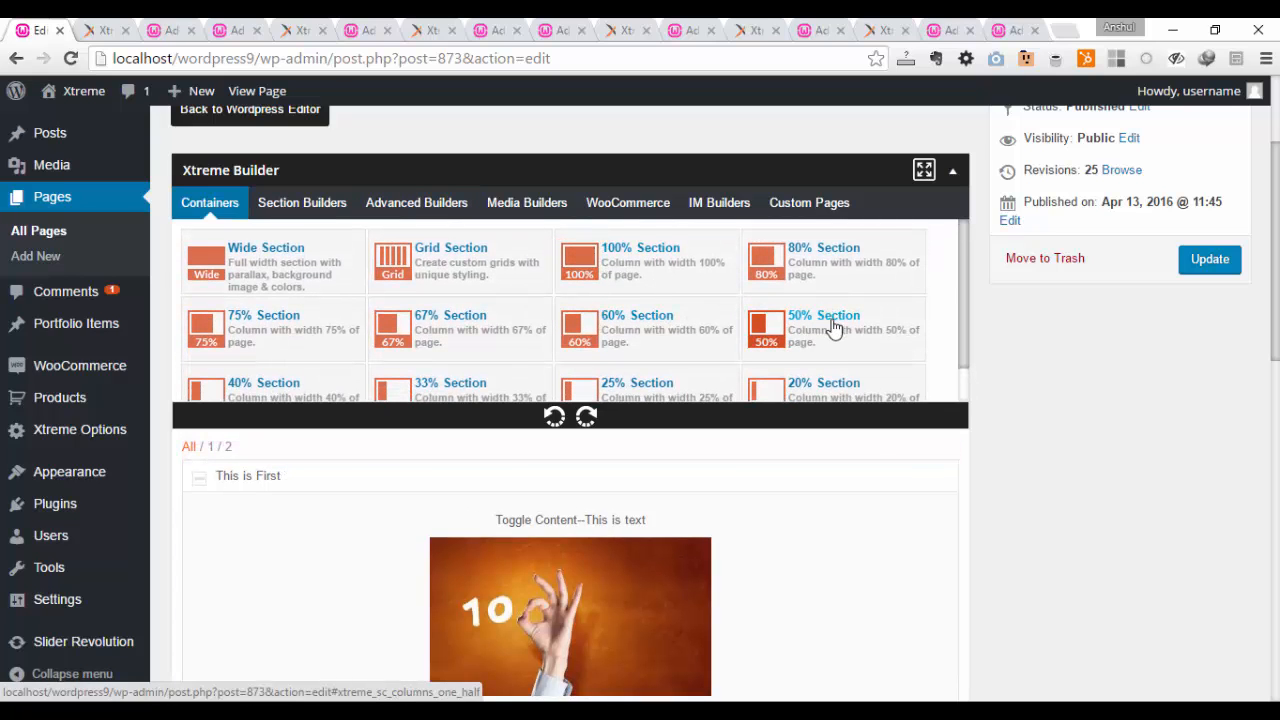
left_click_drag(880, 364, 409, 314)
Step: Move the accordion section into the empty 50% Section container
scroll(709, 306, "up", 3)
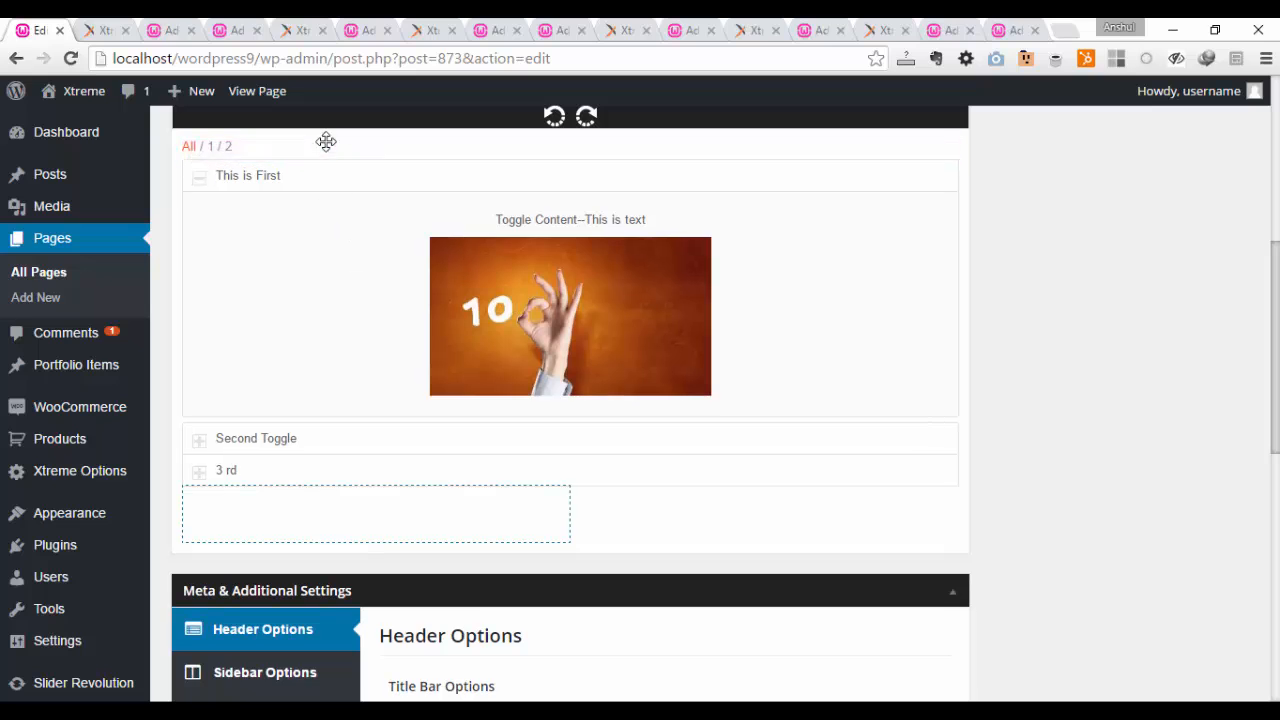
left_click_drag(326, 143, 297, 531)
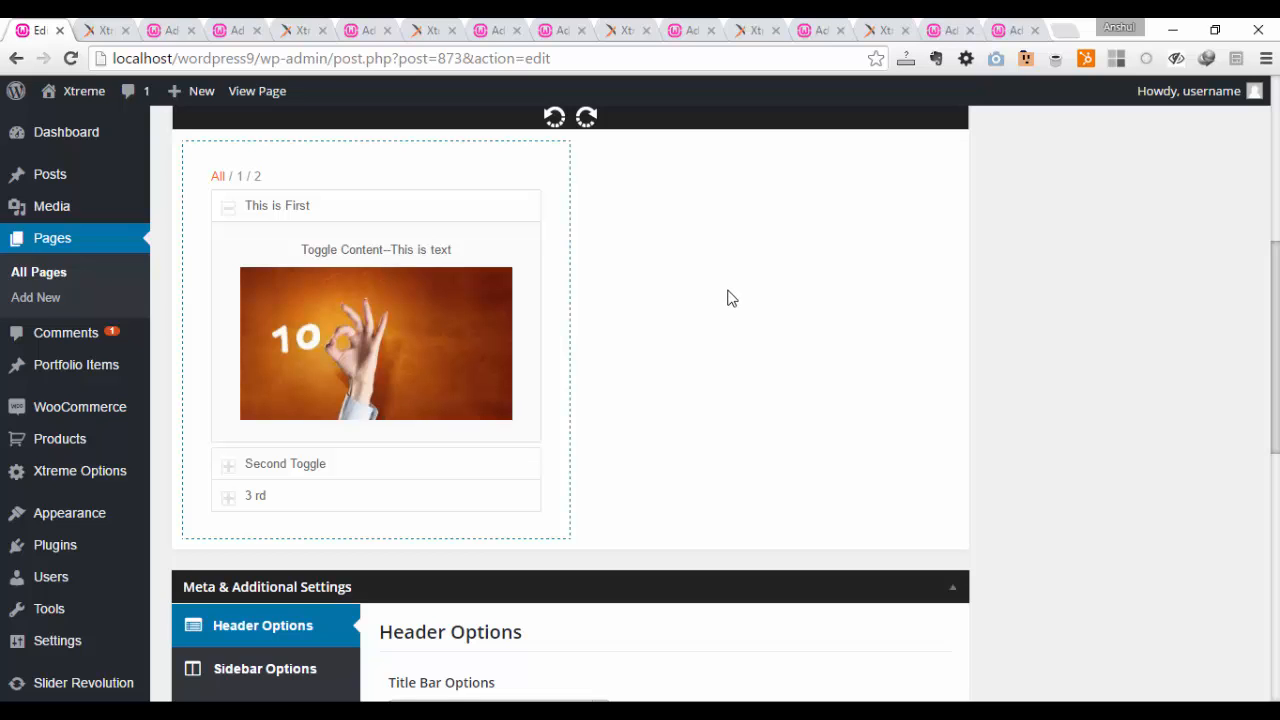
scroll(712, 317, "up", 1)
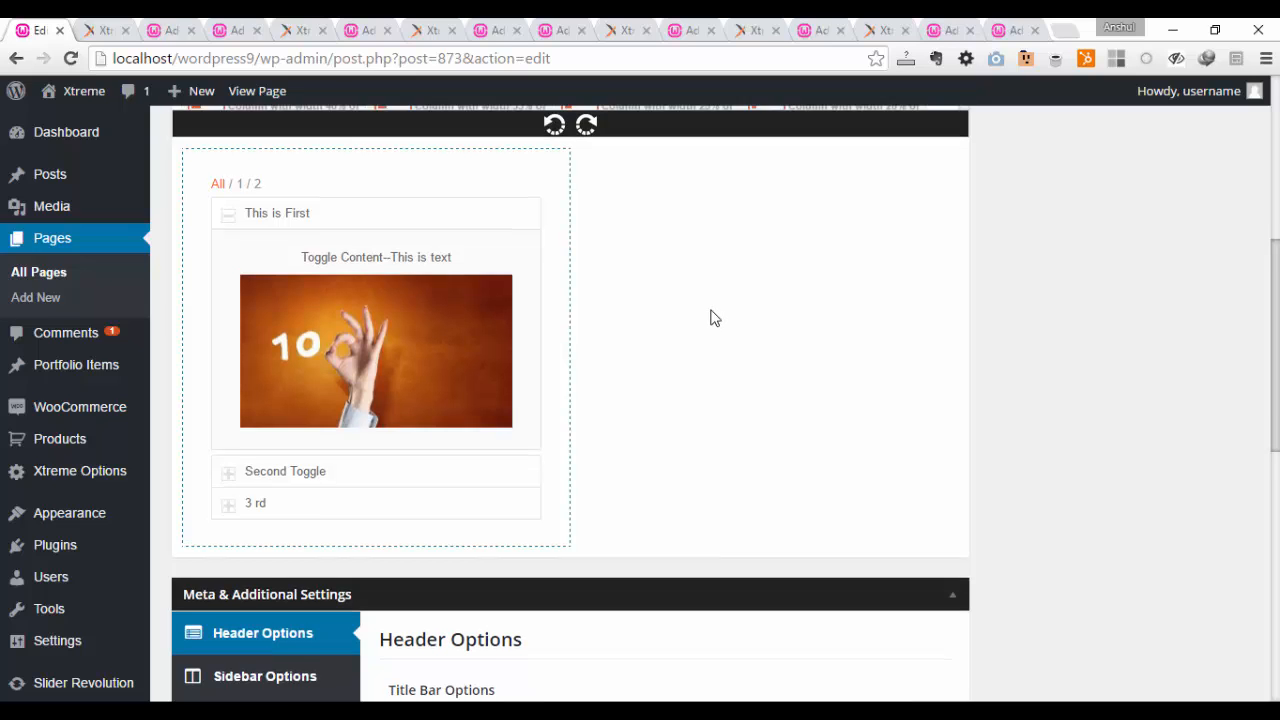
mouse_move(277, 243)
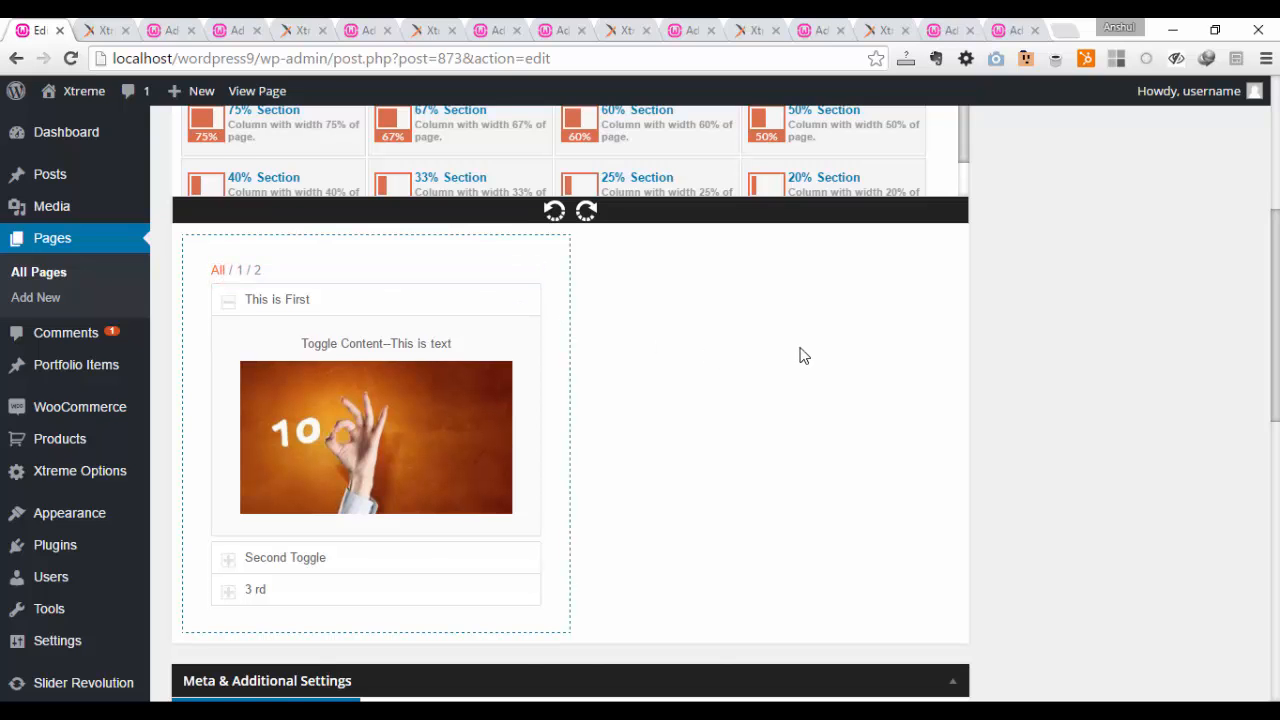
Step: Look through the Advanced Builders elements available in Xtreme Builder
scroll(800, 355, "up", 3)
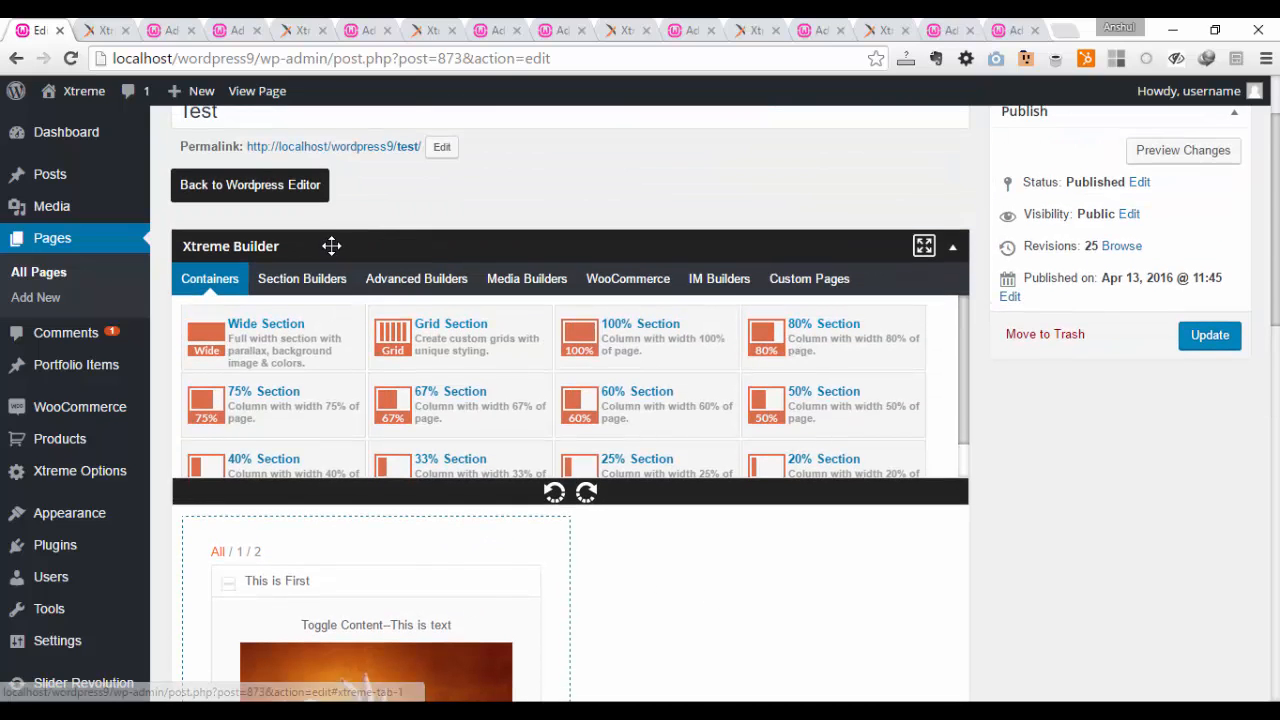
left_click(418, 286)
scroll(428, 338, "down", 1)
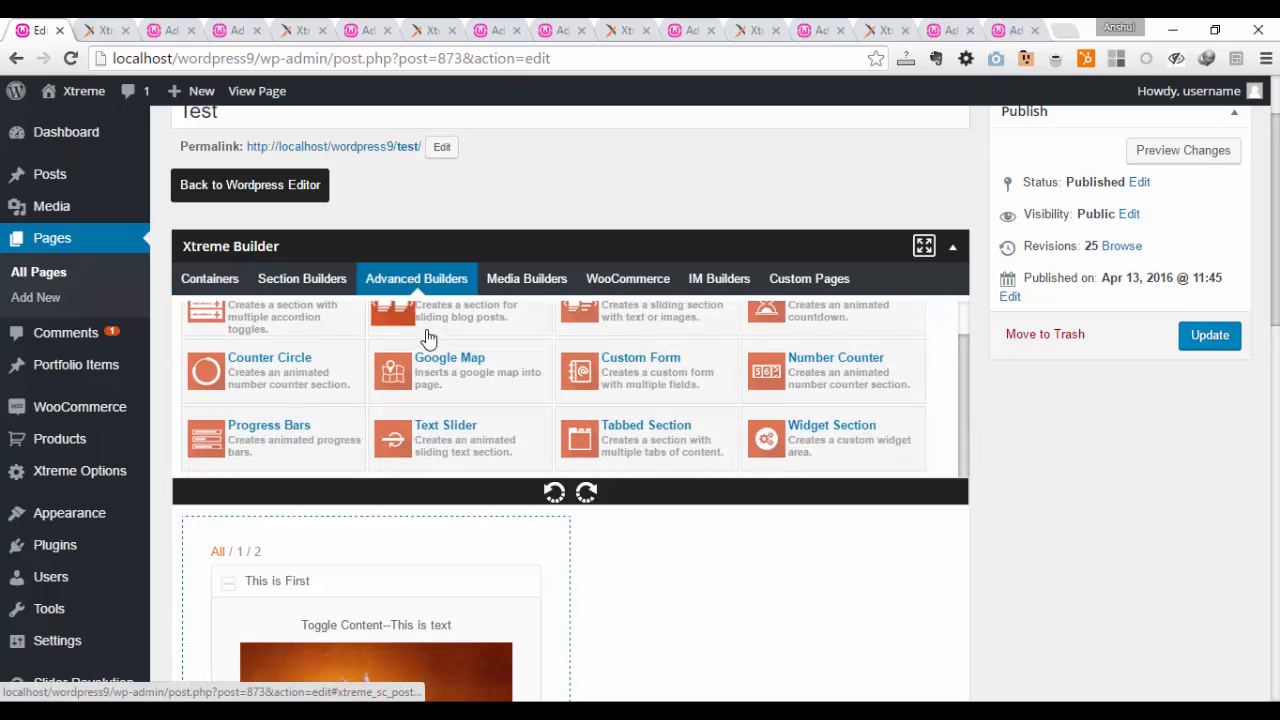
scroll(428, 338, "up", 1)
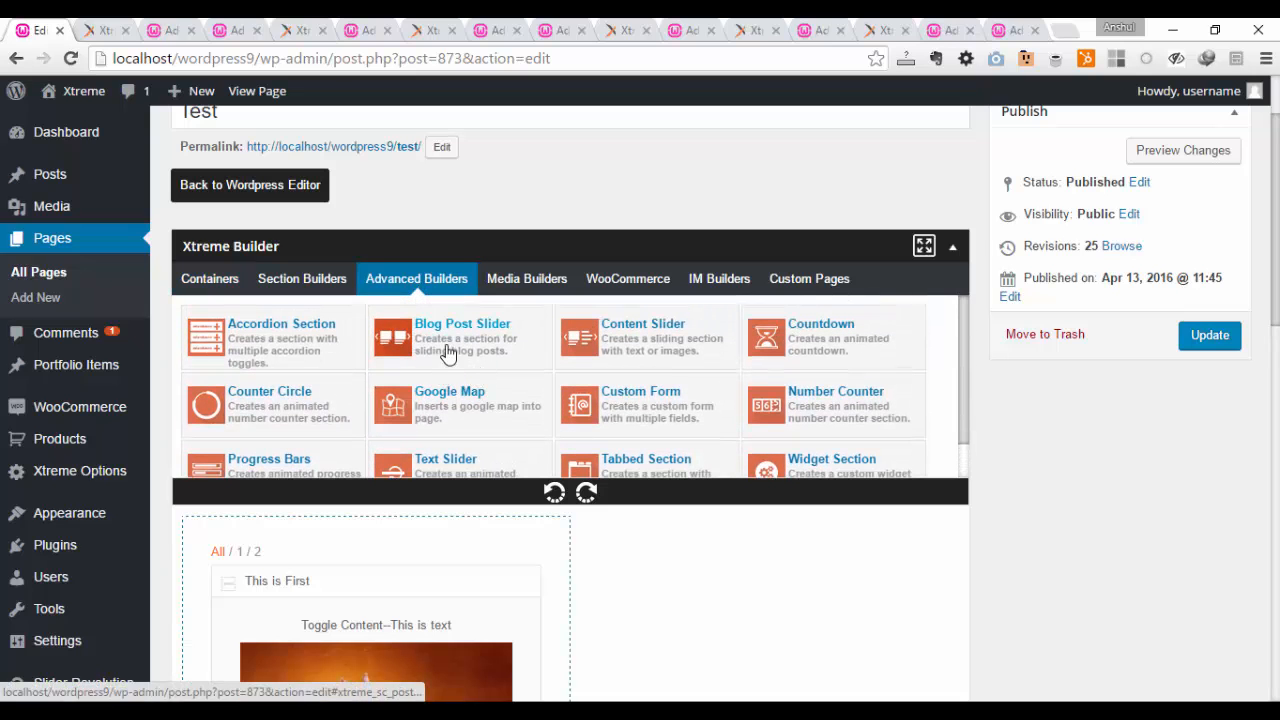
Step: Switch to the new page in the other browser tab and replace its existing Blog Post Slider with a new one
left_click(170, 28)
scroll(570, 400, "down", 3)
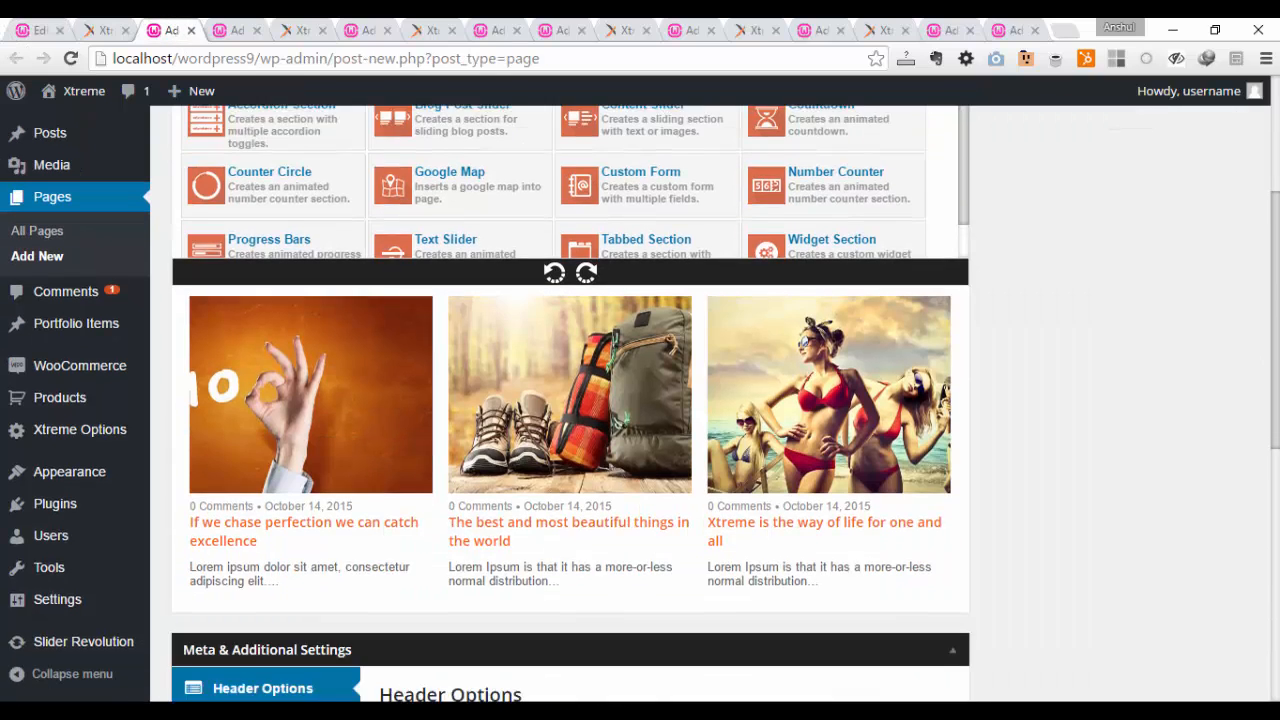
scroll(570, 400, "up", 1)
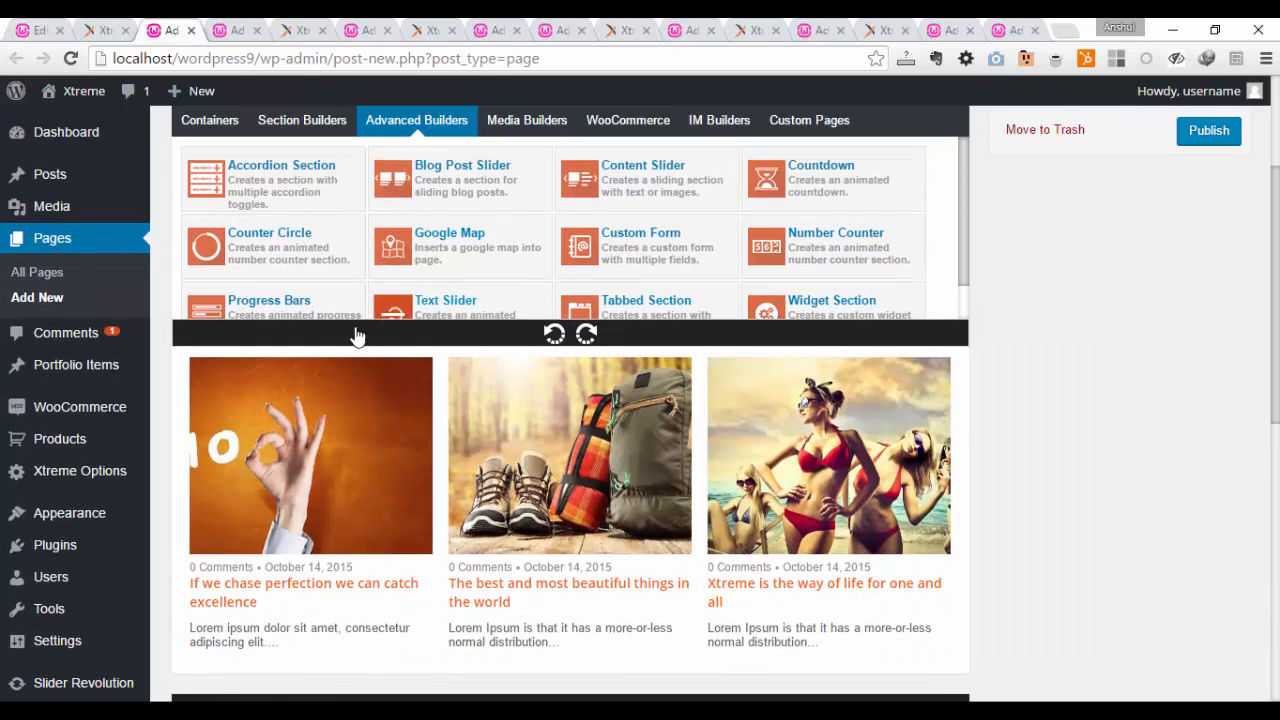
mouse_move(247, 368)
left_click(947, 369)
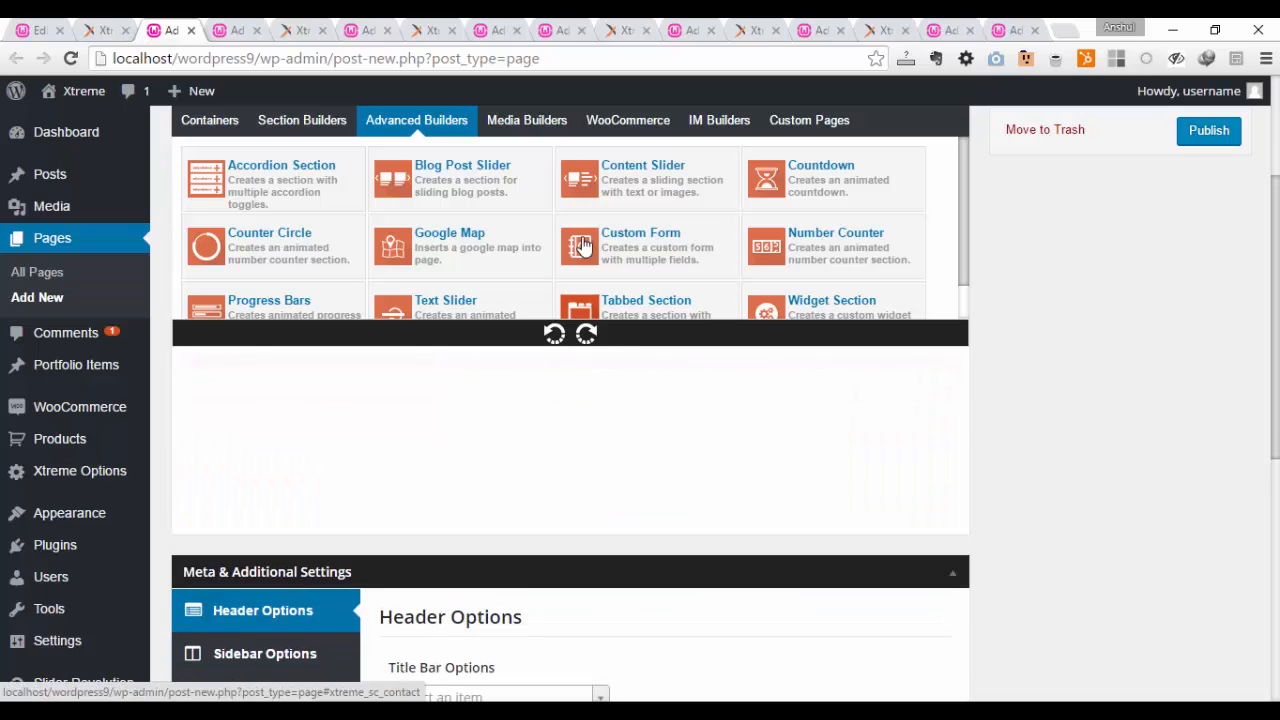
left_click_drag(432, 172, 457, 461)
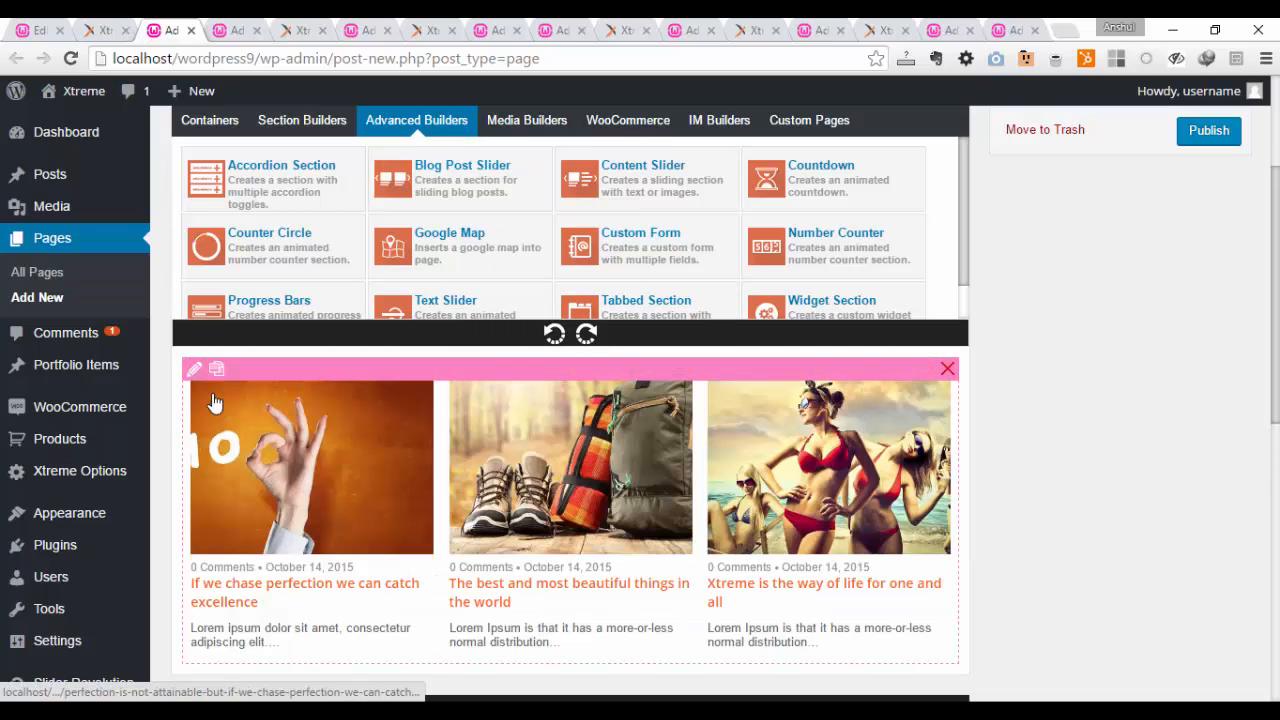
Step: Turn on Auto Slide for the Blog Post Slider, set its Slideshow Time Duration to 2 seconds and save the settings
left_click(197, 372)
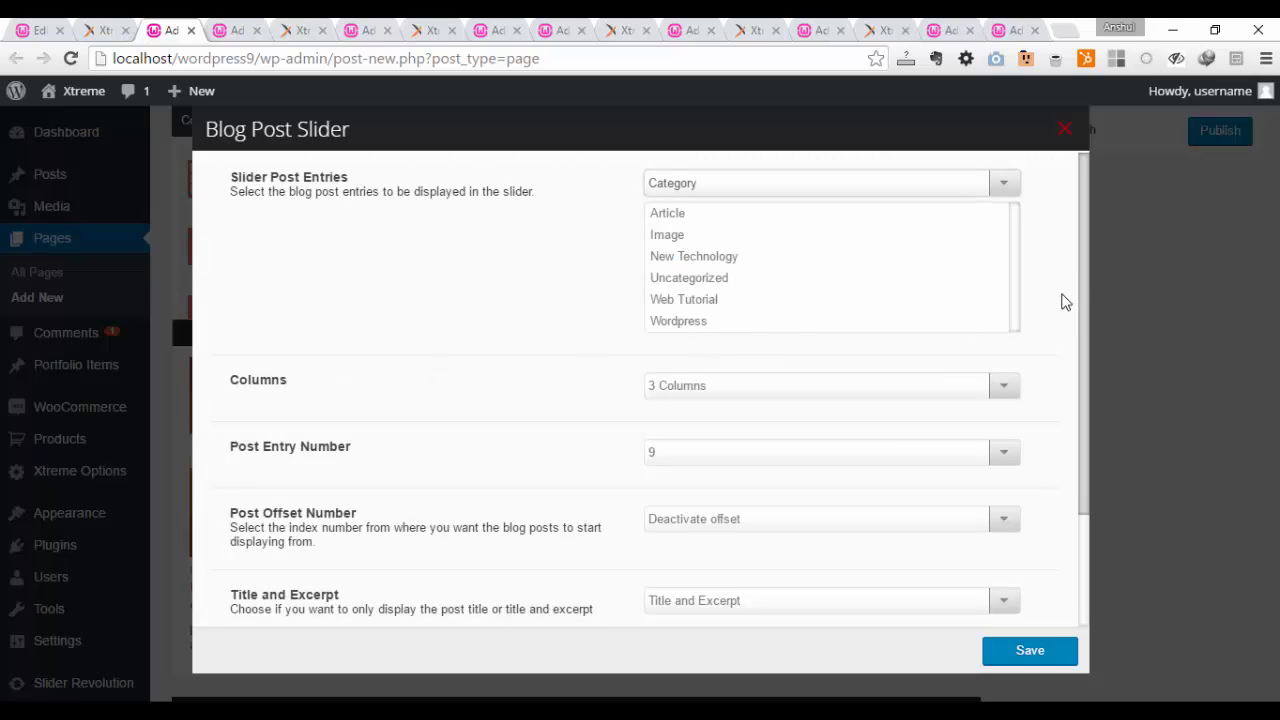
left_click_drag(1082, 263, 1085, 363)
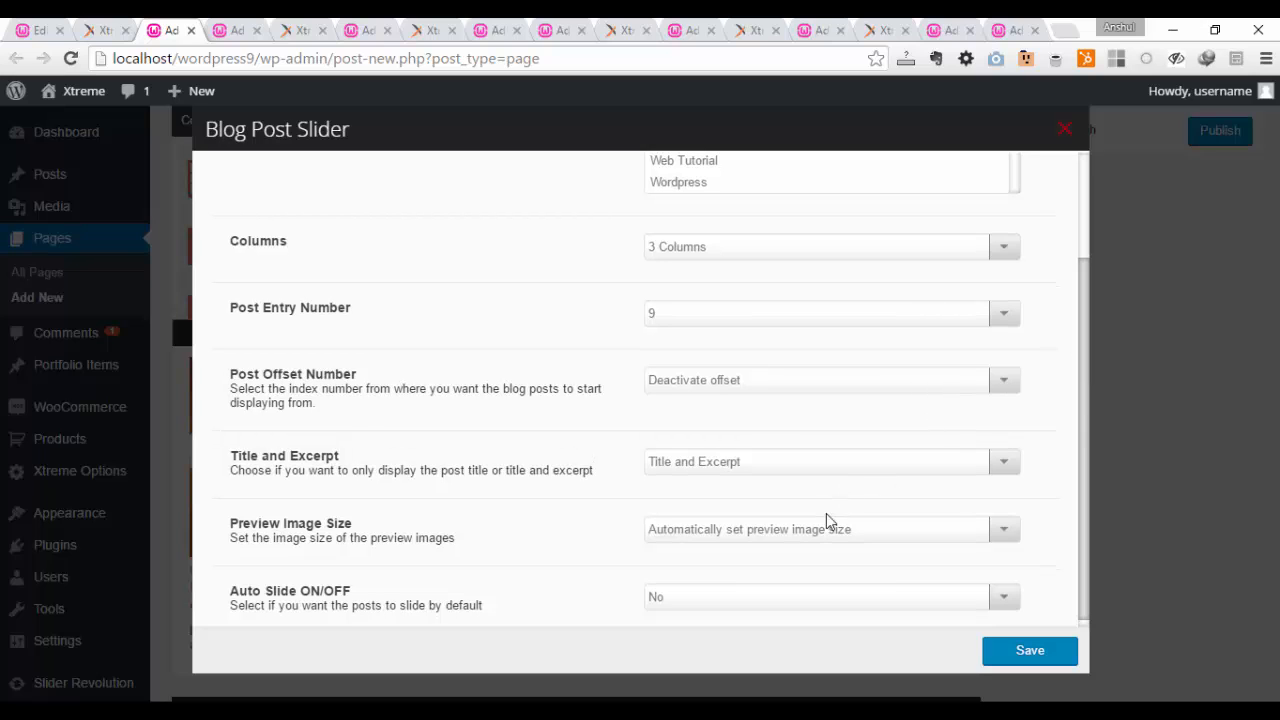
scroll(826, 521, "down", 1)
left_click(763, 598)
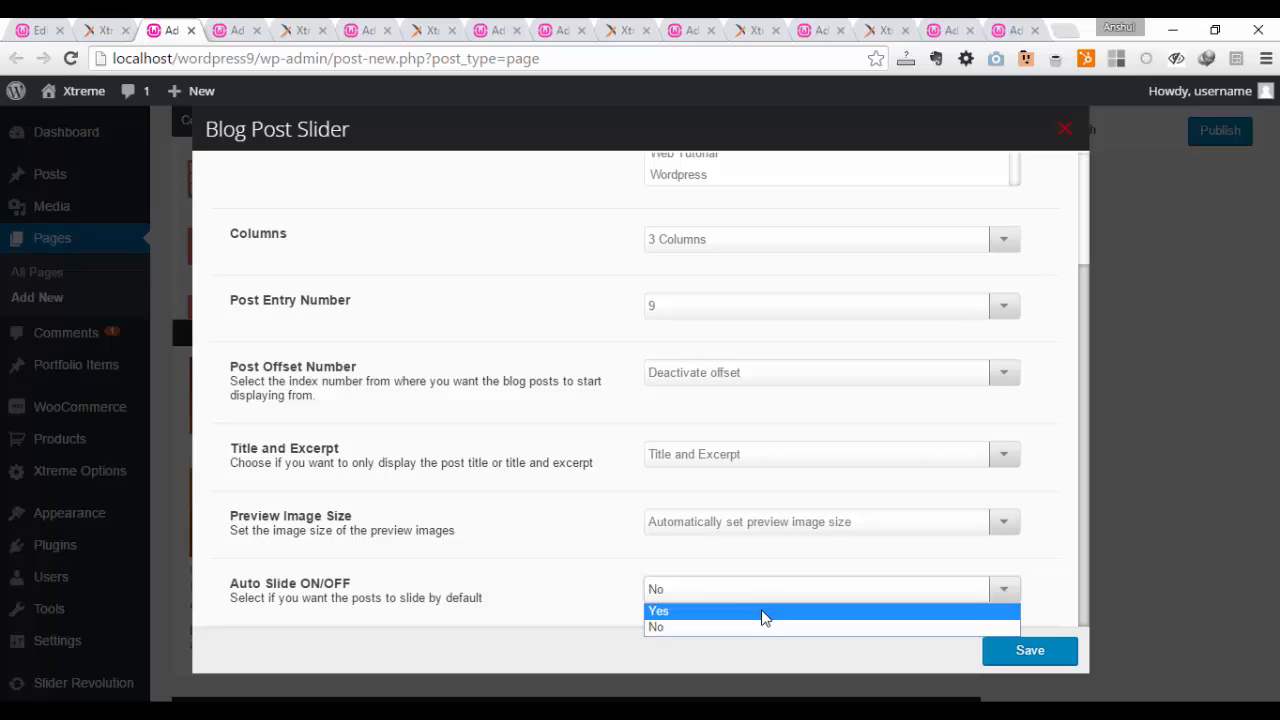
left_click(762, 612)
scroll(757, 491, "down", 1)
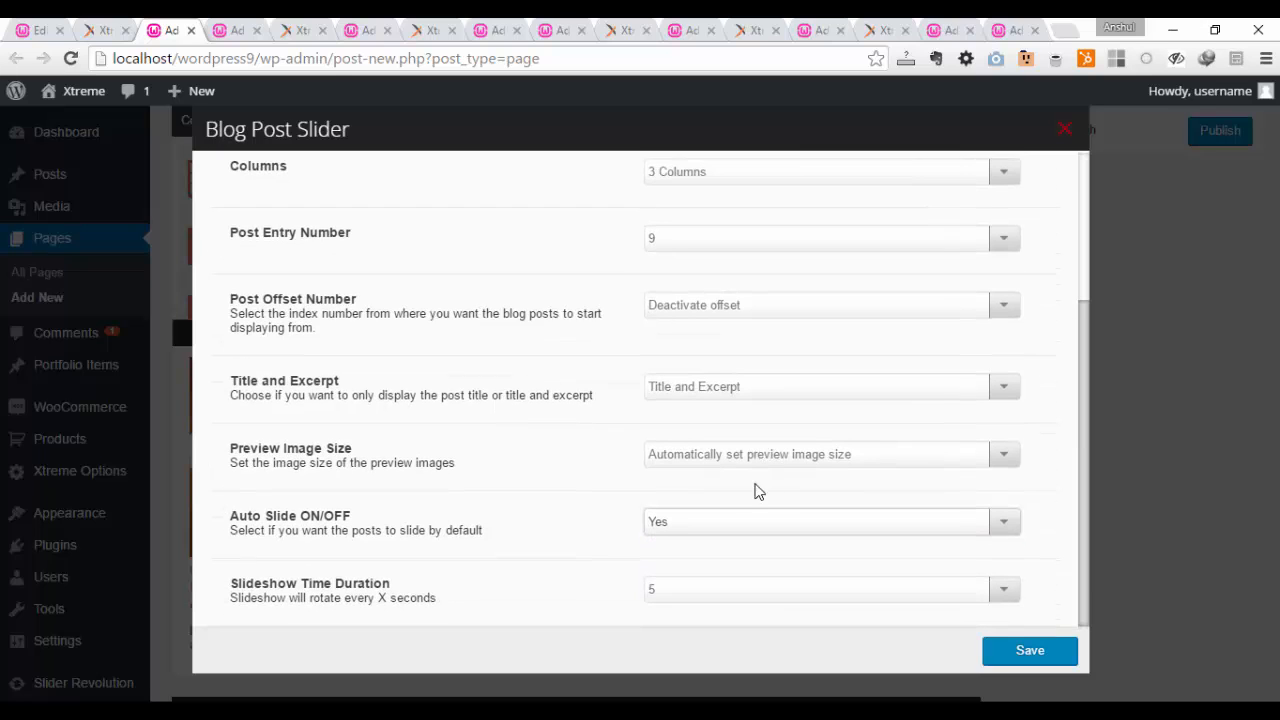
left_click(683, 596)
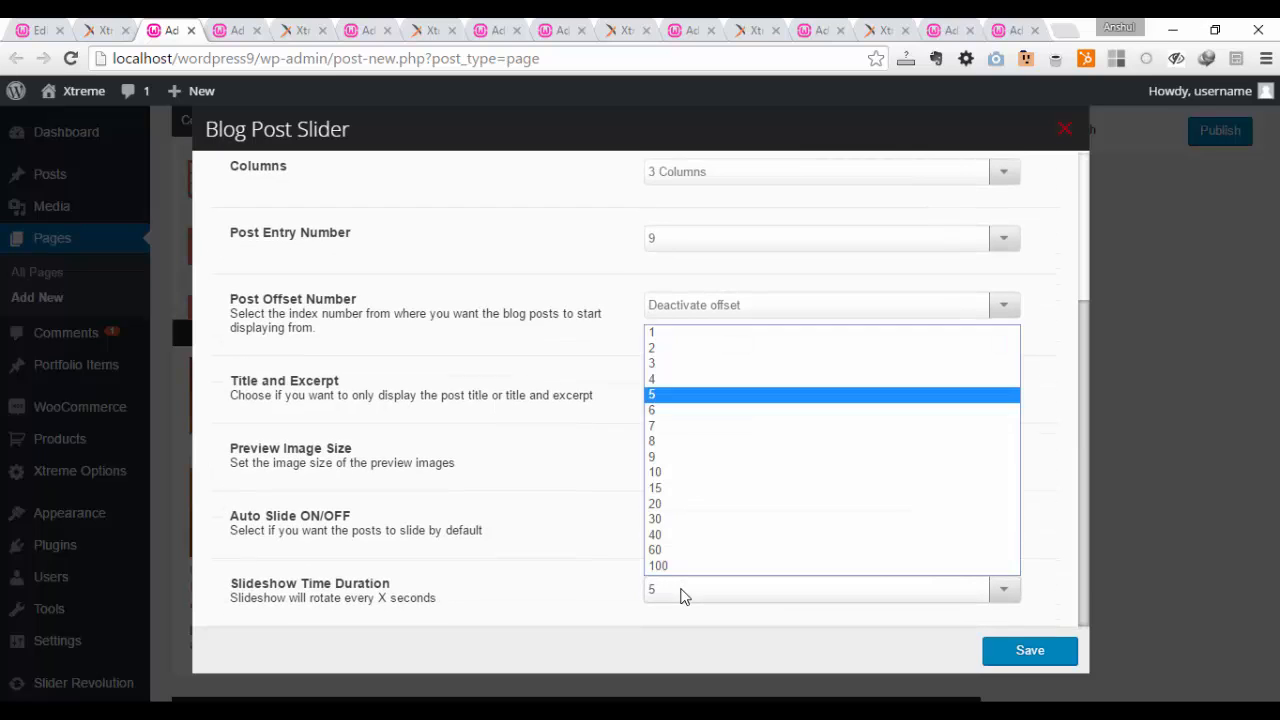
left_click(697, 350)
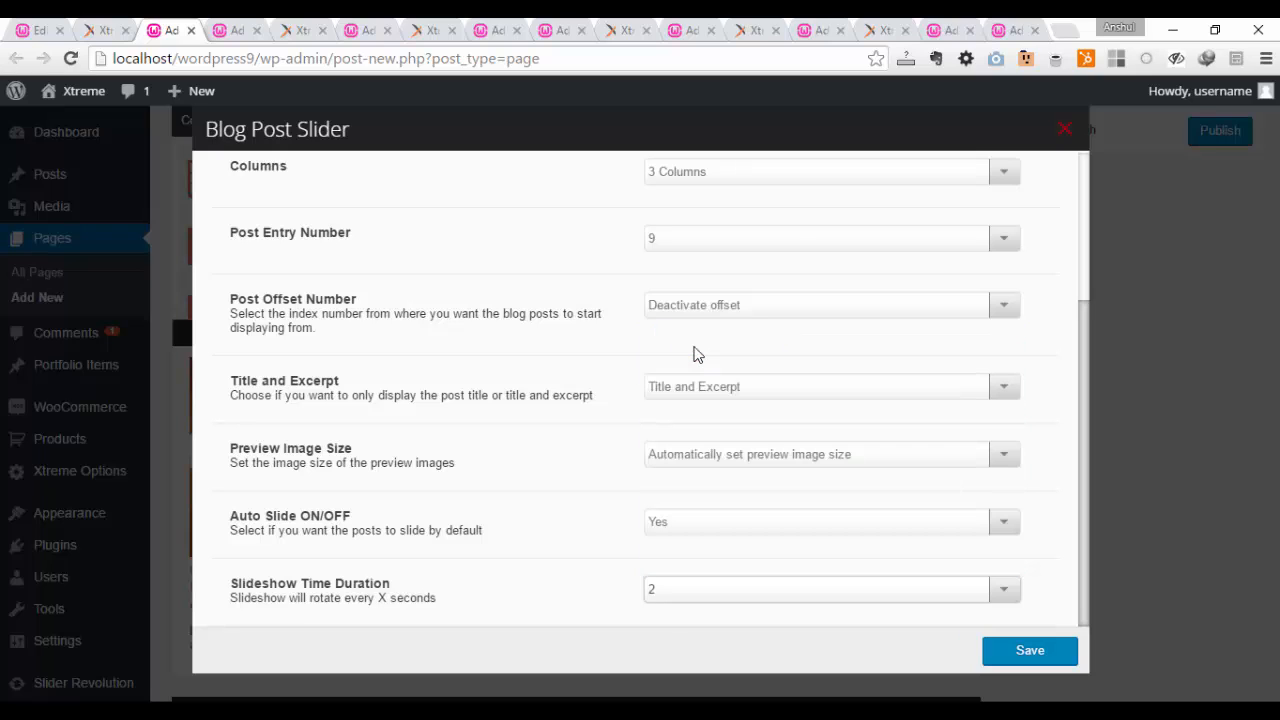
left_click(1037, 657)
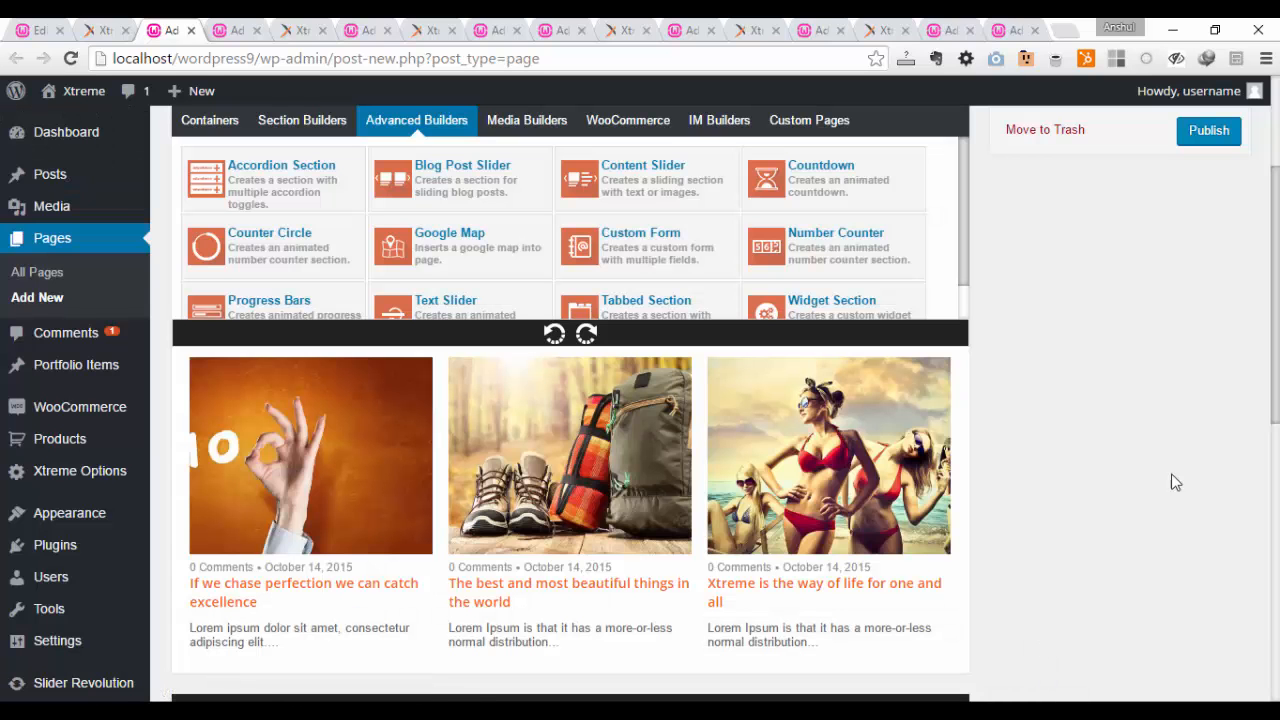
Step: Publish the page and open its permalink in a new tab to view the slider live
left_click(1208, 132)
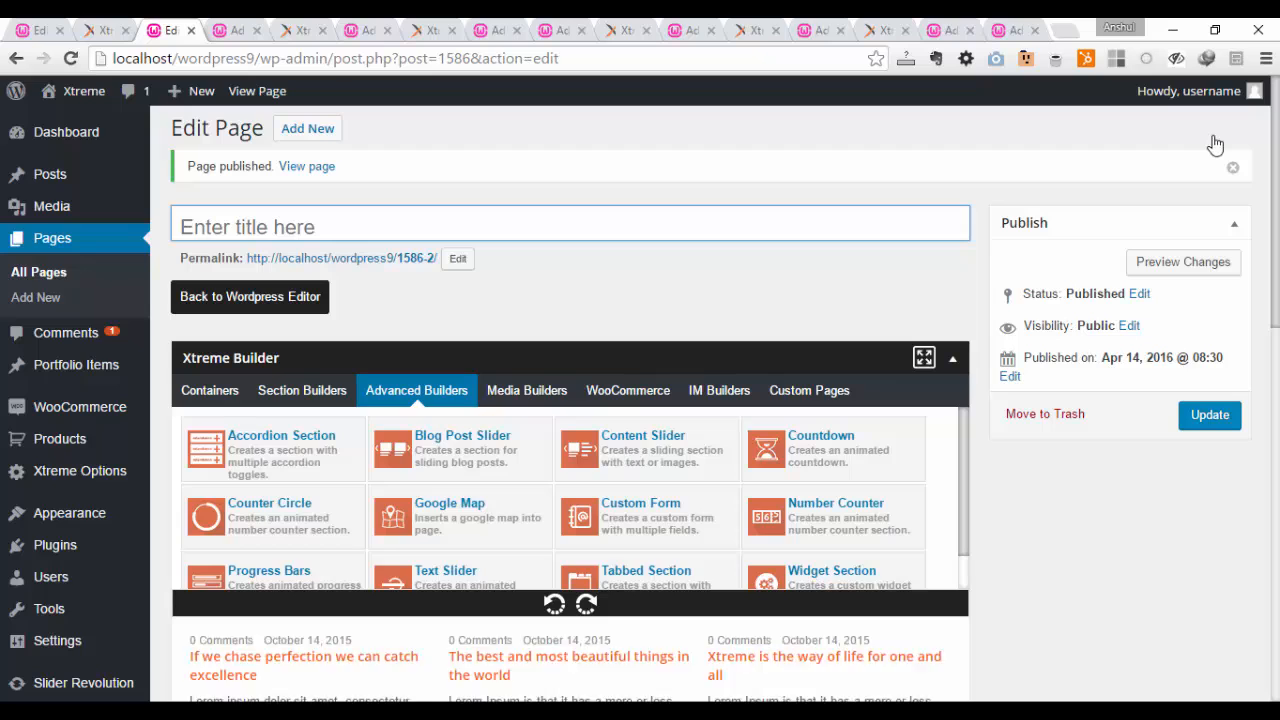
right_click(378, 260)
left_click(400, 284)
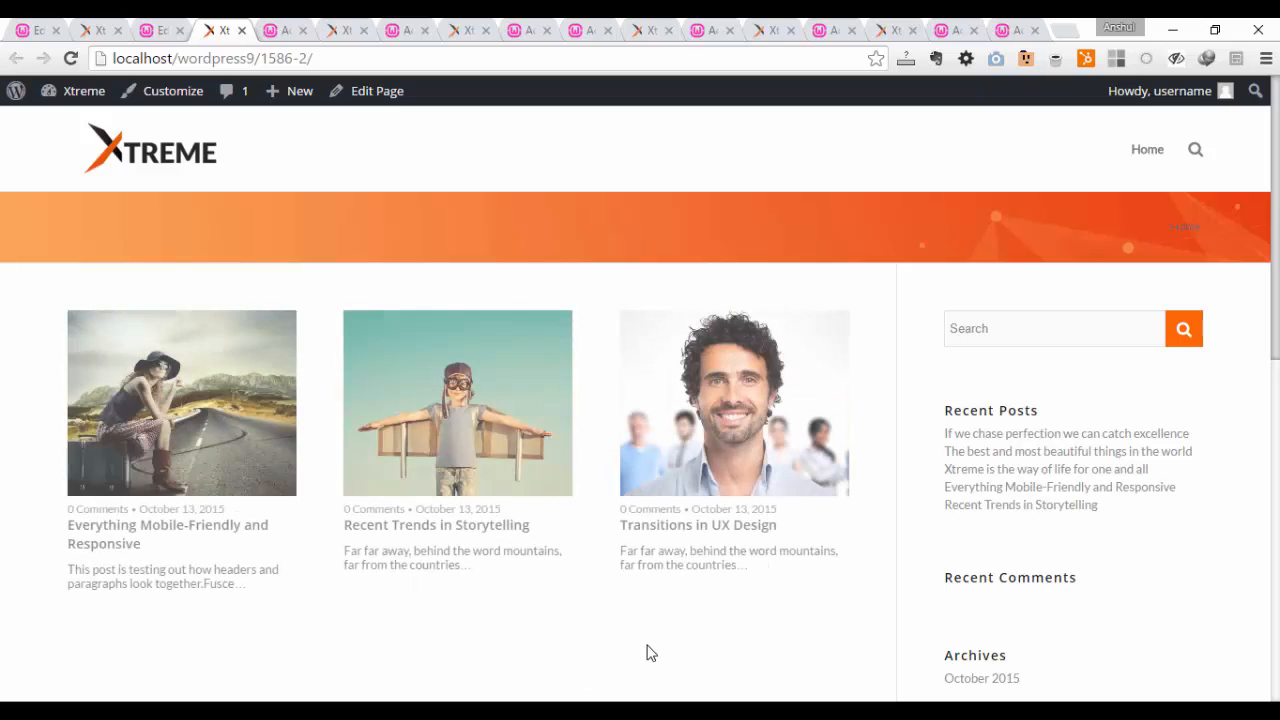
Step: Switch to the next unpublished page in the other browser tab and replace its countdown element with a Content Slider
left_click(278, 30)
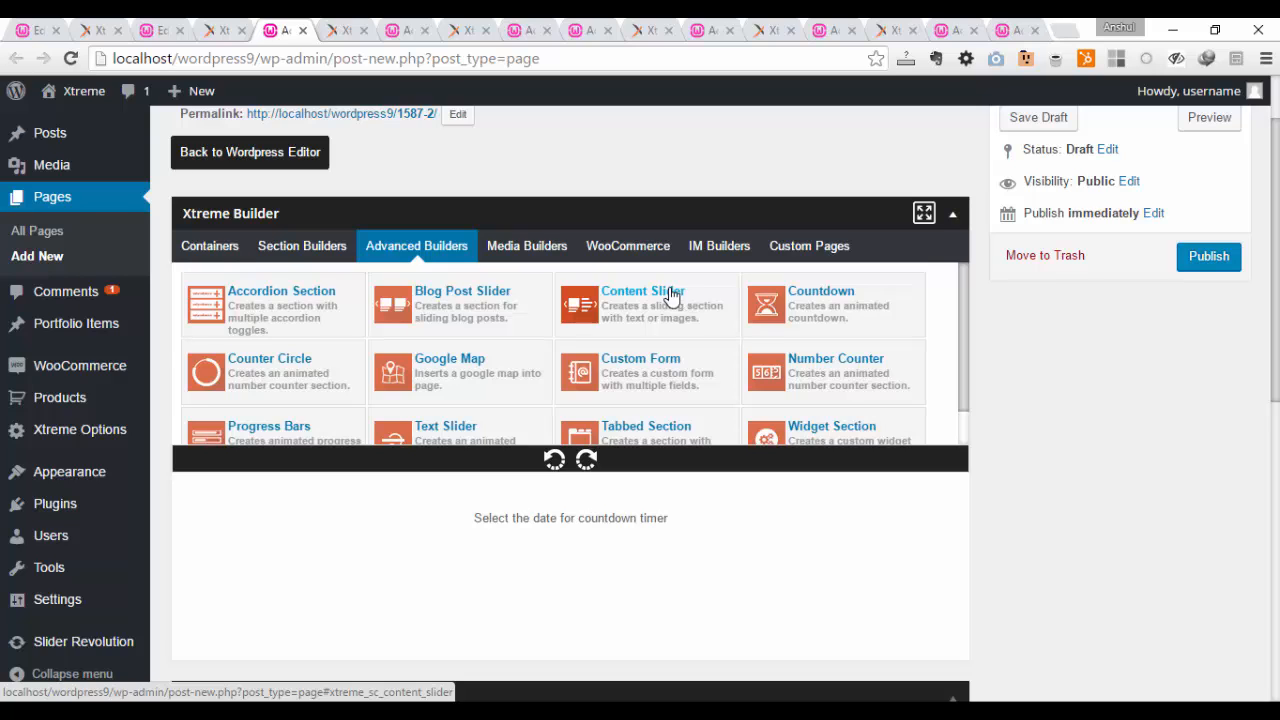
mouse_move(257, 543)
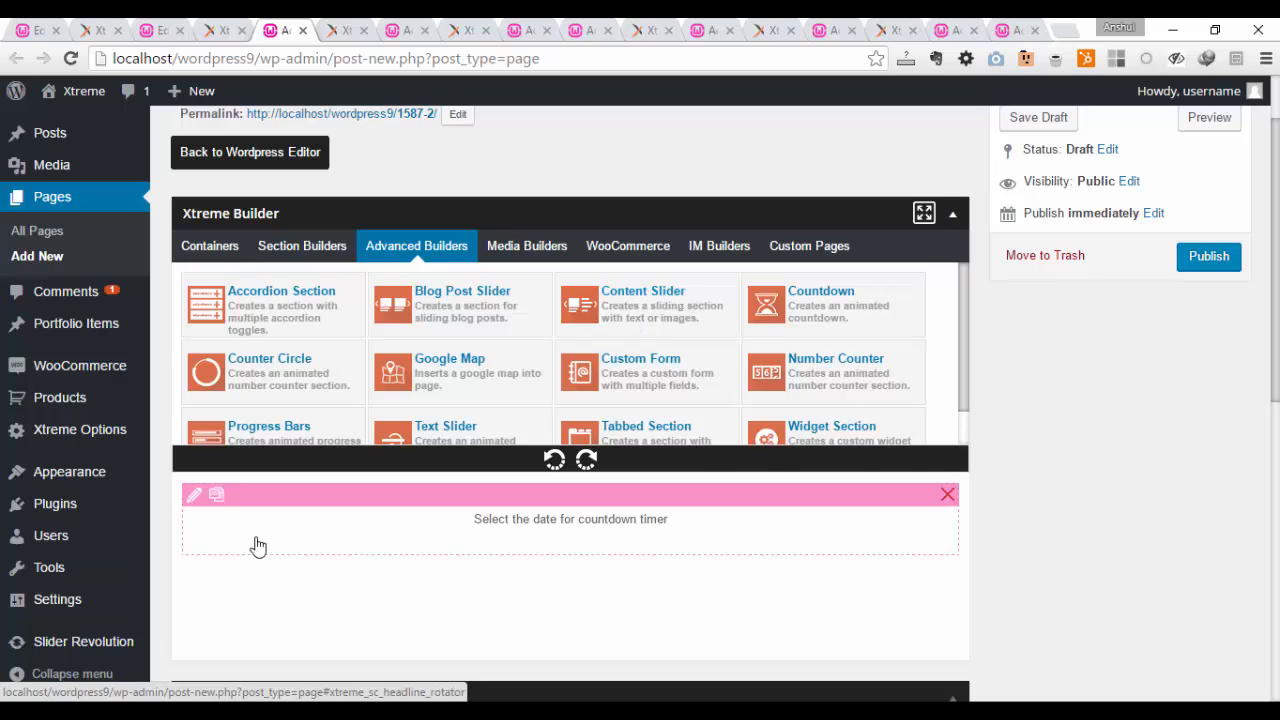
left_click(947, 494)
left_click(658, 300)
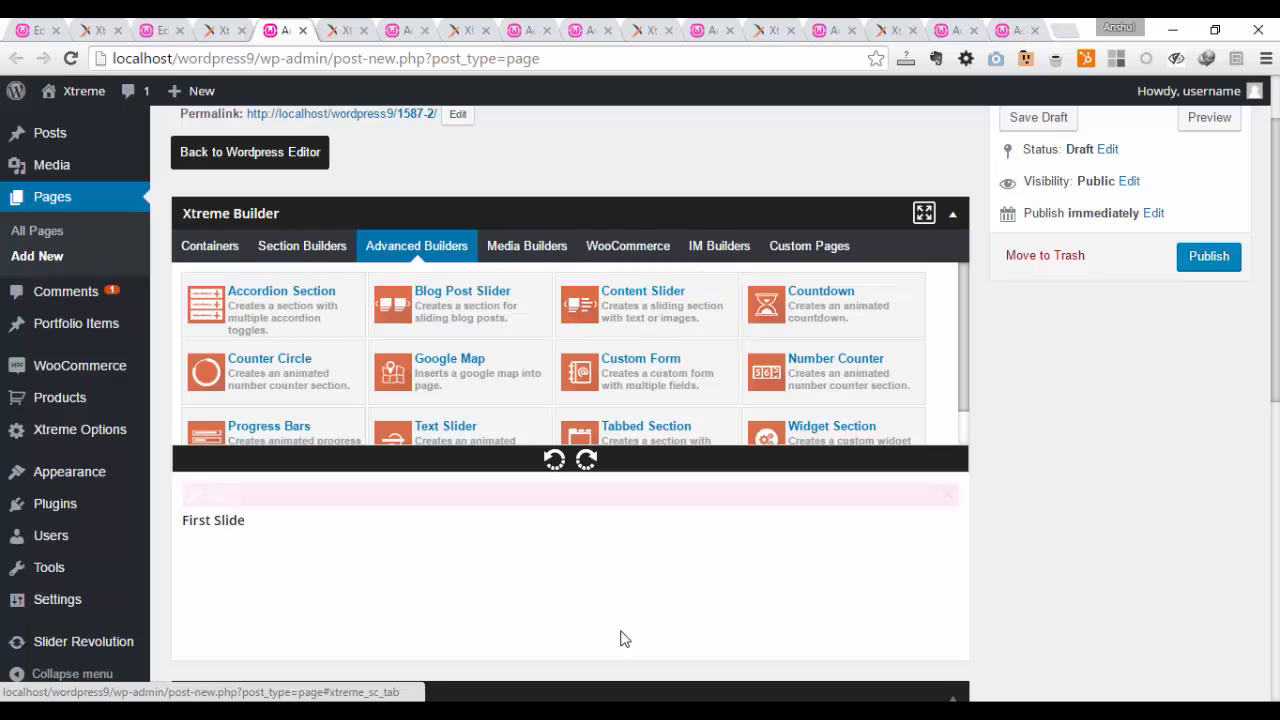
Step: Edit the Content Slider's First Slide, insert the orange hand image with the number 10 from the media library and save the slide
mouse_move(220, 533)
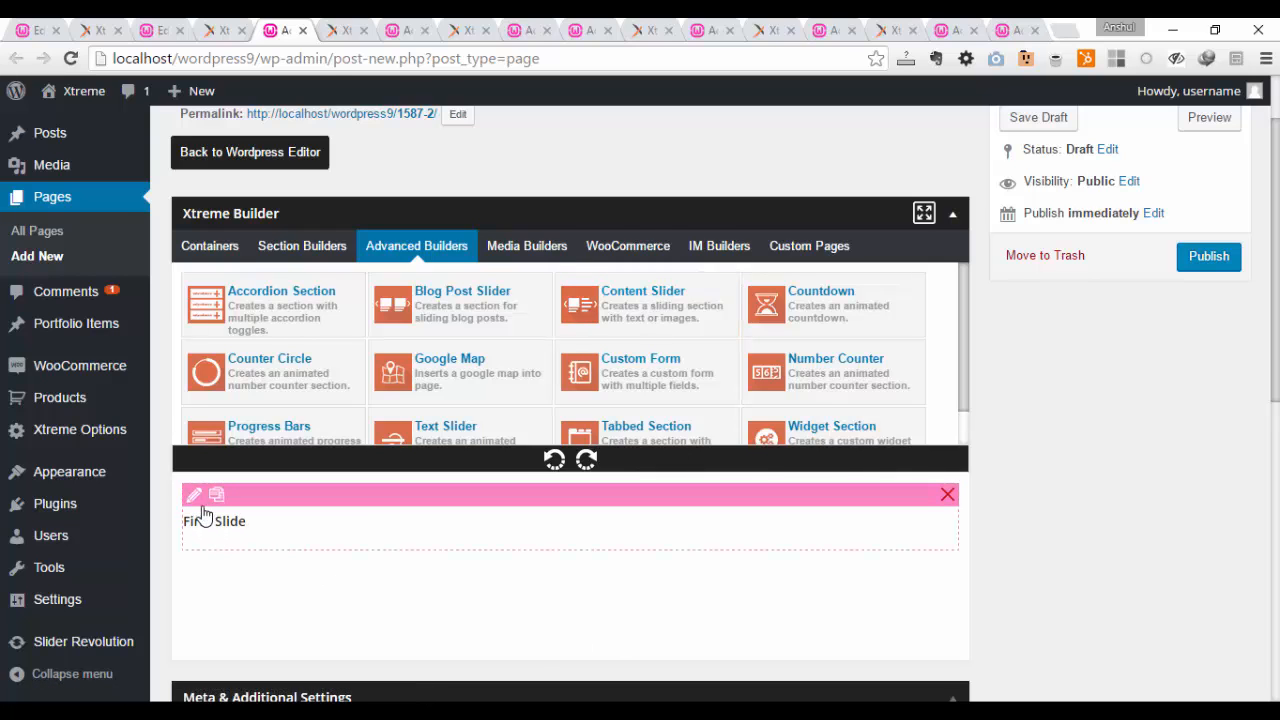
left_click(194, 494)
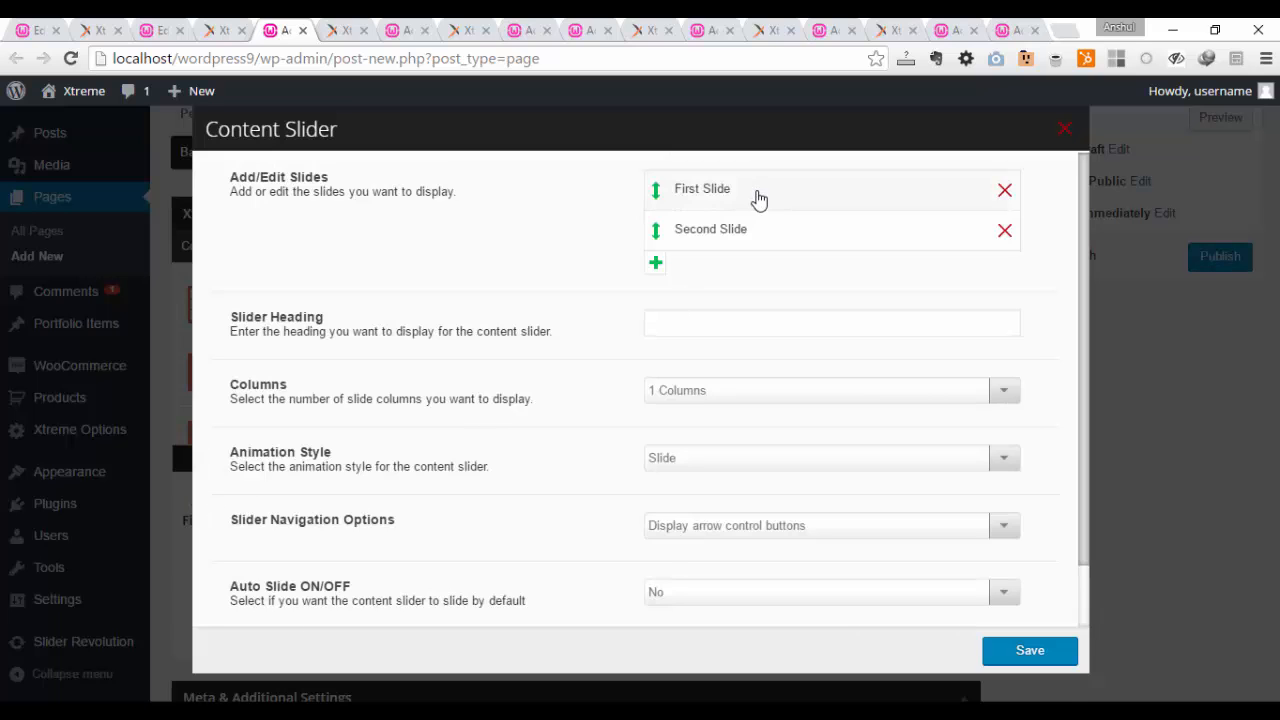
left_click(759, 200)
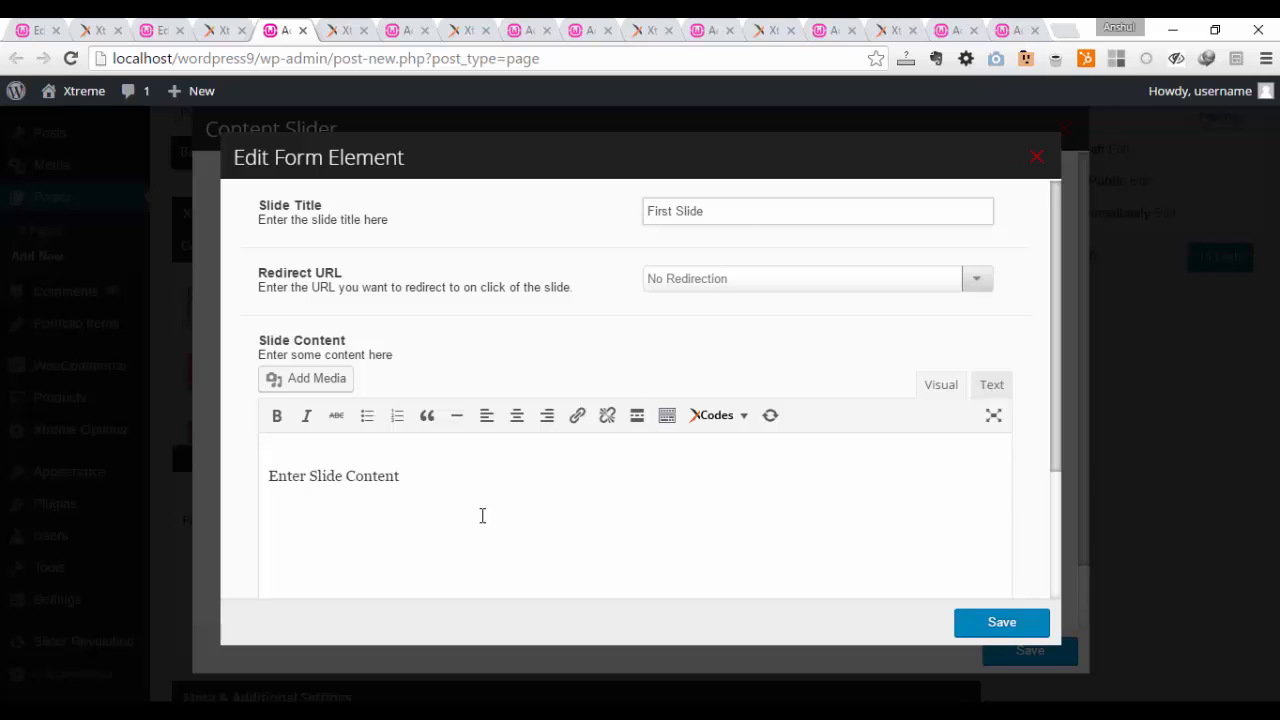
left_click(313, 381)
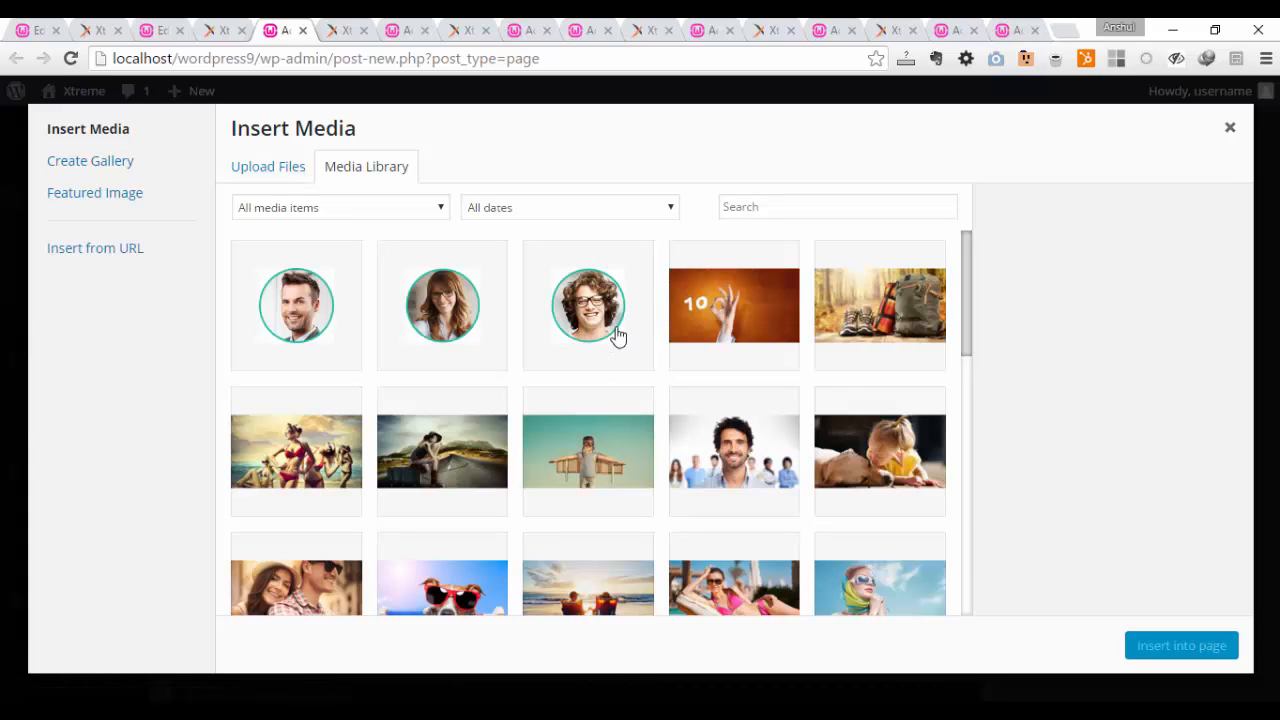
left_click(706, 316)
left_click(1200, 648)
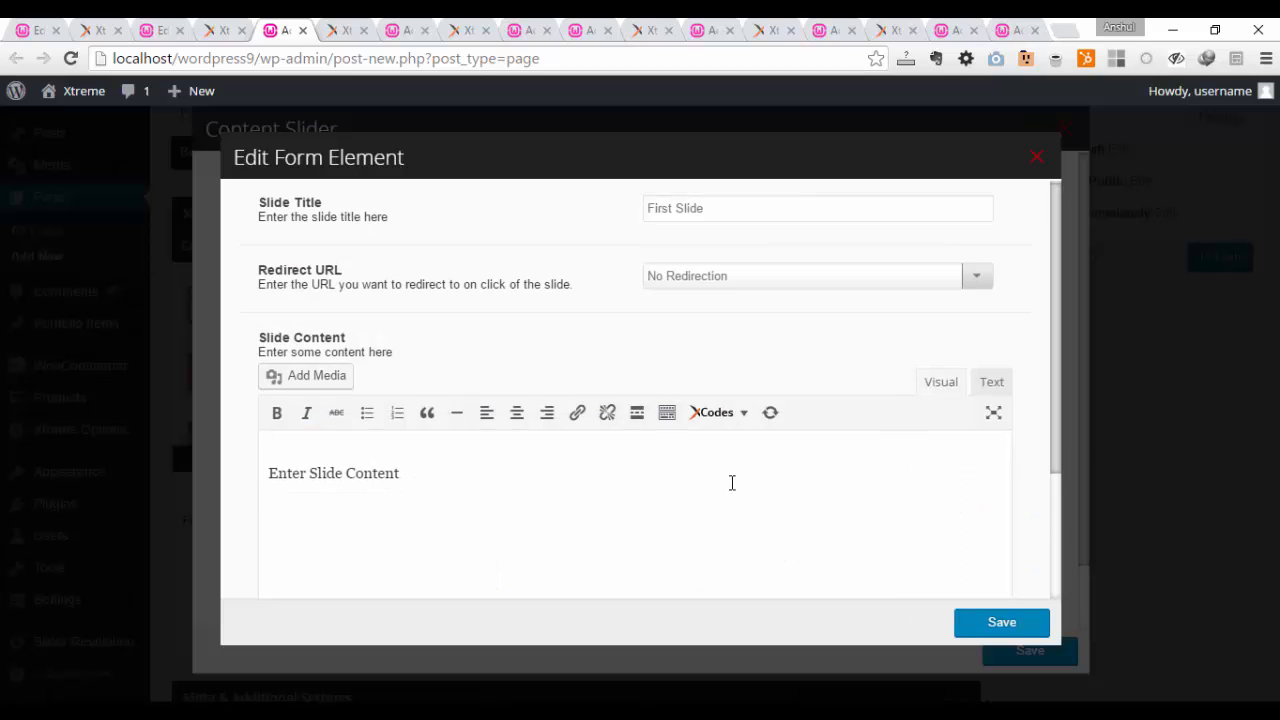
scroll(722, 481, "down", 2)
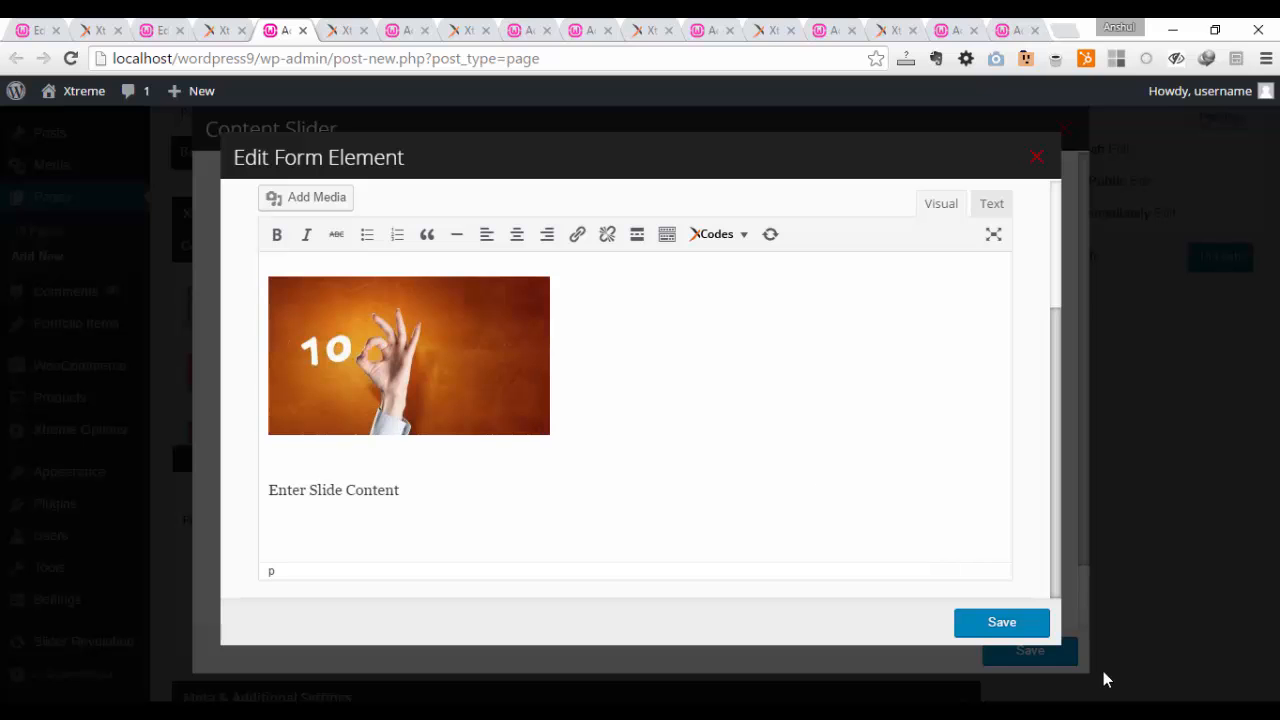
left_click(1018, 628)
Step: Append "Slide 2 Content" to the Second Slide's content and save the slide
left_click(717, 237)
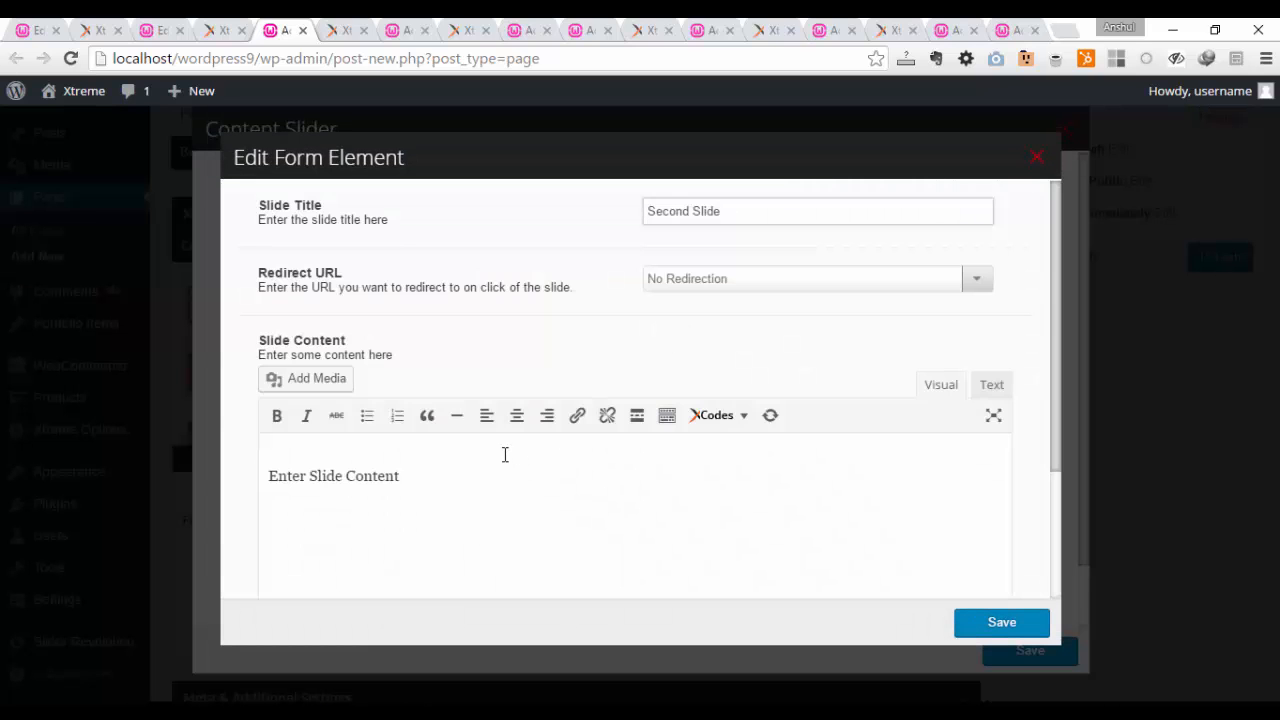
left_click(483, 478)
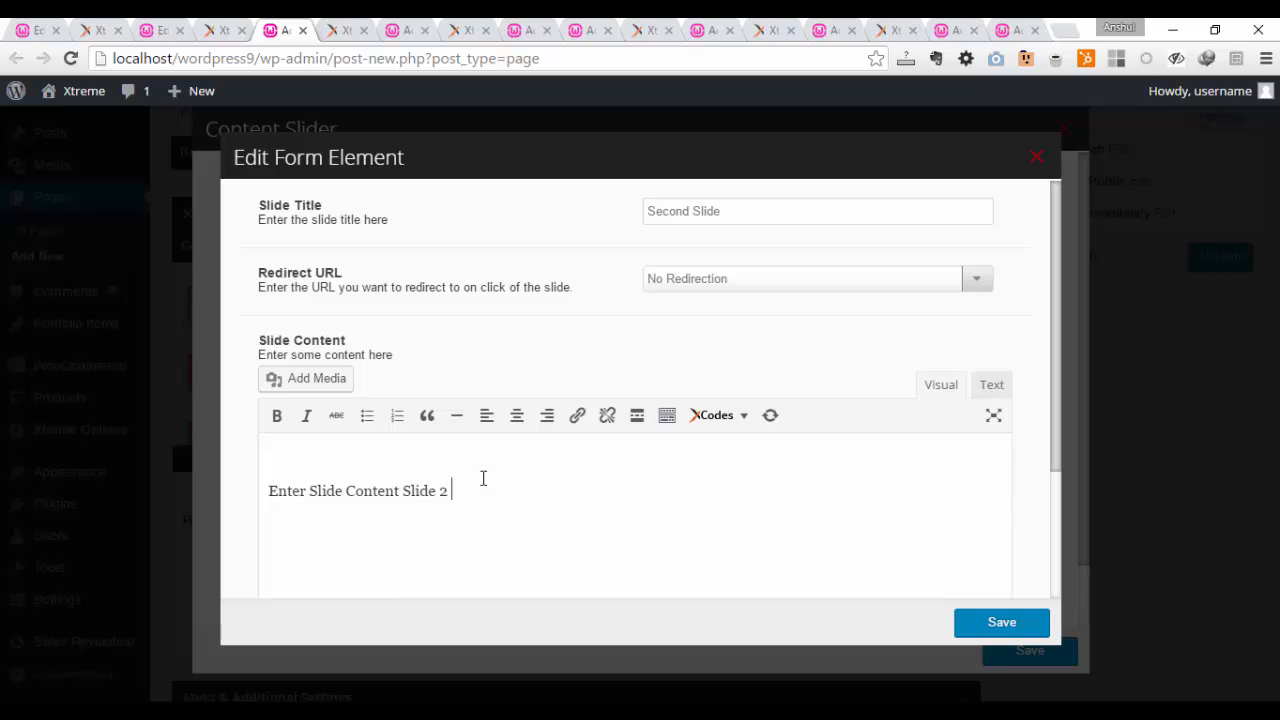
type("Slide 2 Content")
scroll(785, 405, "down", 2)
left_click(990, 637)
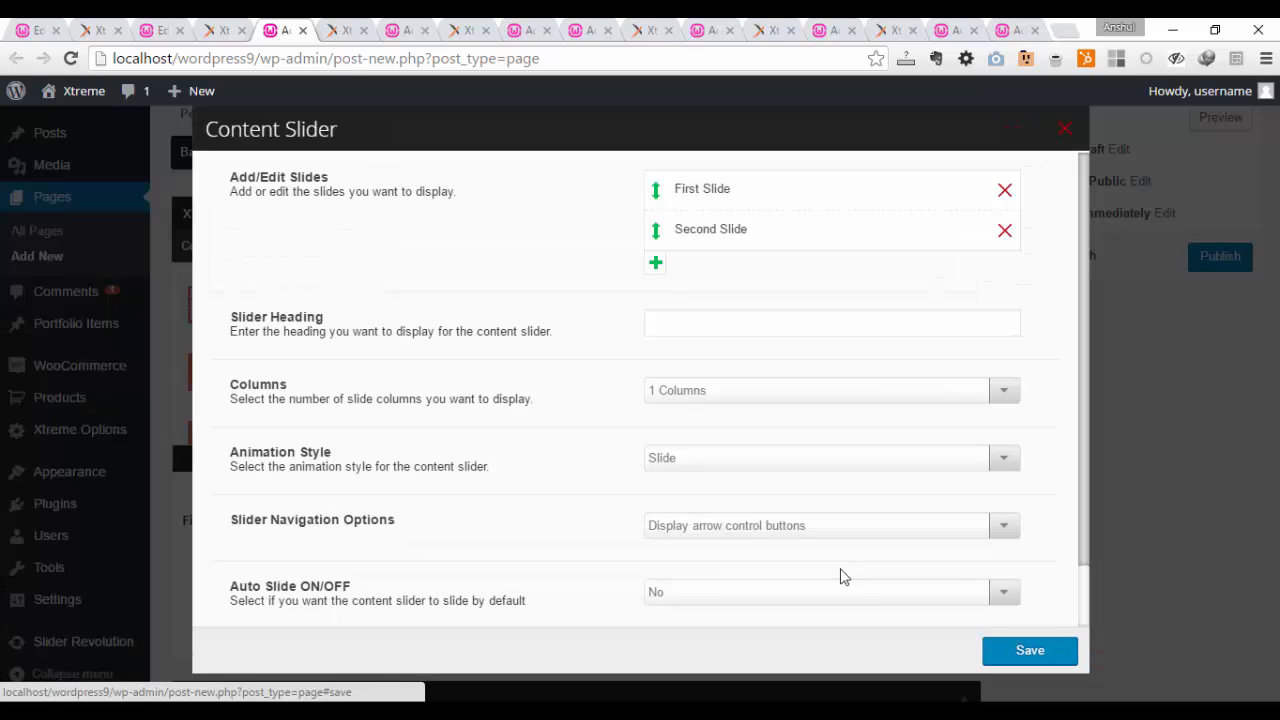
Step: Add a slide titled "3rd", insert the woman's round portrait from the media library as its content and save the slide
left_click(656, 263)
left_click(701, 280)
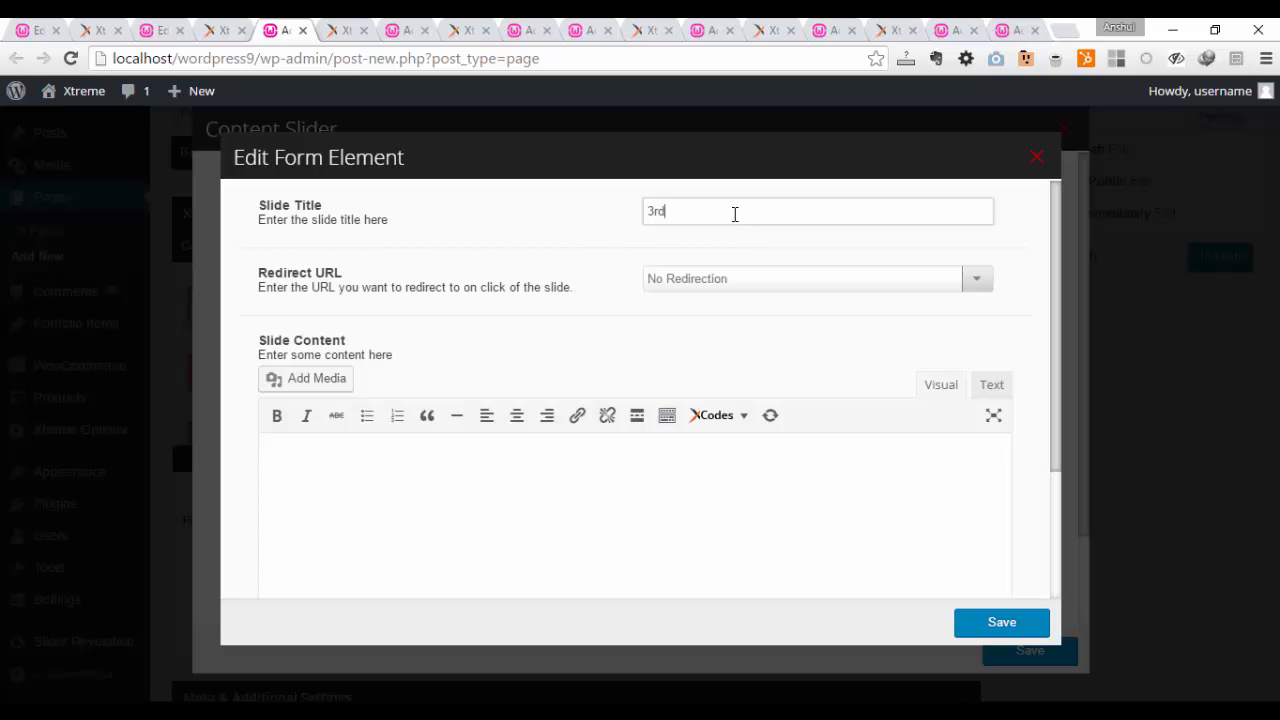
left_click(300, 380)
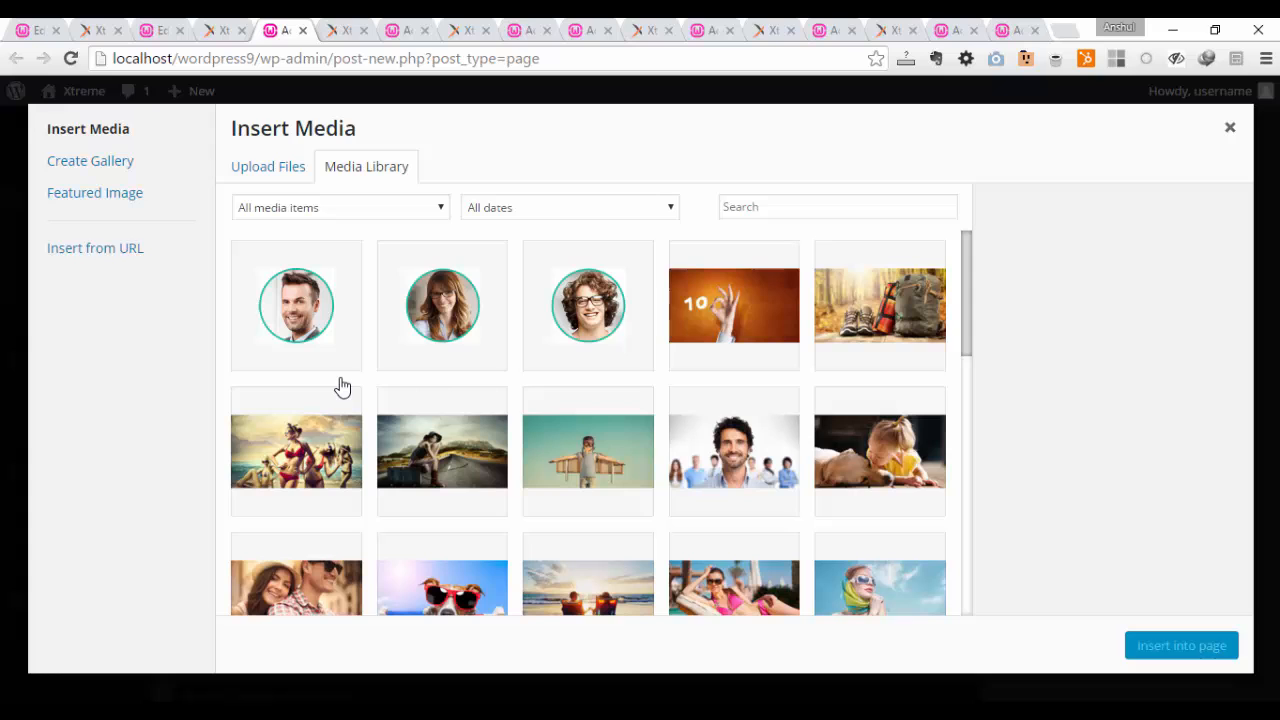
left_click(489, 309)
left_click(1215, 652)
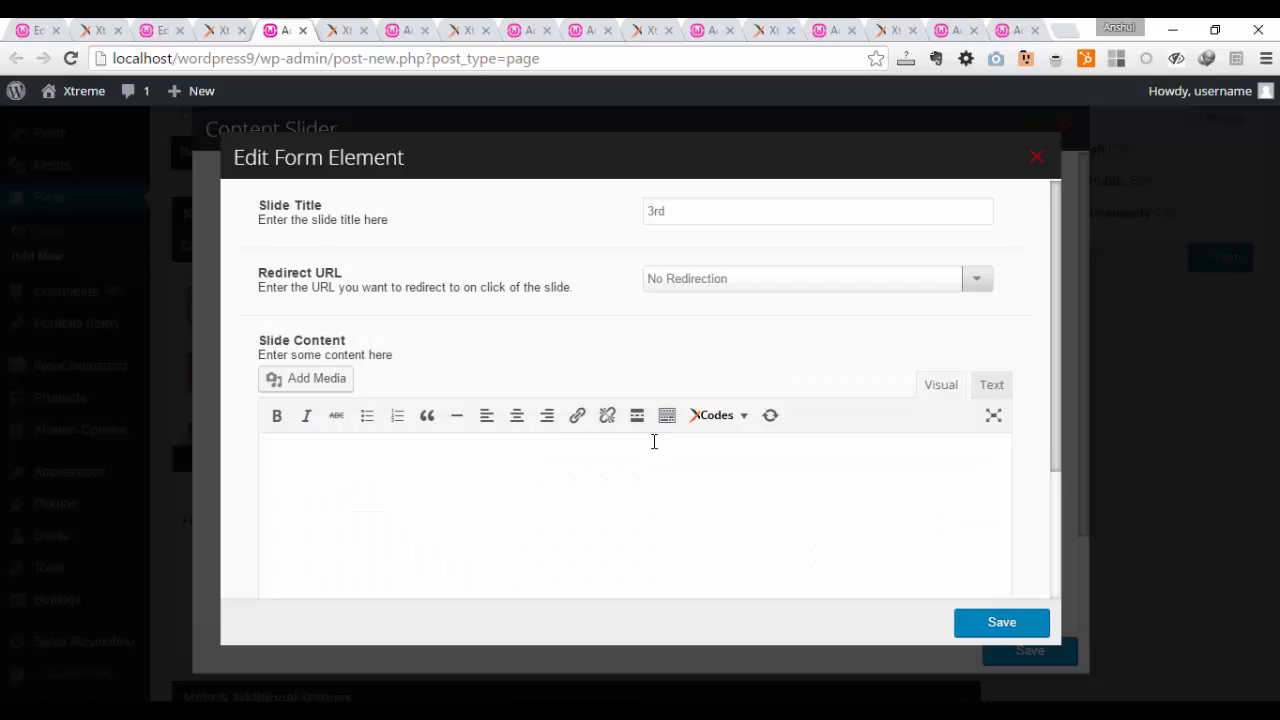
scroll(660, 455, "down", 3)
left_click(996, 627)
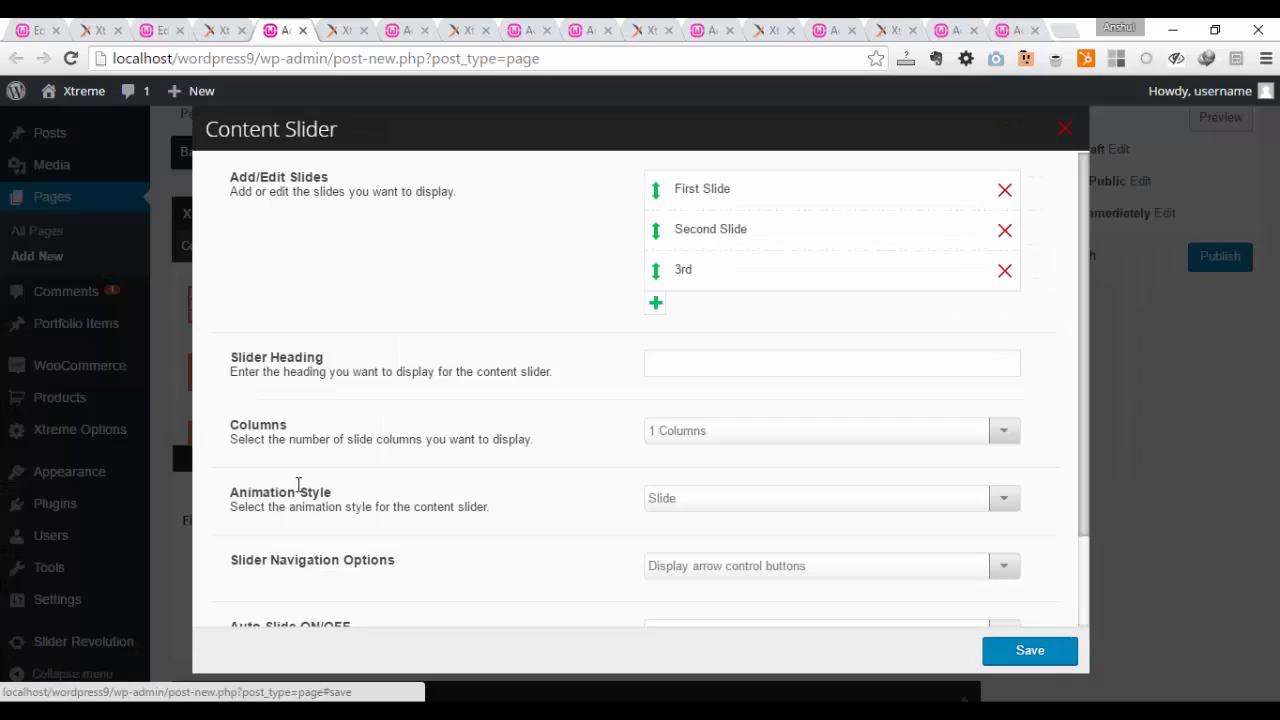
Step: Set the Content Slider to 2 Columns and enter "Content Slider Heading" as its heading
left_click(687, 433)
left_click(699, 467)
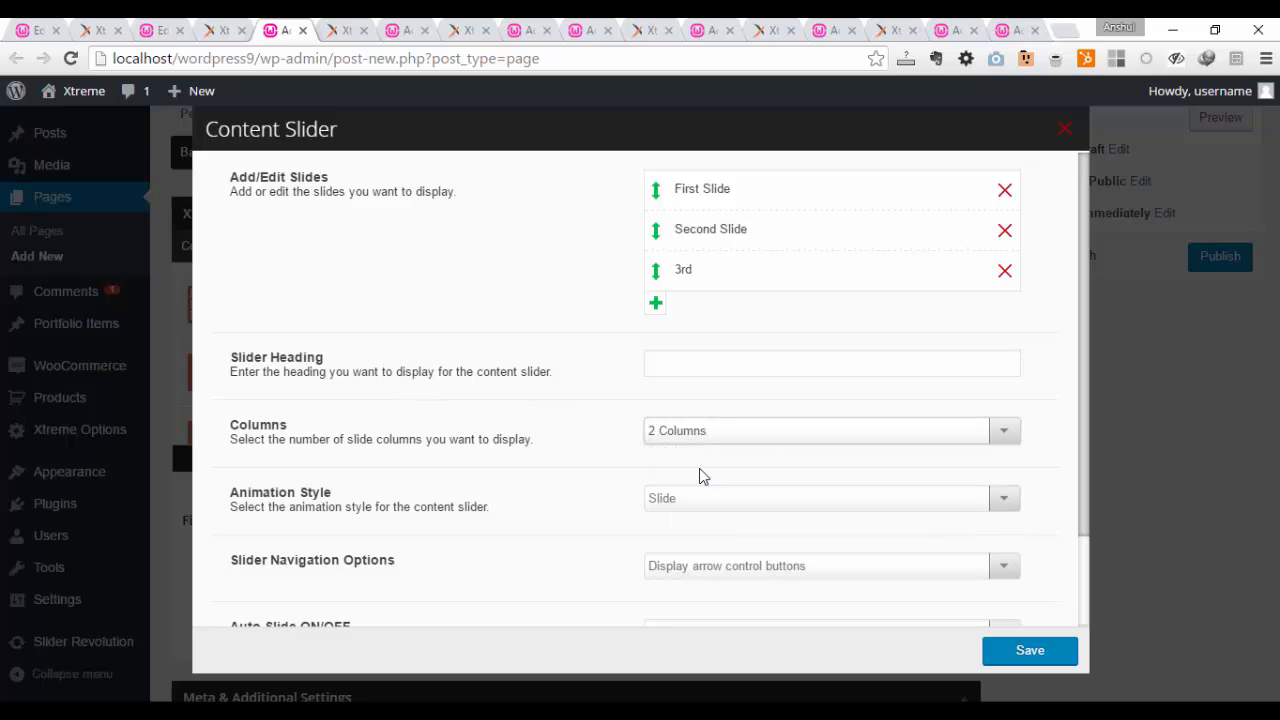
left_click(712, 368)
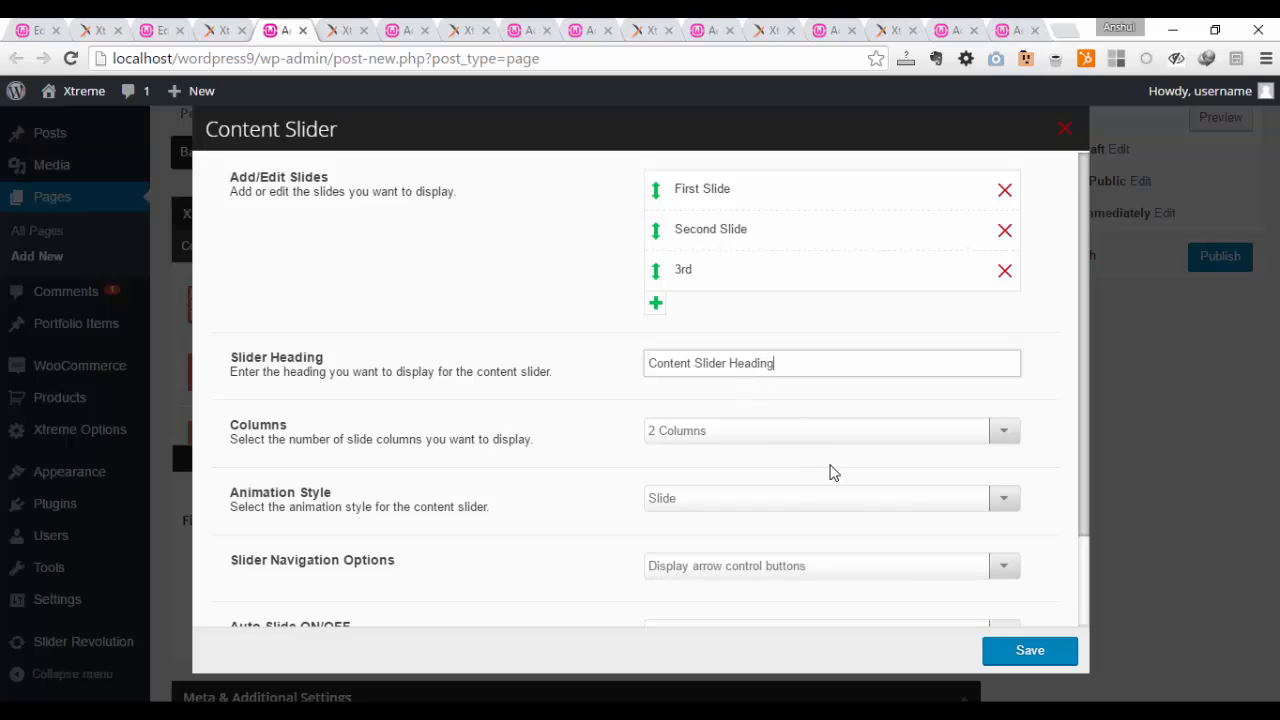
Step: Choose Slide as the Content Slider's animation style and "Display arrow control buttons" as its navigation option
left_click(833, 505)
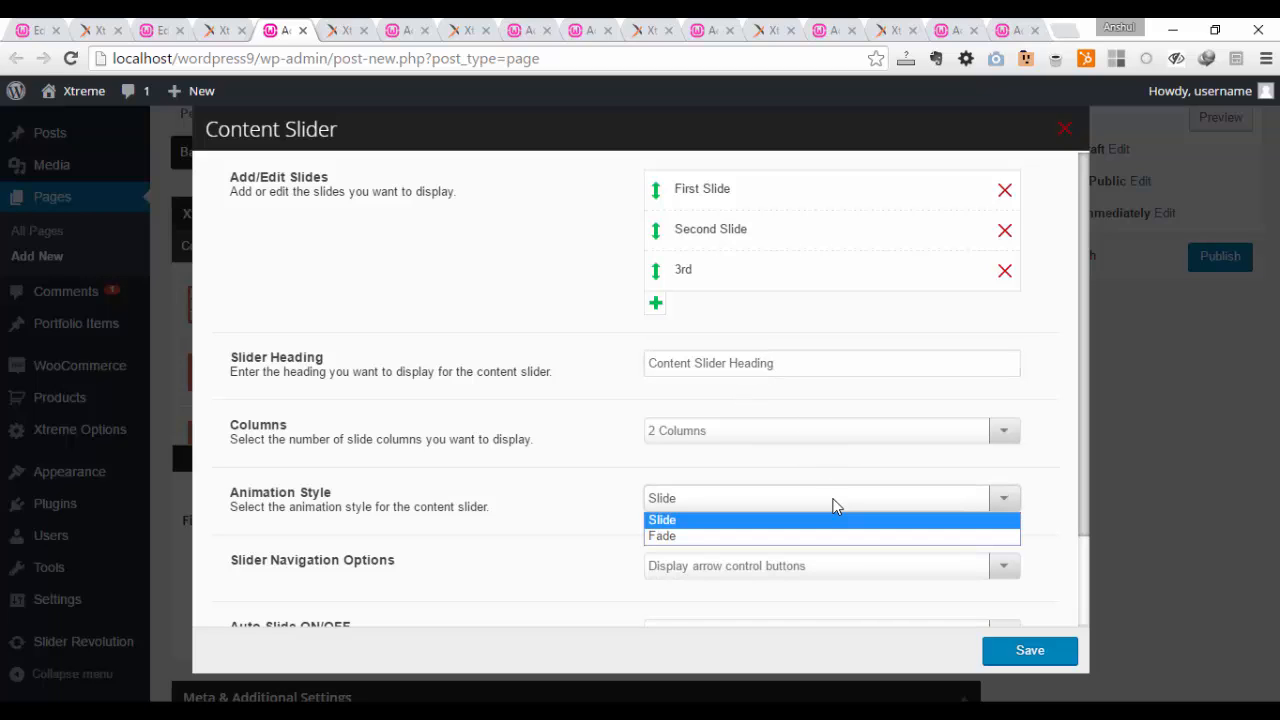
left_click(838, 519)
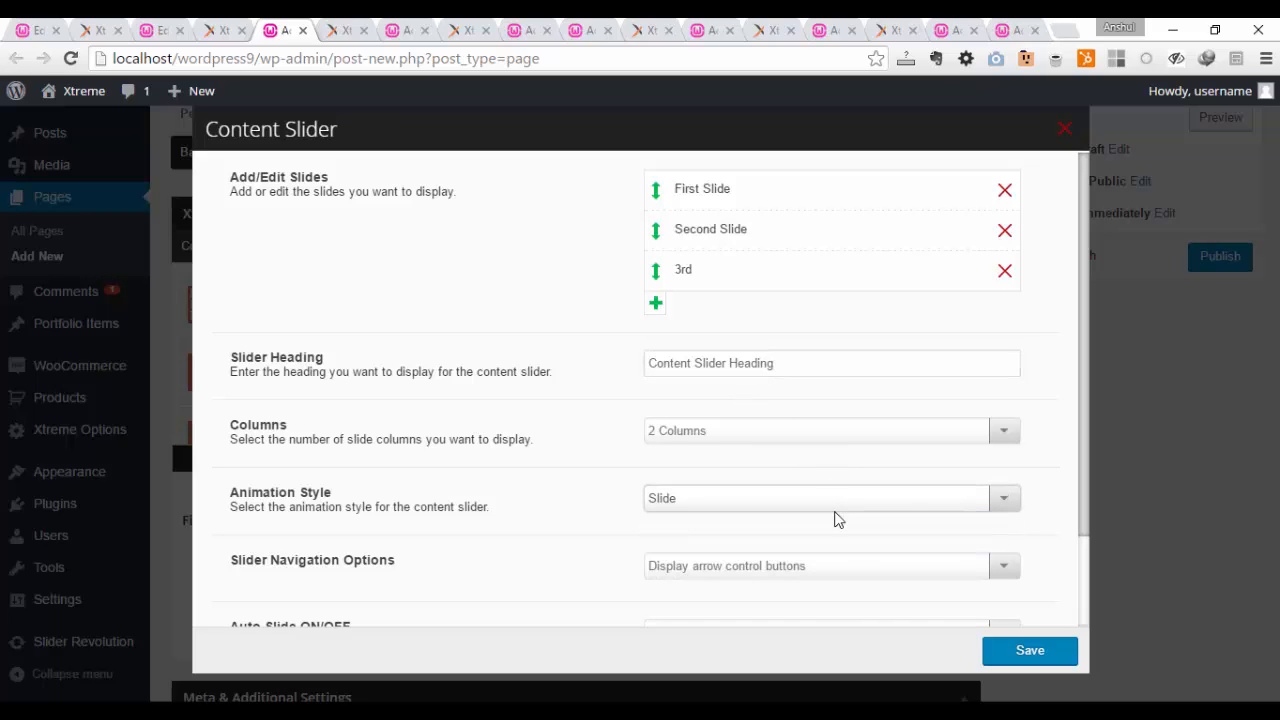
left_click(842, 571)
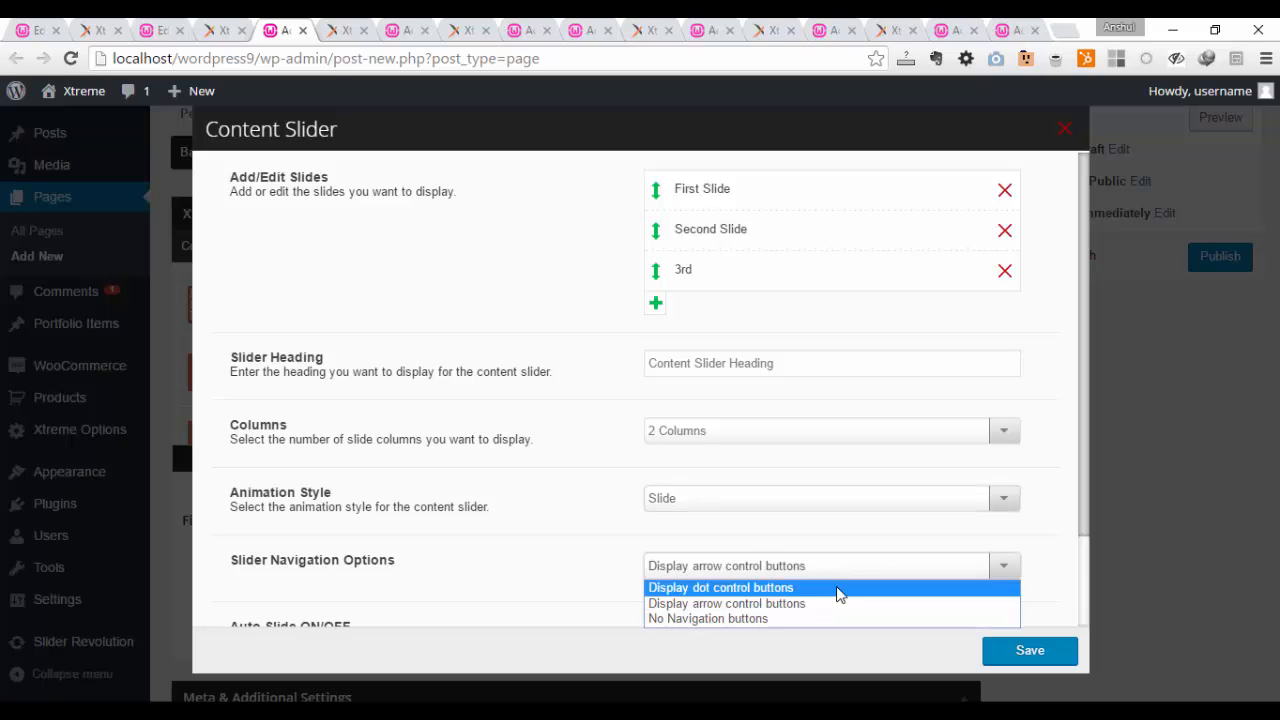
left_click(833, 605)
Step: Turn on Auto Slide for the Content Slider and set its Sliding Time Duration to 2 seconds
scroll(520, 500, "down", 1)
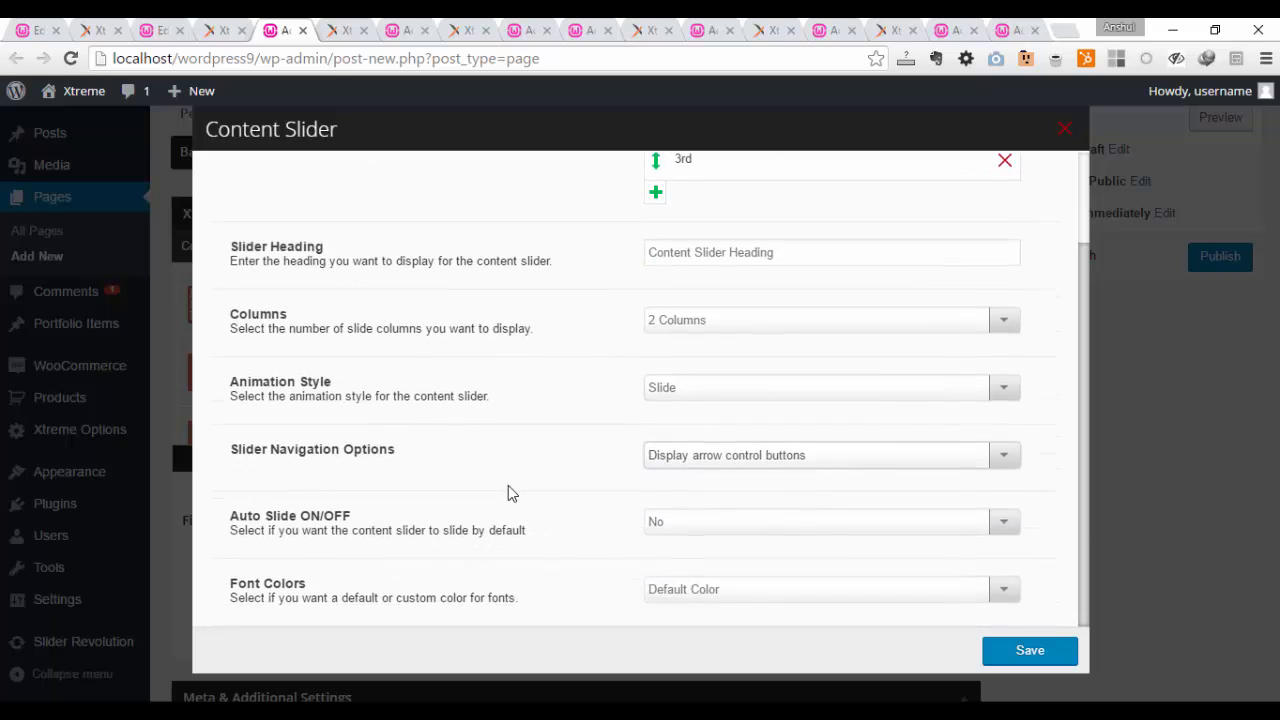
left_click(671, 524)
left_click(664, 544)
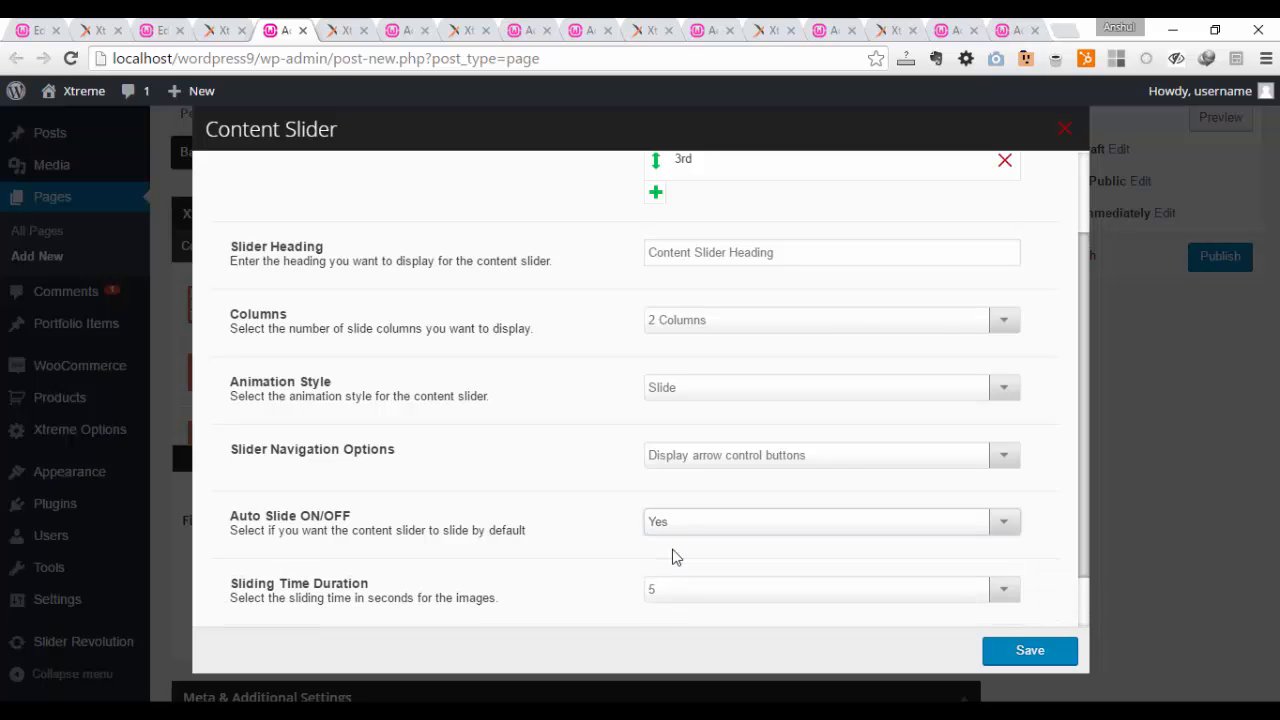
scroll(657, 520, "down", 1)
left_click(694, 523)
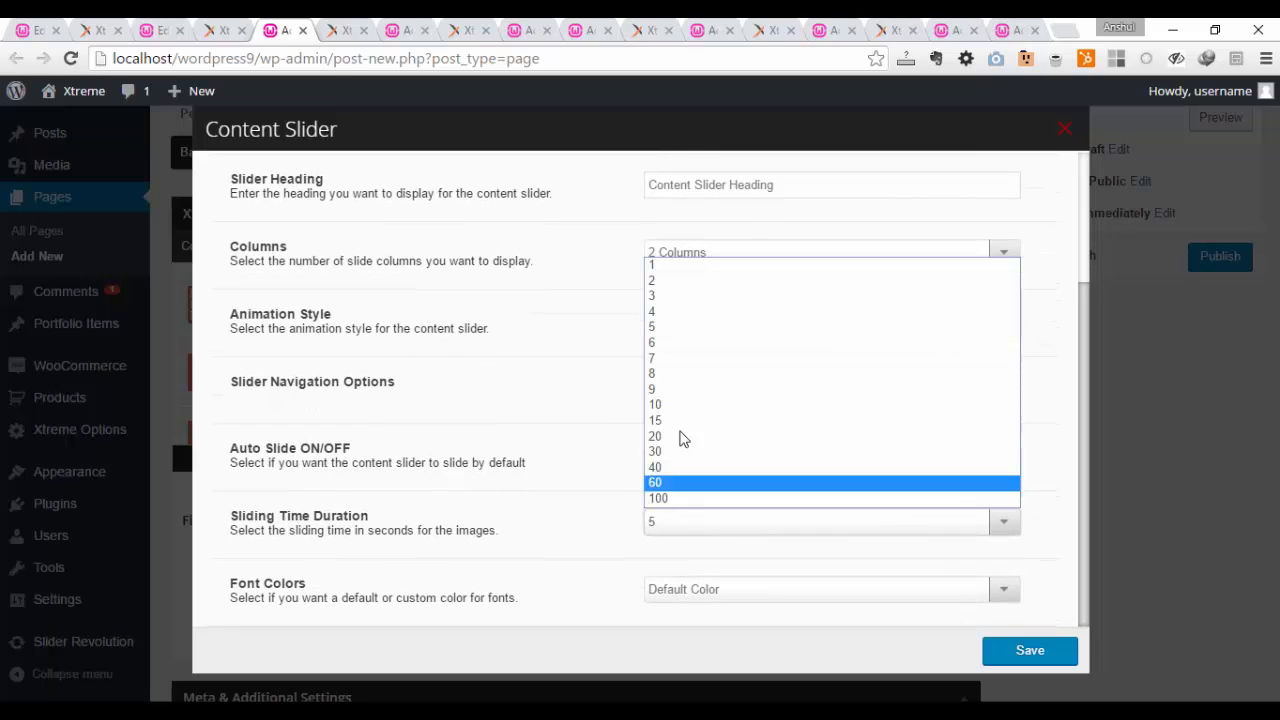
left_click(686, 281)
Step: Give the Content Slider a custom green font color, #83a846, and save its settings
left_click(727, 590)
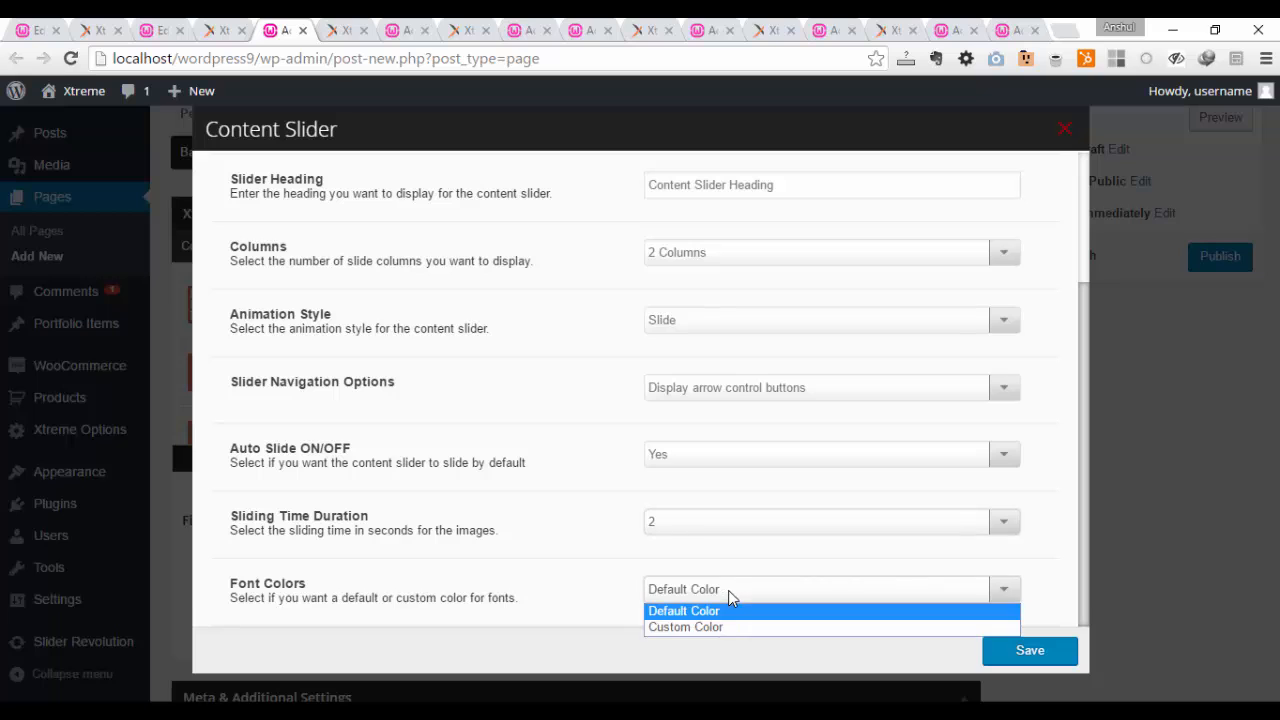
left_click(728, 627)
scroll(743, 537, "down", 1)
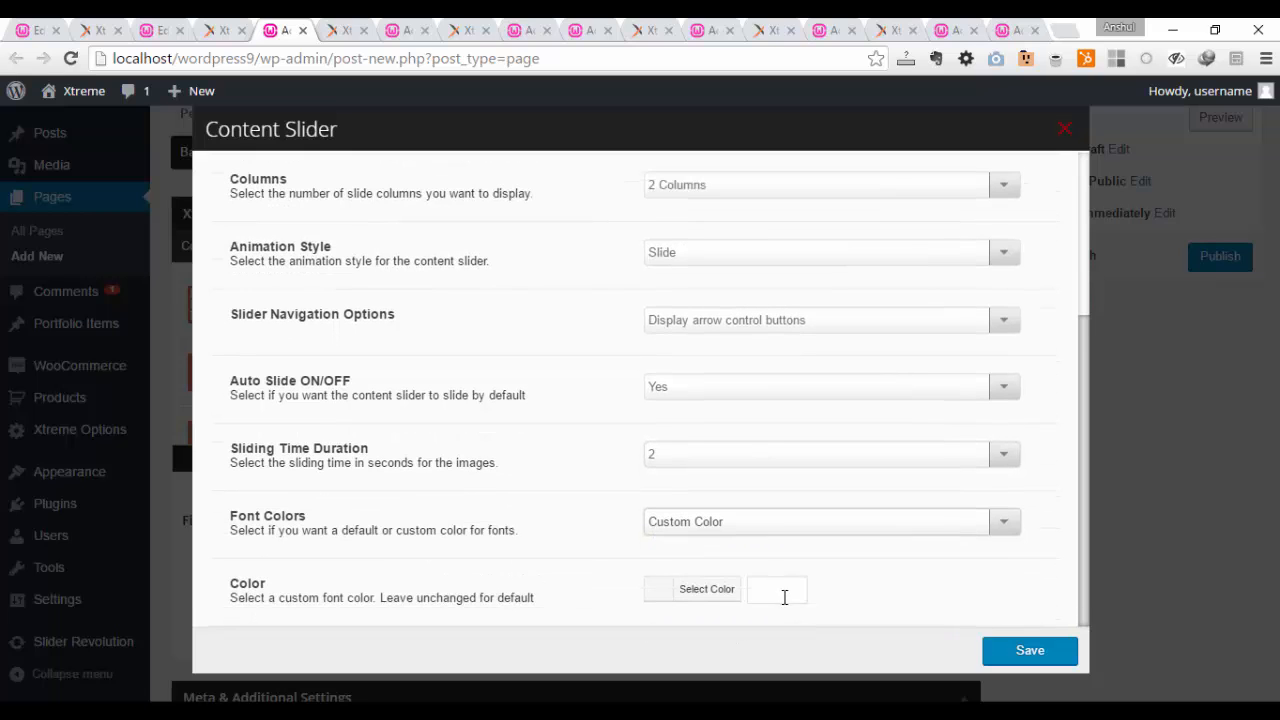
left_click(691, 592)
scroll(748, 610, "down", 3)
left_click(737, 614)
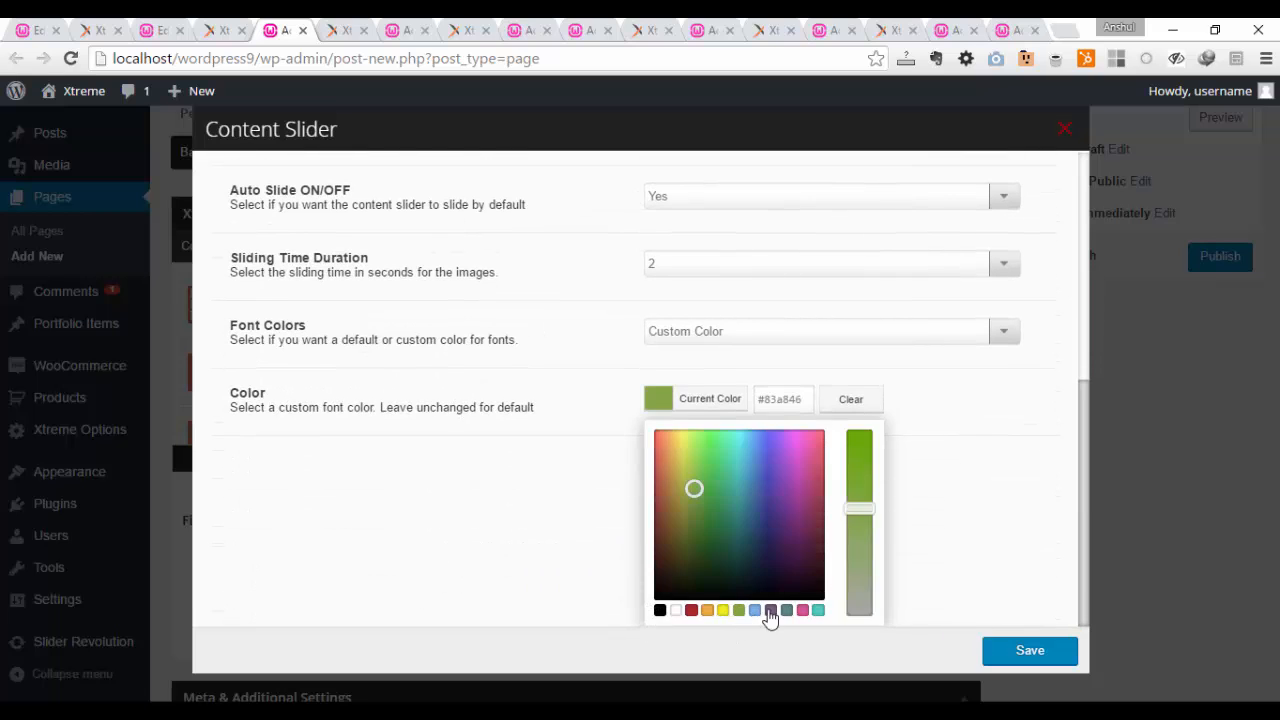
left_click(1030, 651)
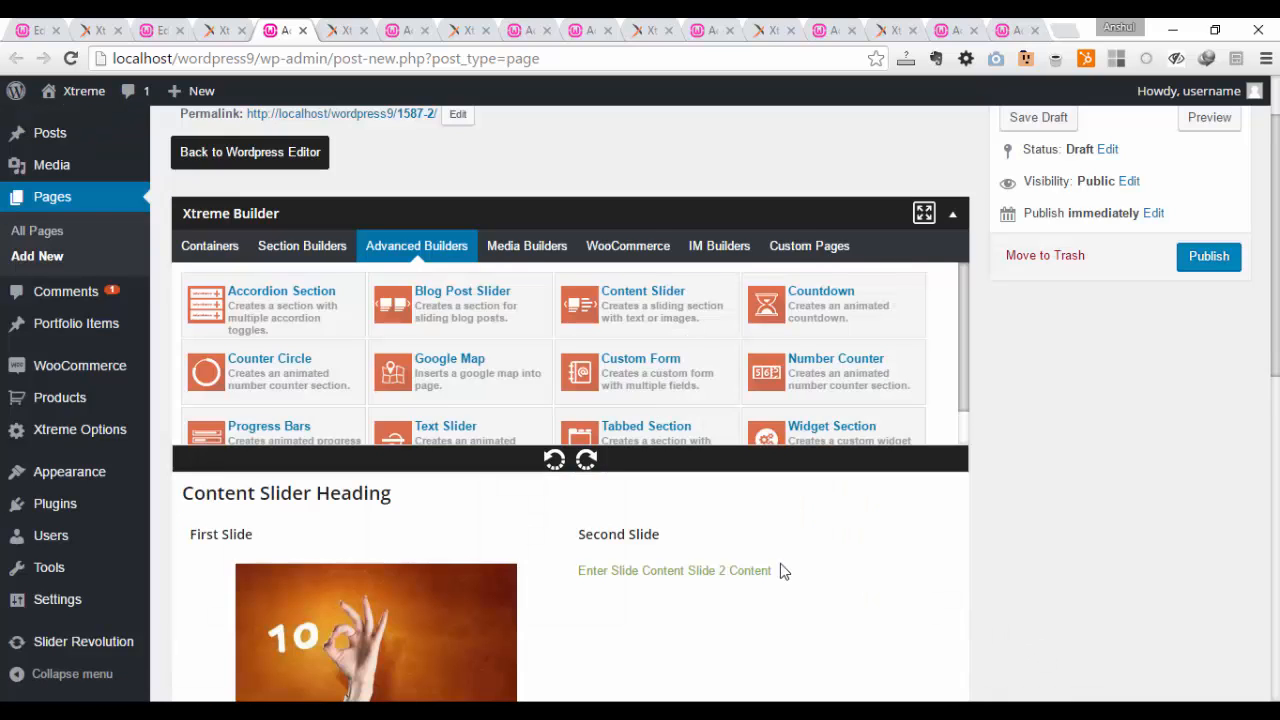
Step: Publish the page with the Content Slider
scroll(486, 571, "down", 2)
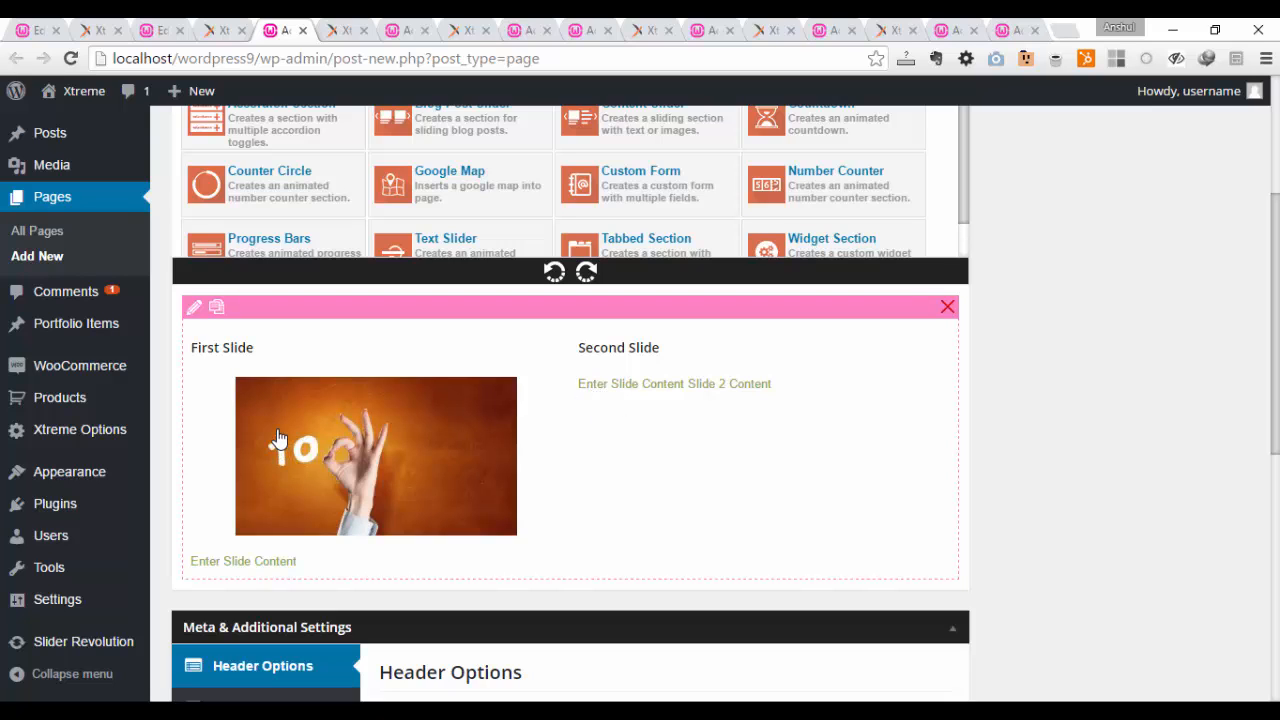
scroll(1120, 380, "up", 3)
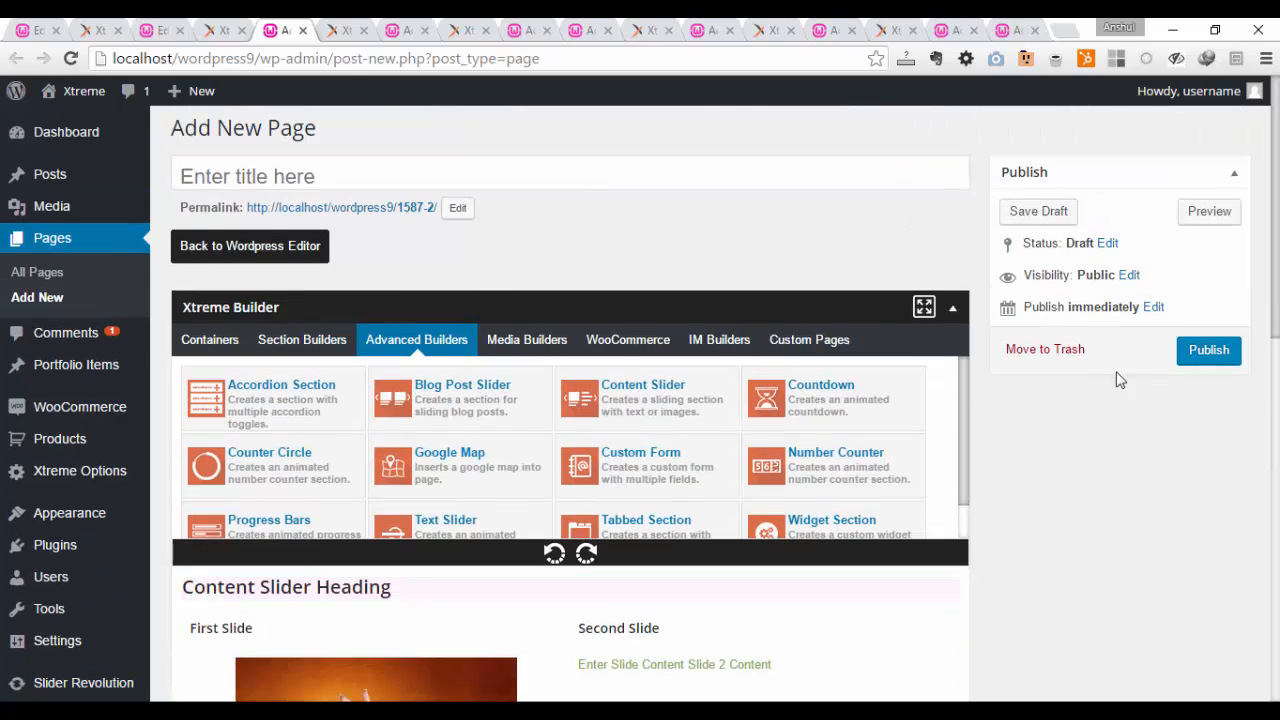
left_click(1183, 352)
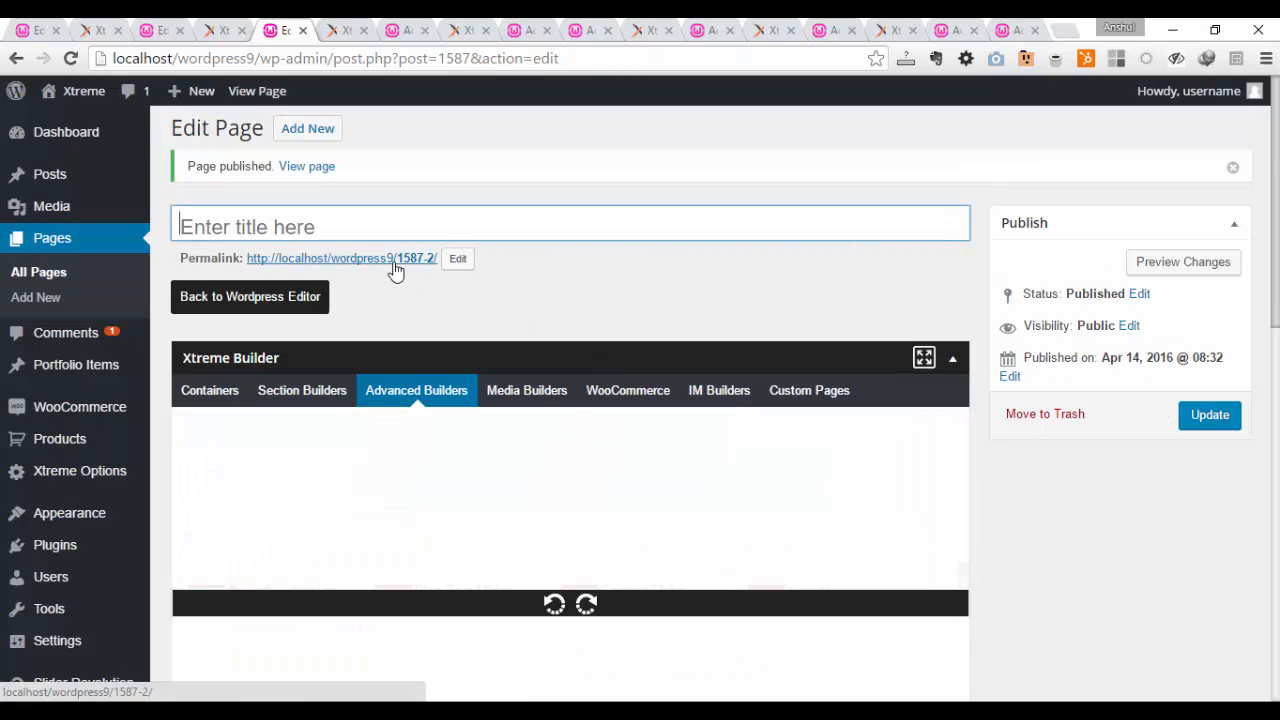
Step: View the published slider page in a new tab, glance at the Countdown demo page, and close the slider page's tab
right_click(395, 264)
left_click(402, 275)
left_click(330, 27)
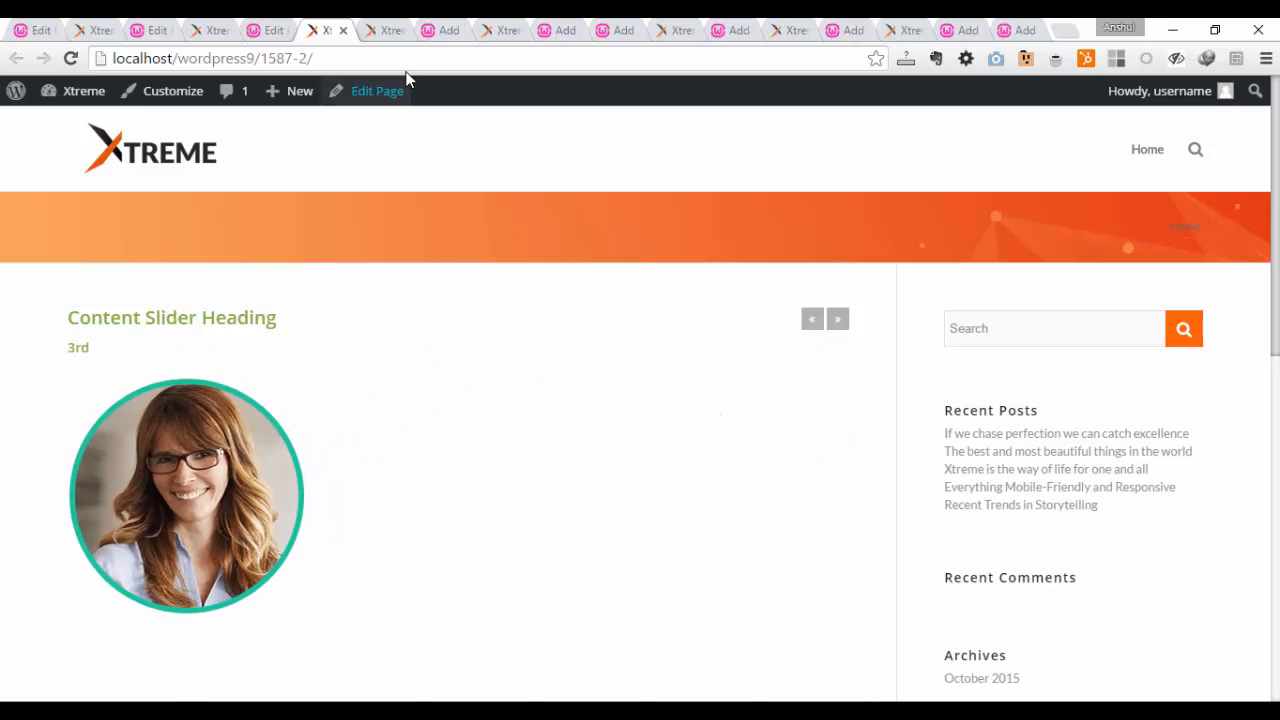
left_click(378, 28)
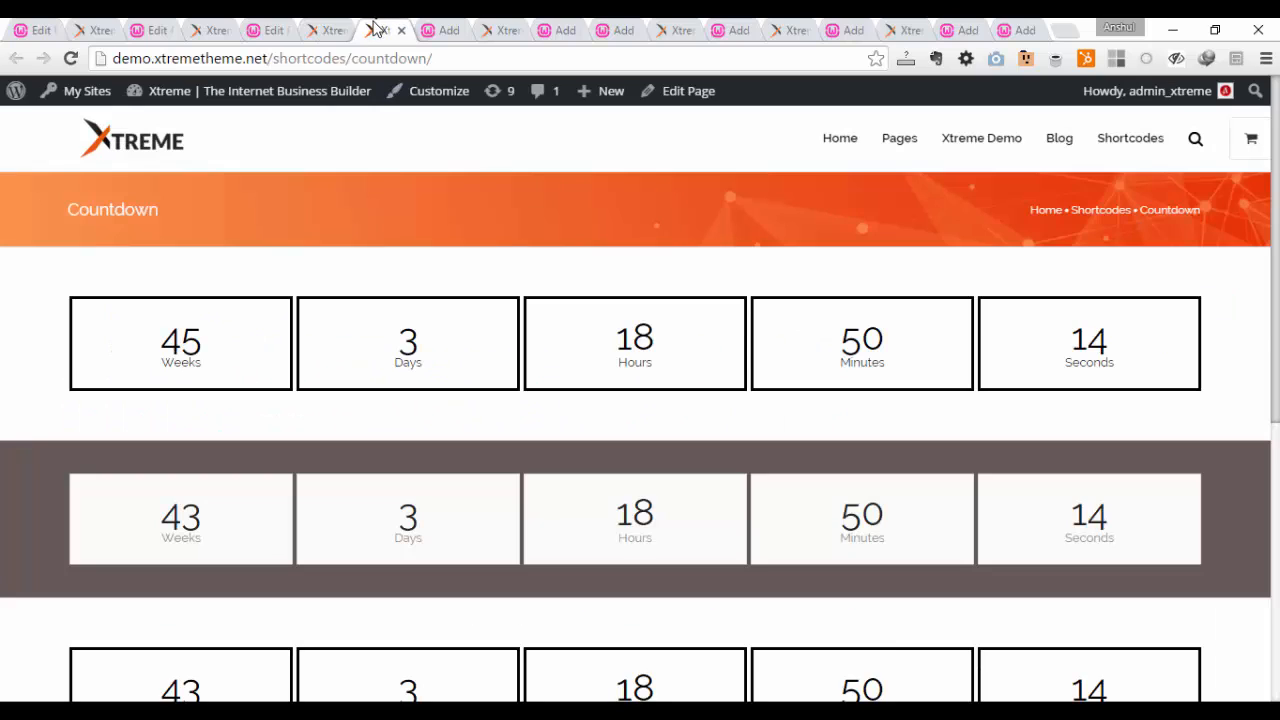
left_click(325, 30)
left_click(343, 31)
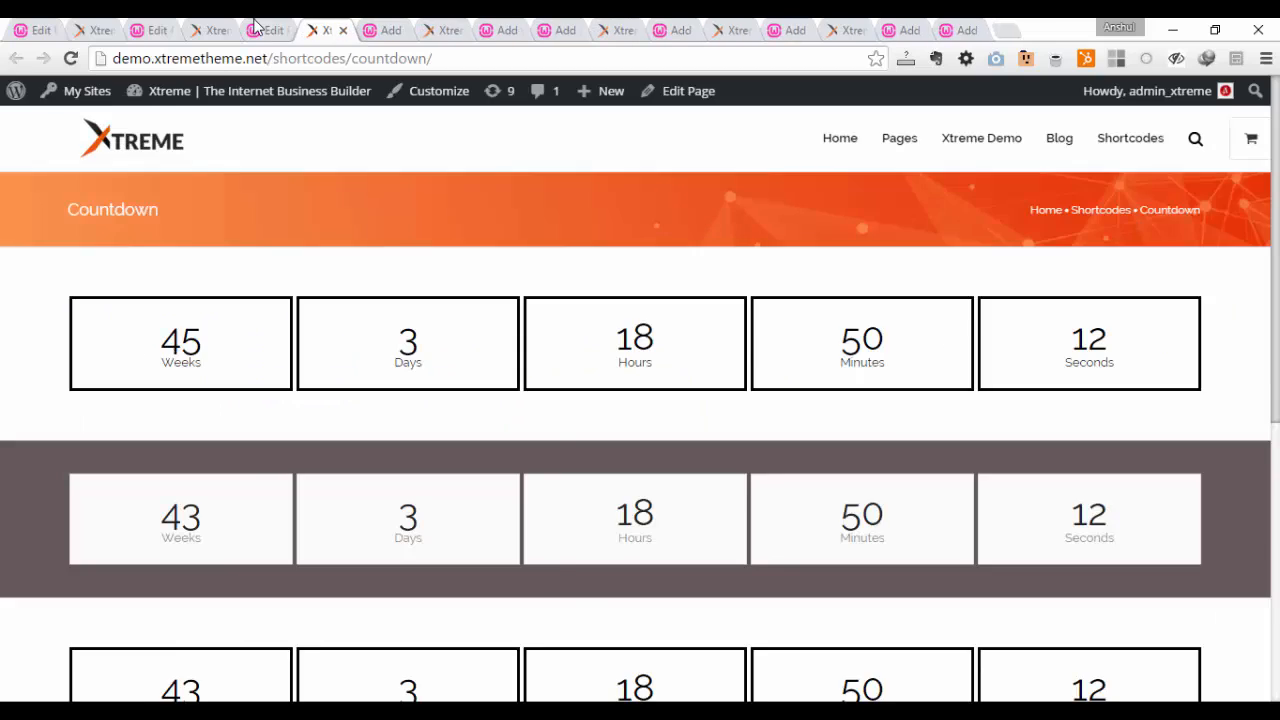
Step: Return to the page editor and delete the Content Slider from the layout
left_click(255, 30)
scroll(577, 520, "down", 1)
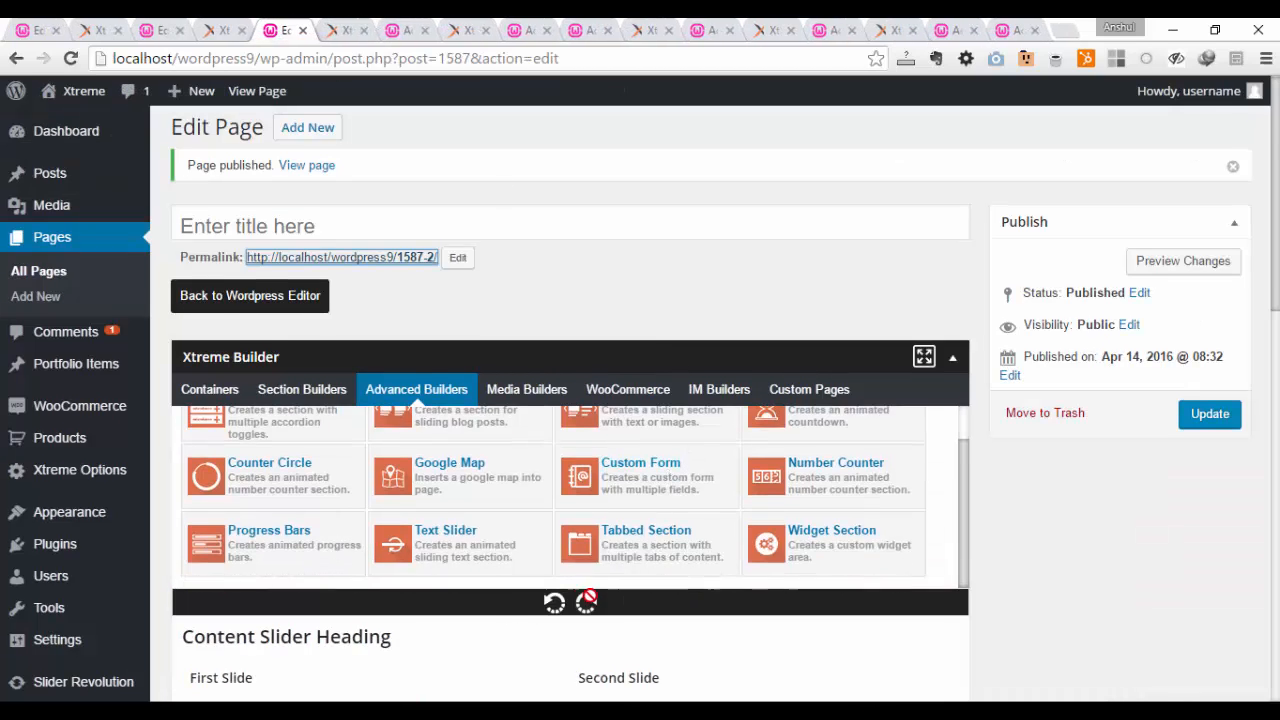
scroll(577, 520, "down", 2)
left_click(949, 453)
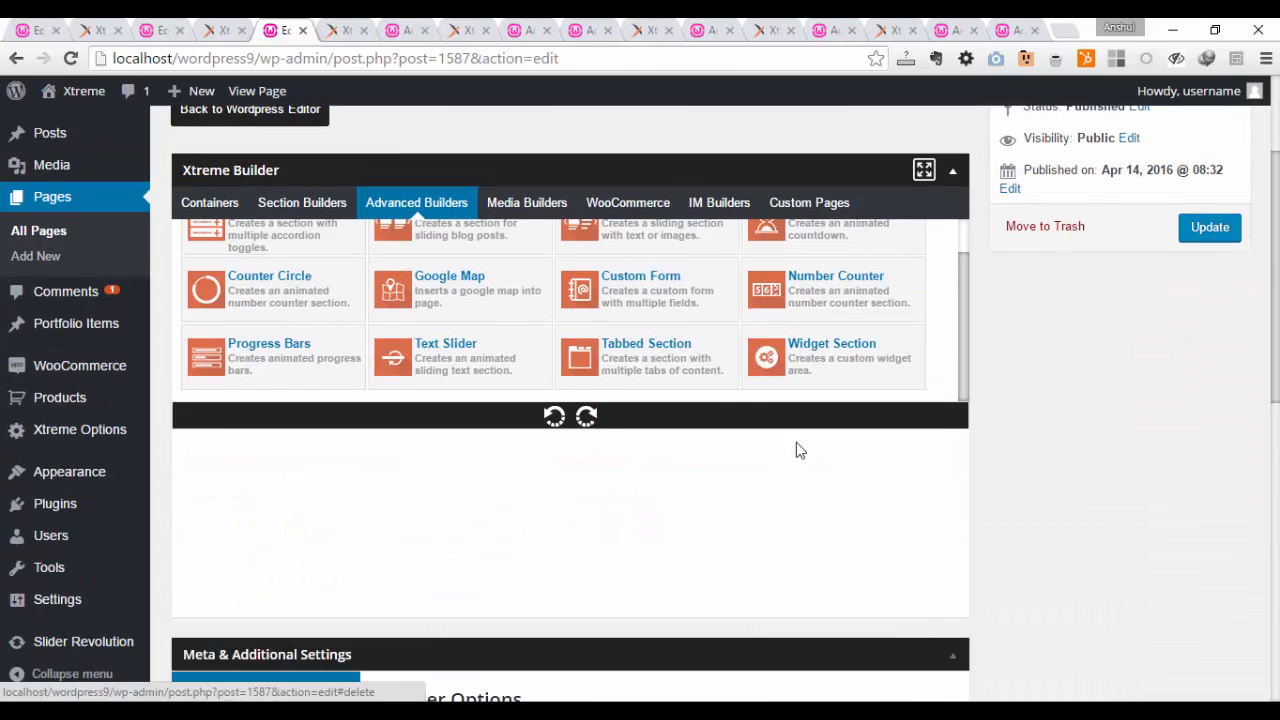
Step: Add a Countdown element from the advanced builders to the empty page layout
scroll(837, 347, "up", 1)
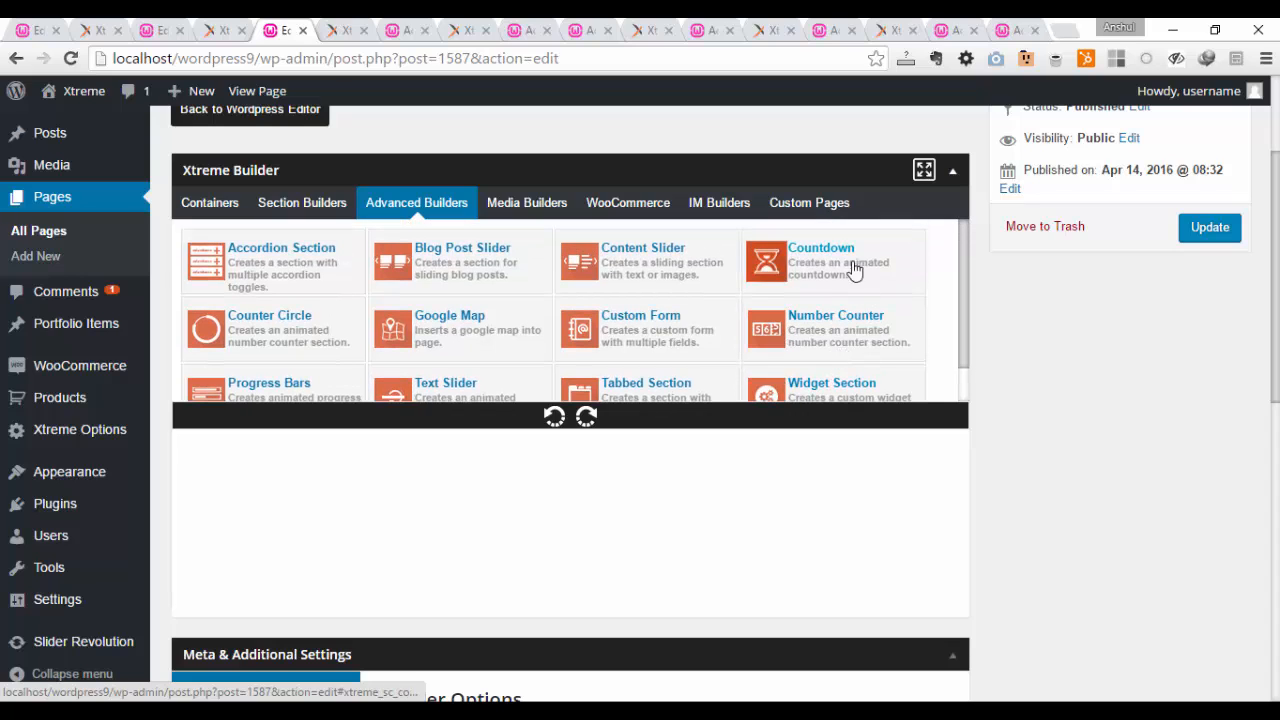
left_click_drag(846, 272, 666, 530)
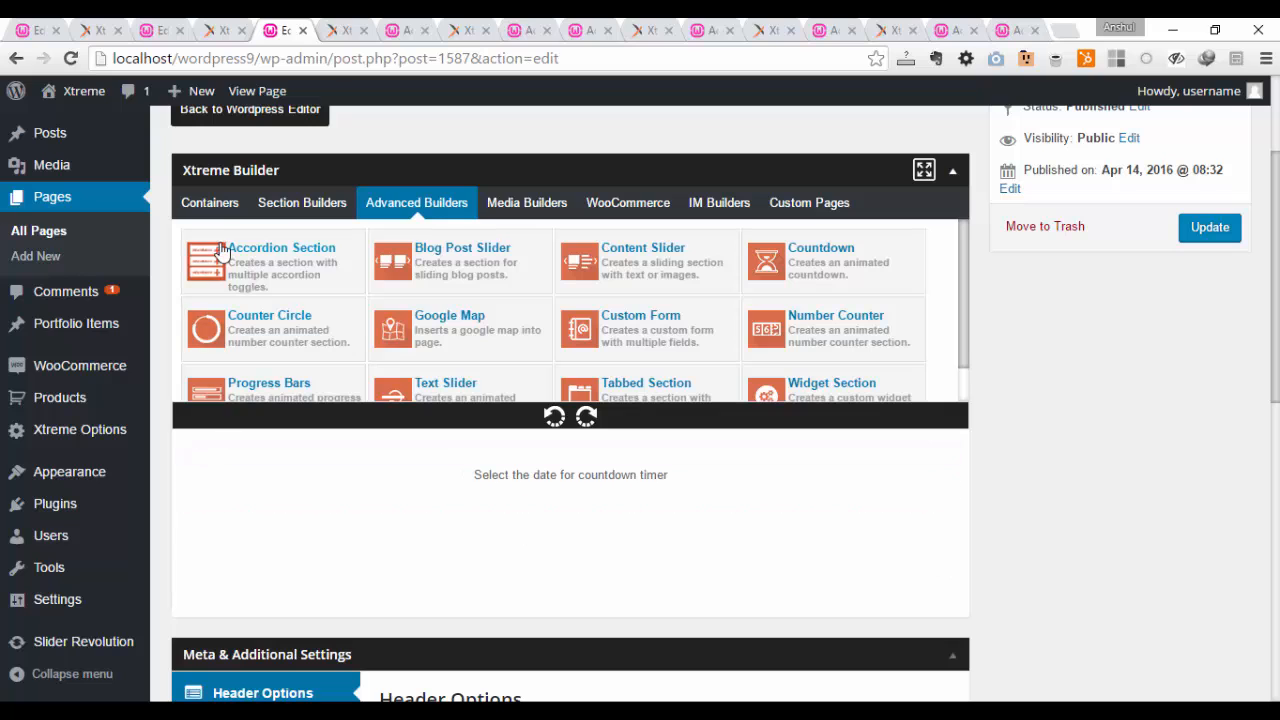
left_click(205, 207)
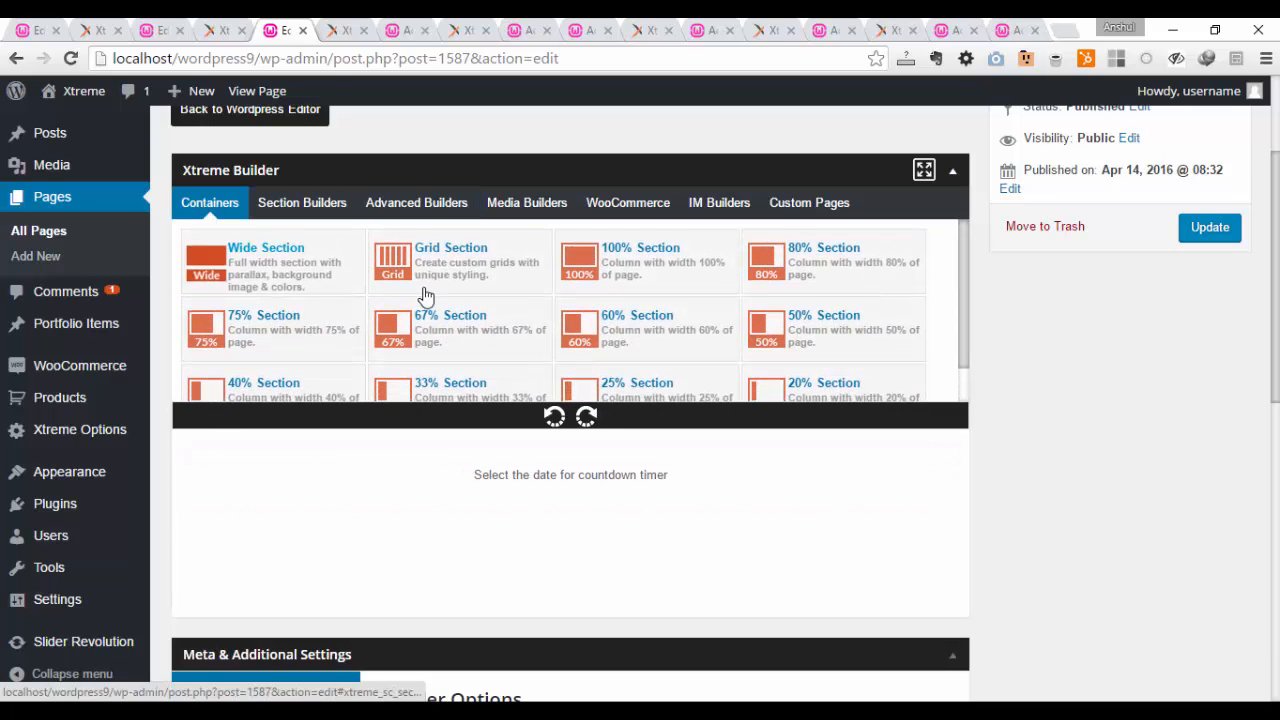
left_click(410, 203)
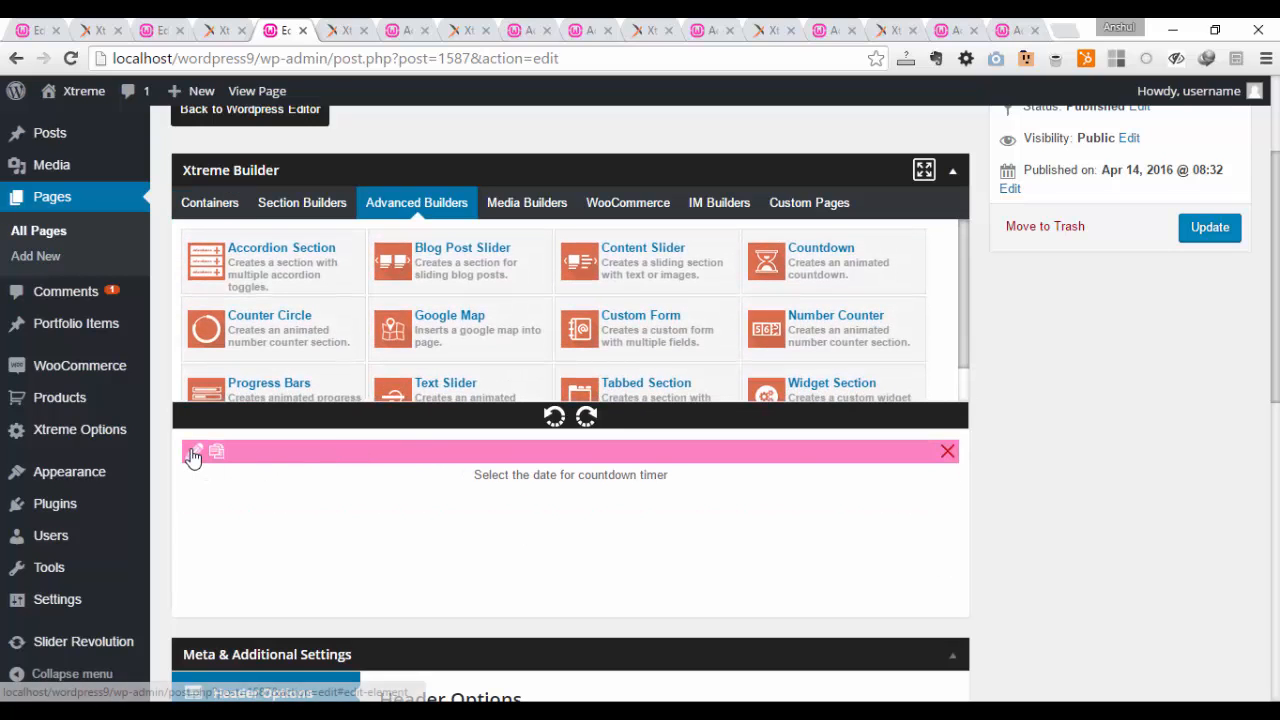
Step: Set the Countdown's target date to 04/30/2016, leaving the hour at 8 h and the minute at 0 min
left_click(193, 452)
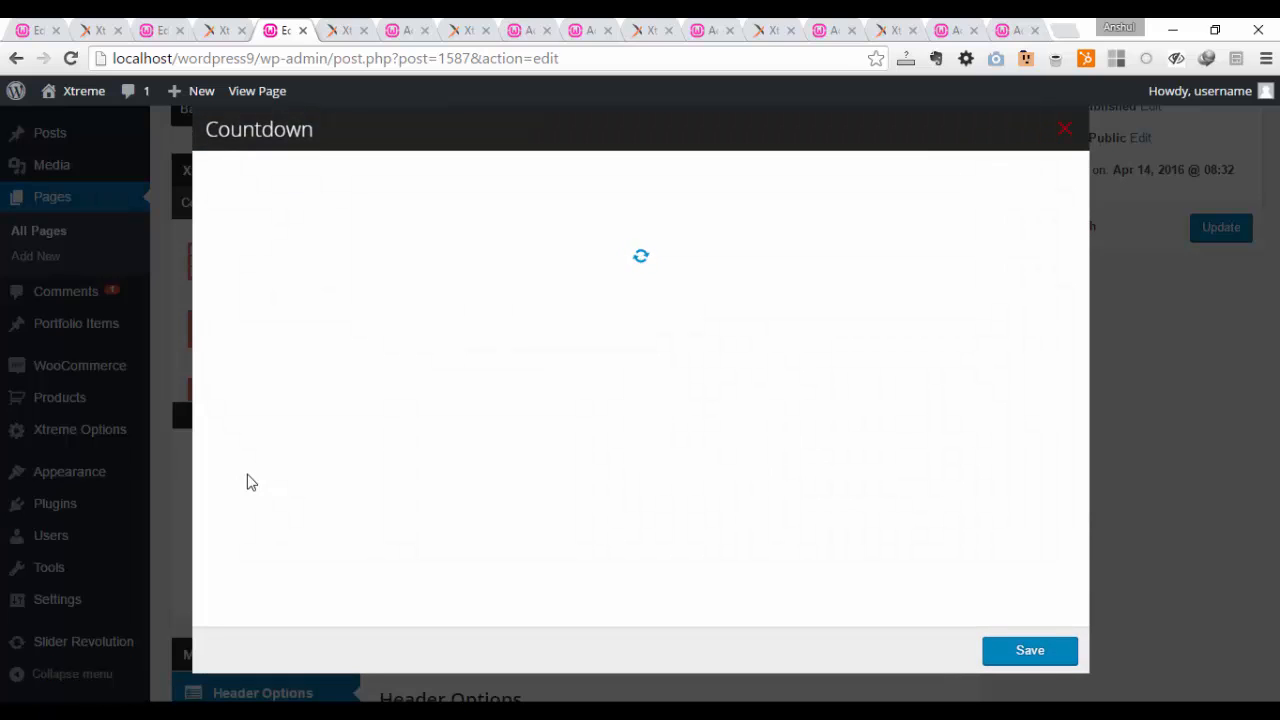
left_click(755, 187)
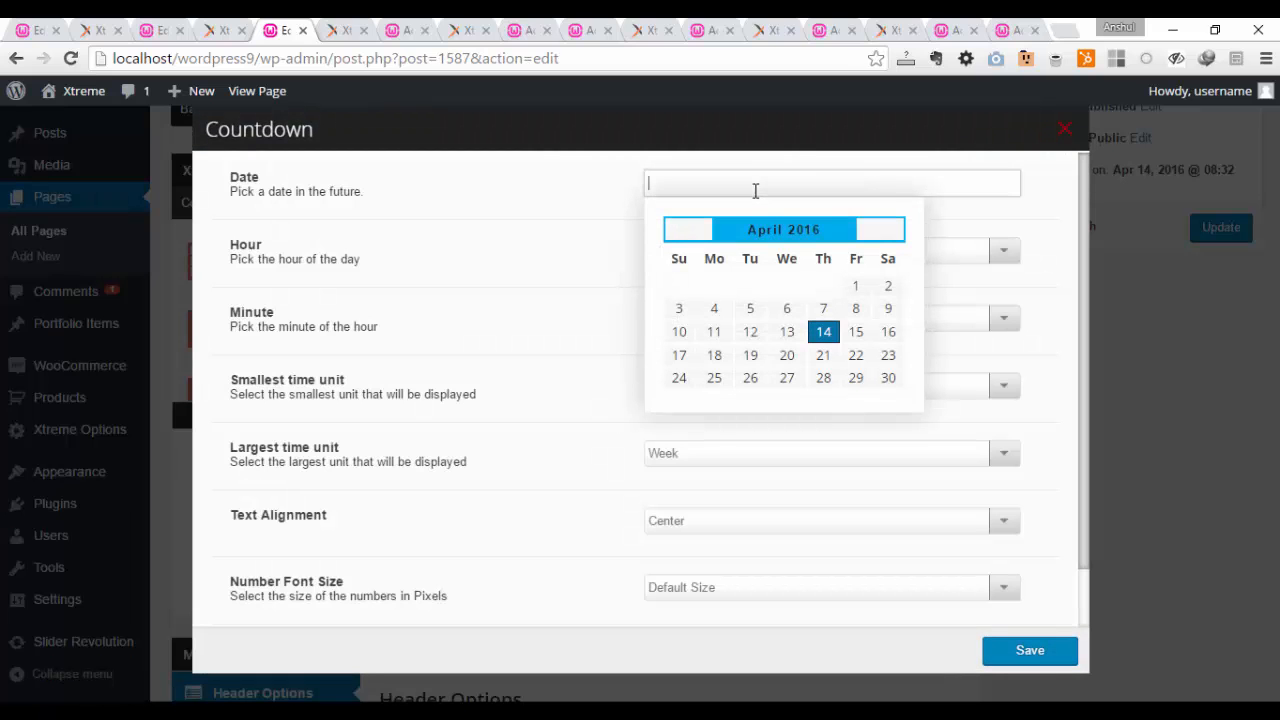
left_click(891, 379)
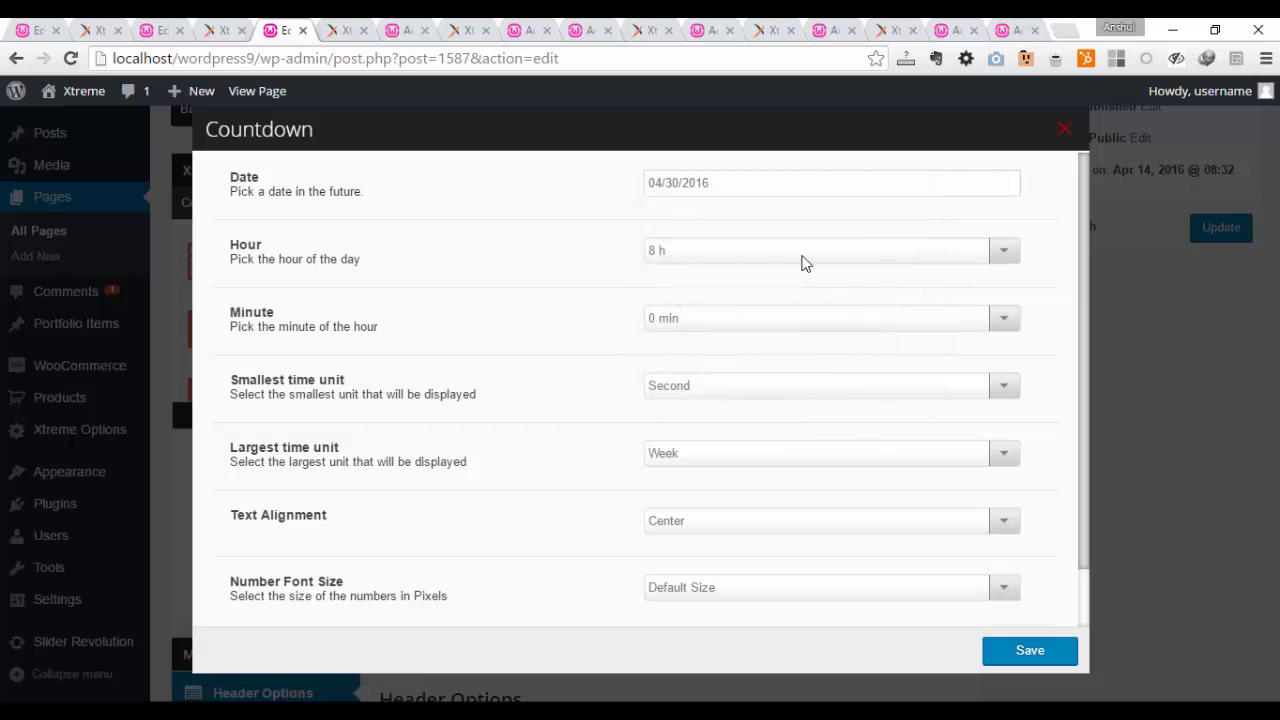
left_click(712, 263)
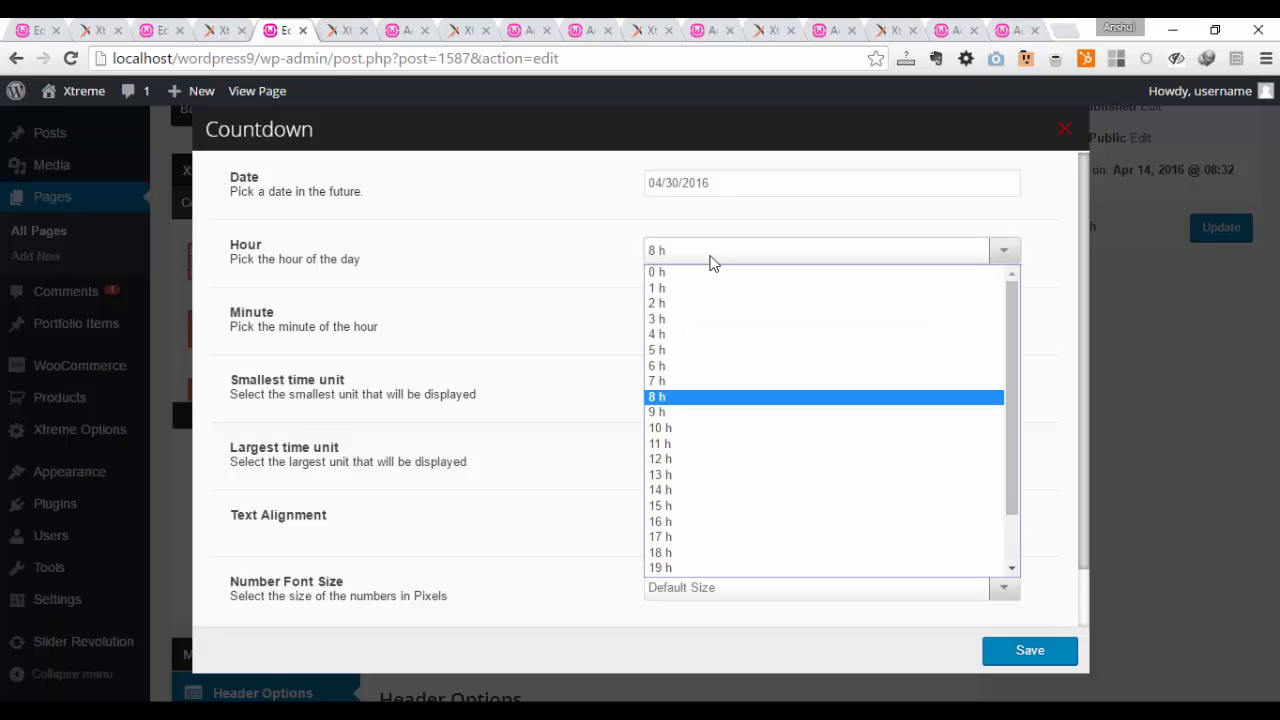
left_click(712, 263)
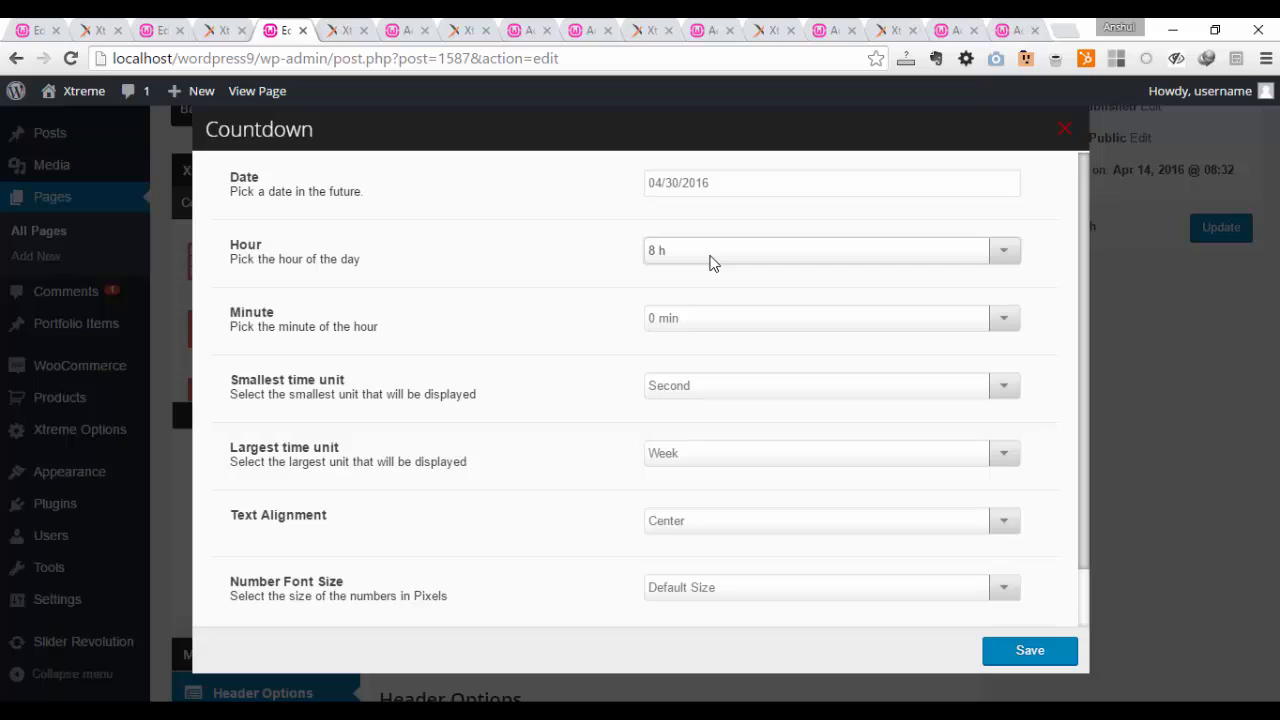
left_click(712, 320)
left_click(712, 320)
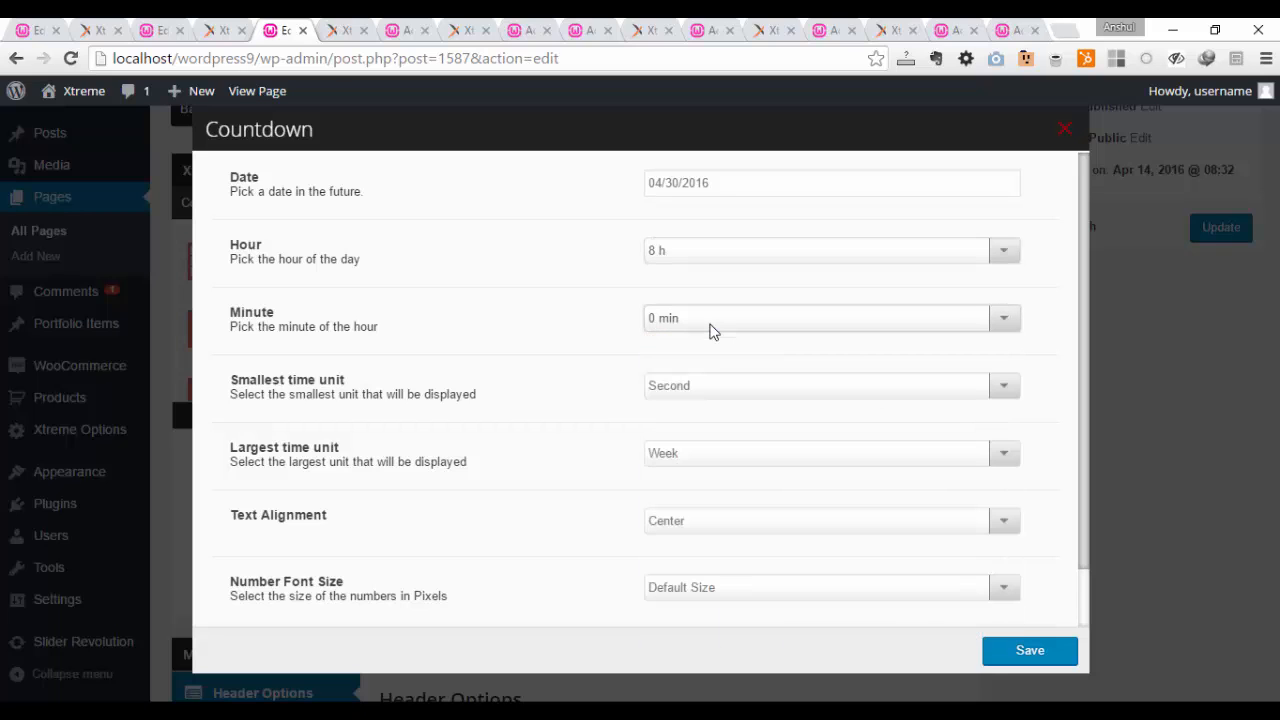
Step: Set the Countdown's smallest time unit to Second and its largest time unit to Day
left_click(713, 386)
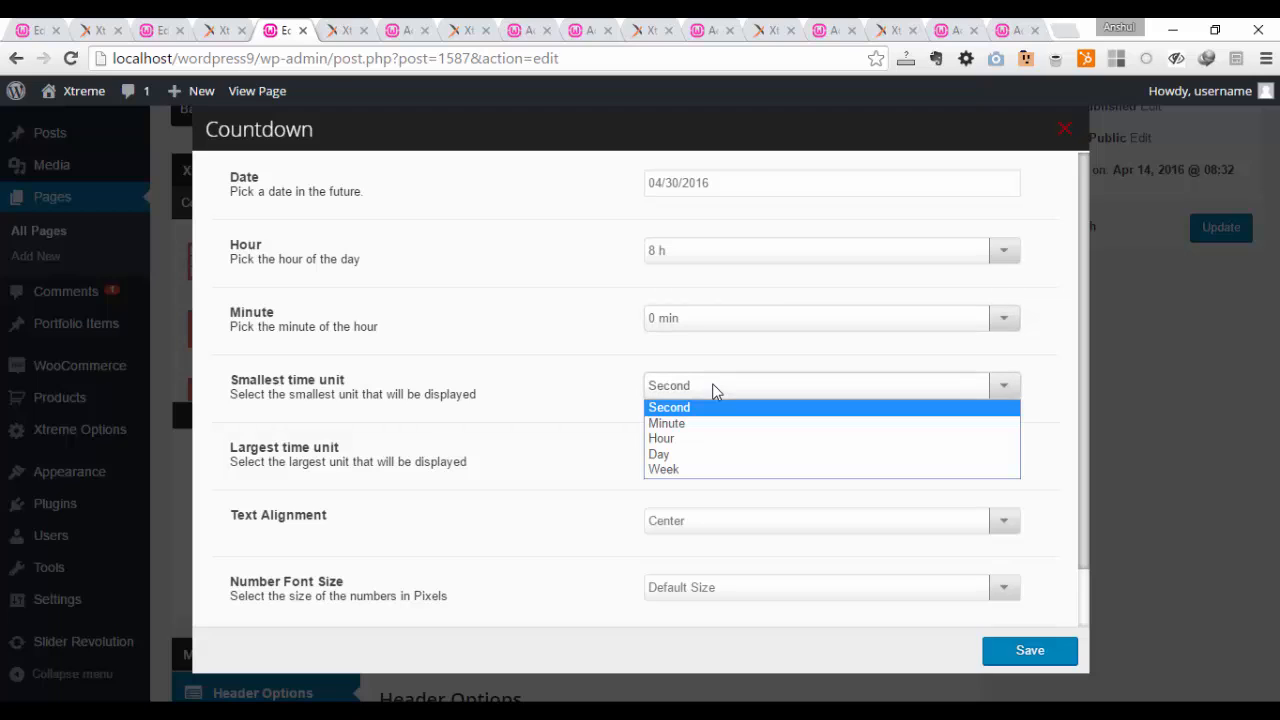
left_click(708, 455)
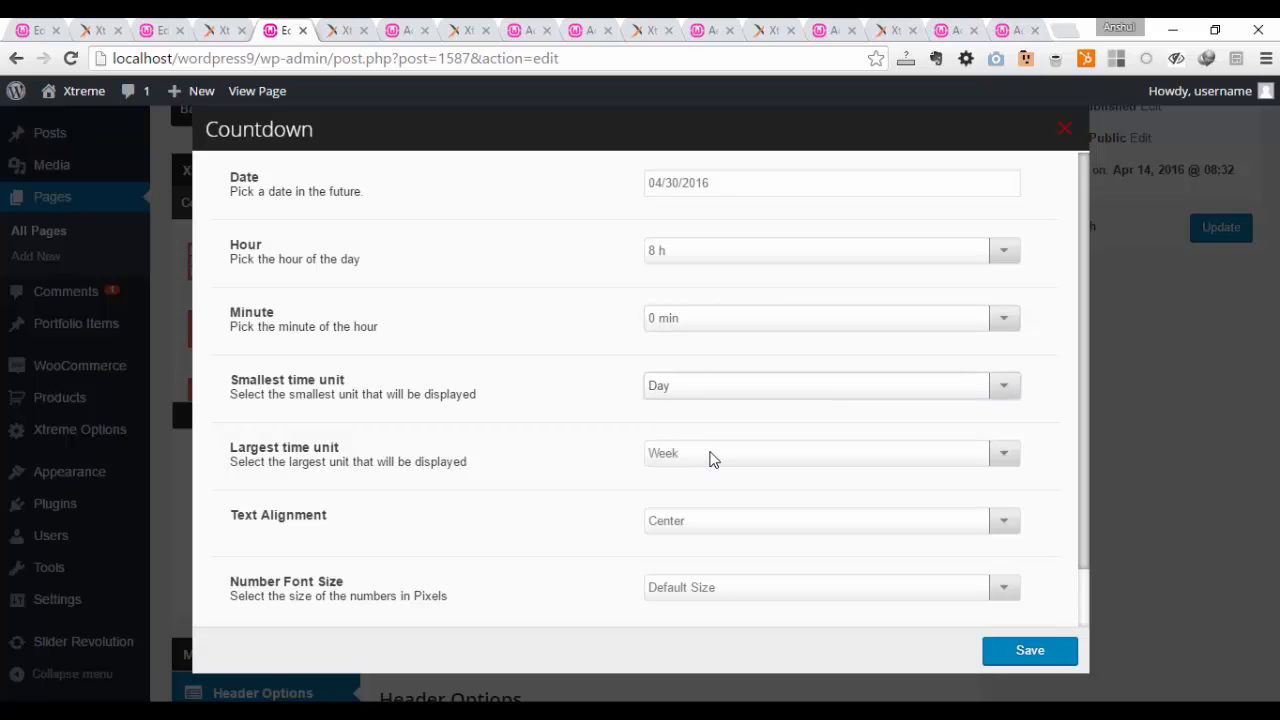
left_click(713, 455)
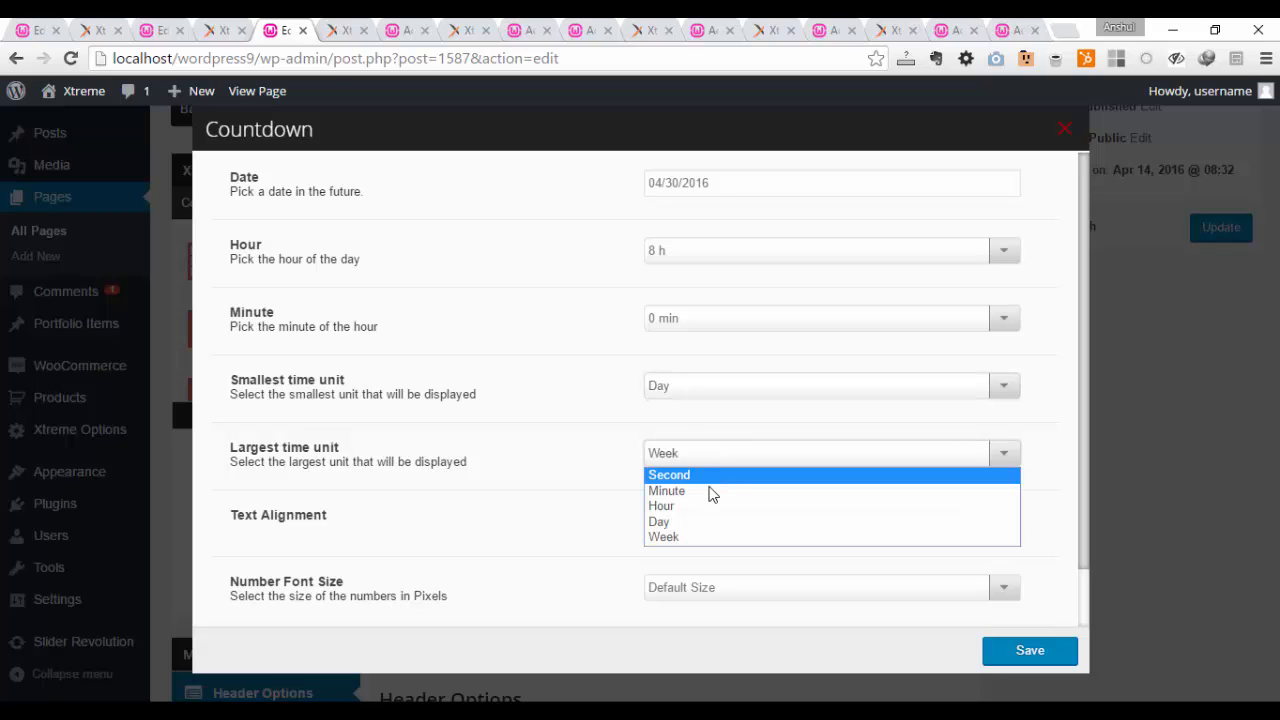
left_click(714, 388)
left_click(714, 388)
left_click(712, 412)
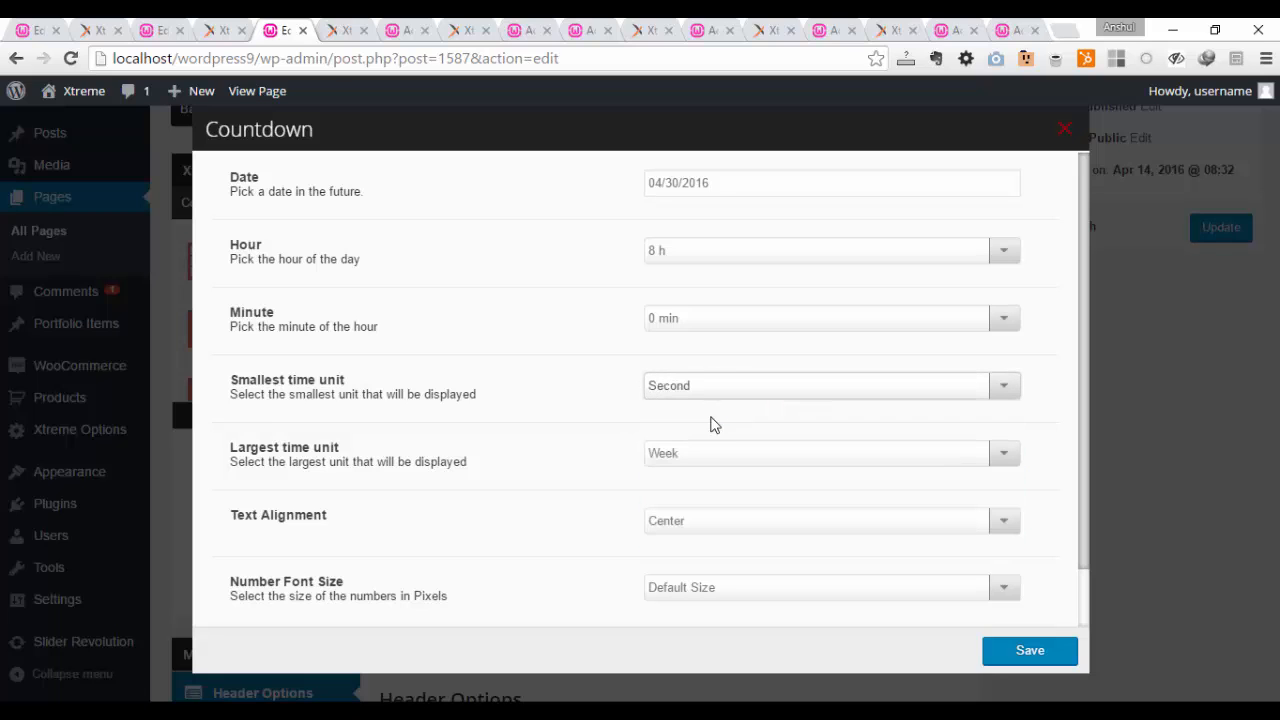
left_click(716, 453)
left_click(698, 520)
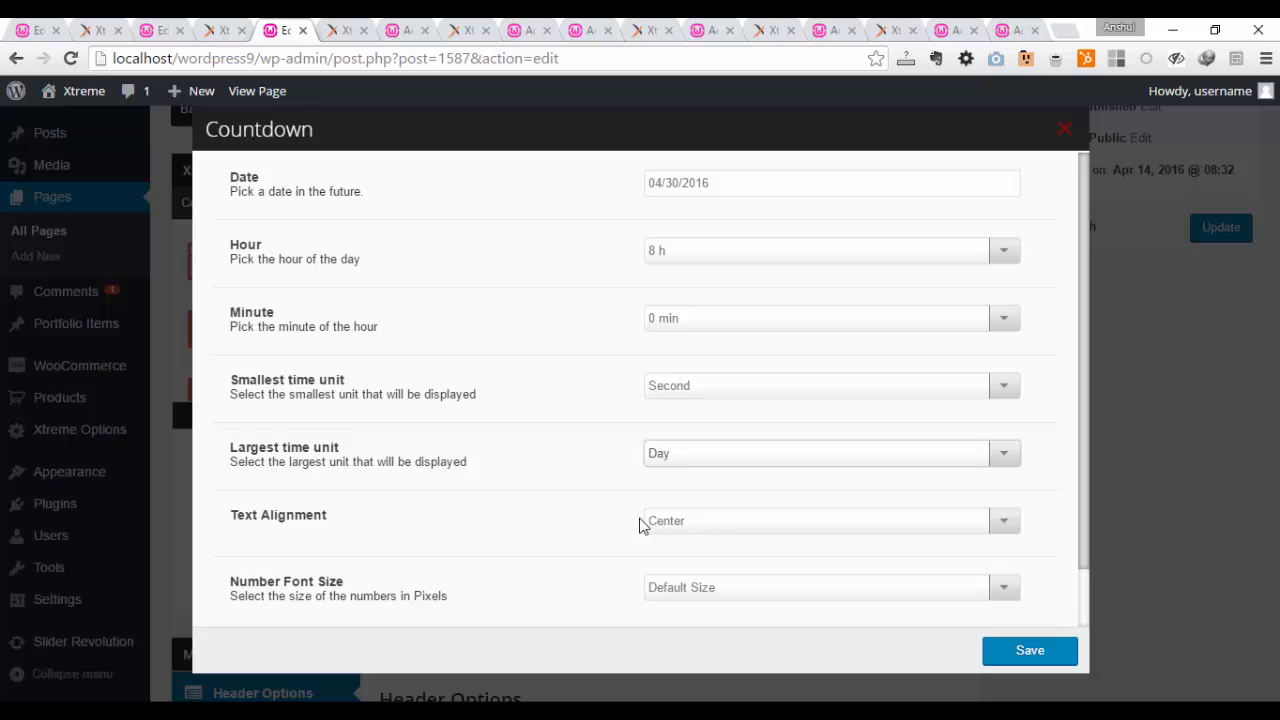
Step: Keep the Countdown's text alignment at Center and set its number font size to 21 pixels
scroll(730, 461, "down", 1)
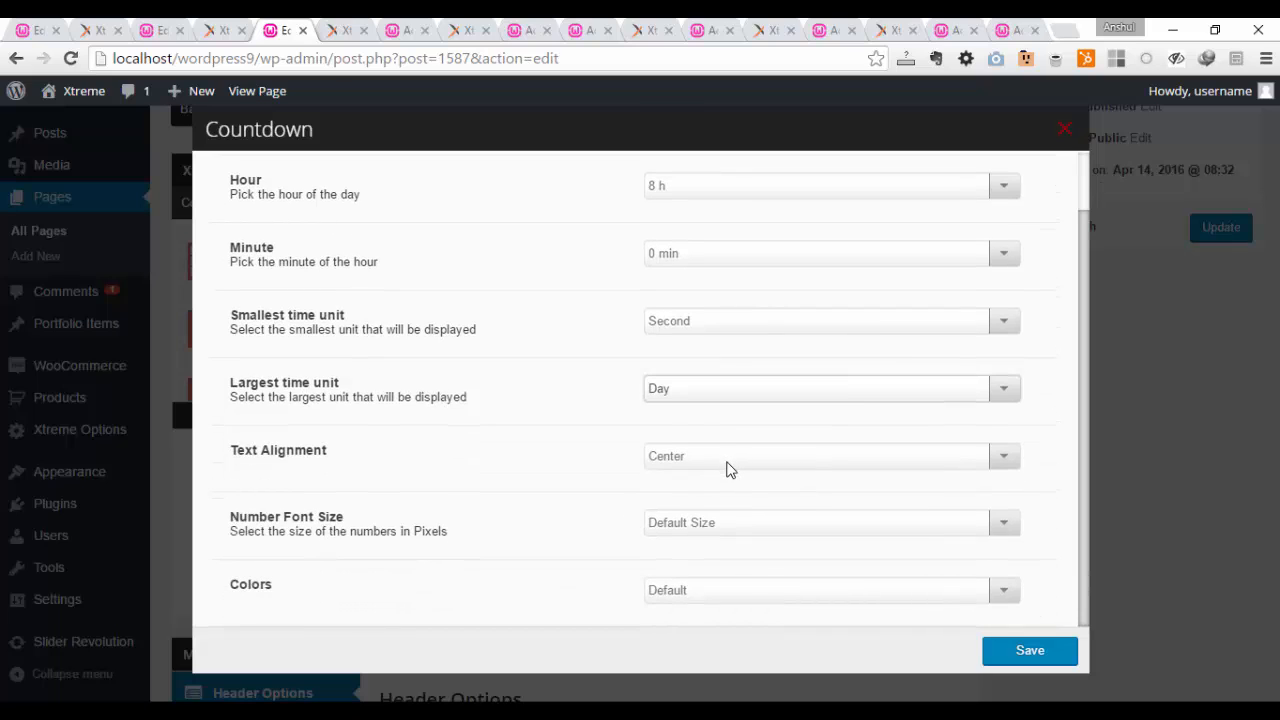
left_click(729, 458)
left_click(727, 464)
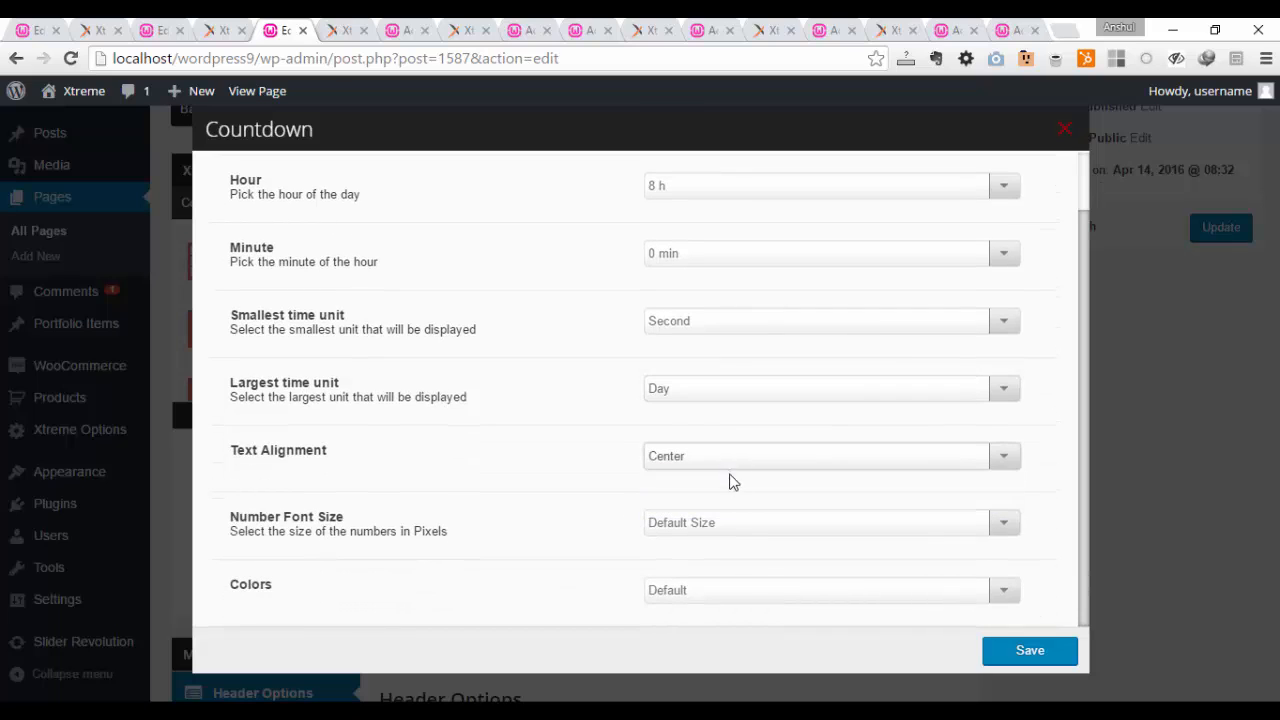
left_click(737, 524)
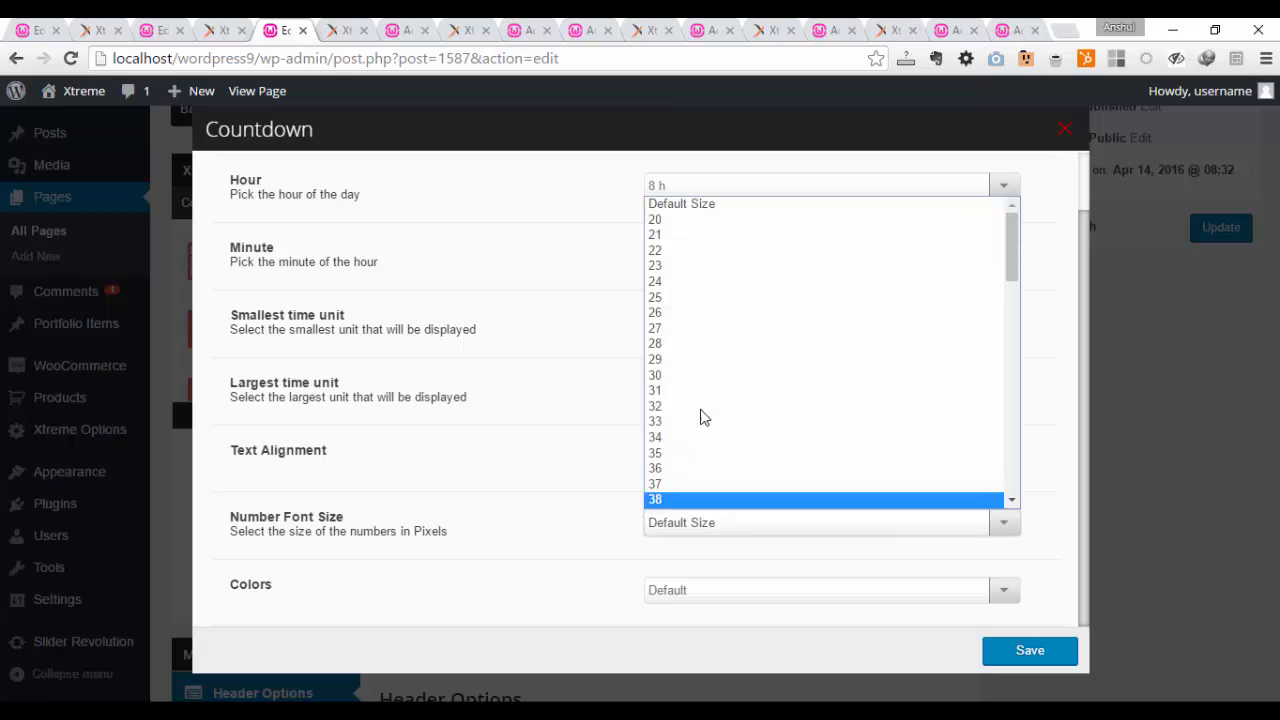
left_click(673, 236)
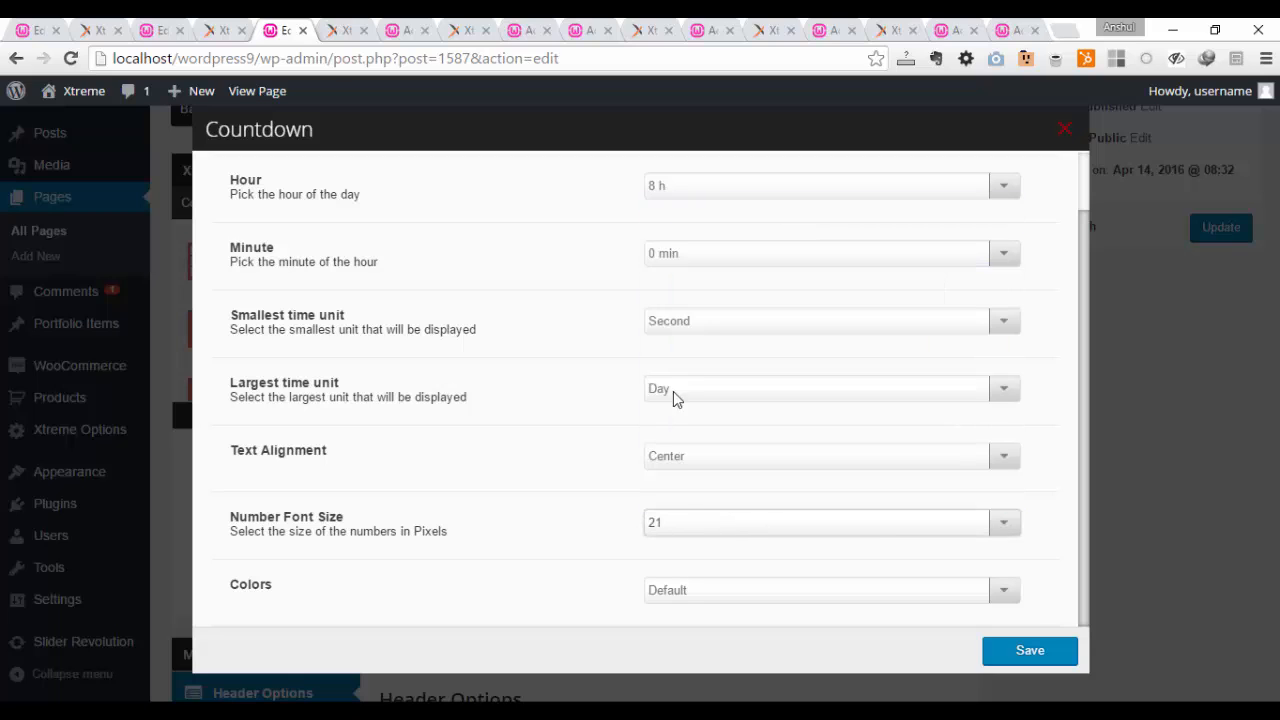
Step: Choose Transparent Dark as the Countdown's colors and update the page with the saved element
left_click(748, 591)
left_click(726, 529)
left_click(720, 590)
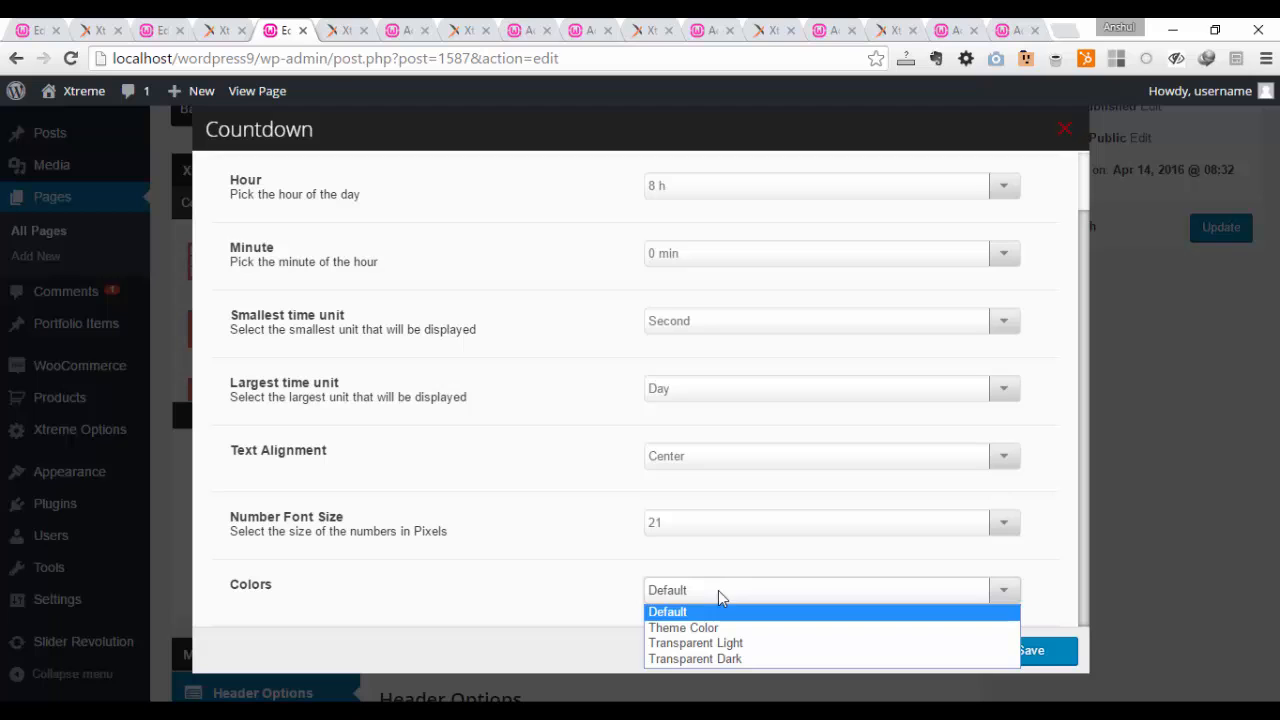
left_click(737, 659)
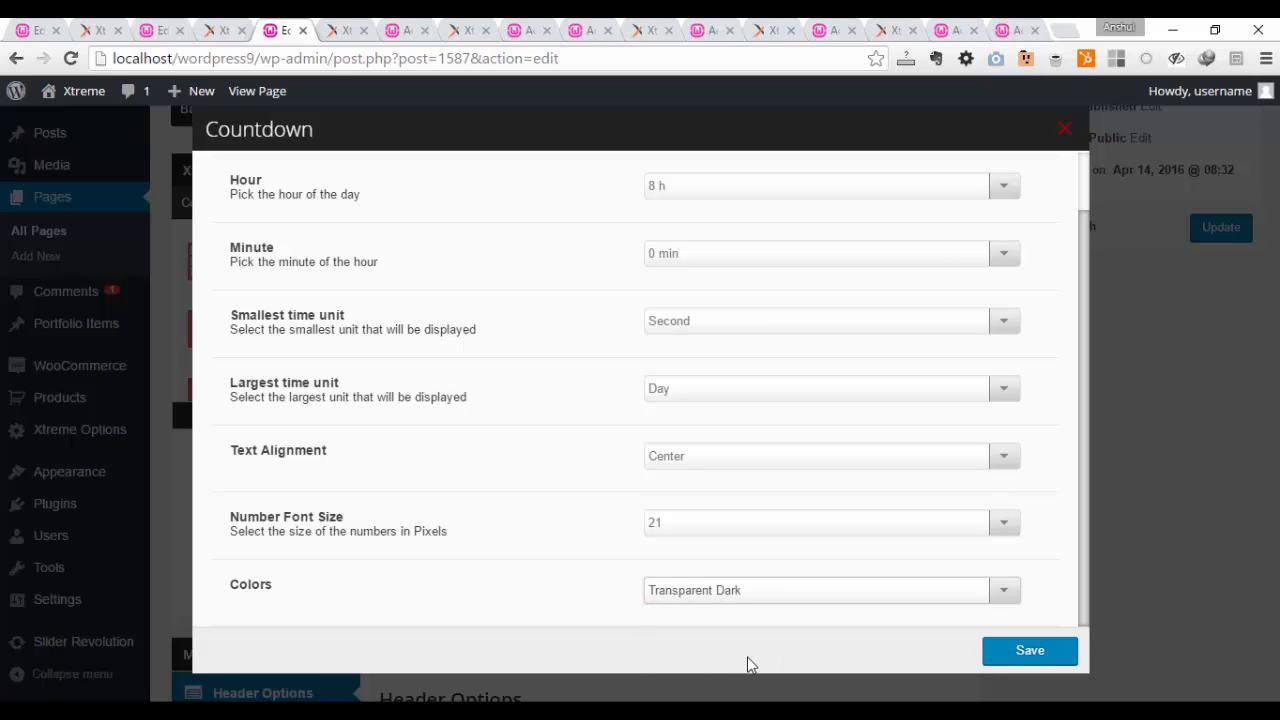
left_click(1030, 651)
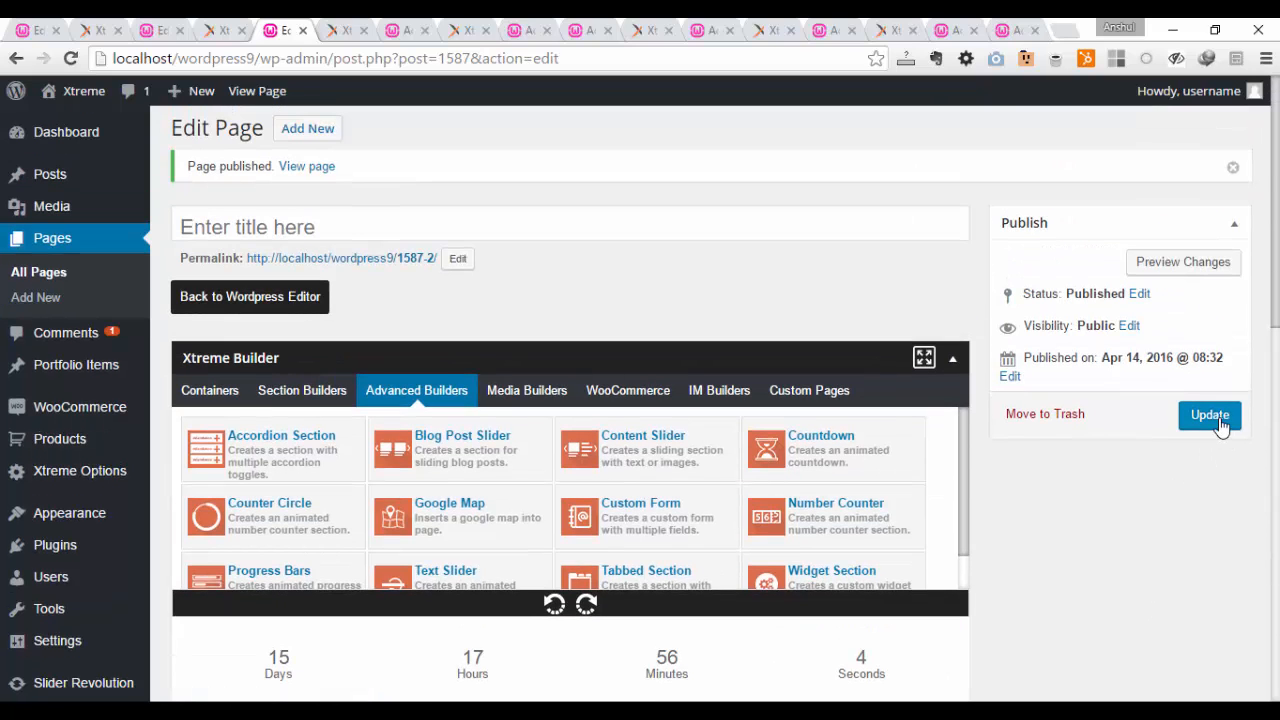
left_click(1215, 418)
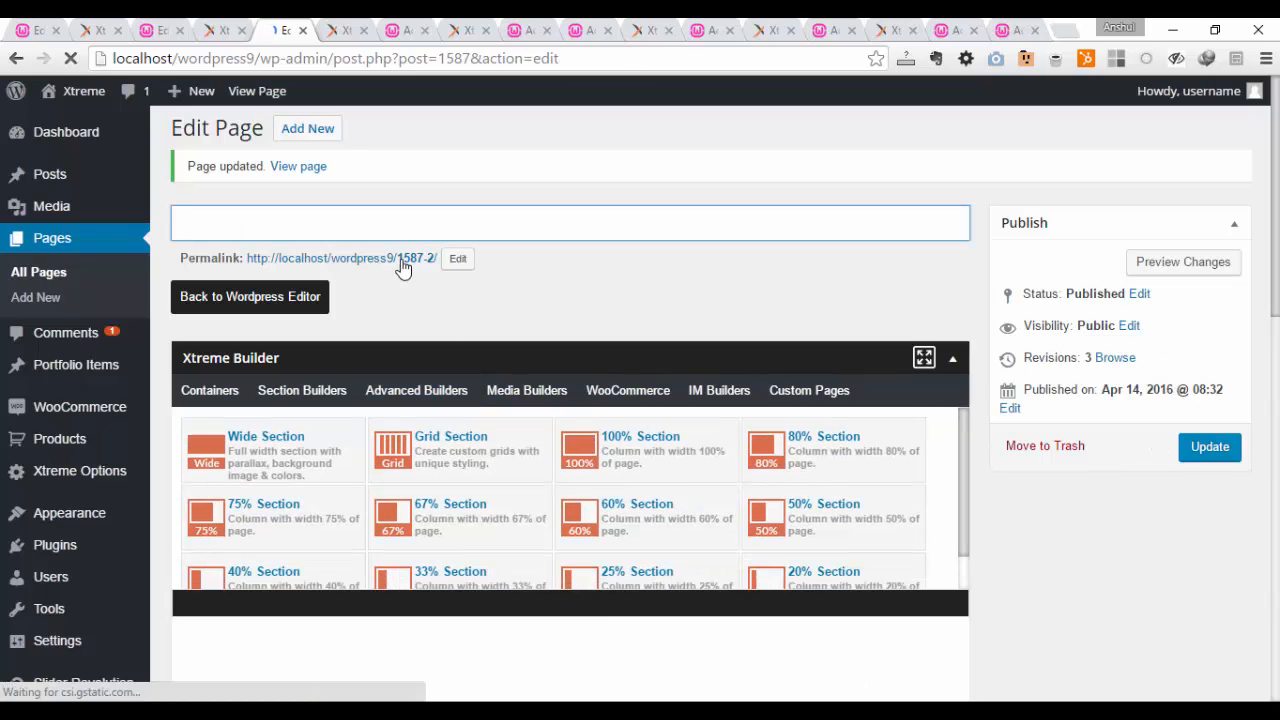
Step: Open the updated page's permalink in a new browser tab and view the published countdown
right_click(401, 259)
left_click(470, 271)
left_click(335, 30)
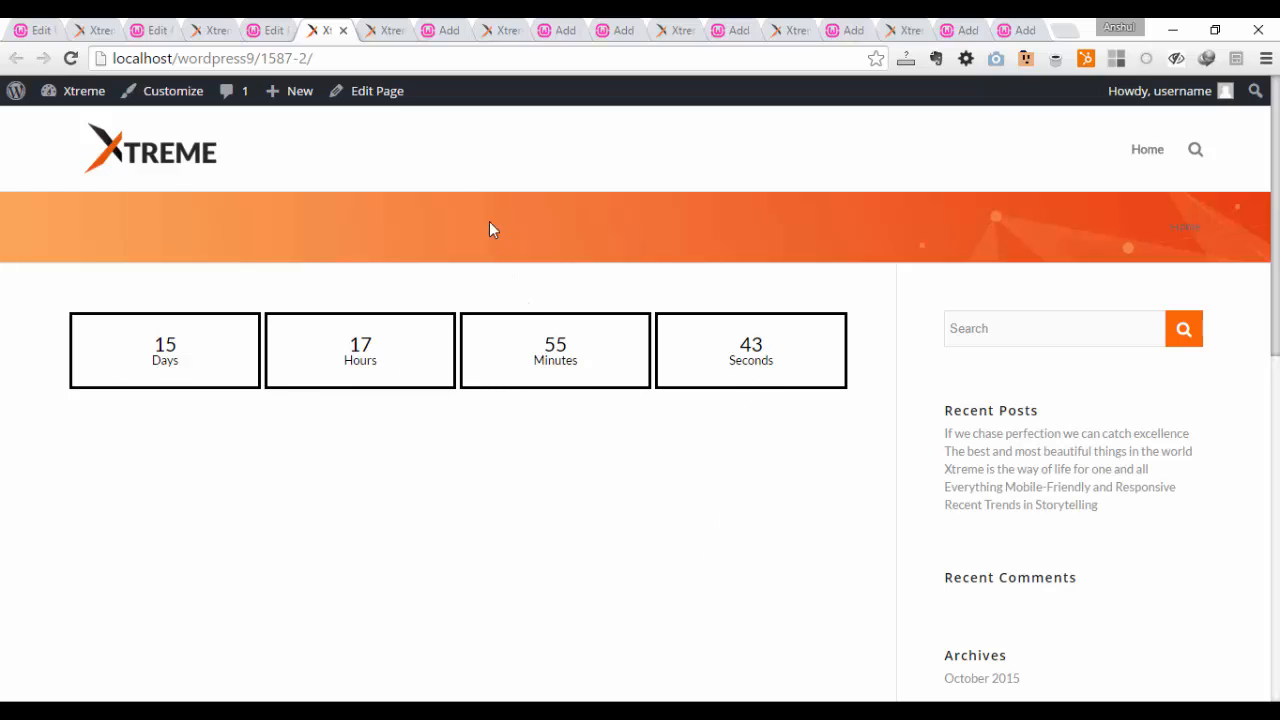
Step: Examine the countdown style examples on the demo site's Countdown shortcode page
left_click(385, 27)
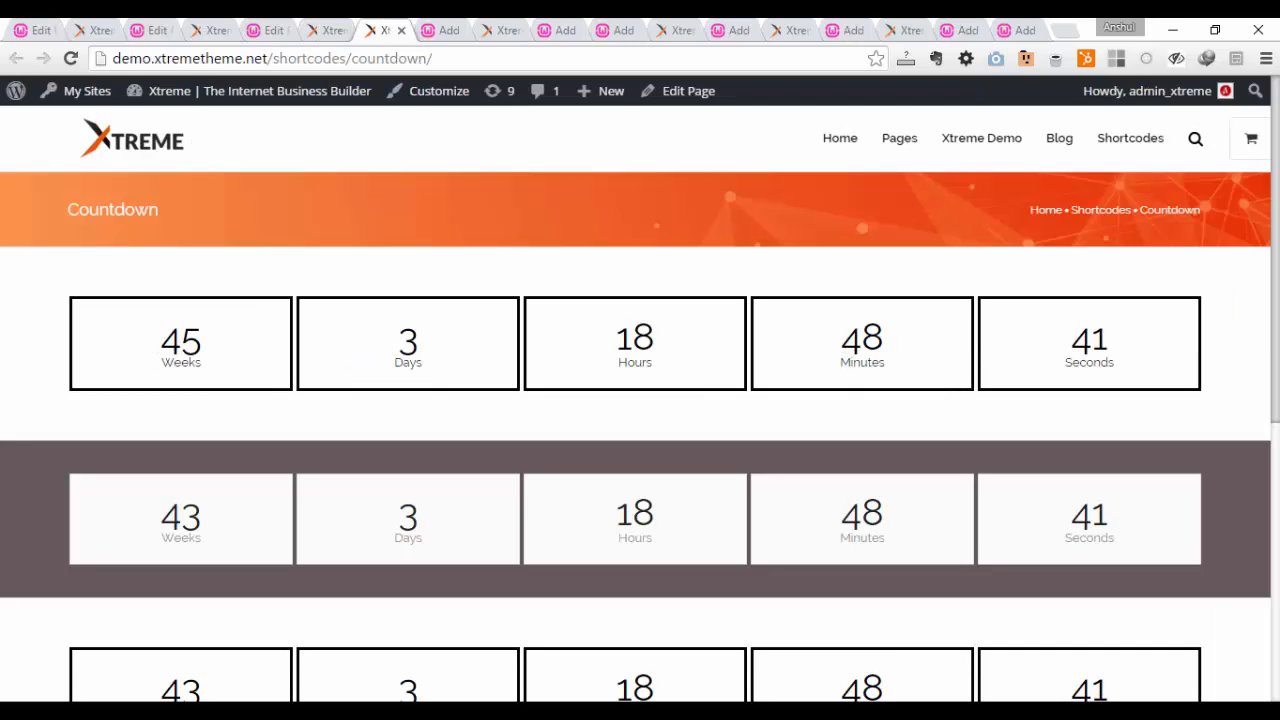
scroll(640, 400, "down", 1)
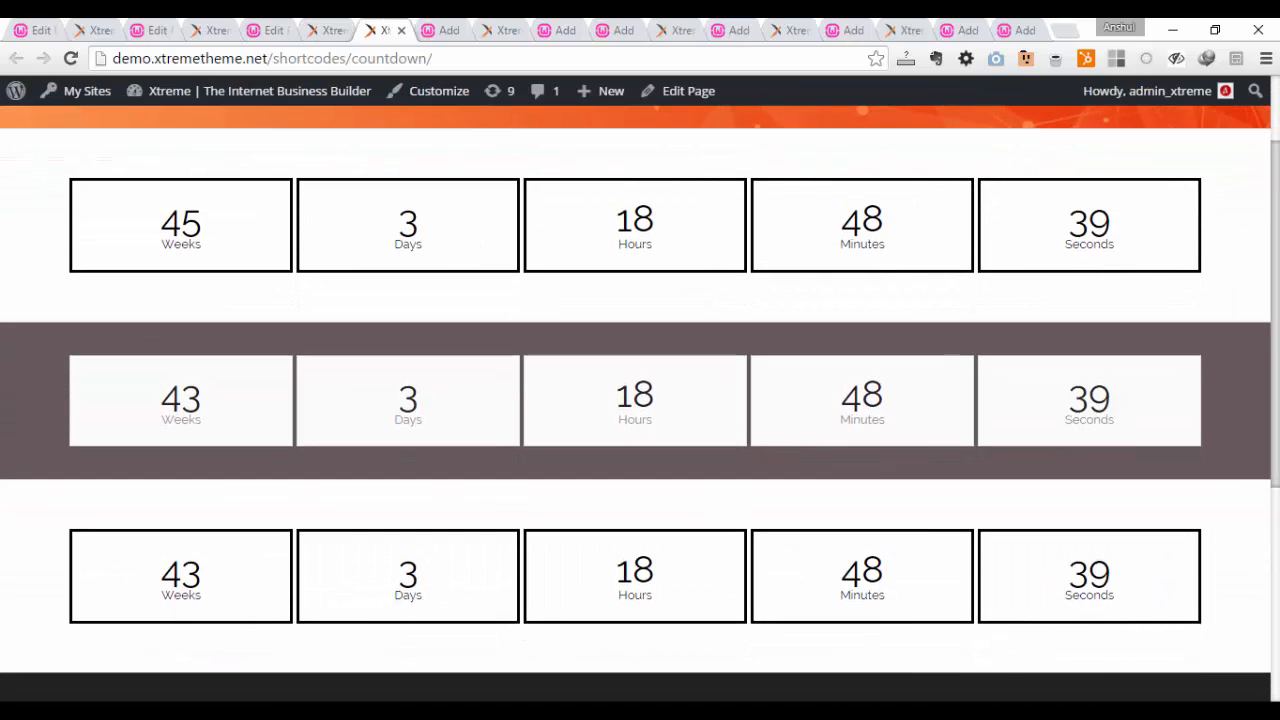
scroll(640, 400, "down", 2)
scroll(640, 400, "up", 3)
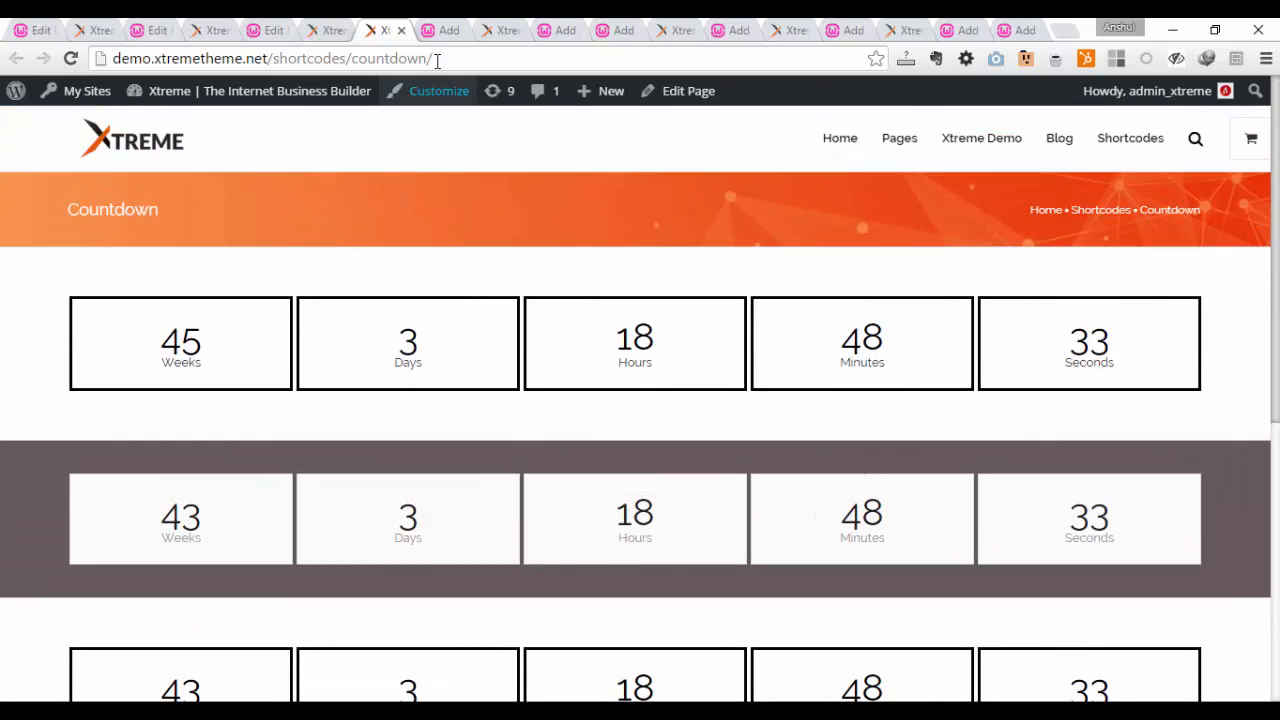
Step: On the page containing the Counter Circle, clone its 33% column twice to fill the row with three columns
left_click(449, 28)
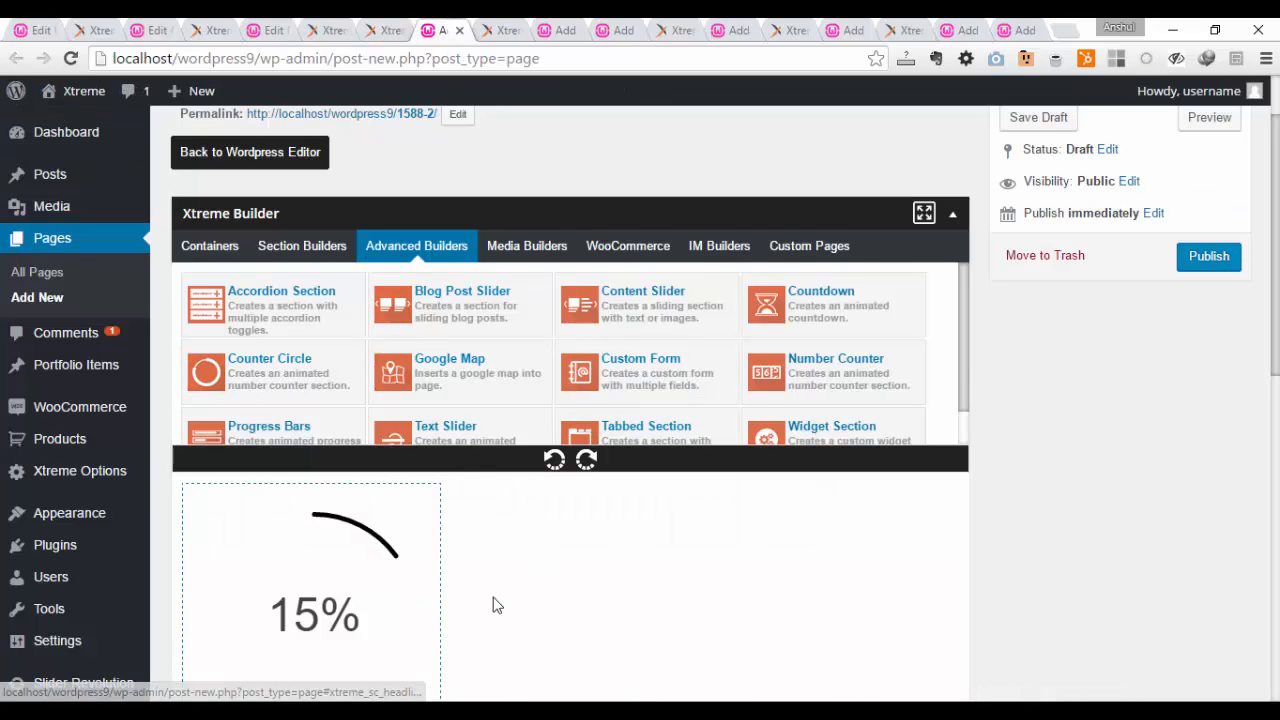
scroll(520, 550, "down", 1)
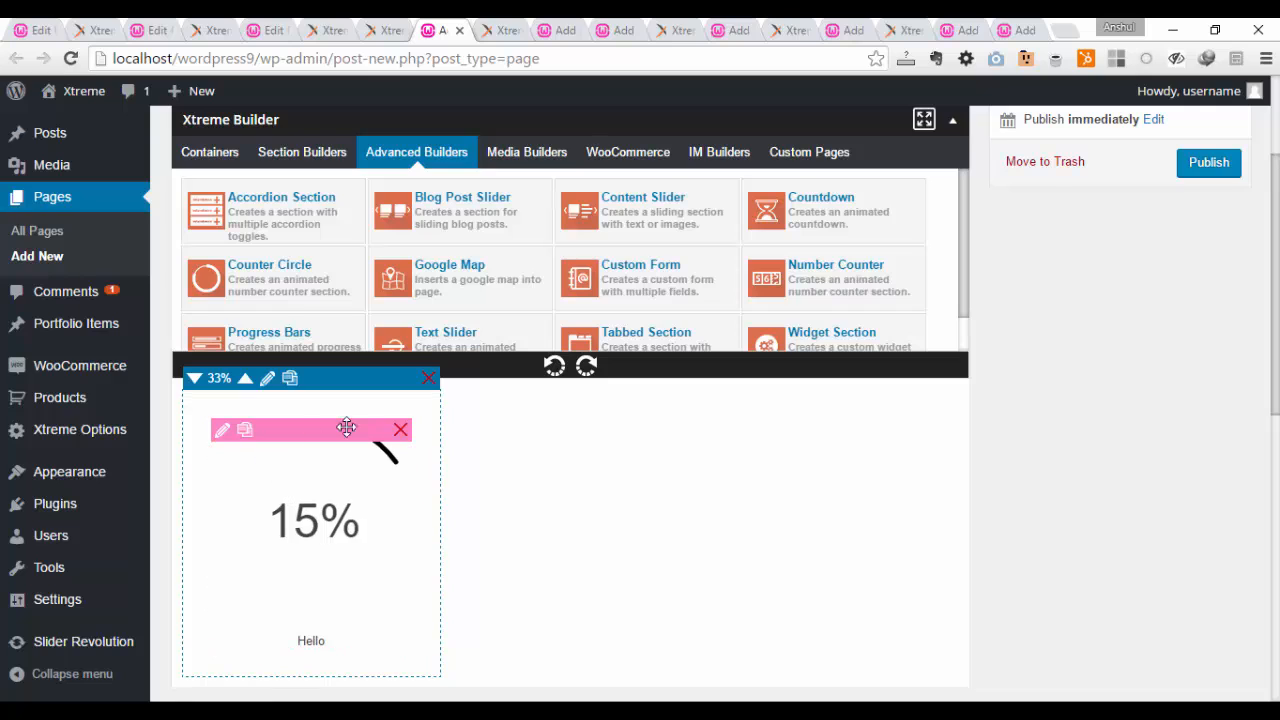
left_click(290, 379)
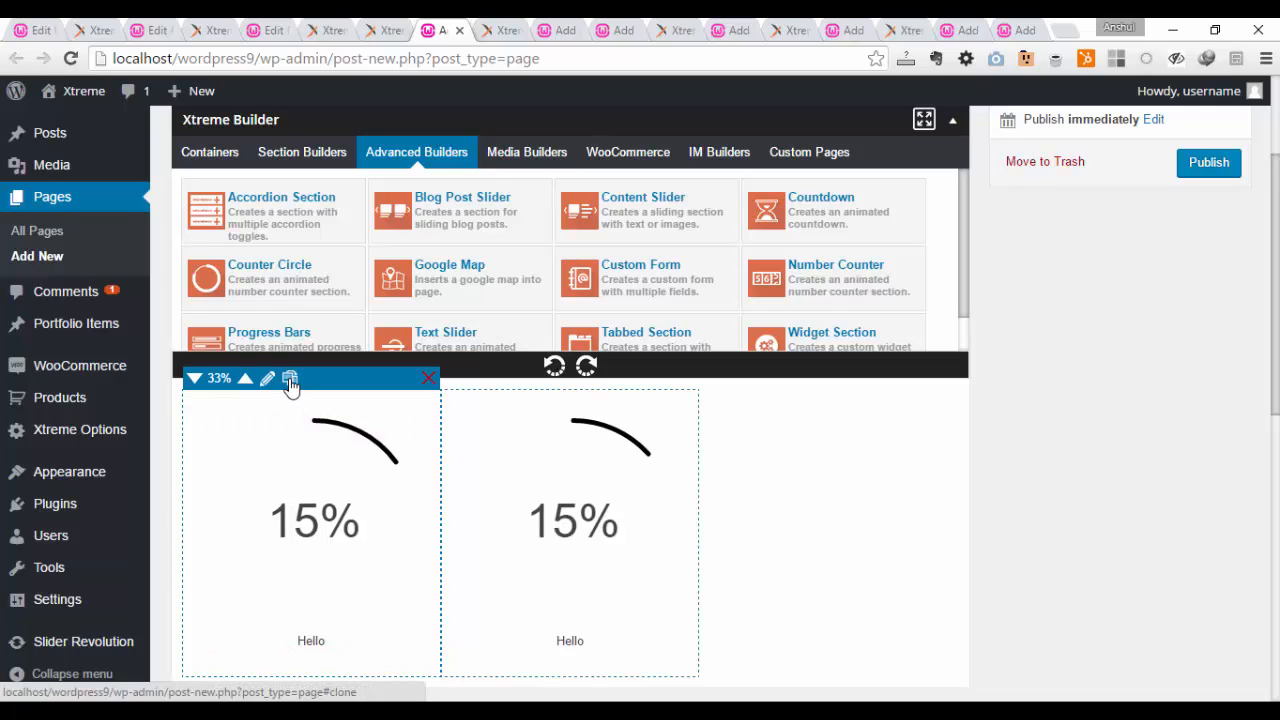
left_click(290, 379)
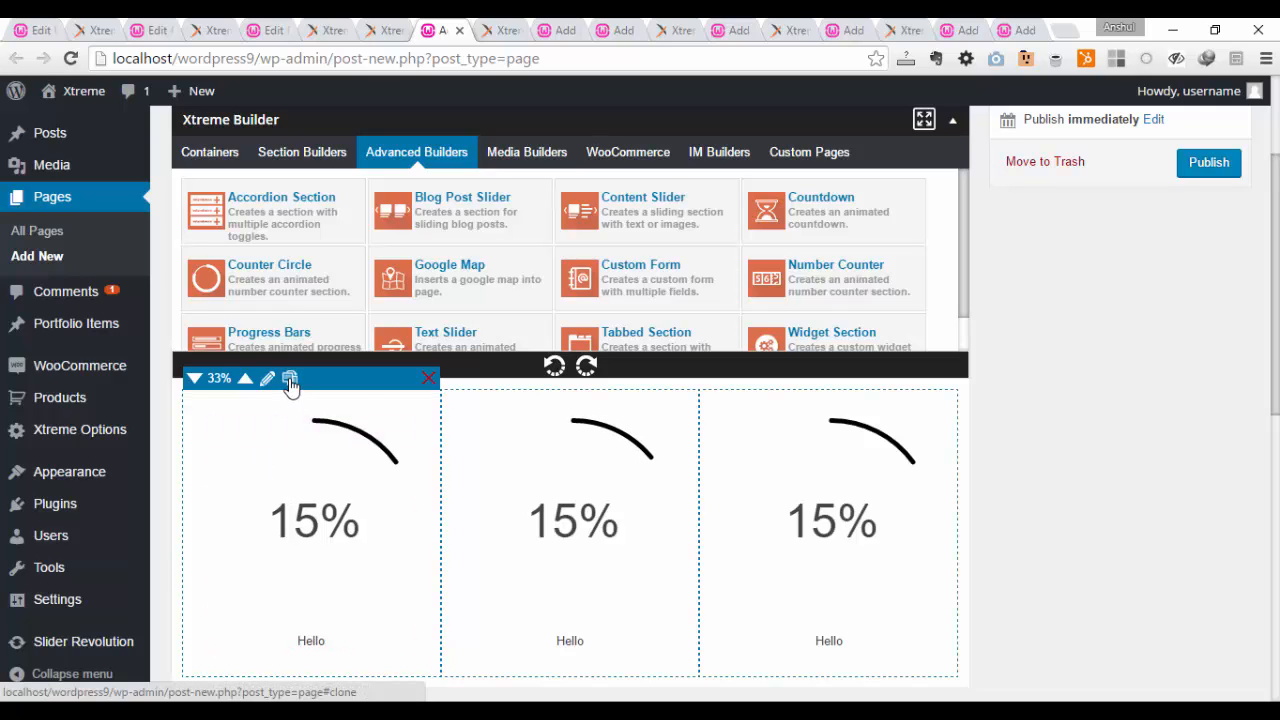
Step: Edit the first Counter Circle: set the caption to "Hello 1", the caption font size to 16px and the percent font size to 28px
mouse_move(277, 515)
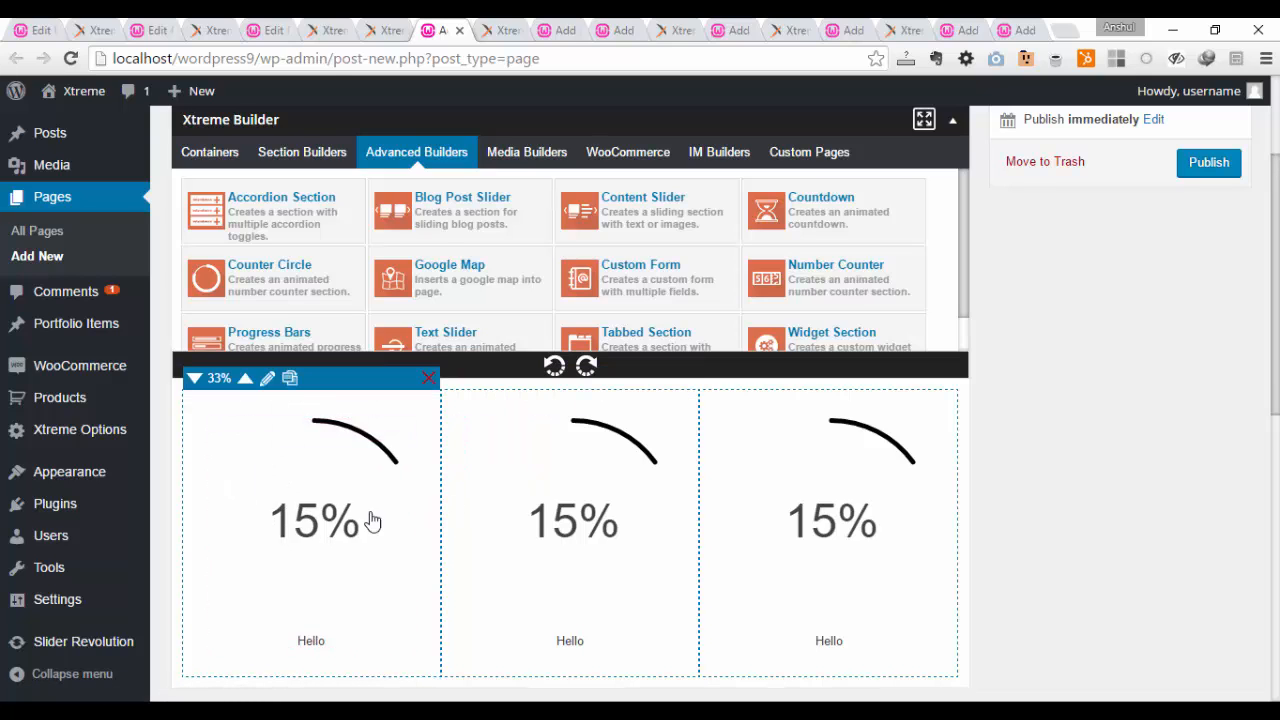
mouse_move(243, 460)
left_click(221, 433)
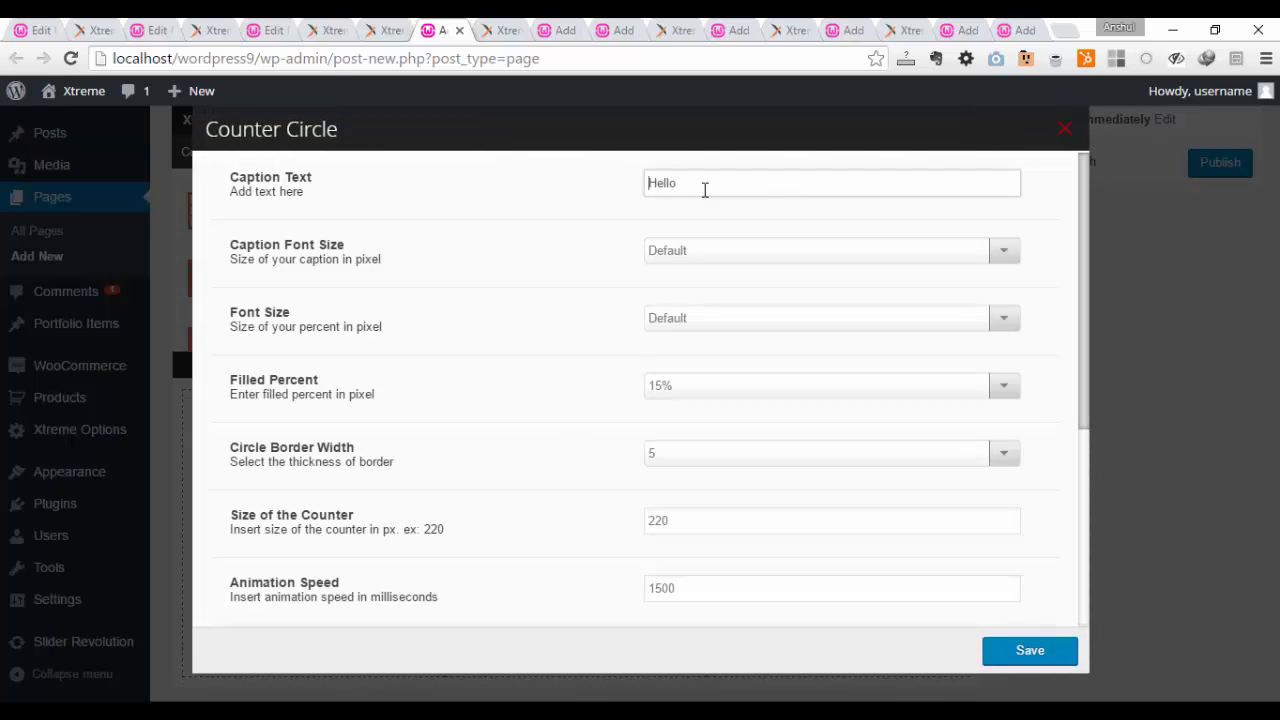
left_click(746, 256)
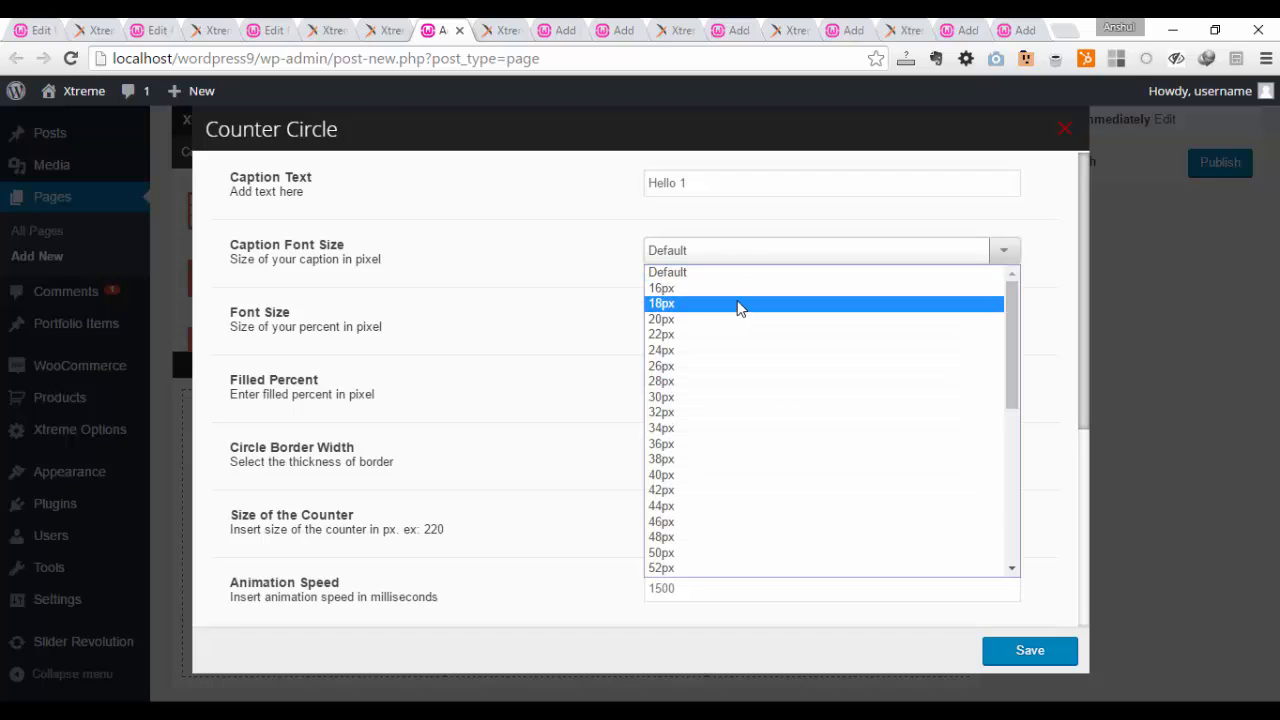
left_click(738, 290)
left_click(742, 318)
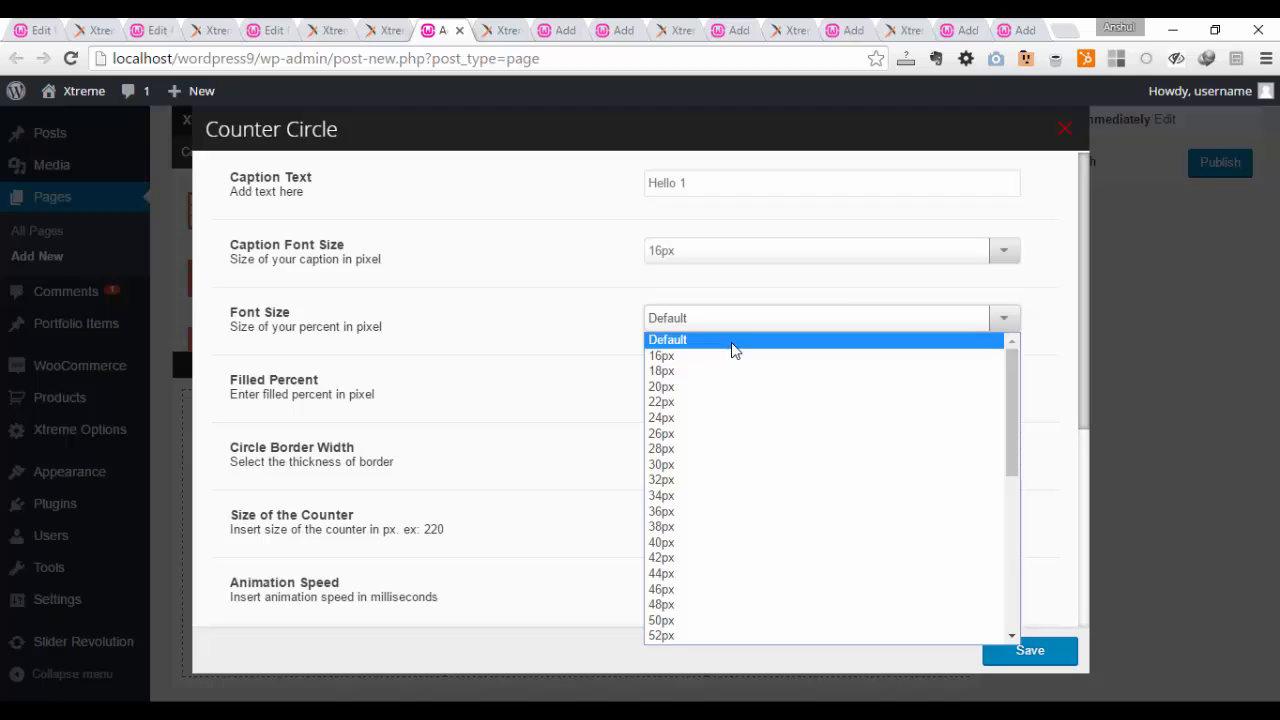
left_click(724, 450)
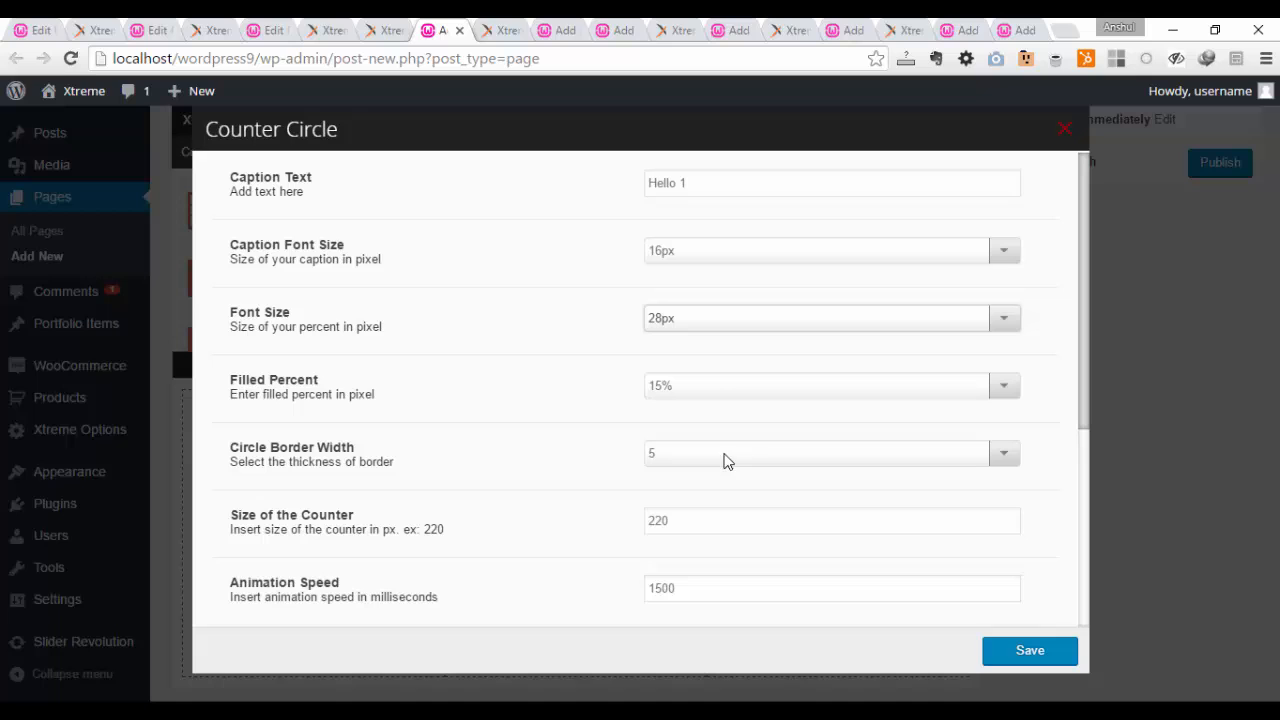
Step: Set the Counter Circle's filled percent to 41% and keep its circle border width at 5
left_click(710, 393)
scroll(705, 317, "down", 4)
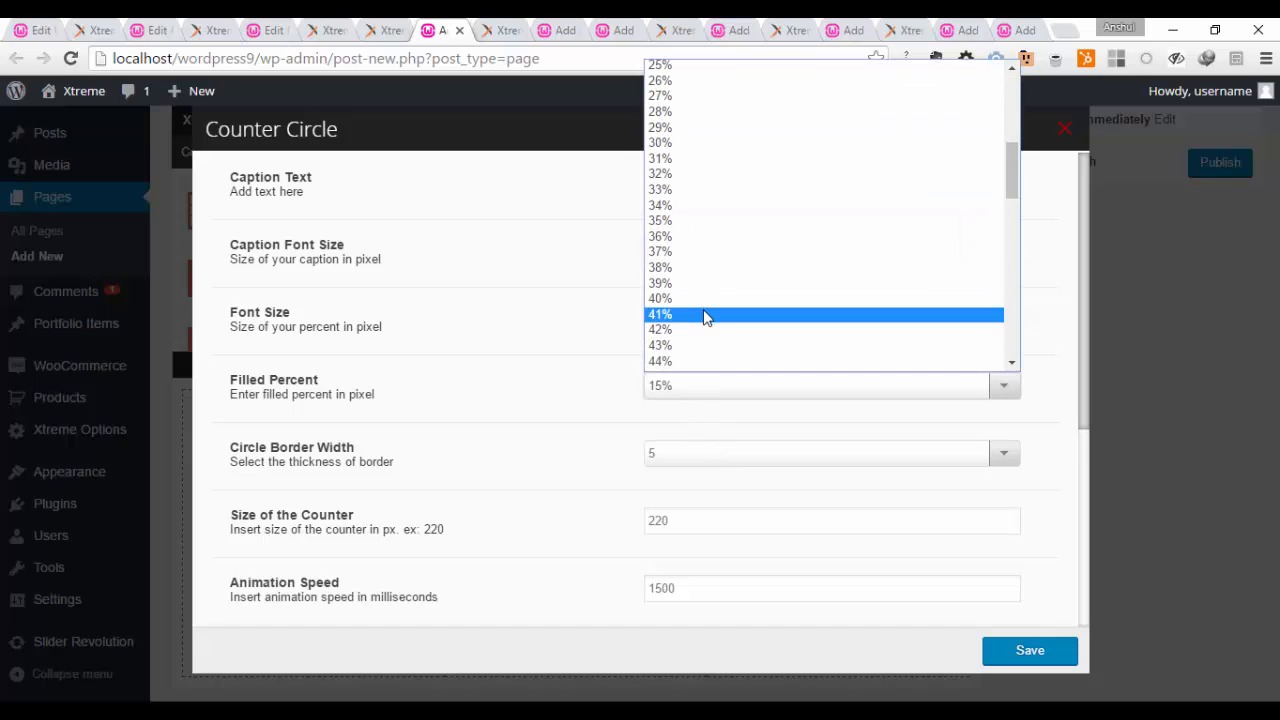
left_click(705, 317)
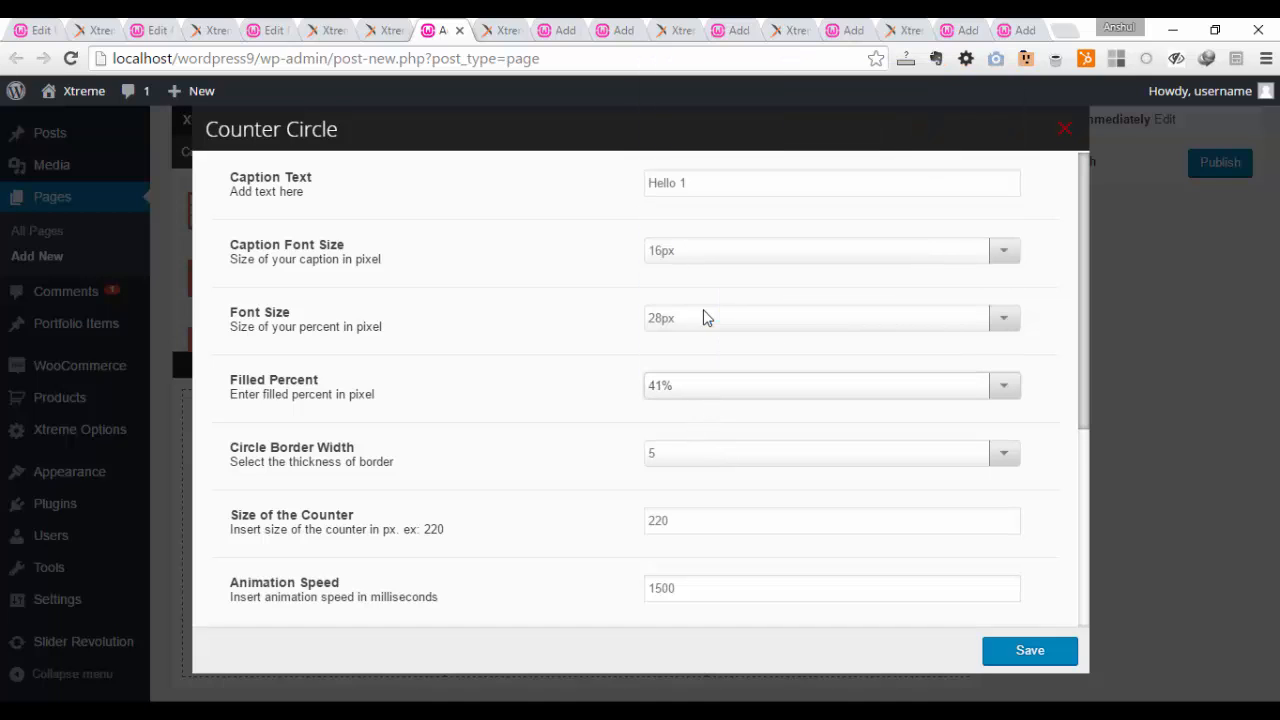
left_click(715, 459)
left_click(715, 459)
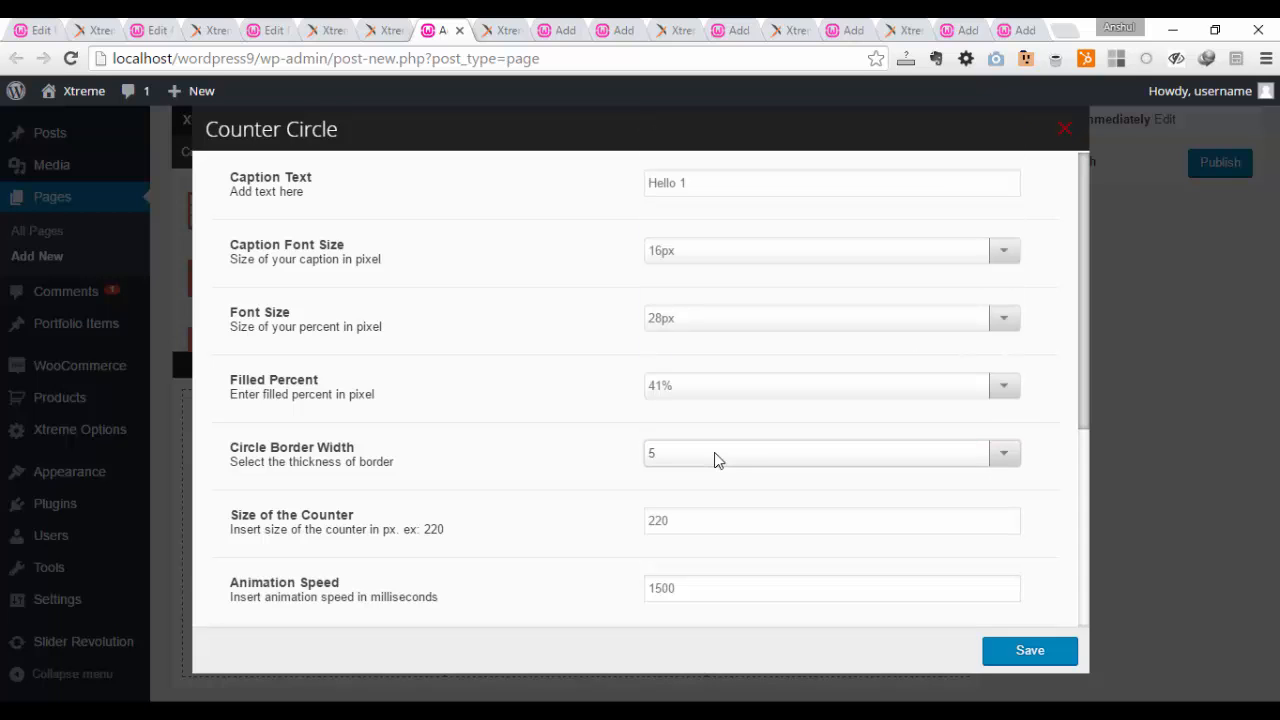
Step: Set the Counter Circle's animation speed to 1800 milliseconds
scroll(577, 508, "down", 1)
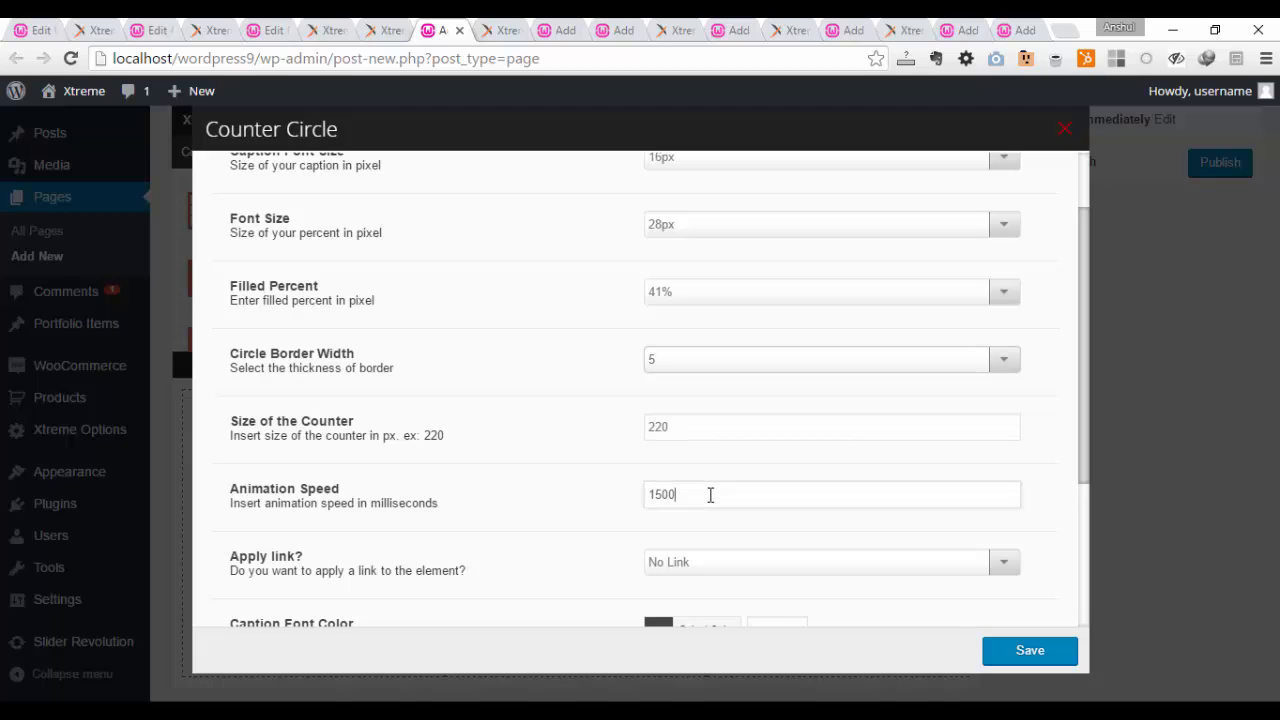
left_click_drag(709, 494, 634, 494)
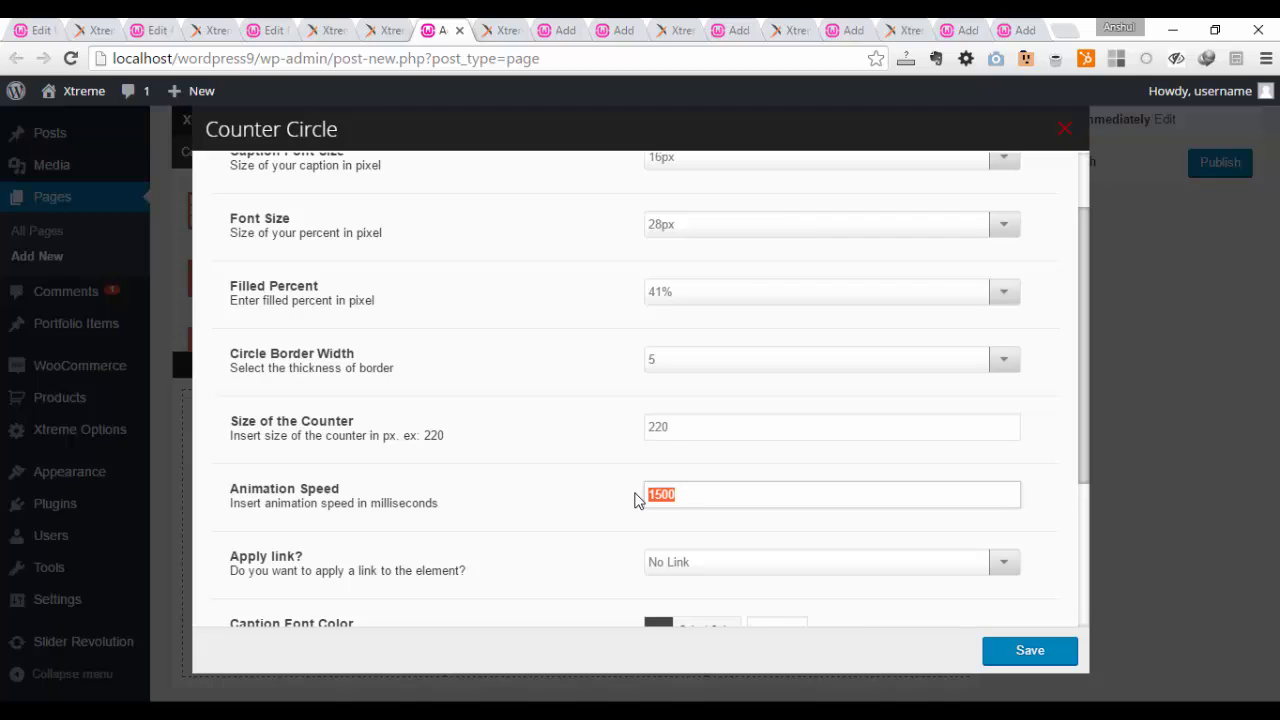
type("18")
Step: Set the Counter Circle's link option to Set Manually and keep opening in a new window at No
left_click_drag(1084, 334, 1084, 370)
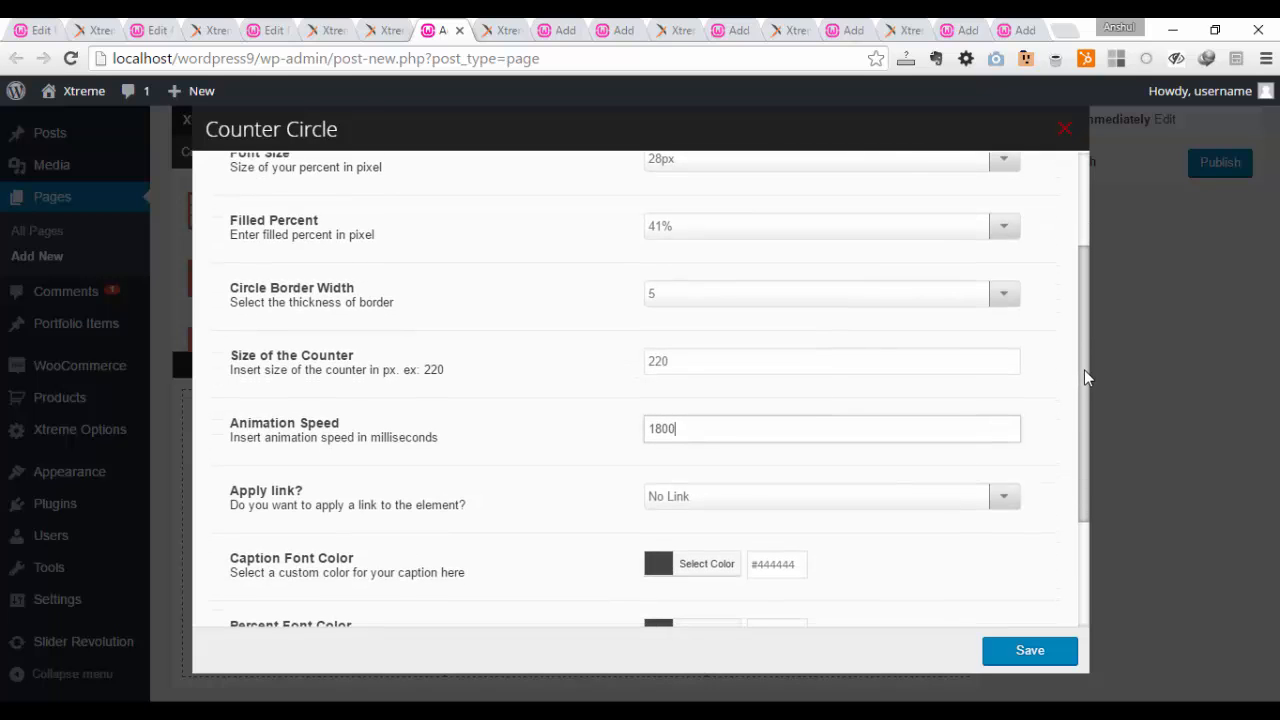
left_click(965, 503)
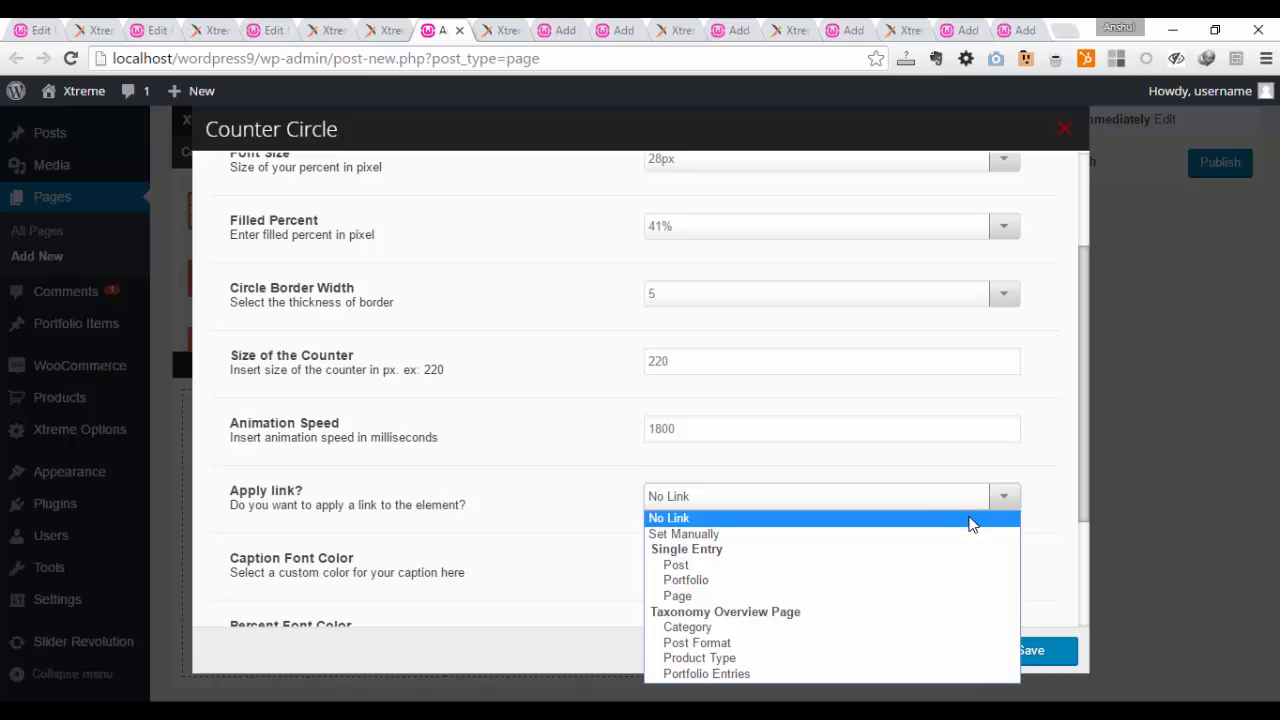
left_click(970, 534)
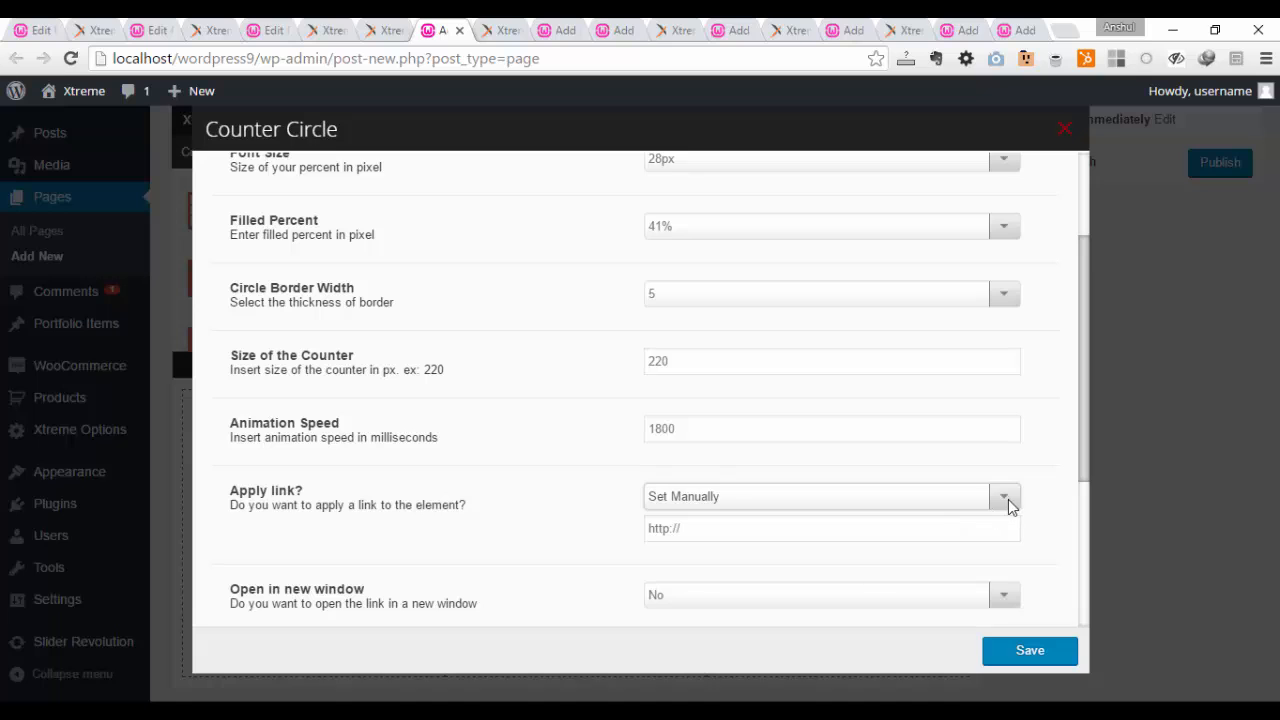
scroll(1066, 450, "down", 3)
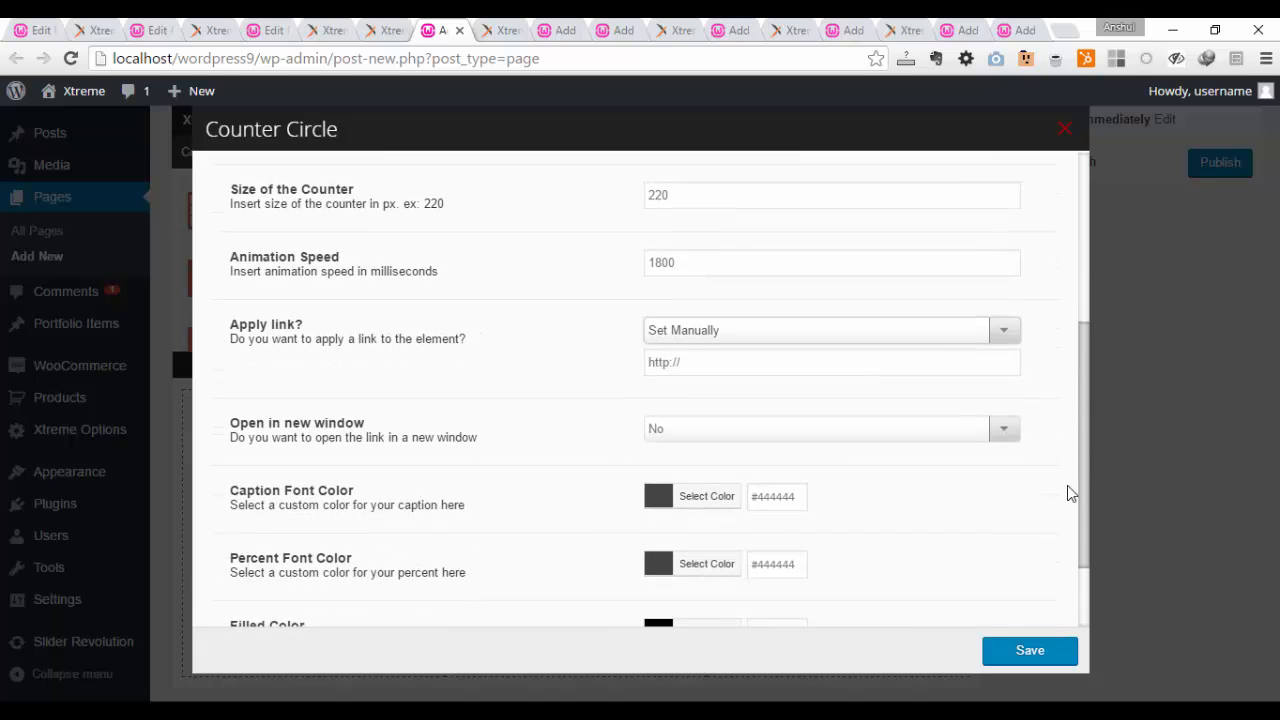
scroll(1067, 490, "down", 1)
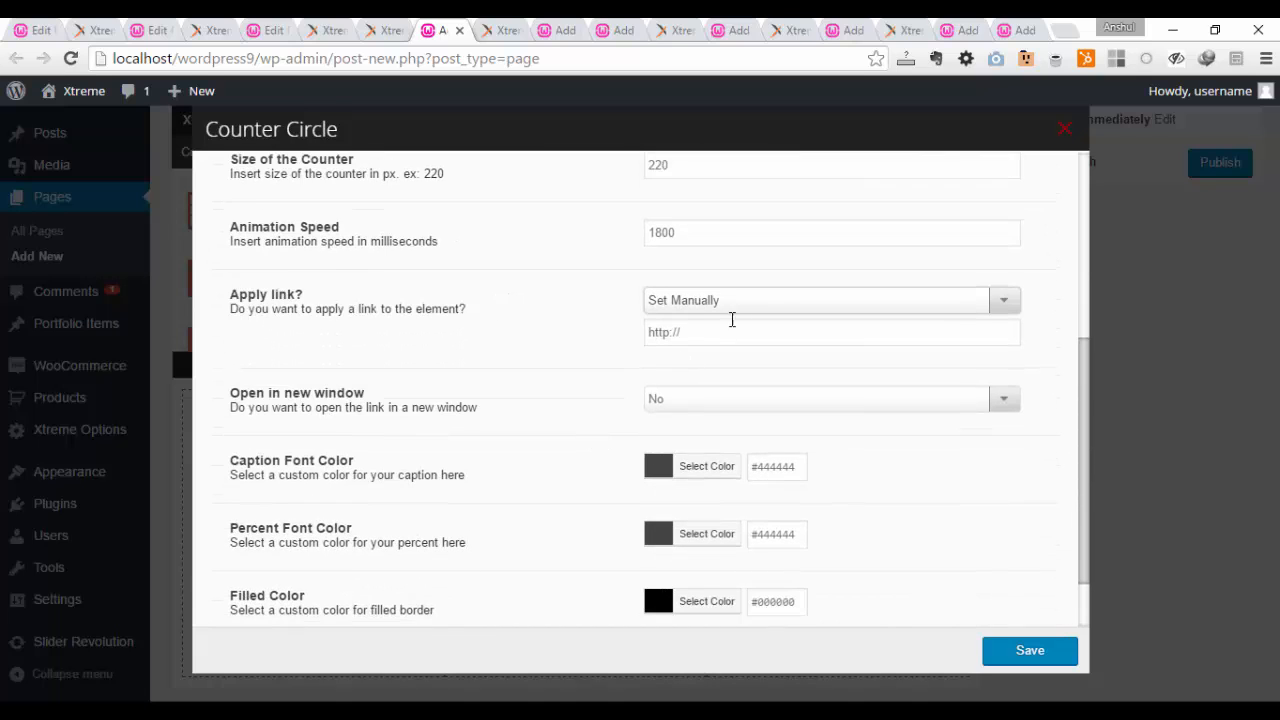
left_click(740, 399)
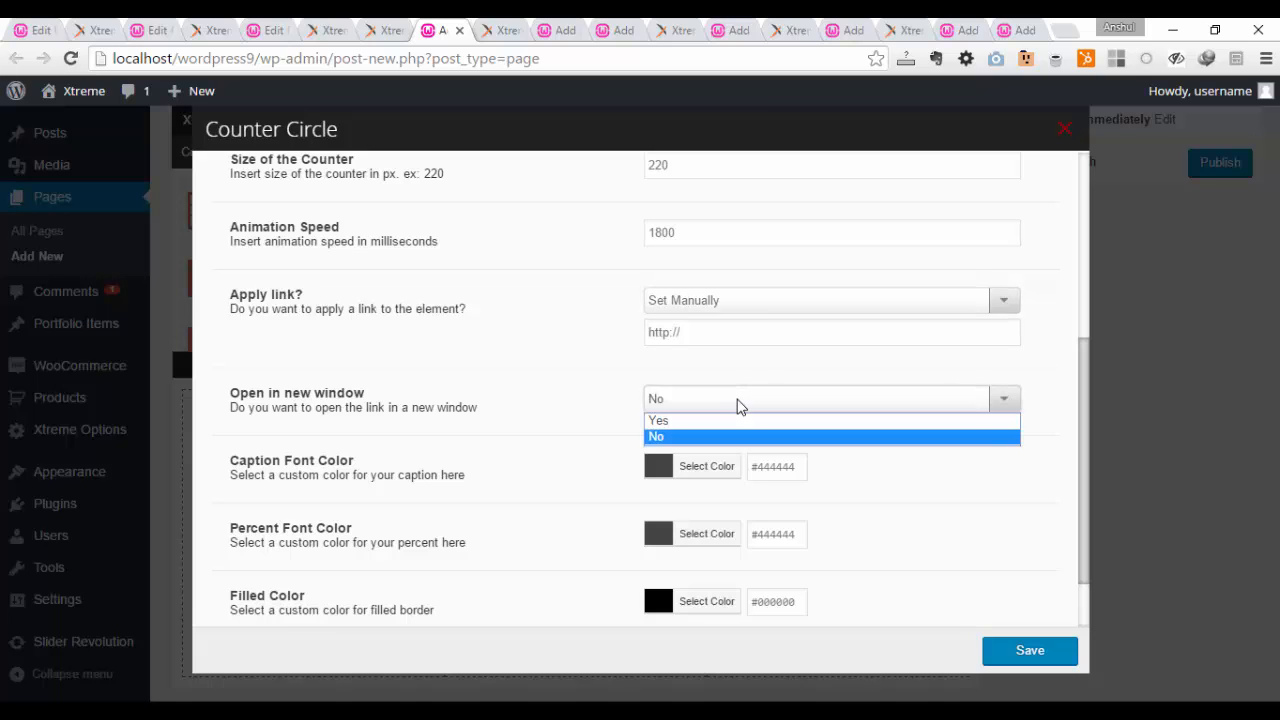
left_click(740, 405)
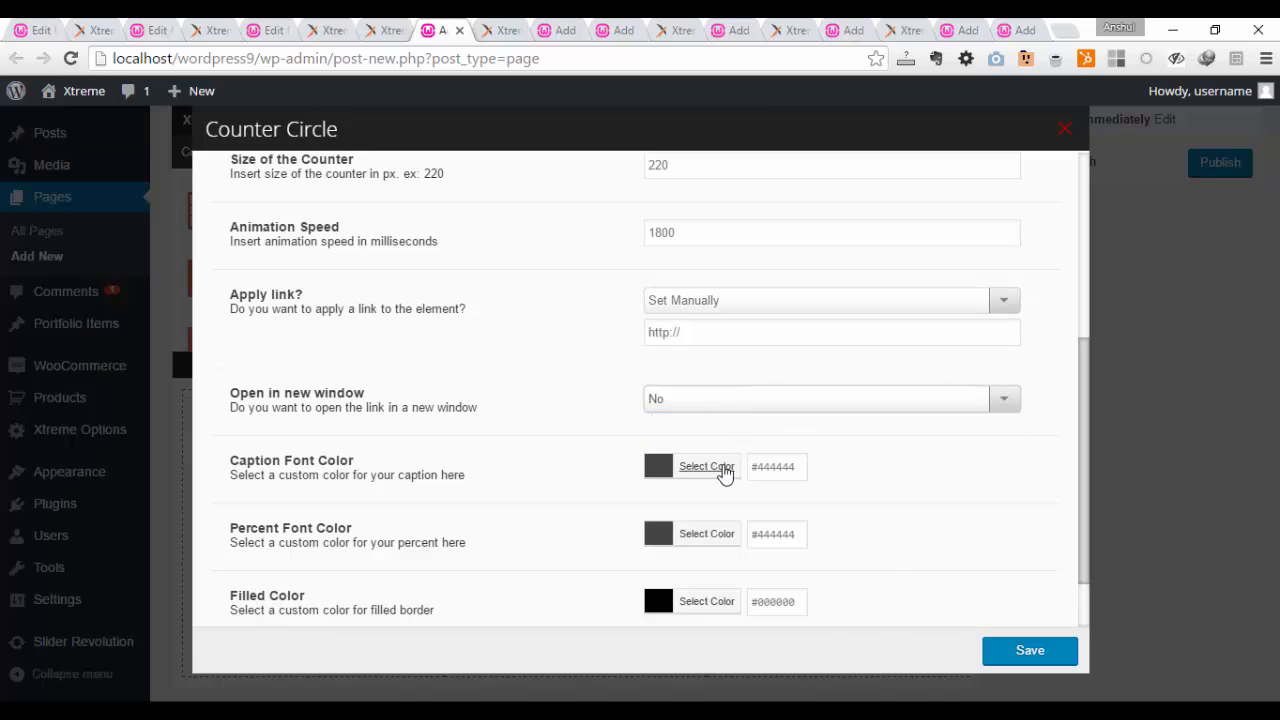
Step: Set the Counter Circle's caption font color to the purple preset #745f7e
left_click(725, 474)
scroll(894, 497, "down", 2)
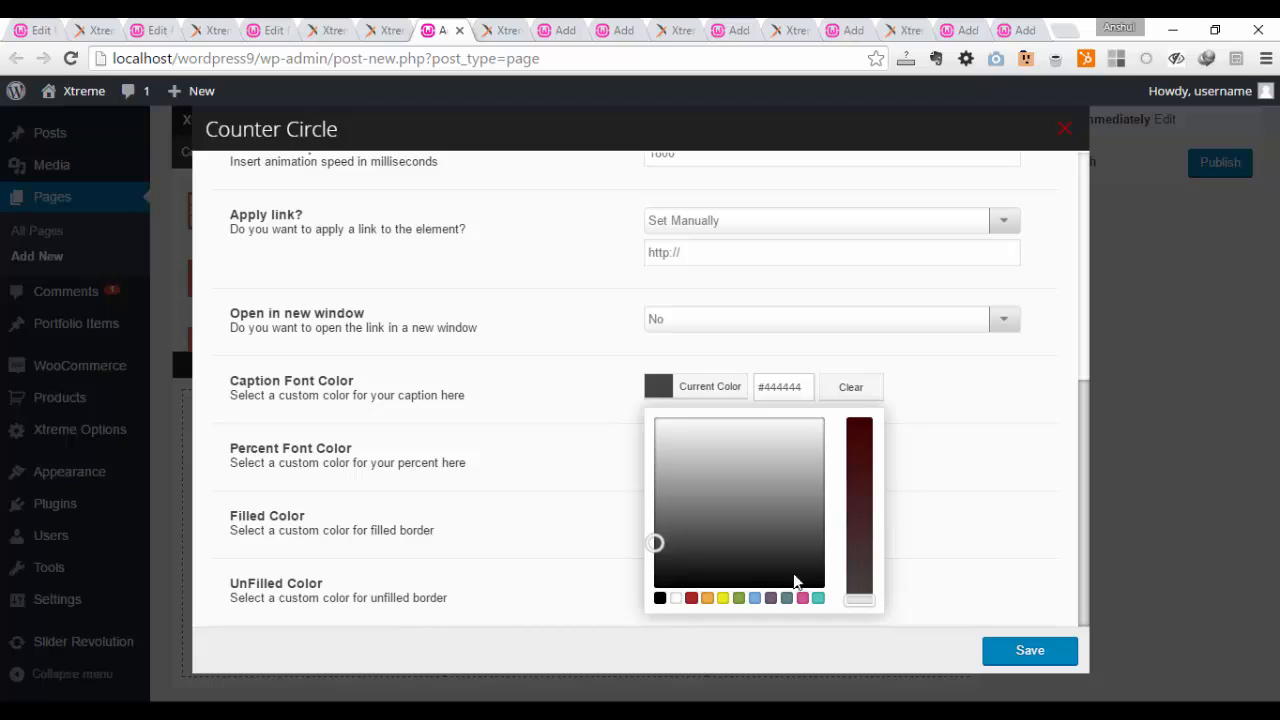
left_click(719, 597)
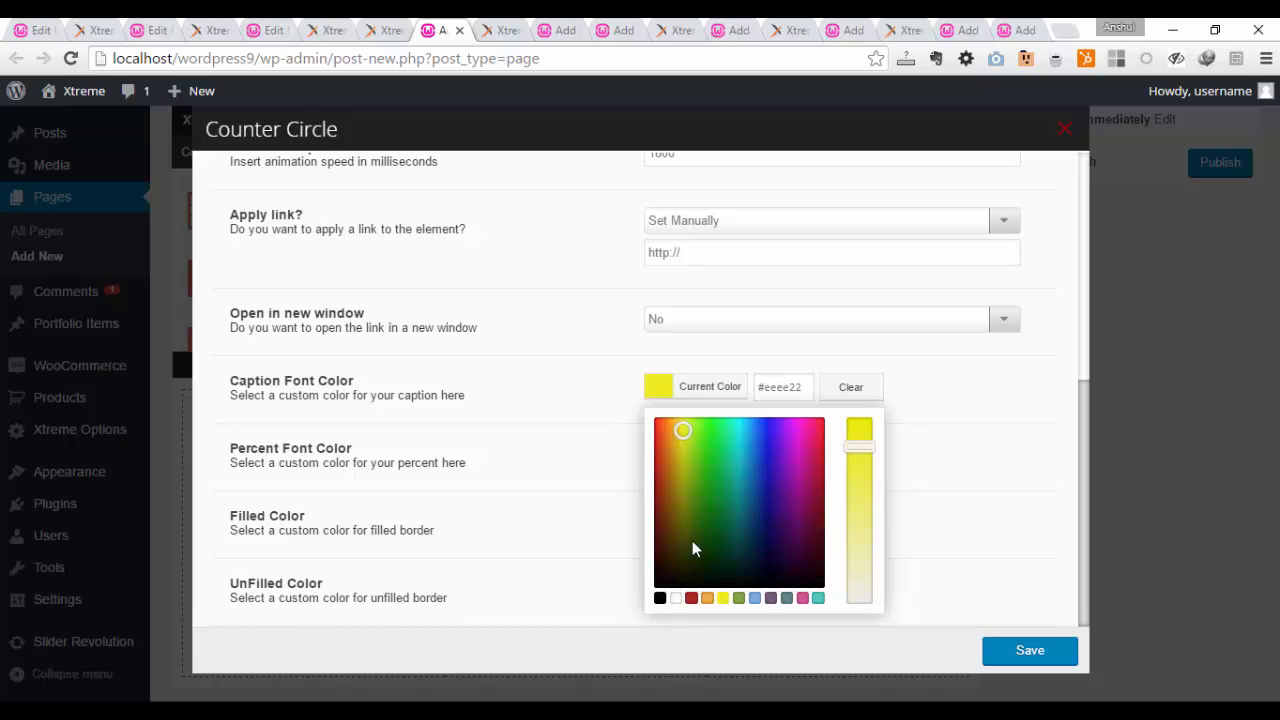
left_click(770, 598)
left_click(620, 469)
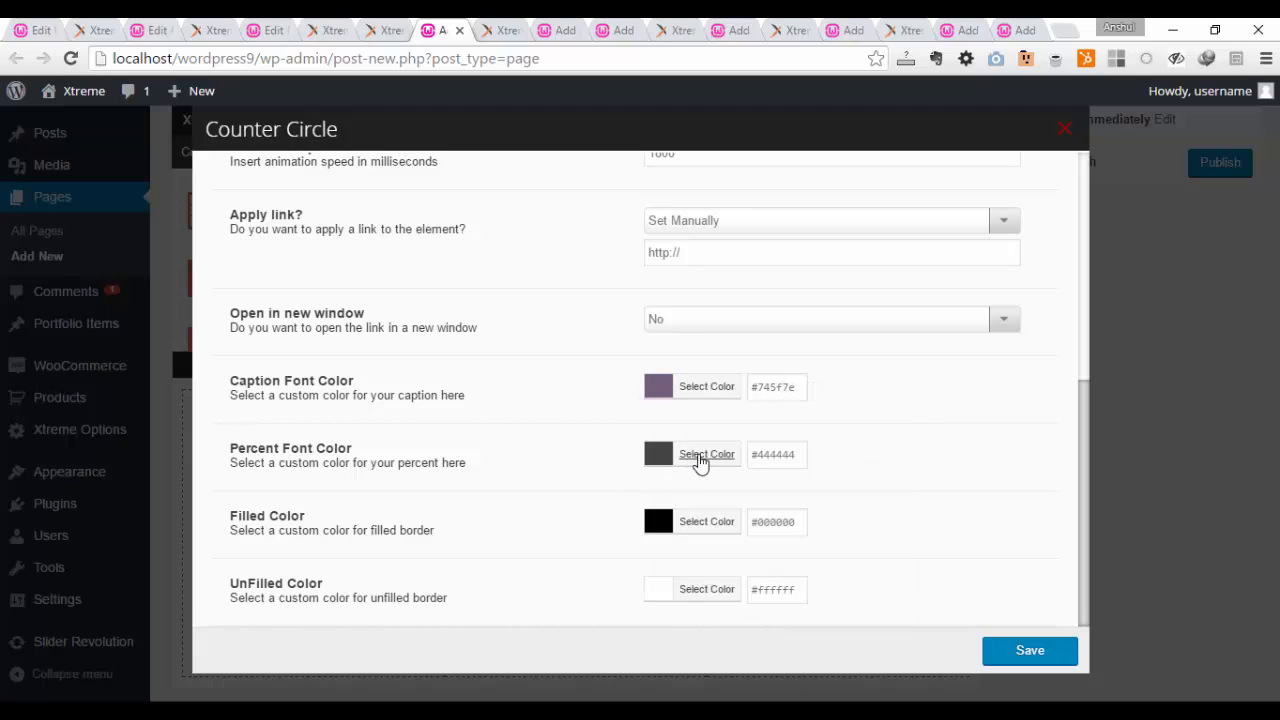
Step: Set the Counter Circle's percent font color to the pink preset #d65799
left_click(702, 457)
scroll(740, 540, "down", 1)
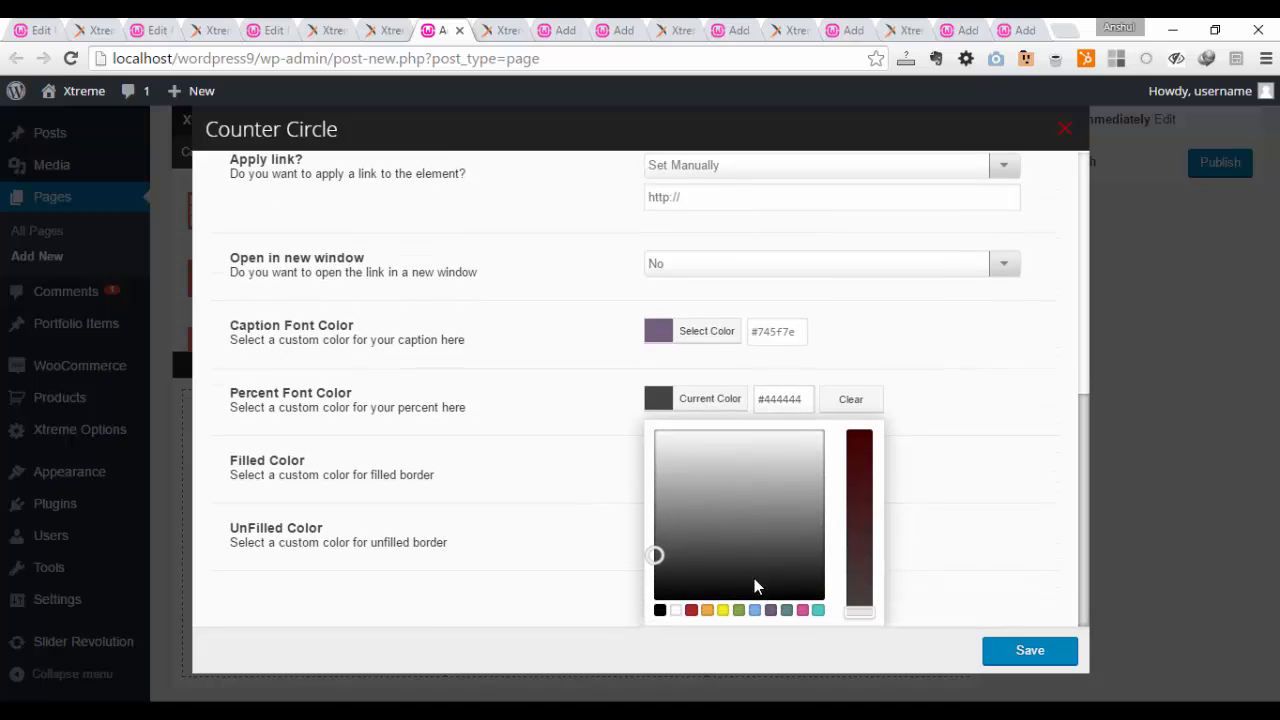
left_click(803, 611)
left_click(600, 495)
Step: Set the Counter Circle's filled border color to the orange preset #edae44
left_click(695, 520)
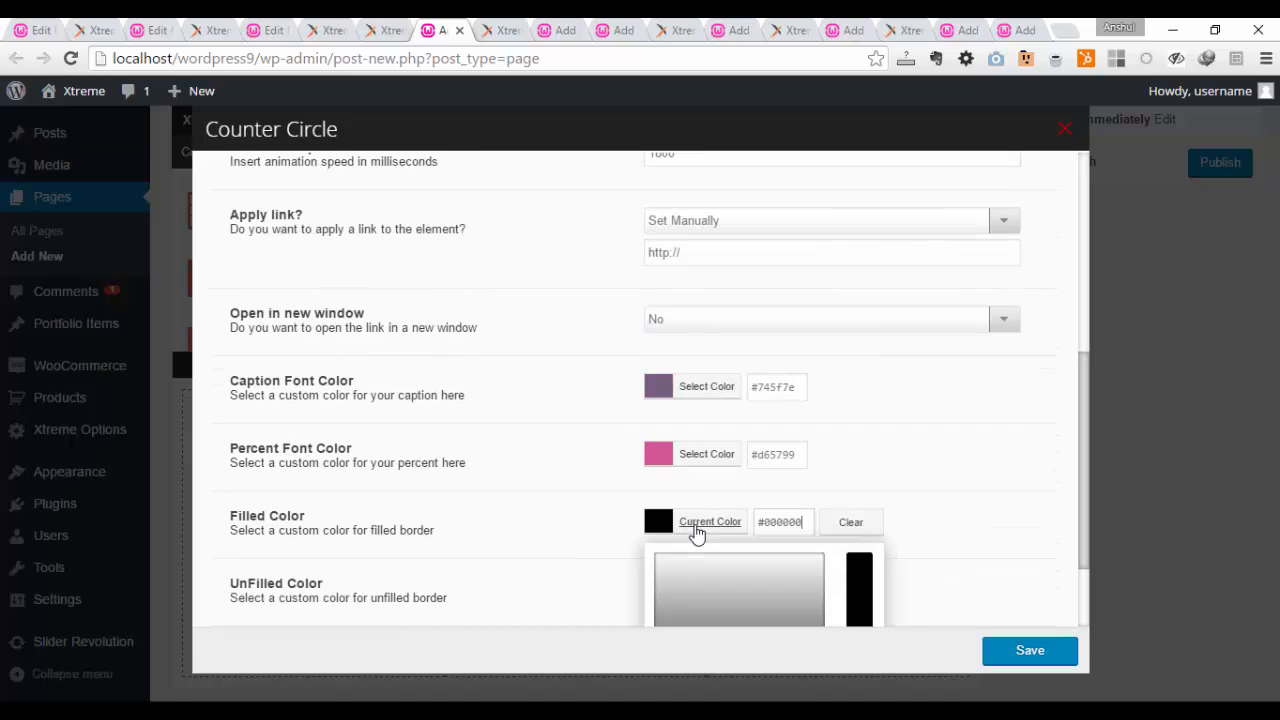
scroll(720, 580, "down", 2)
left_click(706, 610)
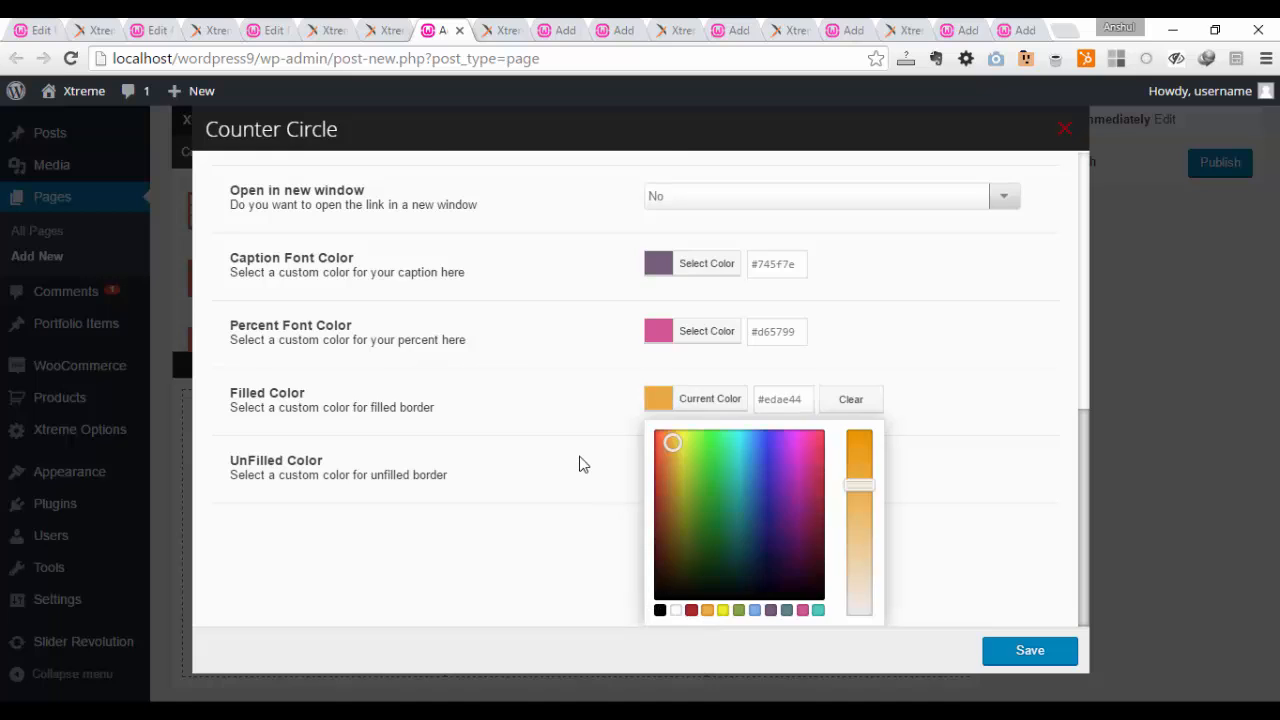
left_click(580, 463)
Step: Keep the Counter Circle's unfilled border color at #ffffff and save the element
left_click(710, 590)
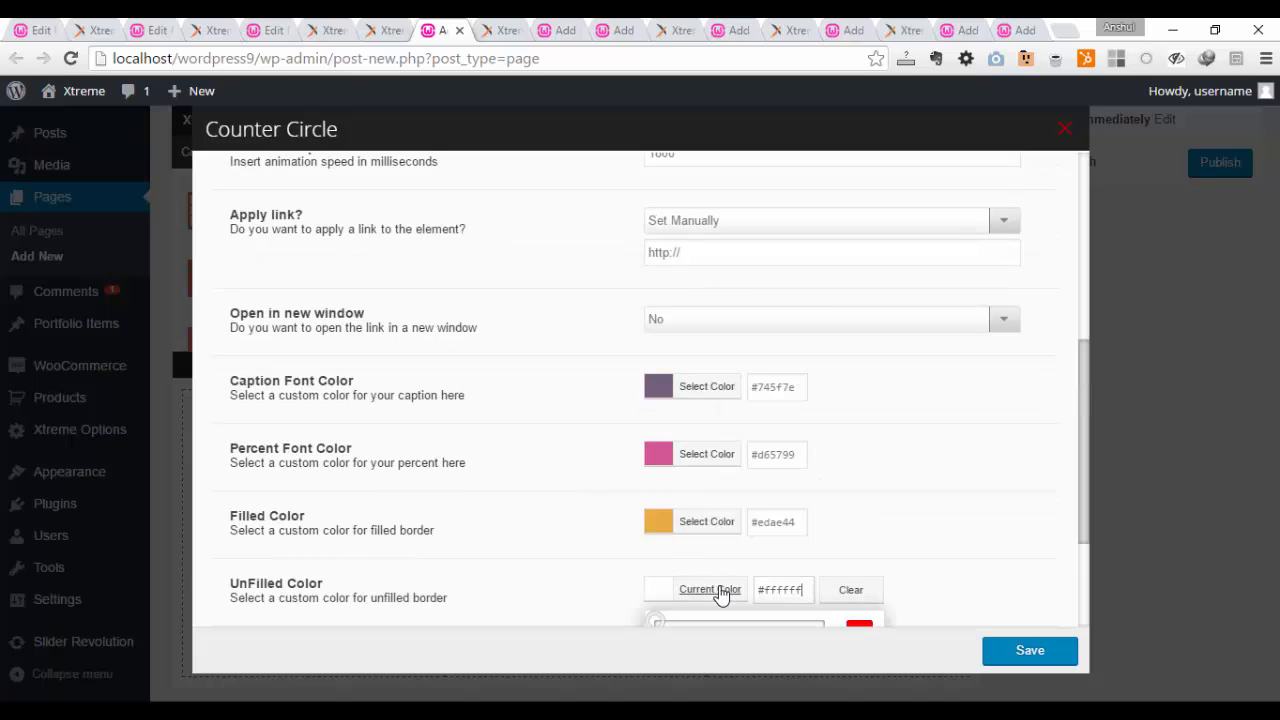
left_click(543, 529)
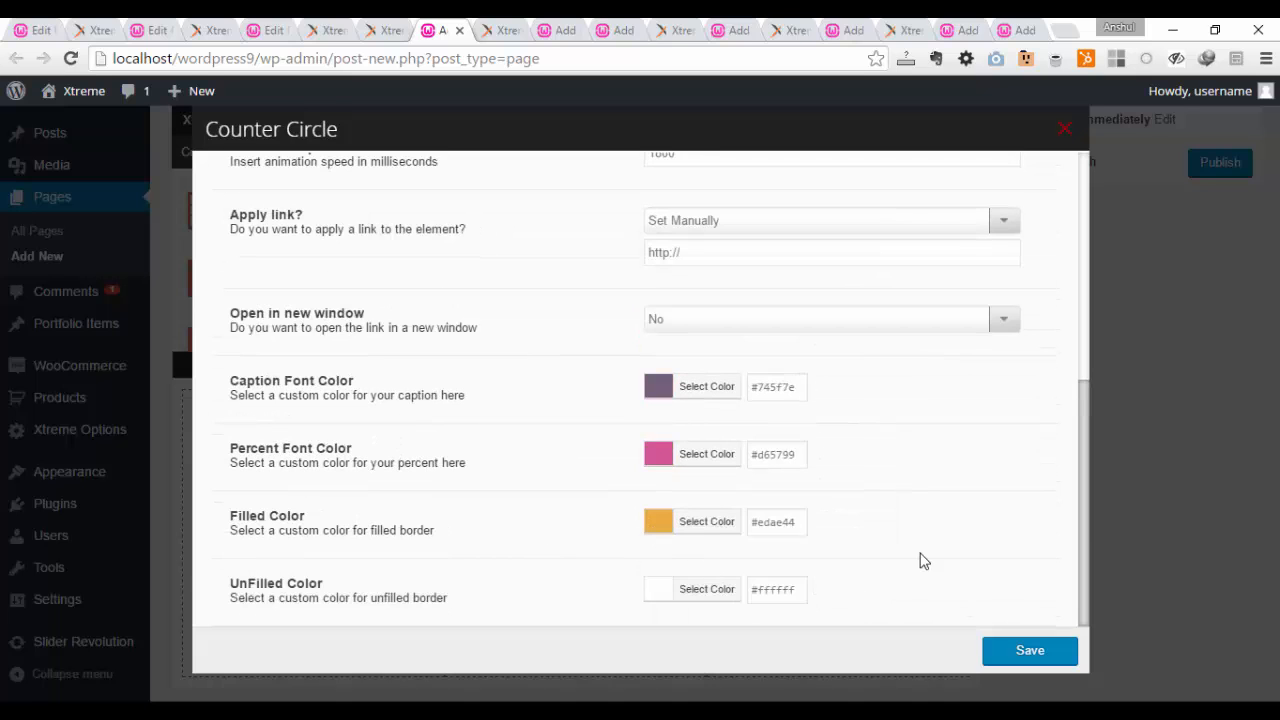
left_click(1019, 648)
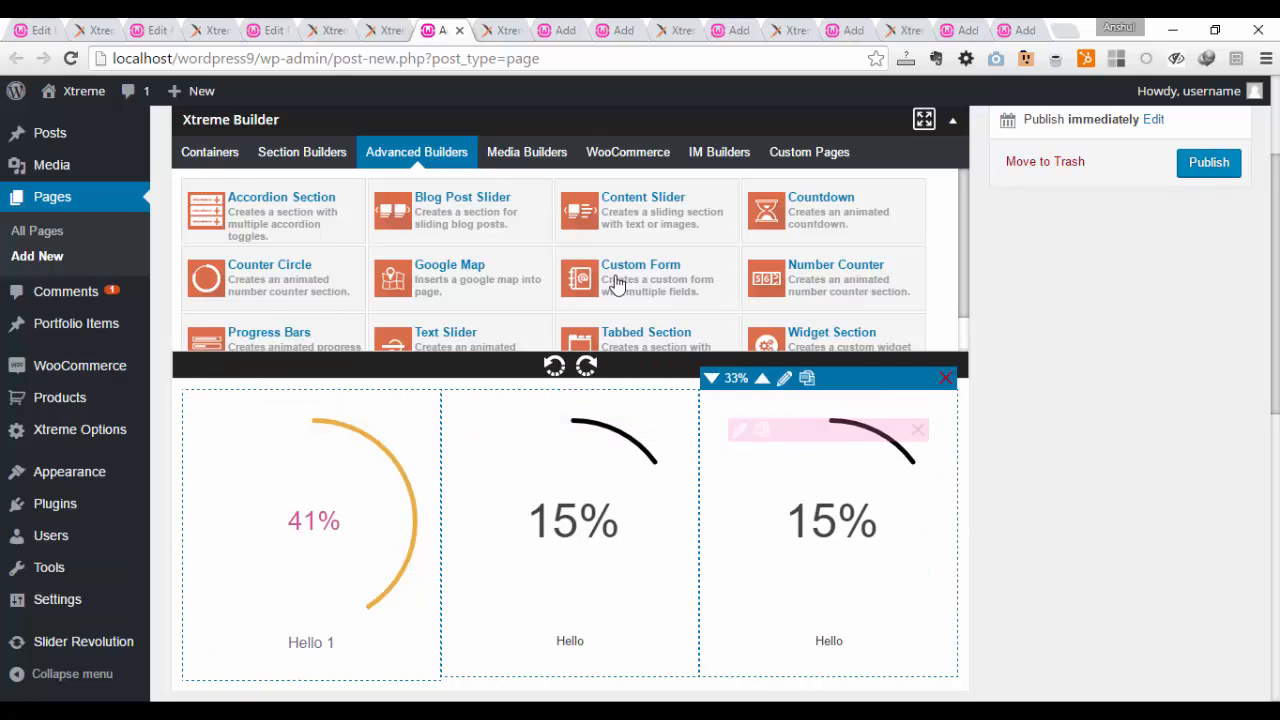
Step: Reload the Counter Circle demo page and look over its animated circle examples
left_click(503, 30)
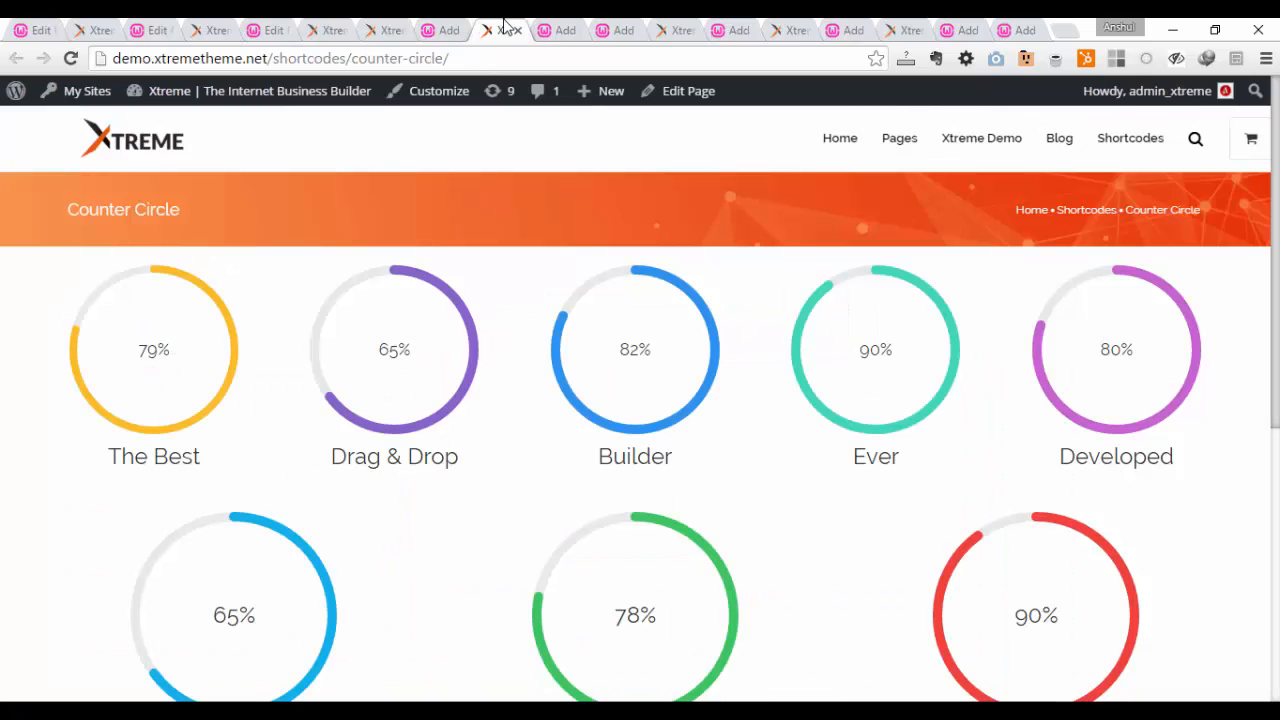
left_click(70, 58)
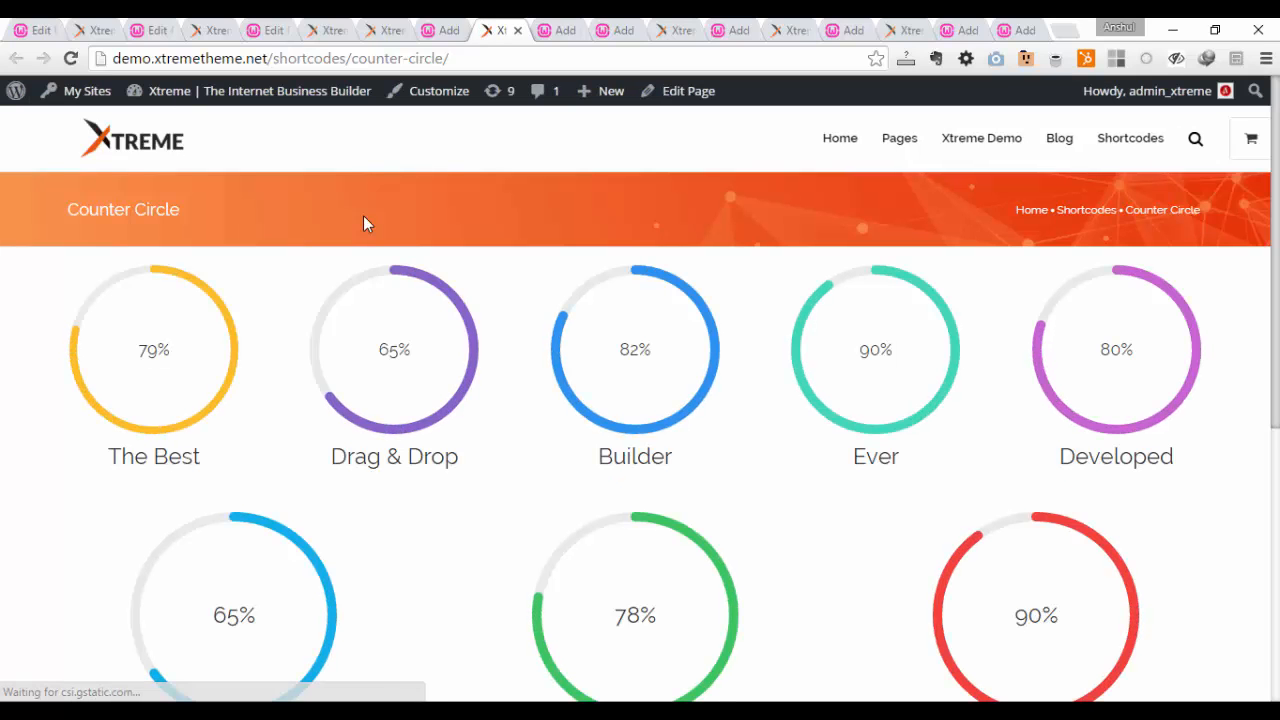
scroll(434, 443, "down", 2)
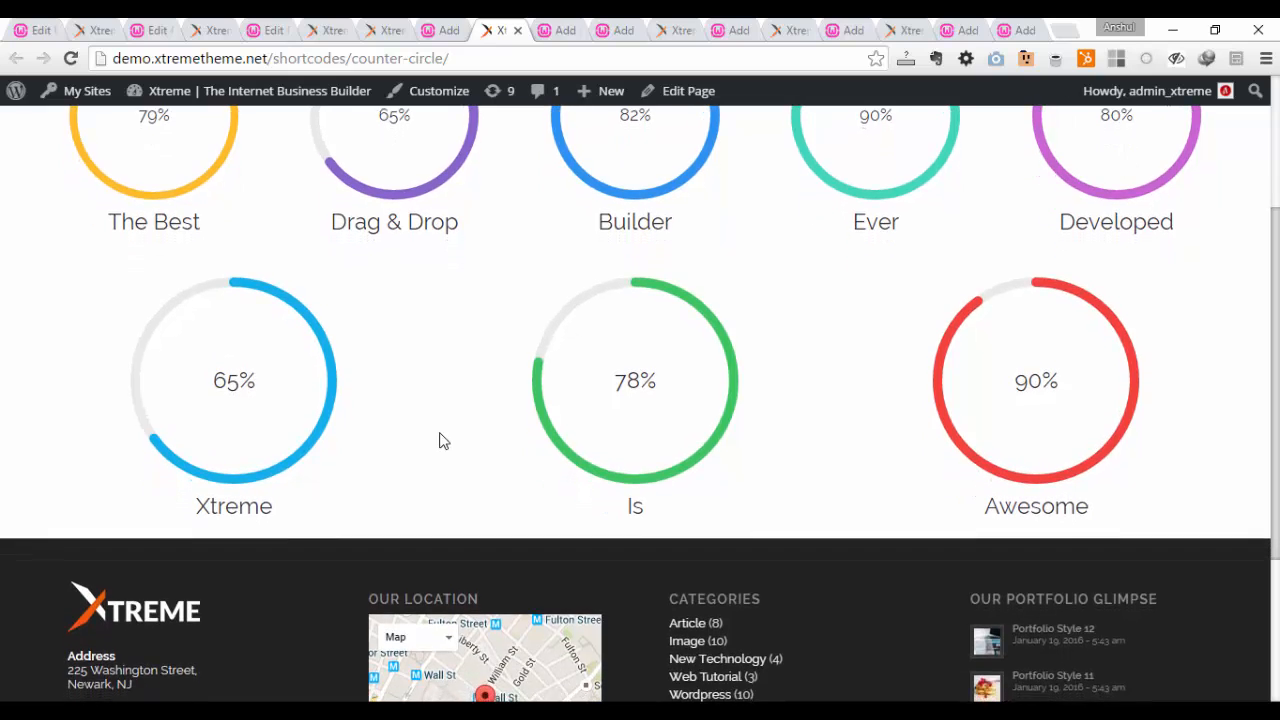
scroll(441, 438, "up", 2)
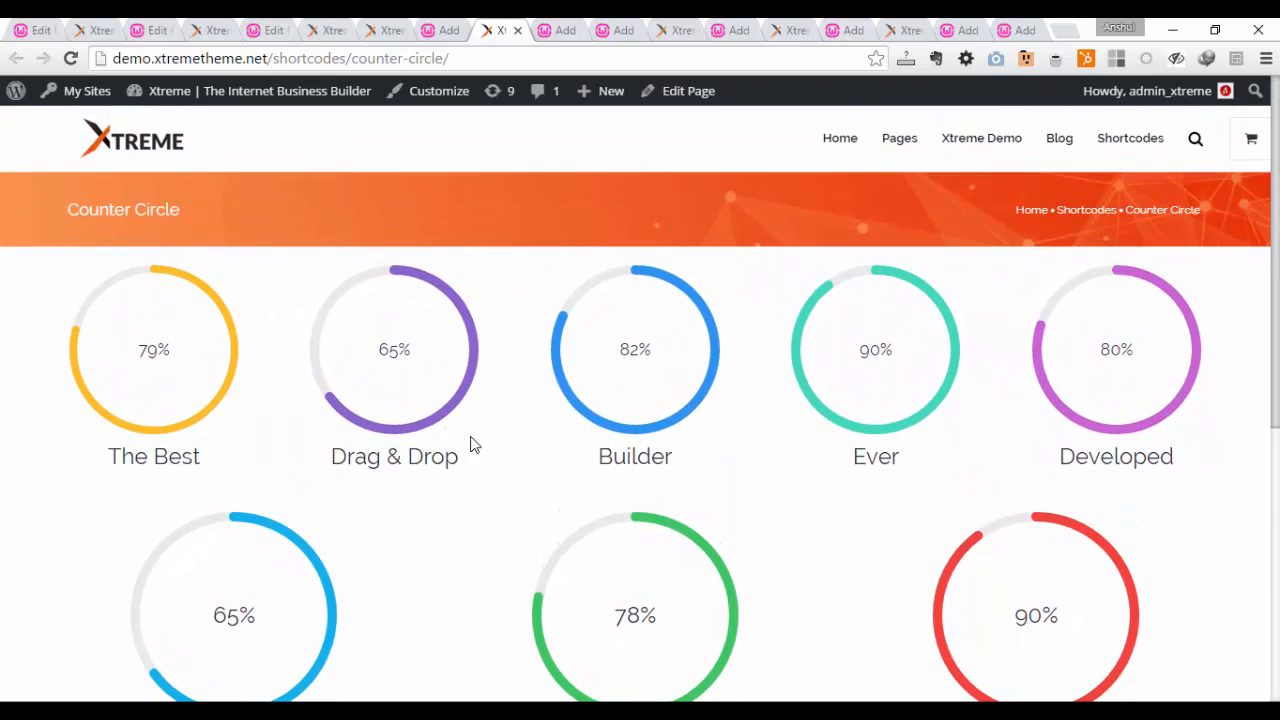
Step: Open the Custom Form element on the e-mail form page for editing and replace its inbox email with a new recipient address
left_click(561, 28)
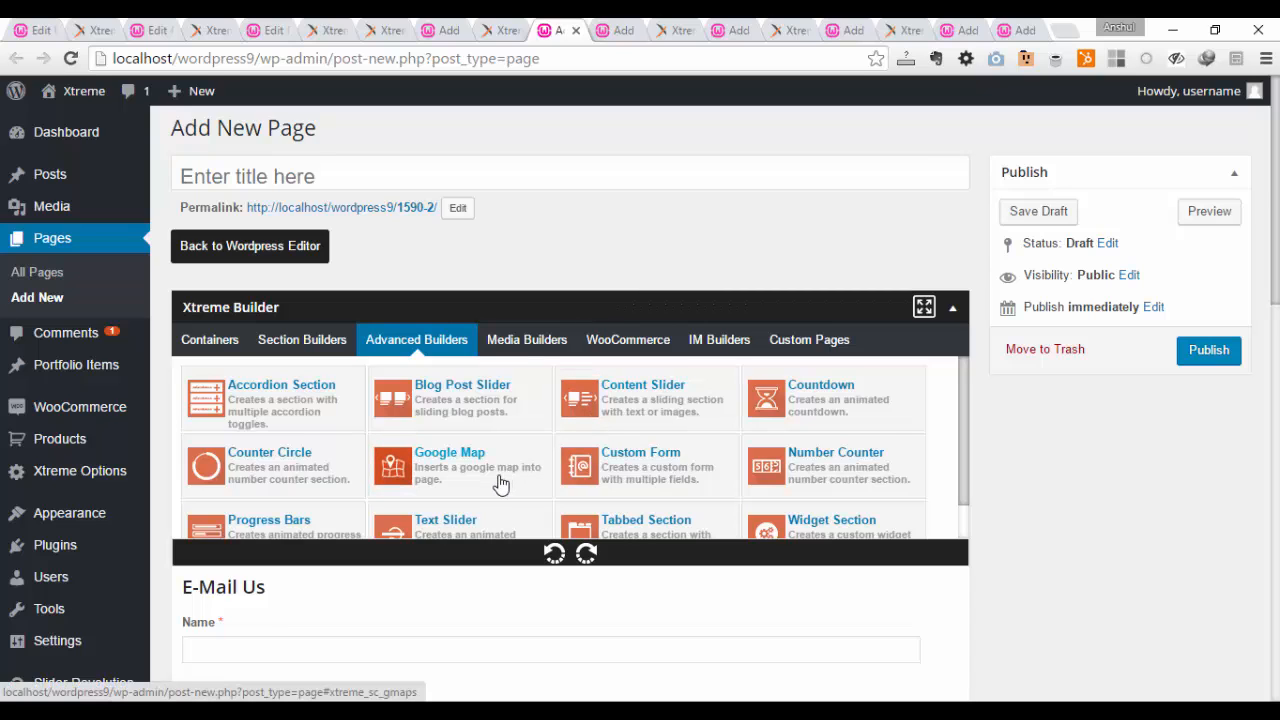
scroll(586, 484, "down", 1)
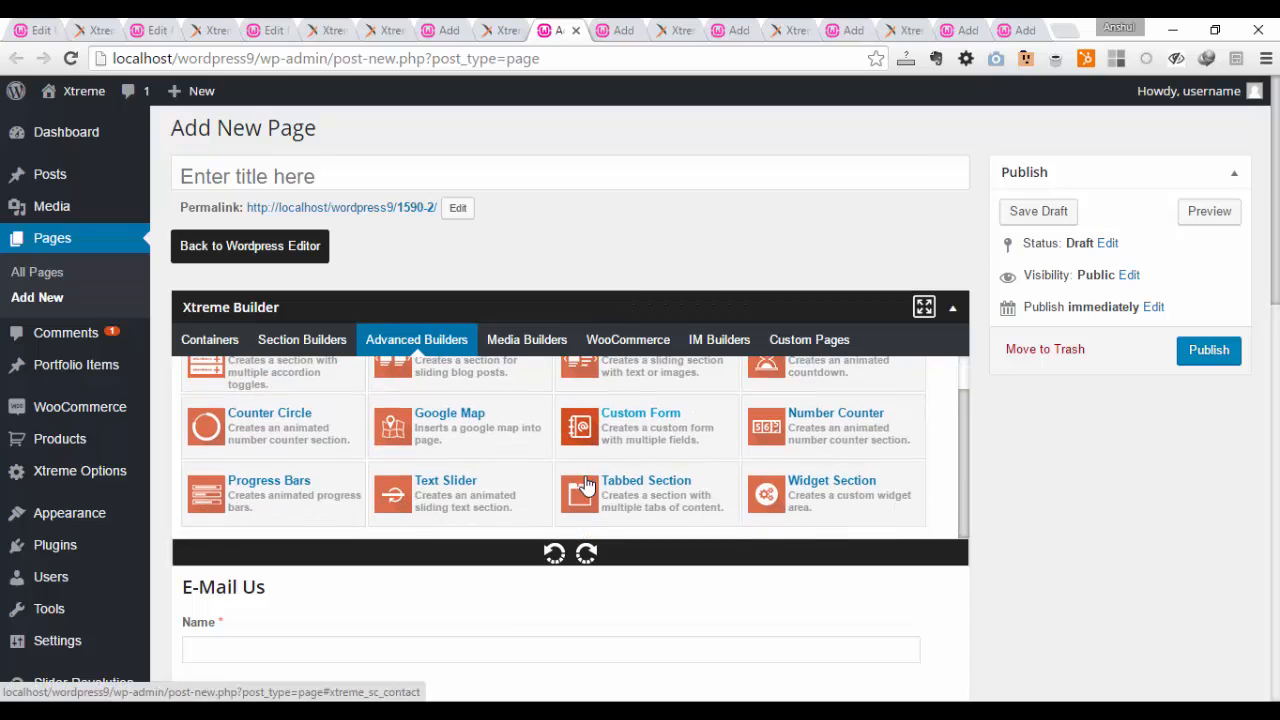
scroll(497, 560, "down", 3)
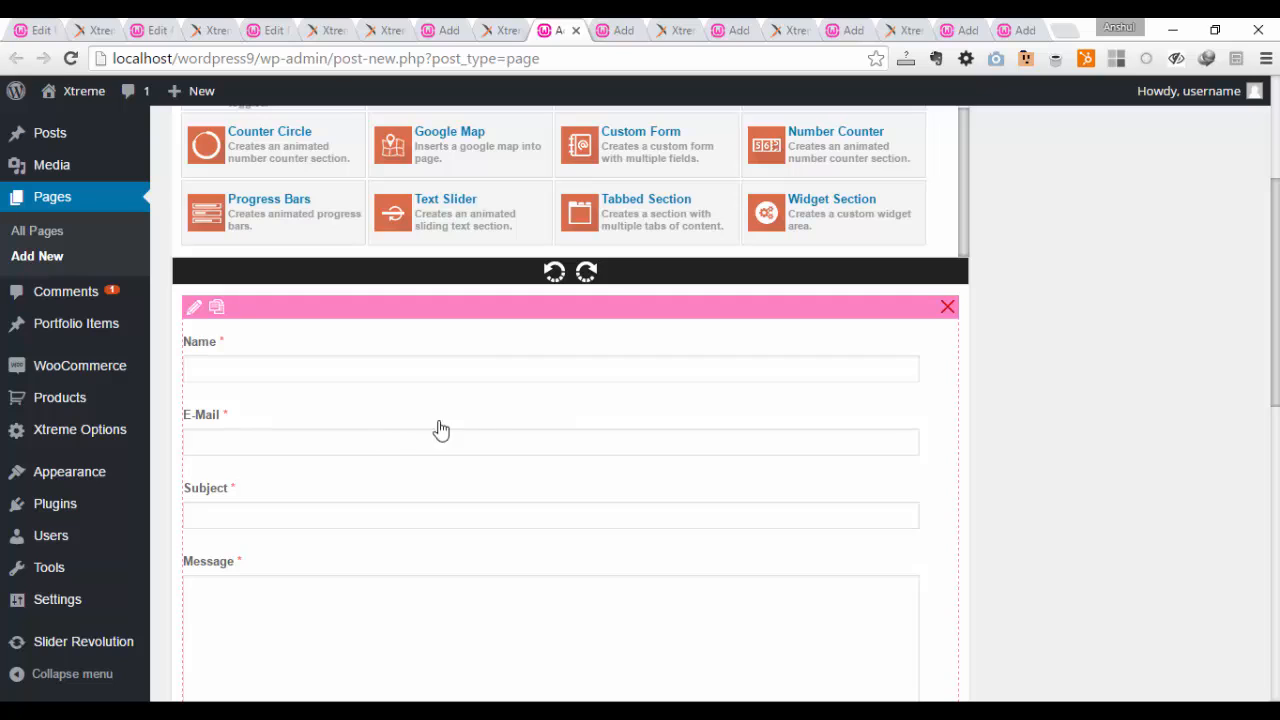
left_click(196, 312)
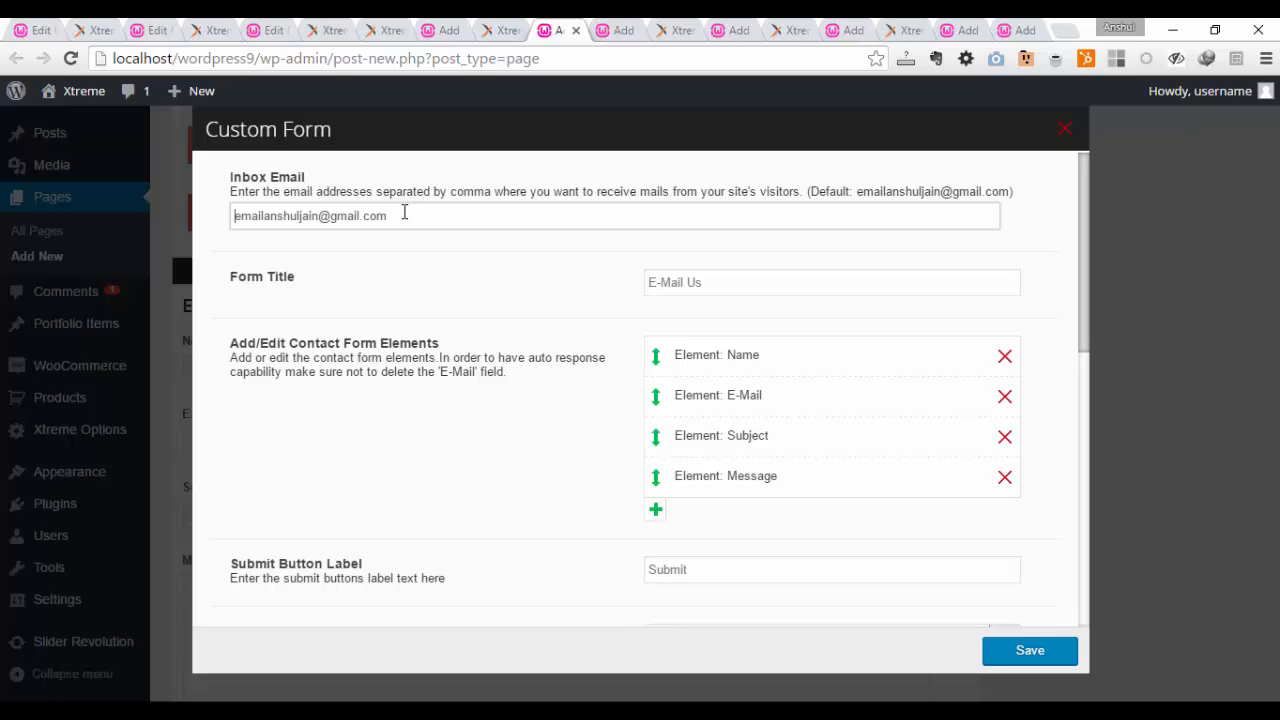
left_click_drag(398, 213, 234, 218)
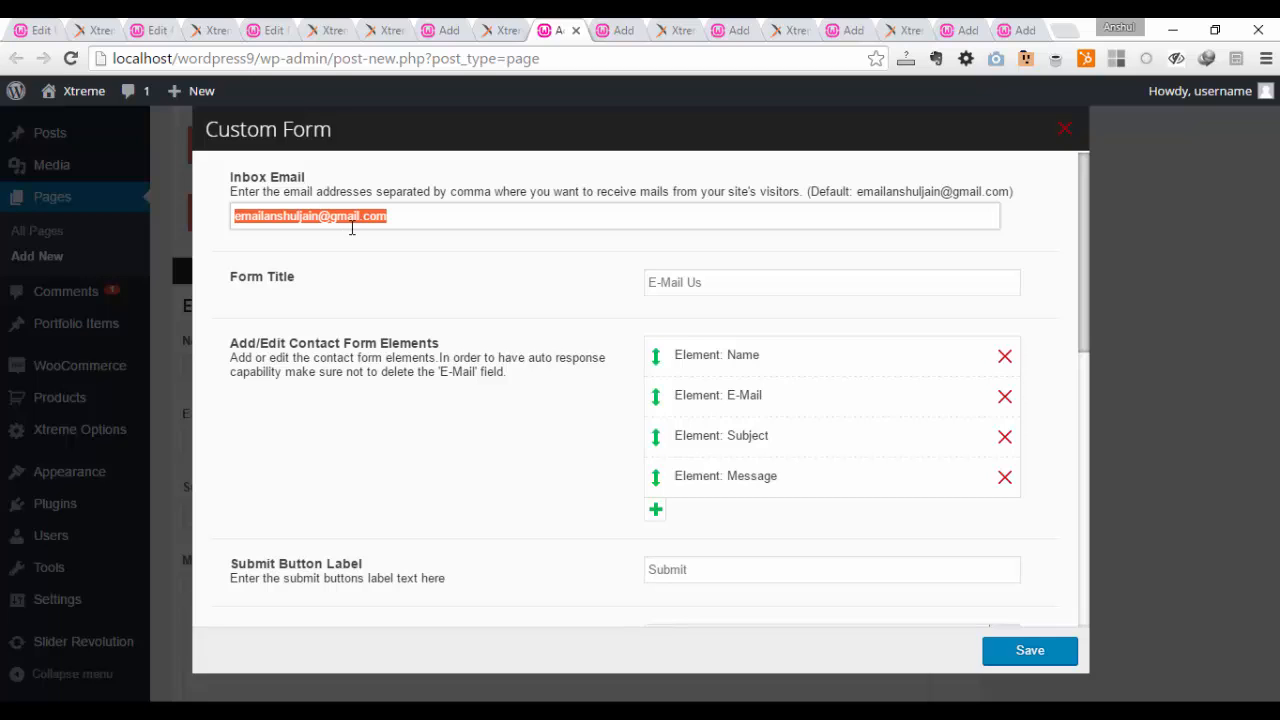
key("BackSpace")
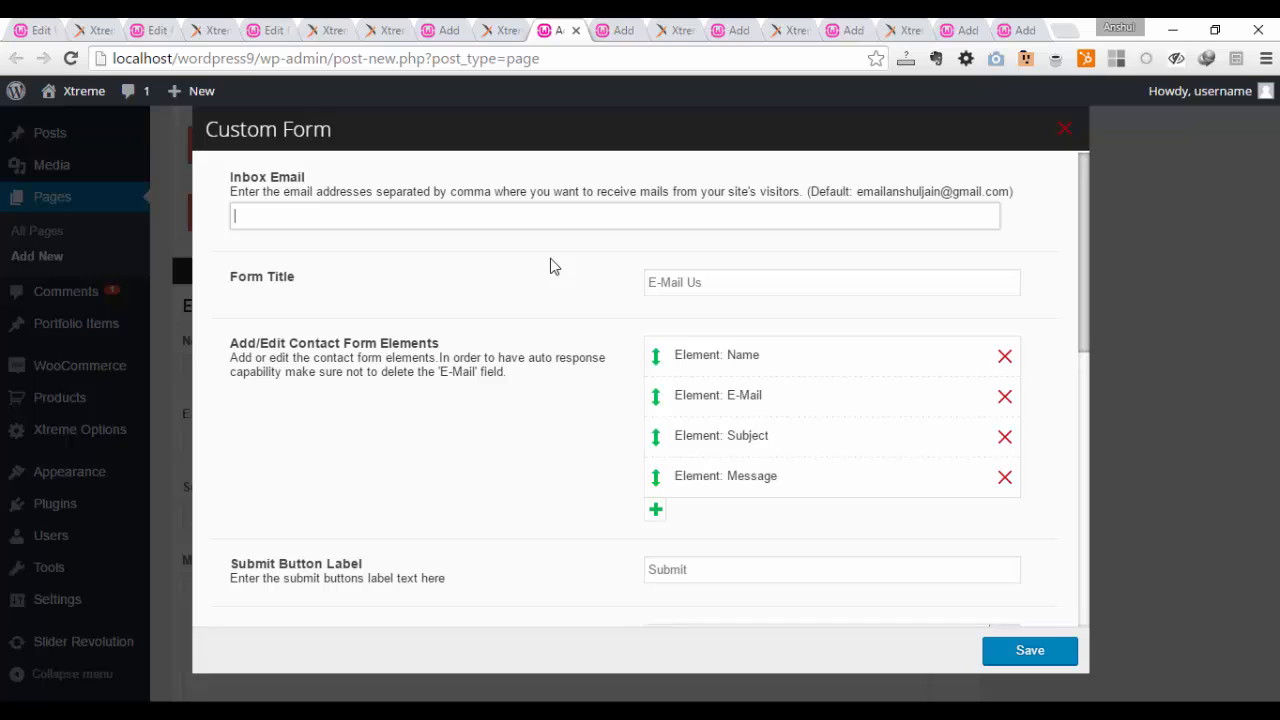
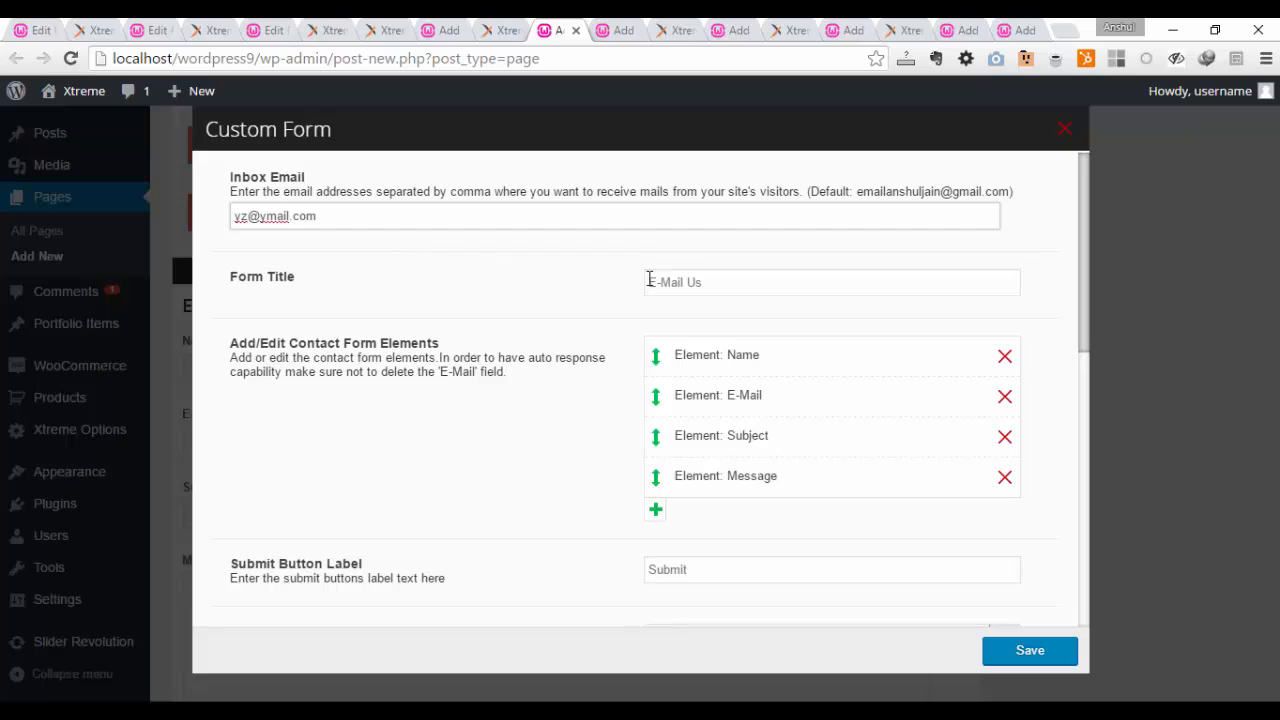
Step: Change the custom form's title to "Contact Us"
left_click_drag(702, 283, 643, 272)
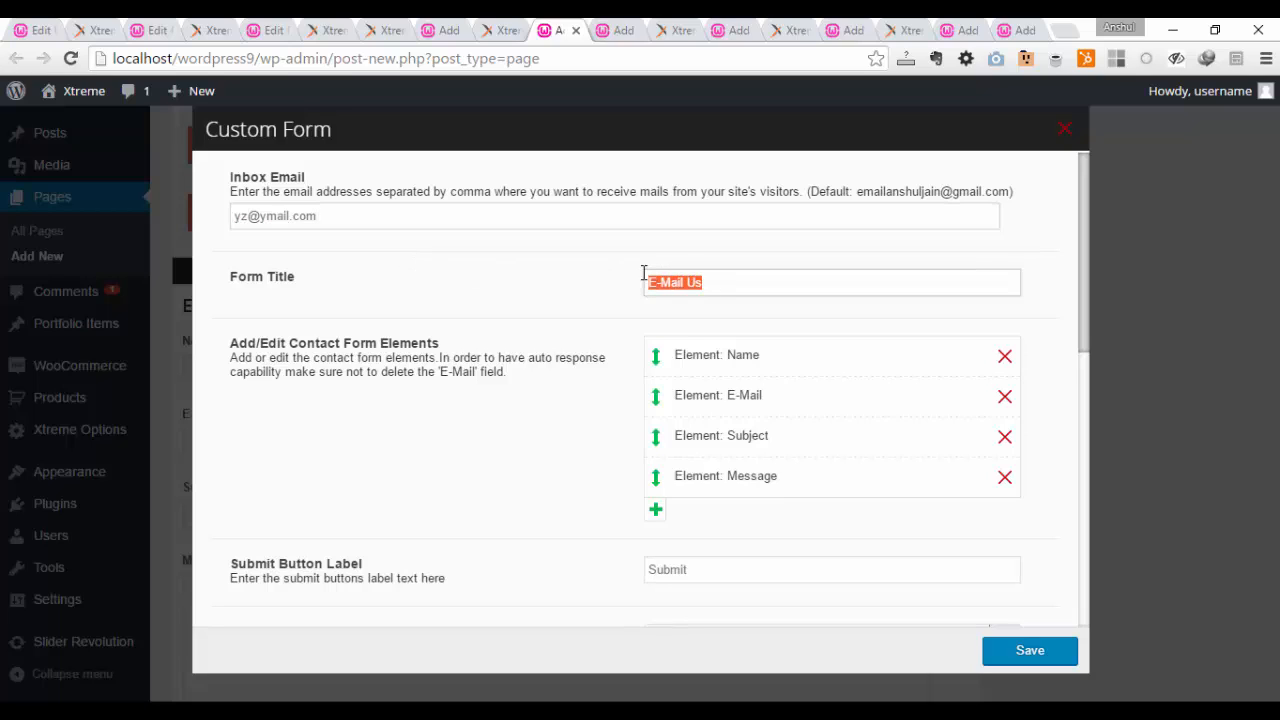
type("Contact Us")
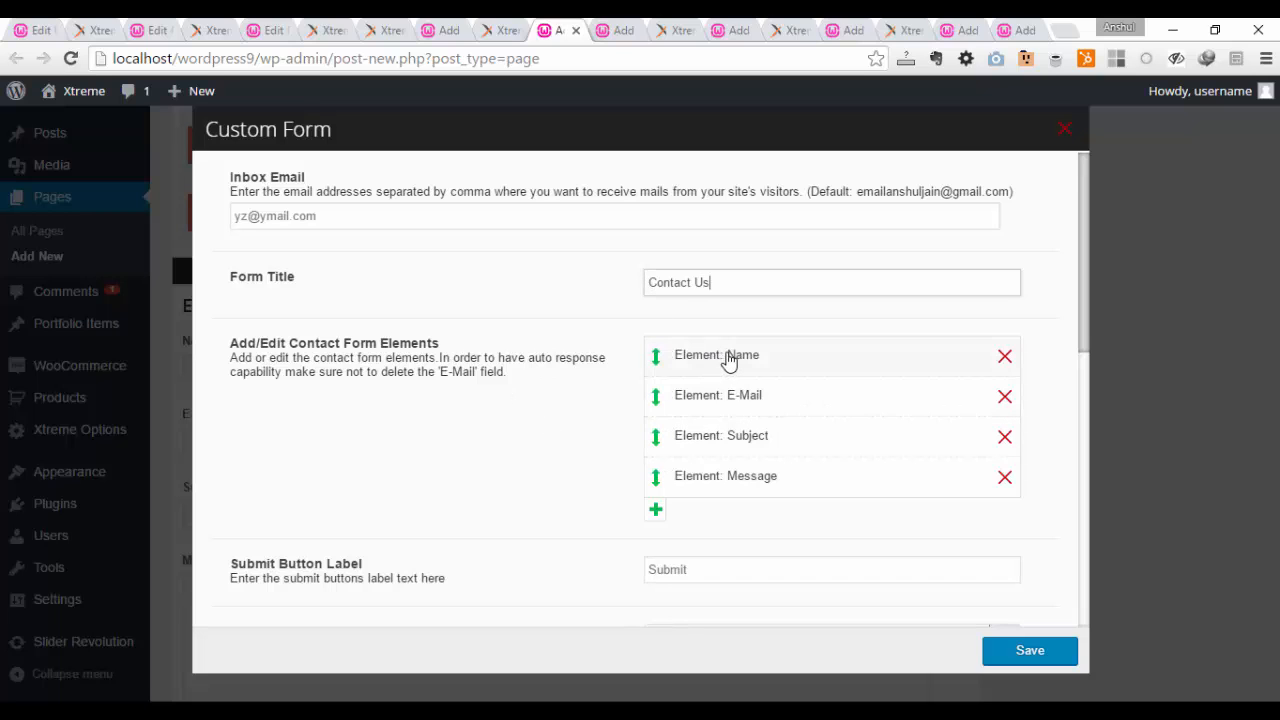
Step: Examine the type, validation and width options of the form's Name element and save it with its existing settings
left_click(758, 363)
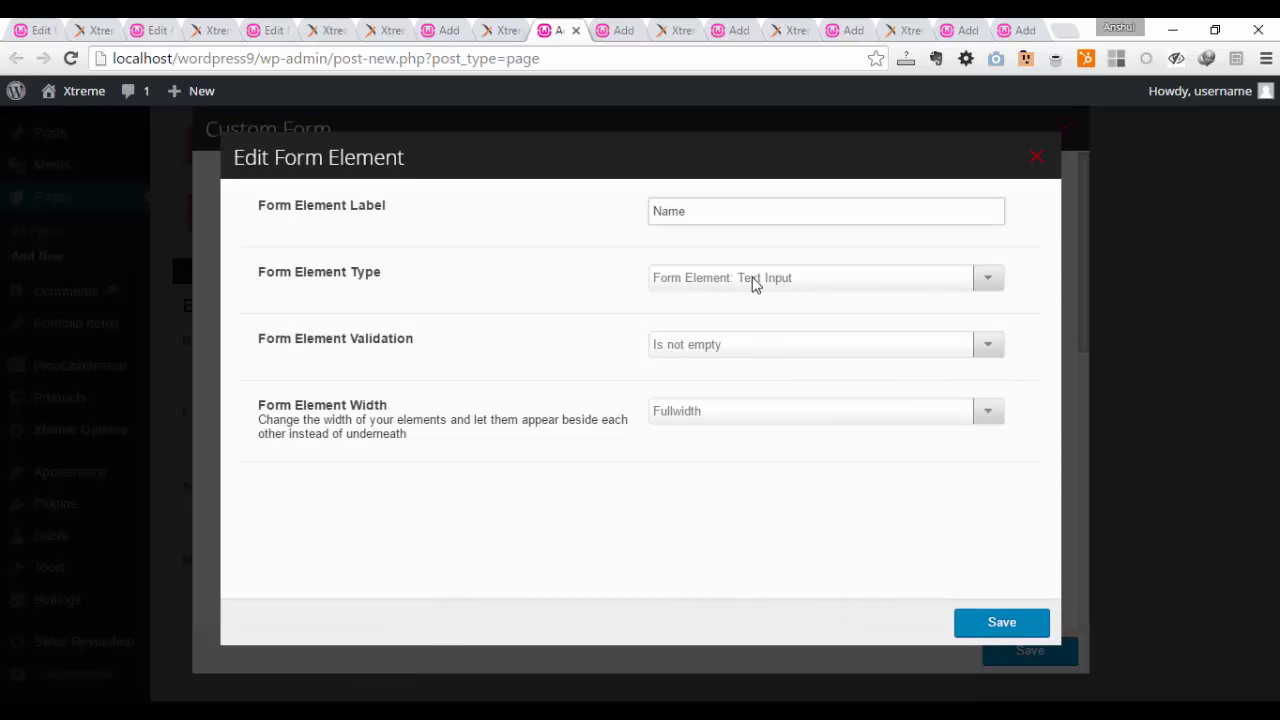
left_click(822, 280)
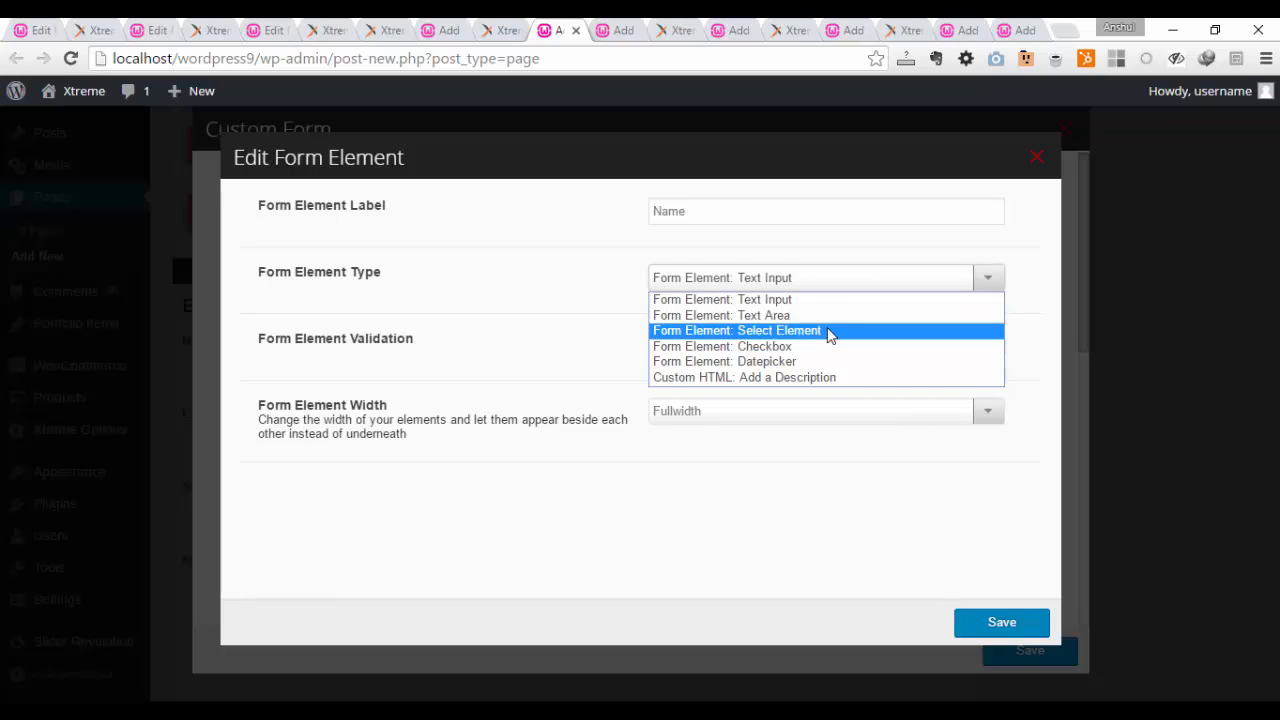
left_click(584, 356)
left_click(688, 348)
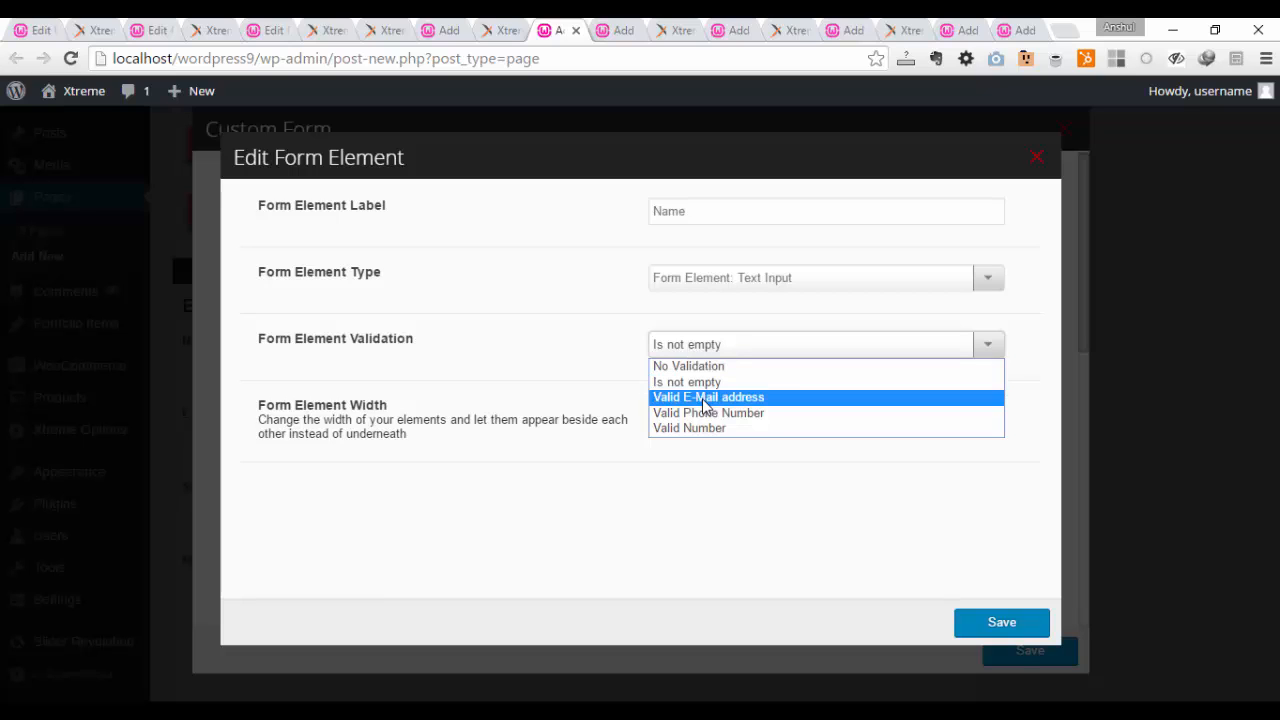
left_click(608, 341)
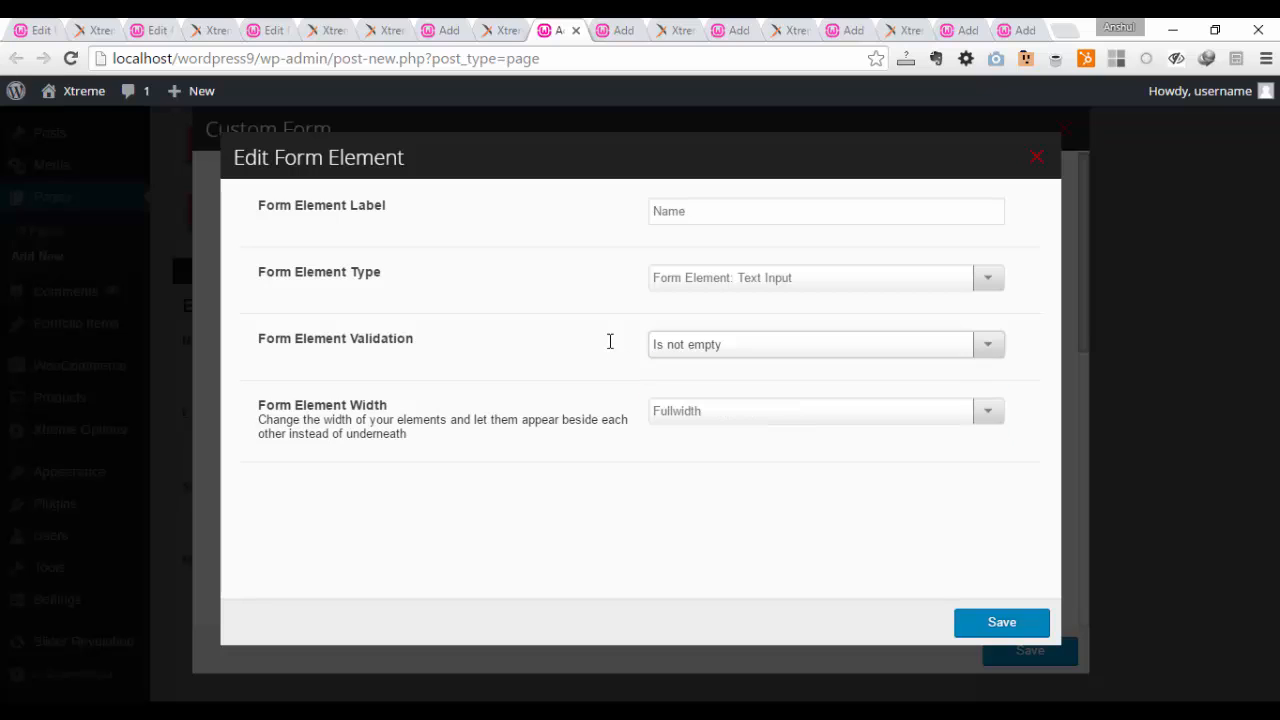
left_click(722, 411)
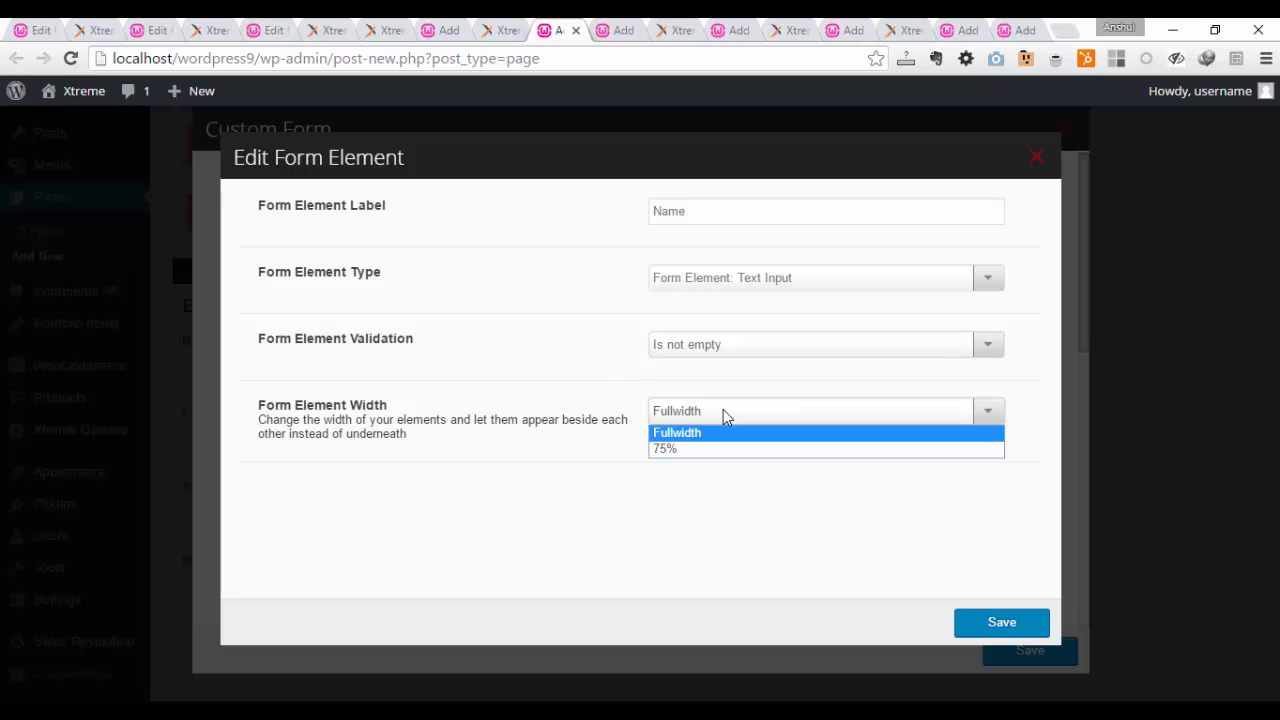
left_click(722, 476)
left_click(998, 624)
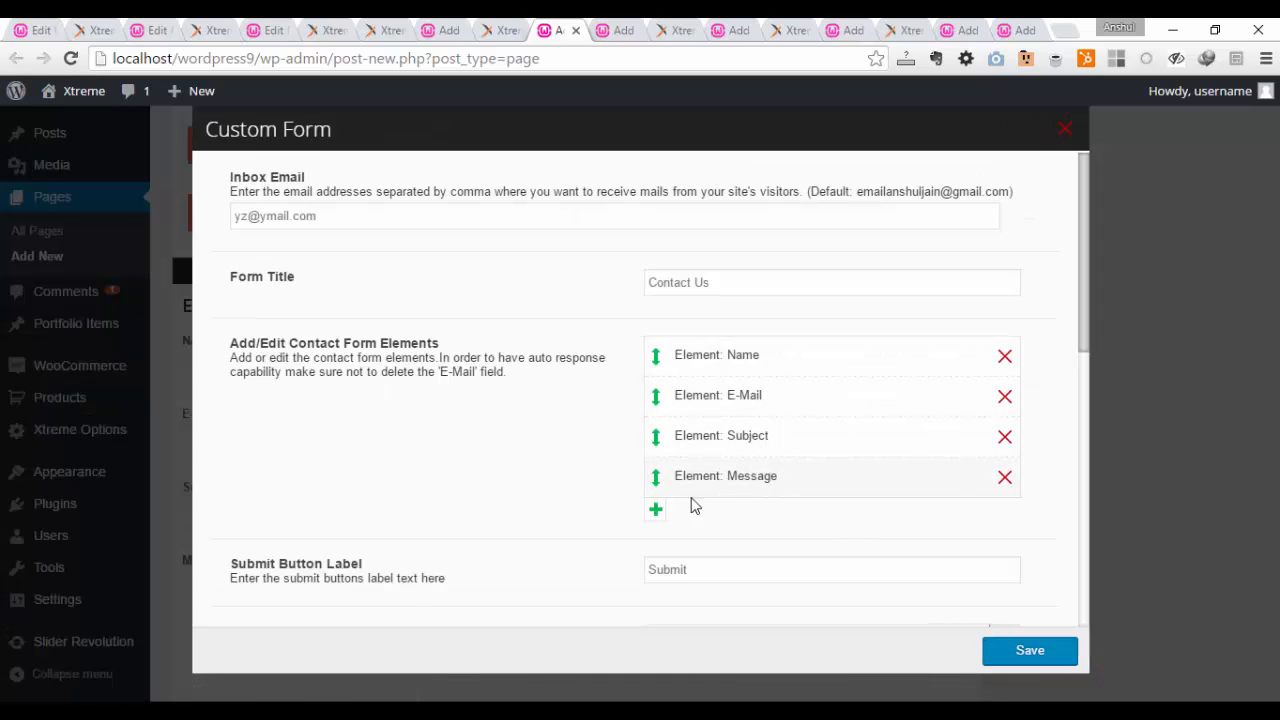
Step: Add a new Datepicker element labelled "Date" to the contact form and save it
left_click(655, 512)
left_click(706, 525)
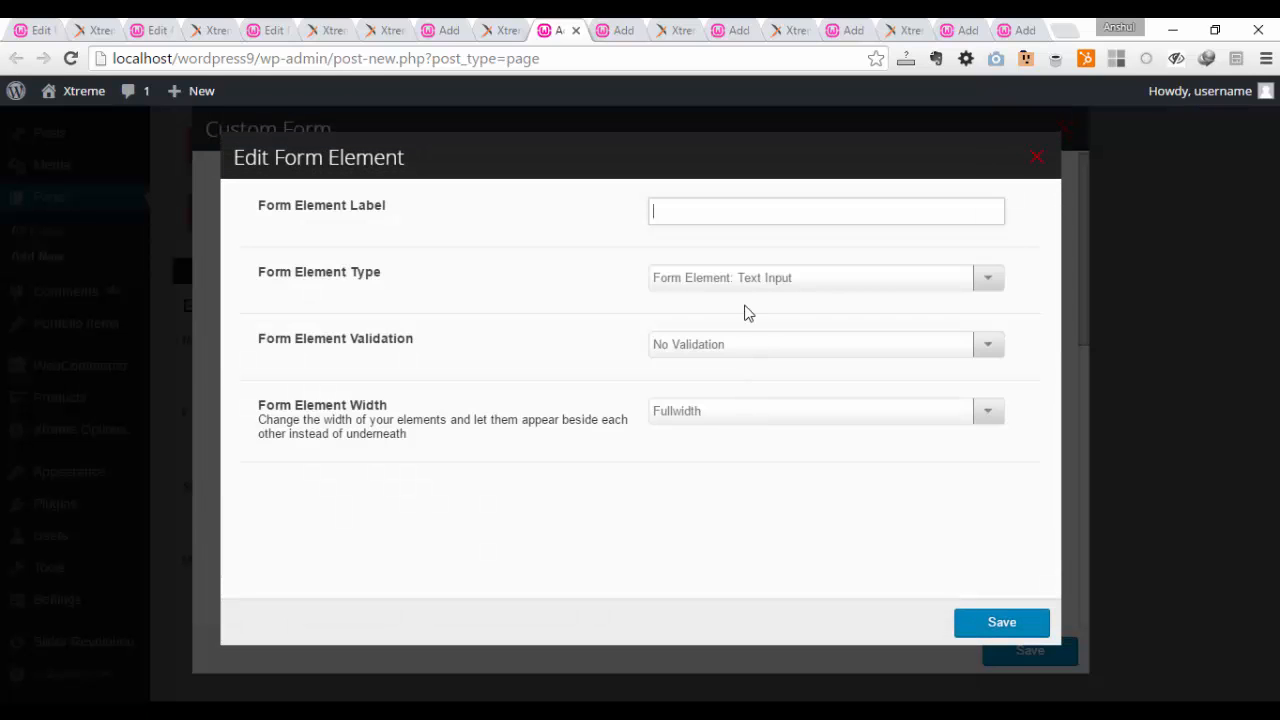
left_click(829, 280)
left_click(805, 362)
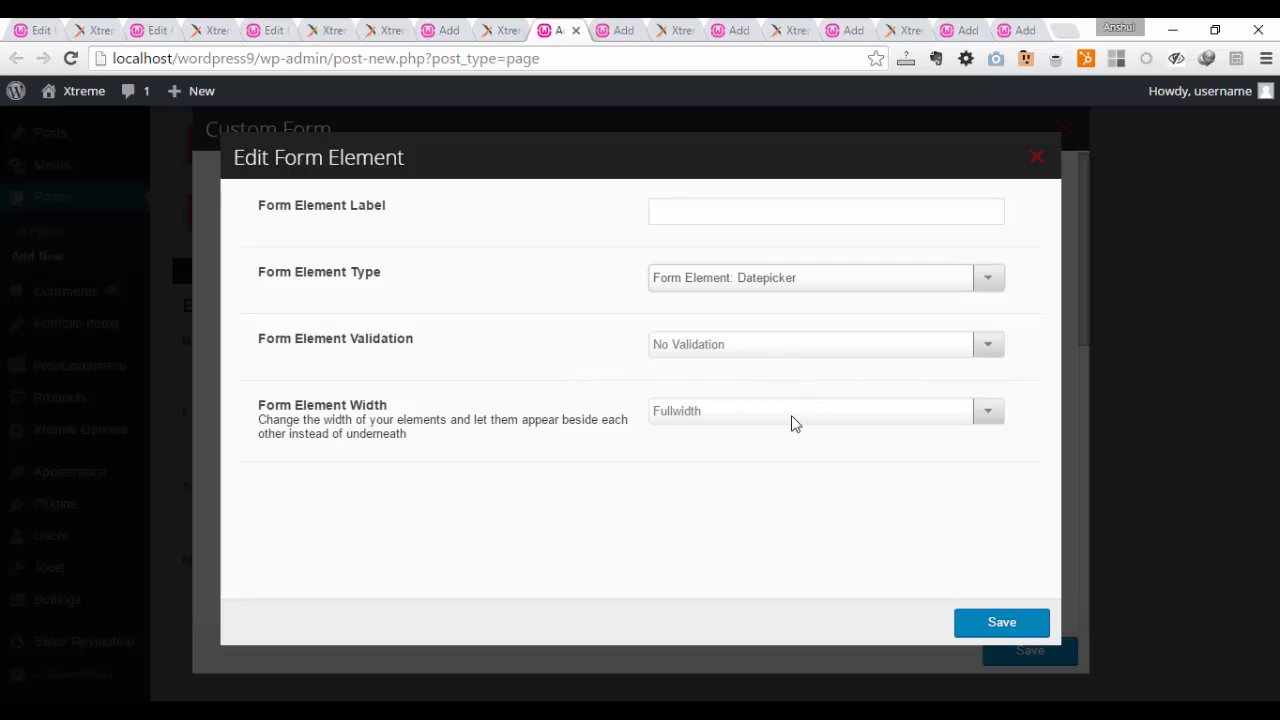
left_click(705, 220)
type("Sate")
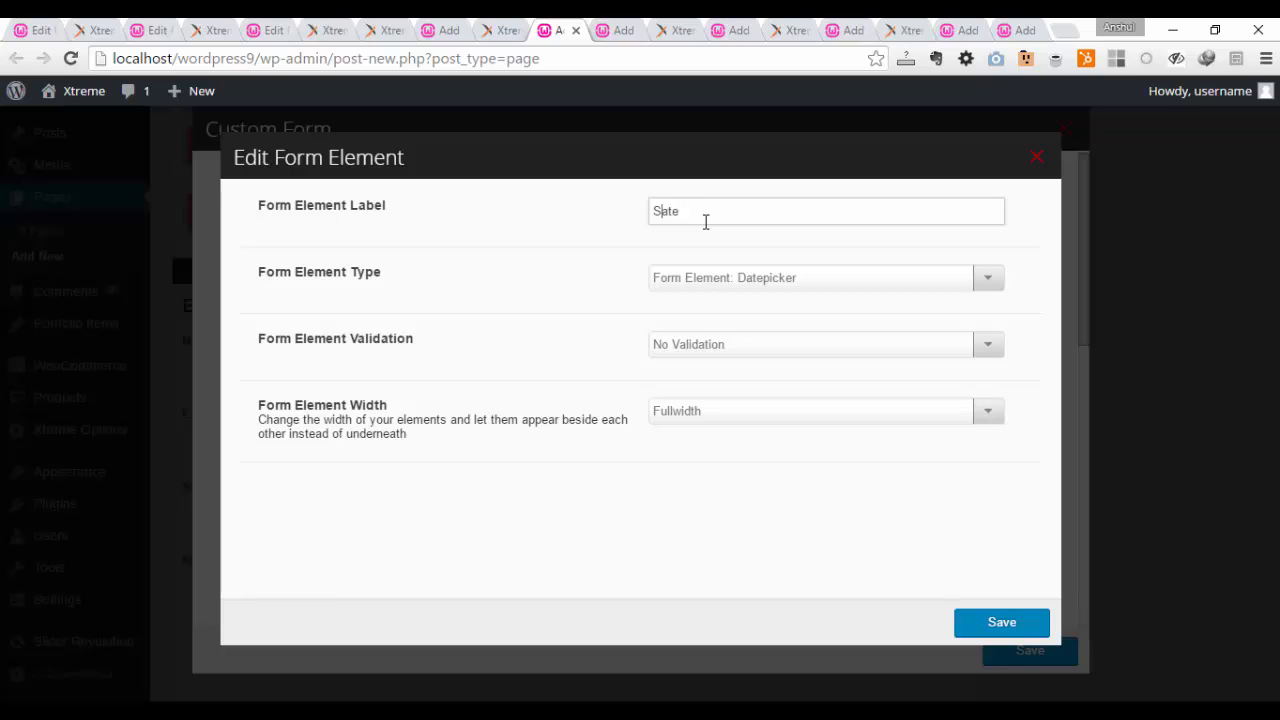
key("BackSpace")
type("D")
left_click(988, 622)
Step: Set the form's submit button label to "Submit This Form"
scroll(866, 551, "down", 2)
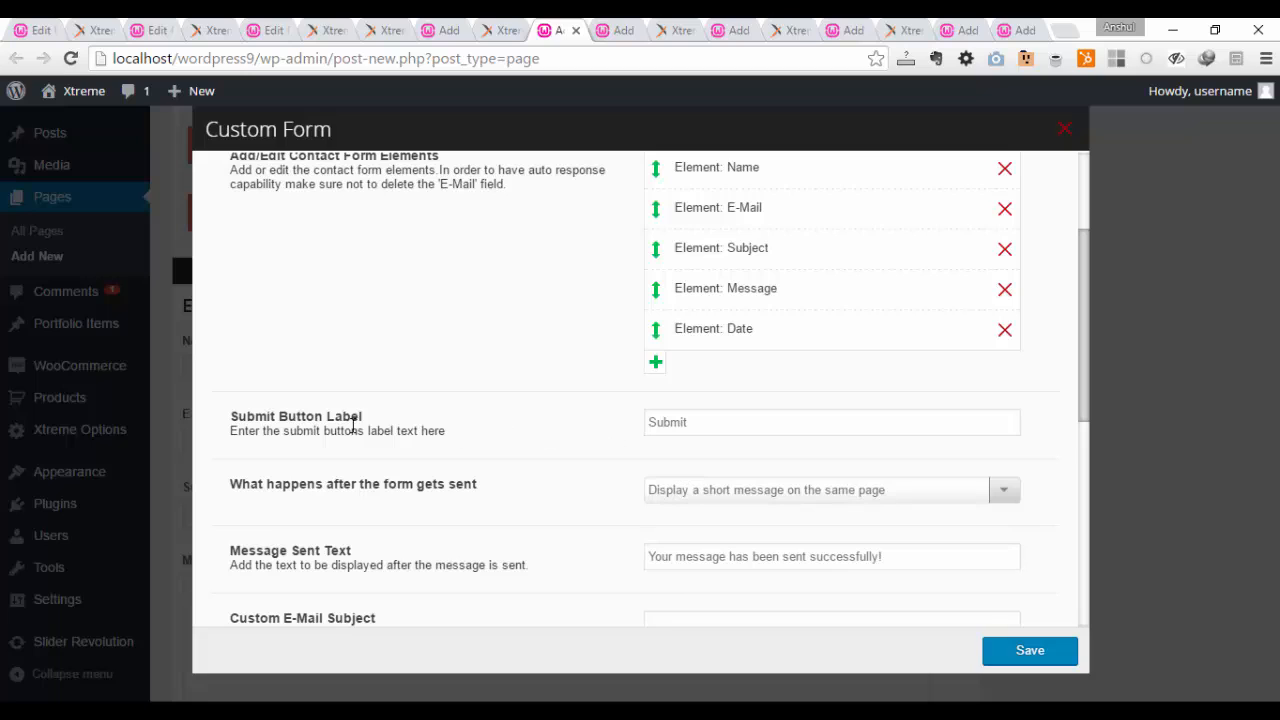
left_click(689, 422)
type("Th")
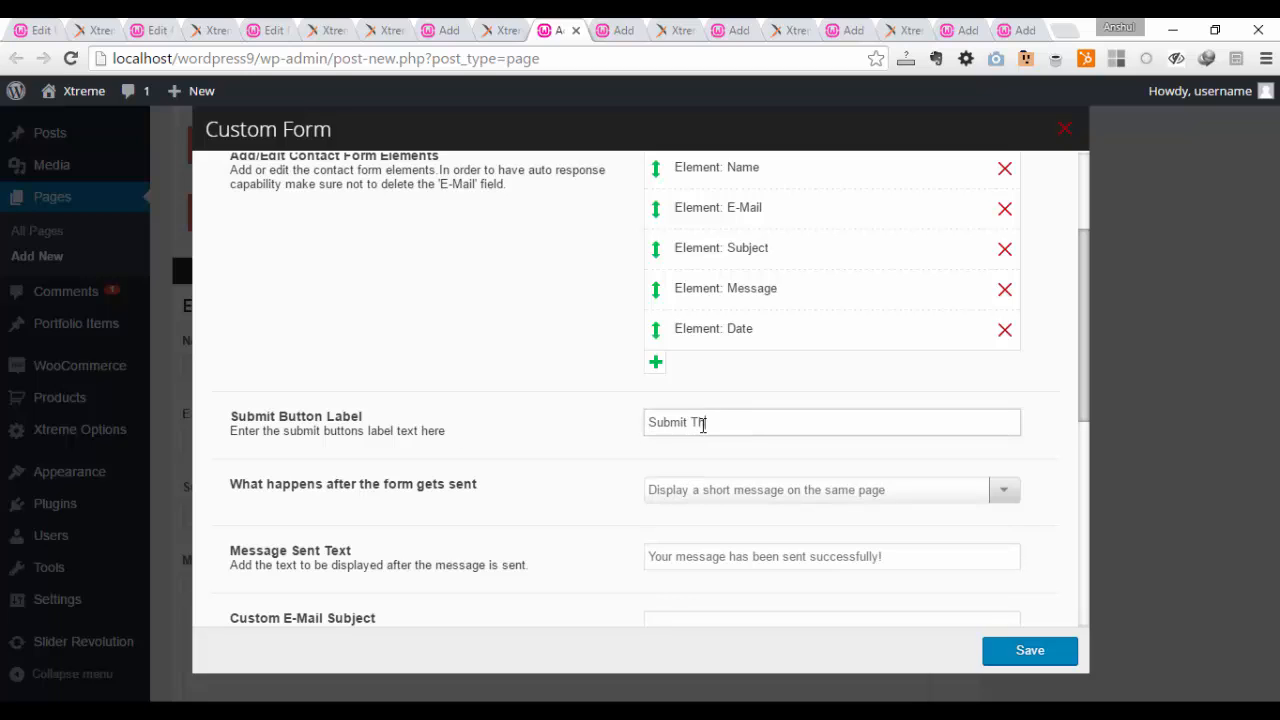
type("is Form")
Step: Choose "Display a short message on the same page" as the action after the form gets sent
scroll(766, 457, "down", 1)
left_click(826, 398)
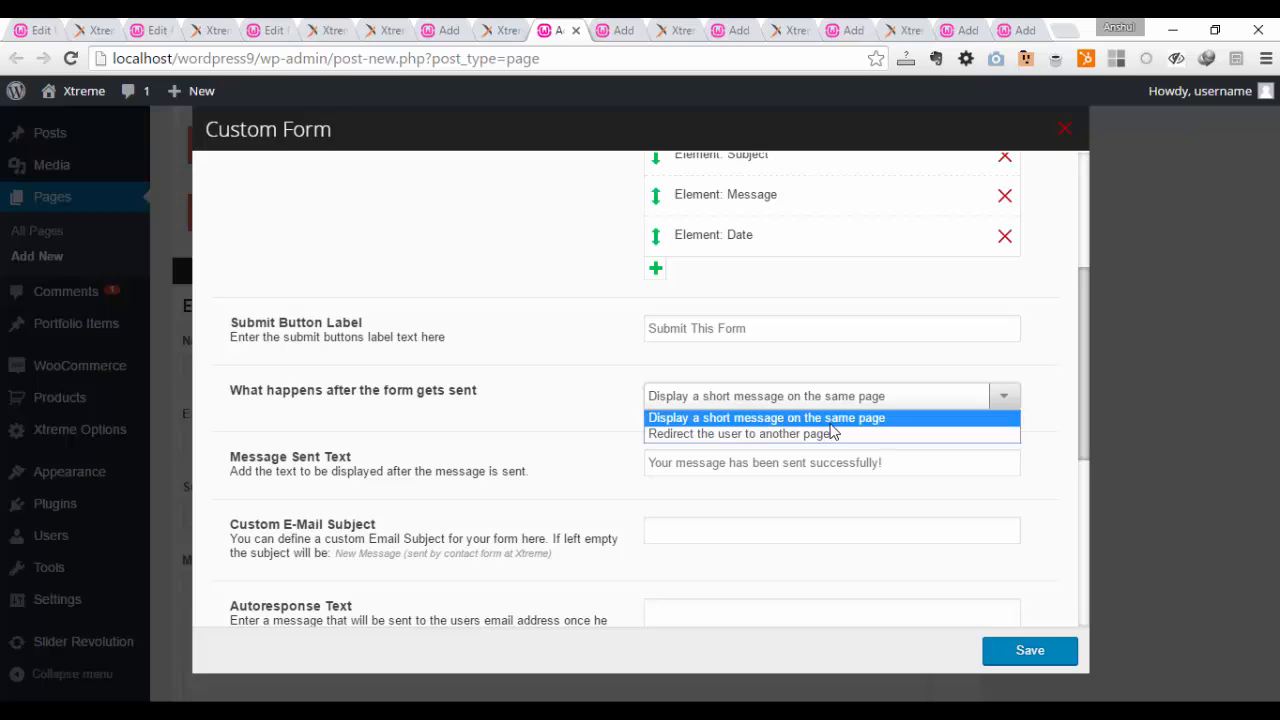
left_click(832, 418)
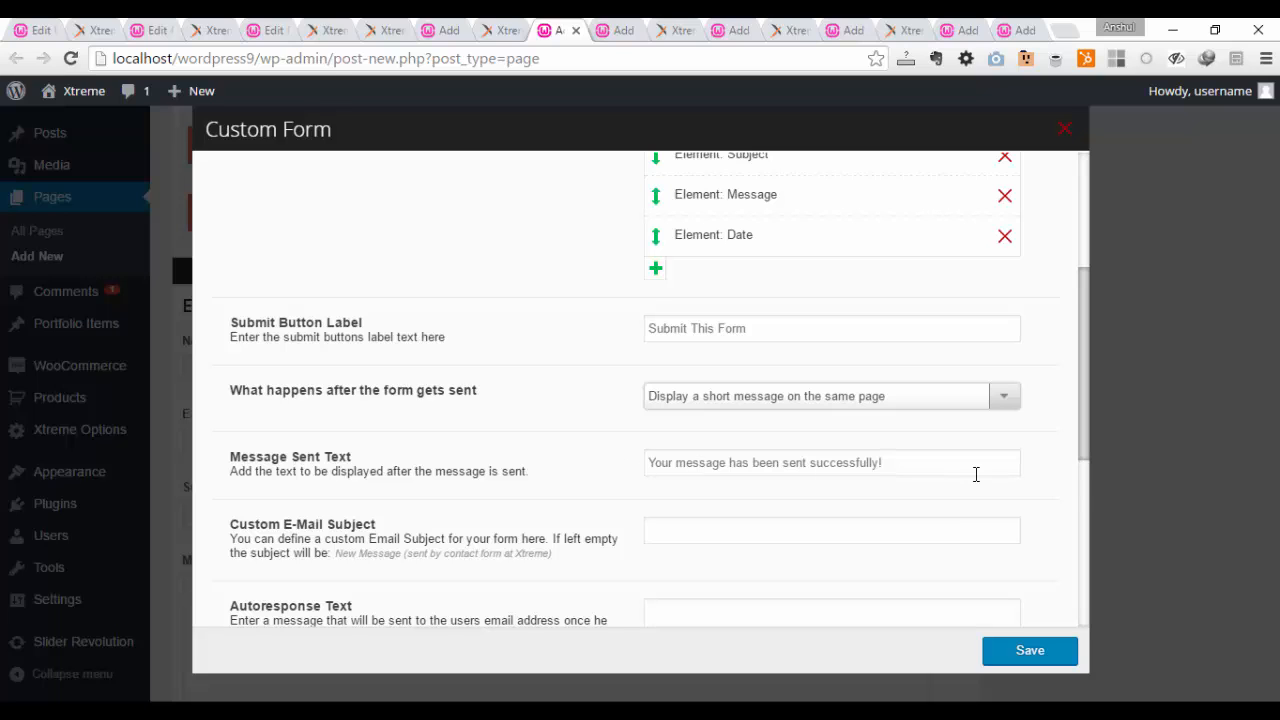
Step: Review the form's custom e-mail subject and autoresponse text settings, leaving both empty
scroll(976, 474, "down", 1)
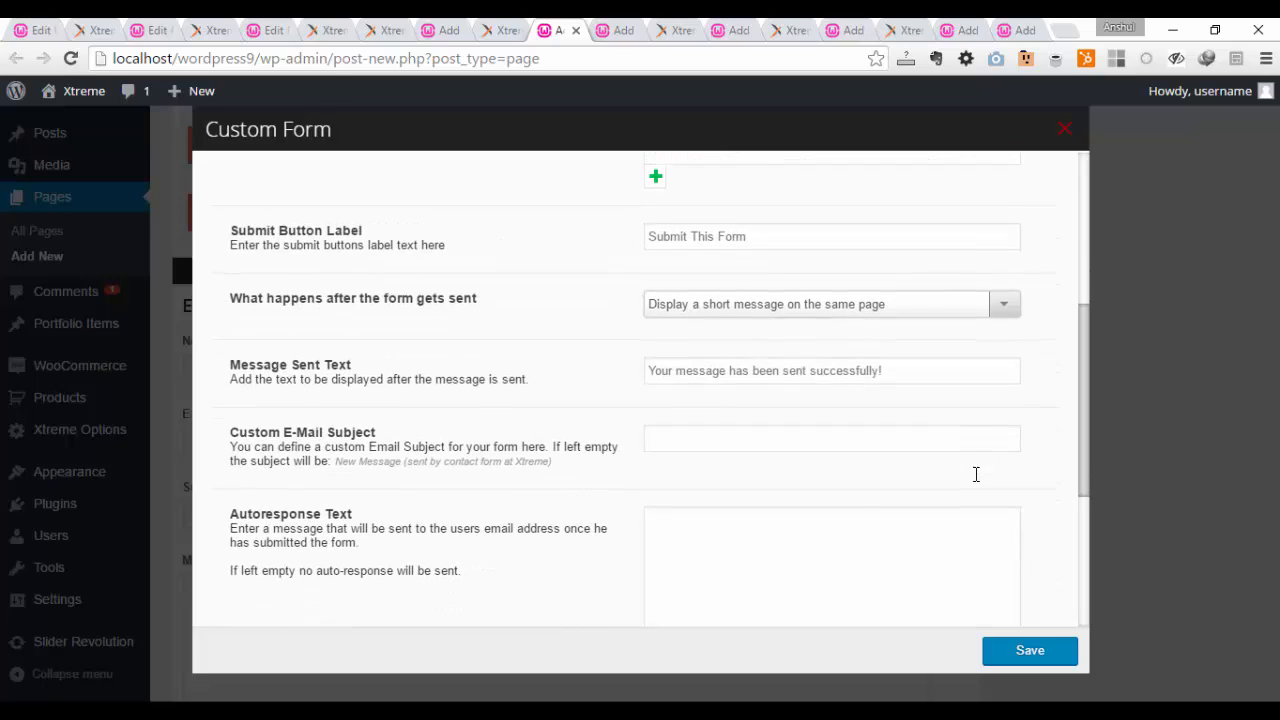
left_click(716, 437)
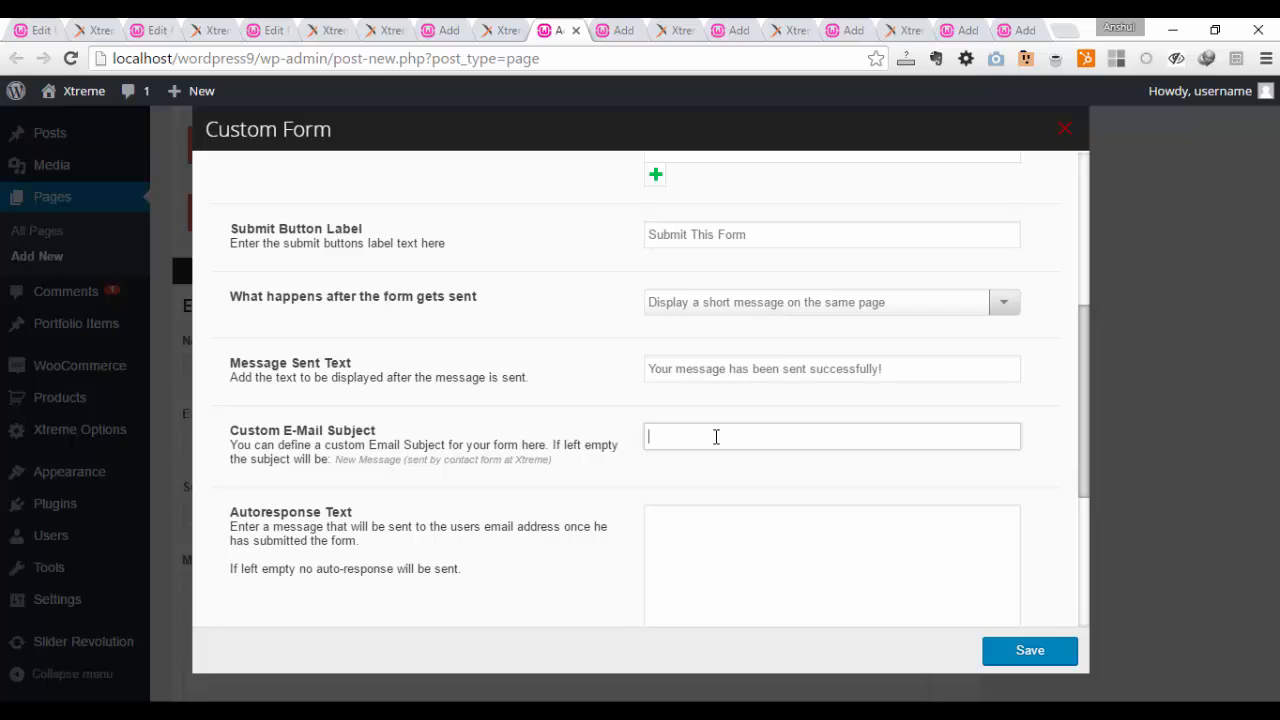
scroll(716, 436, "down", 2)
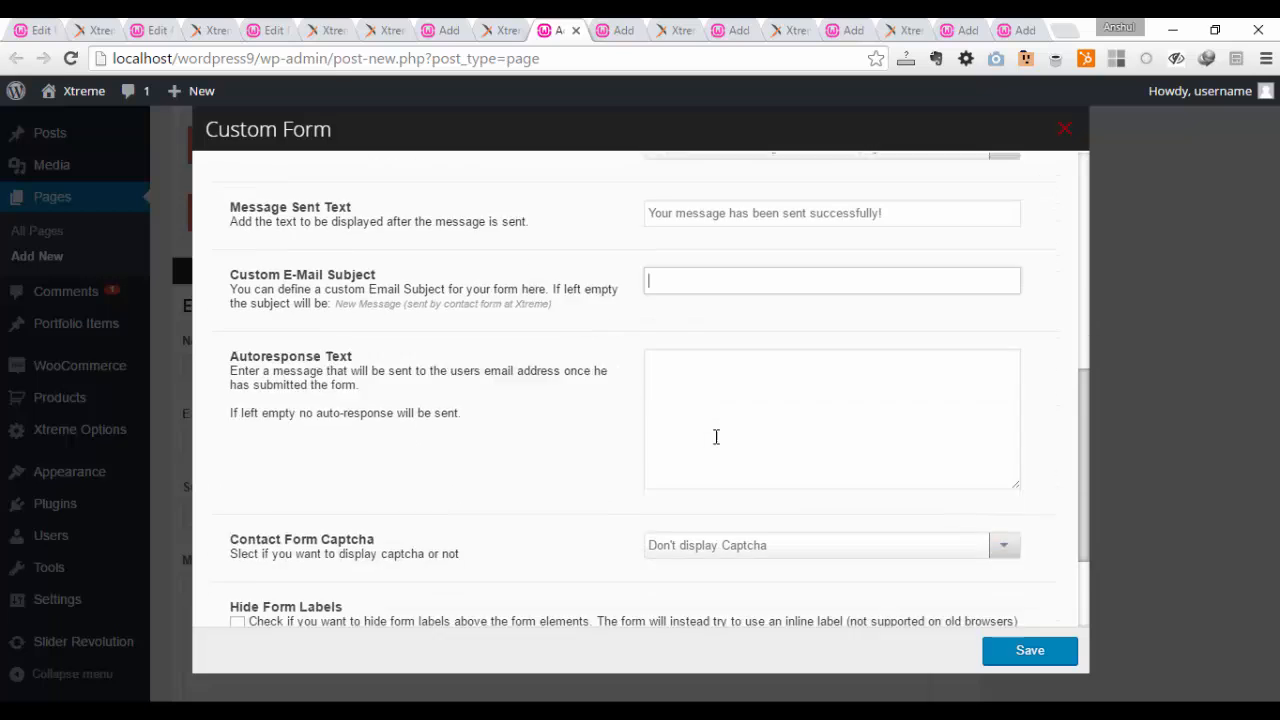
left_click(716, 388)
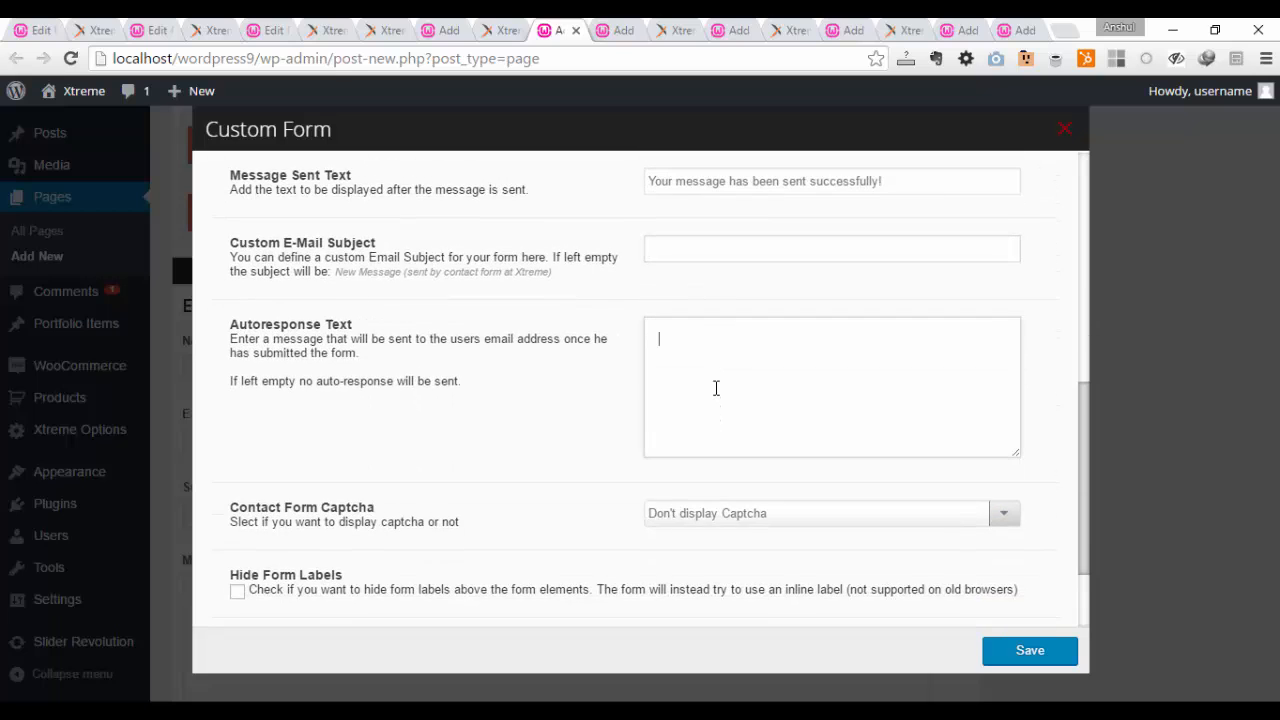
scroll(716, 388, "up", 4)
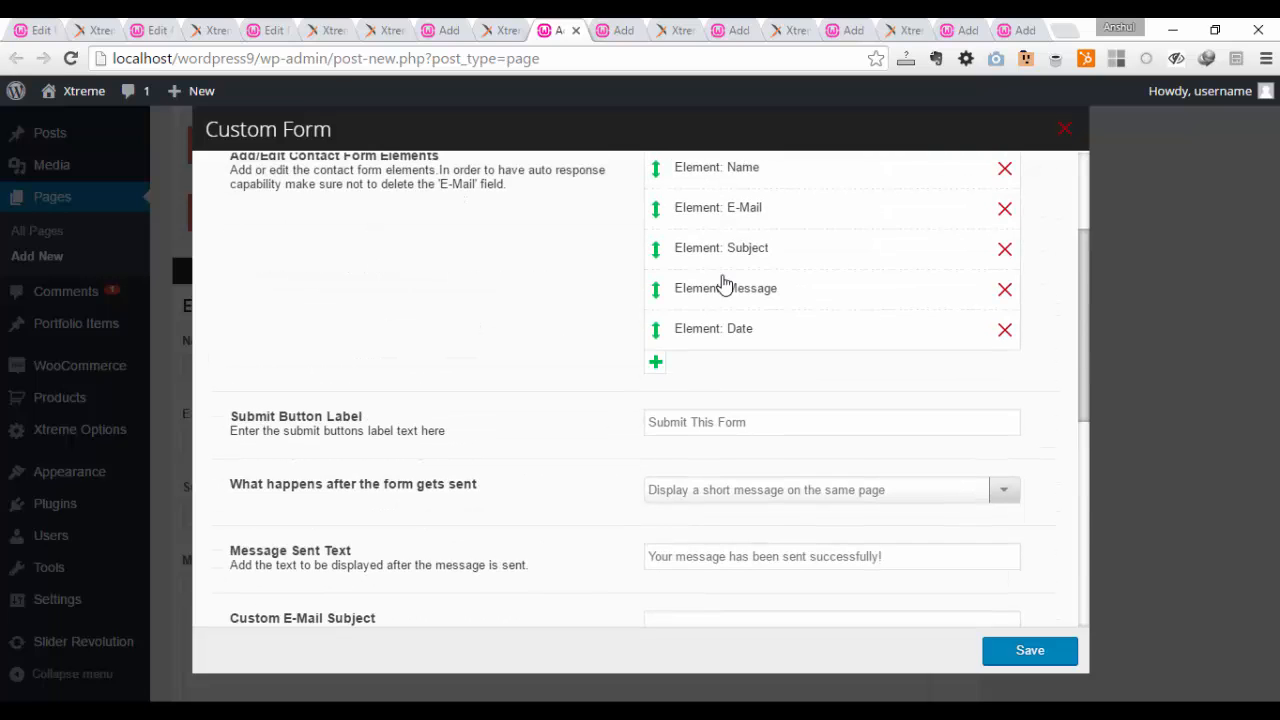
scroll(744, 210, "down", 3)
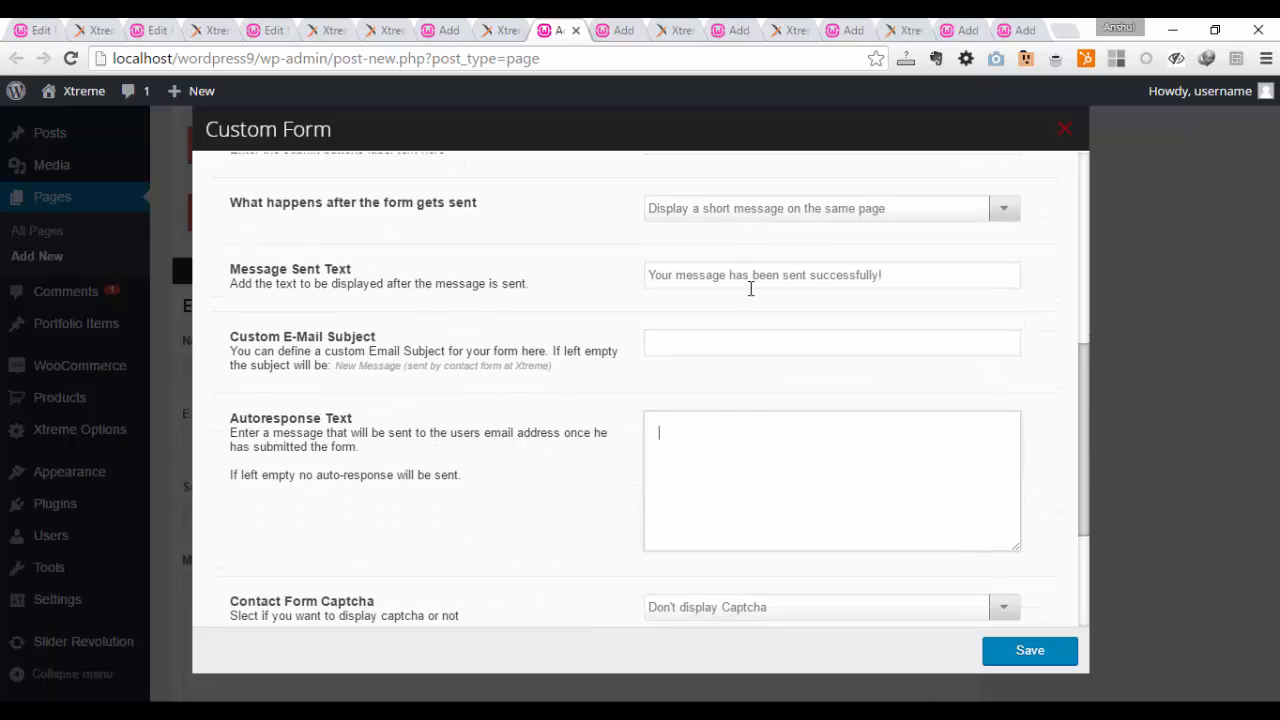
left_click(707, 452)
Step: Set the contact form captcha option to "Display Captcha"
scroll(712, 452, "down", 2)
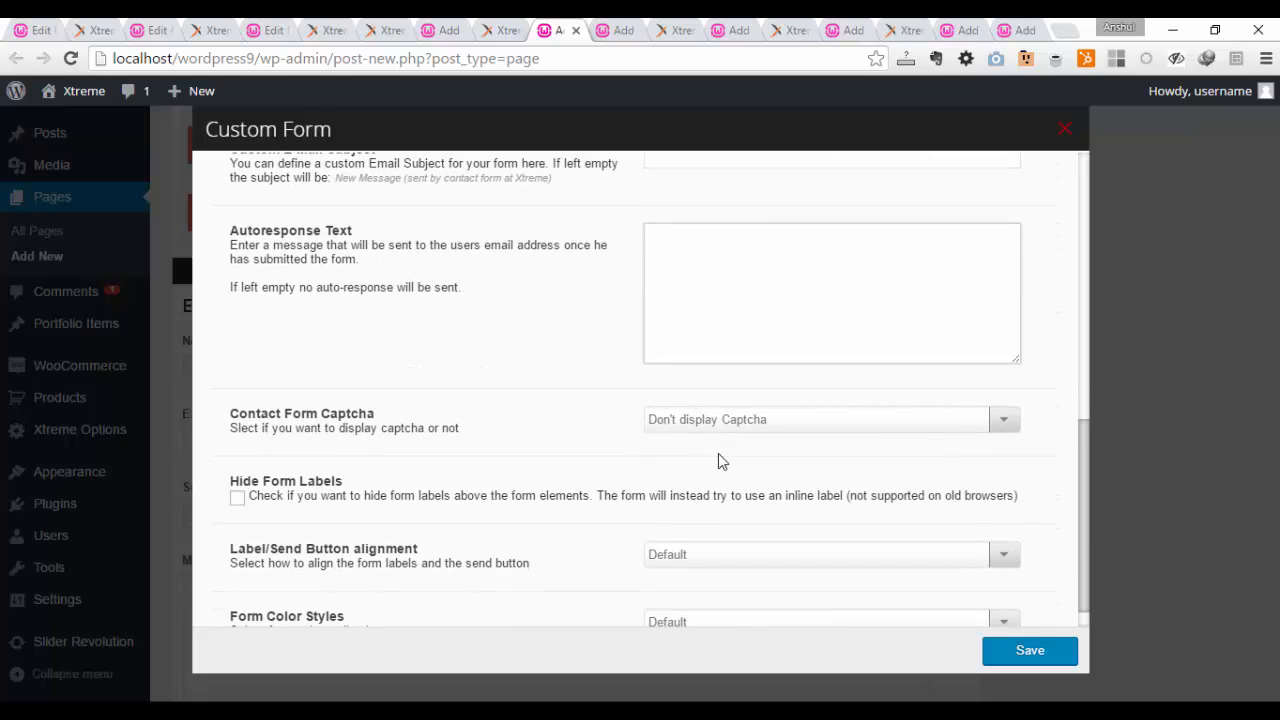
left_click(801, 421)
left_click(792, 458)
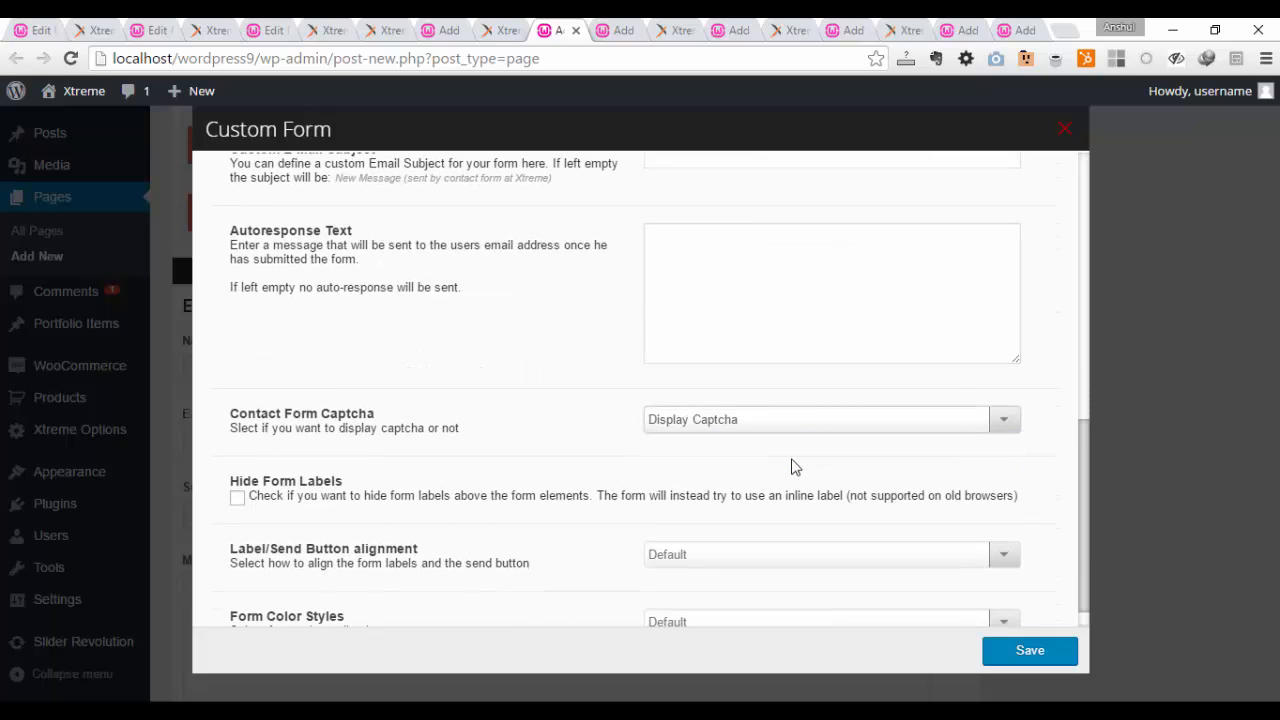
scroll(785, 470, "down", 1)
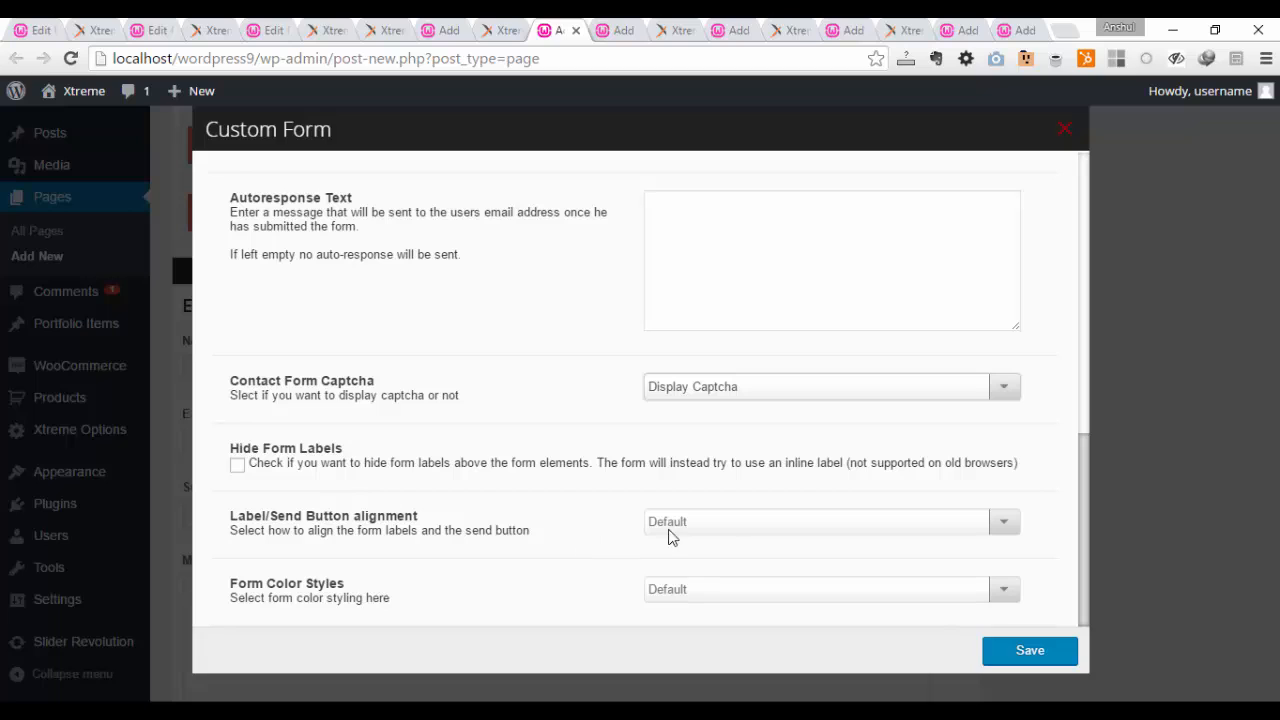
Step: Set the form's label and send button alignment to Centered, keep the Default form color style, and save the Custom Form settings
left_click(727, 528)
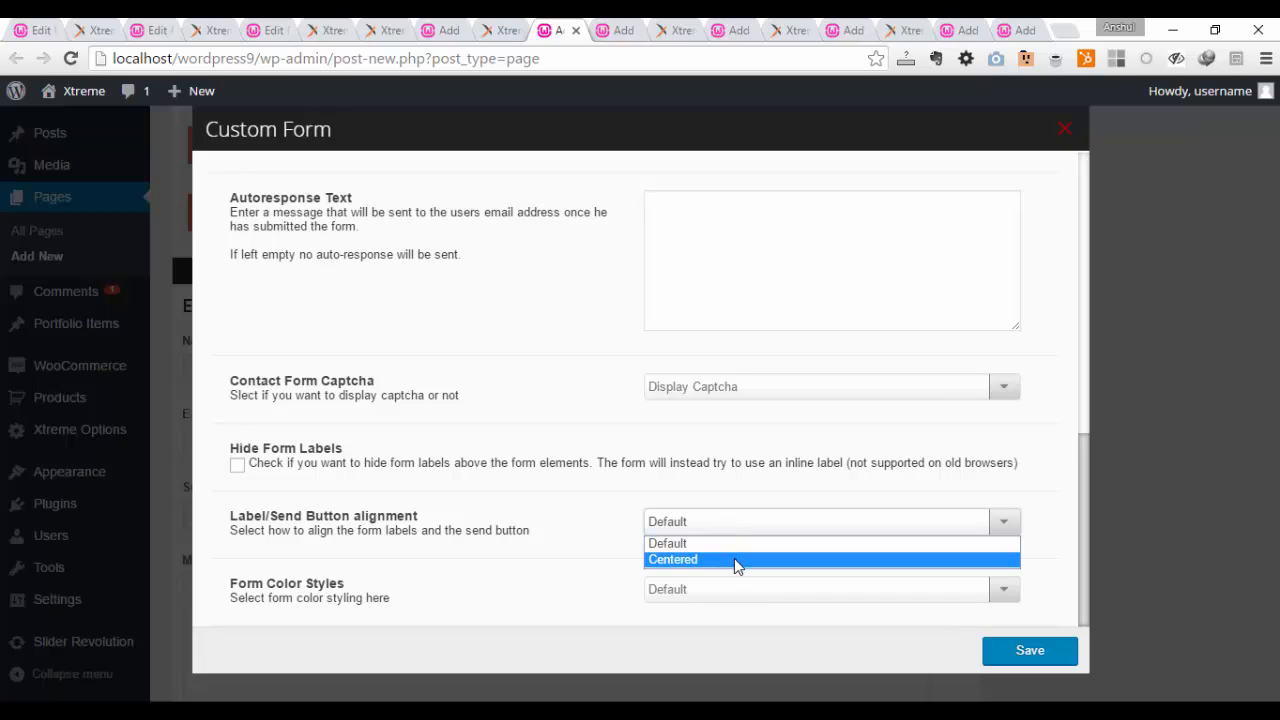
left_click(736, 561)
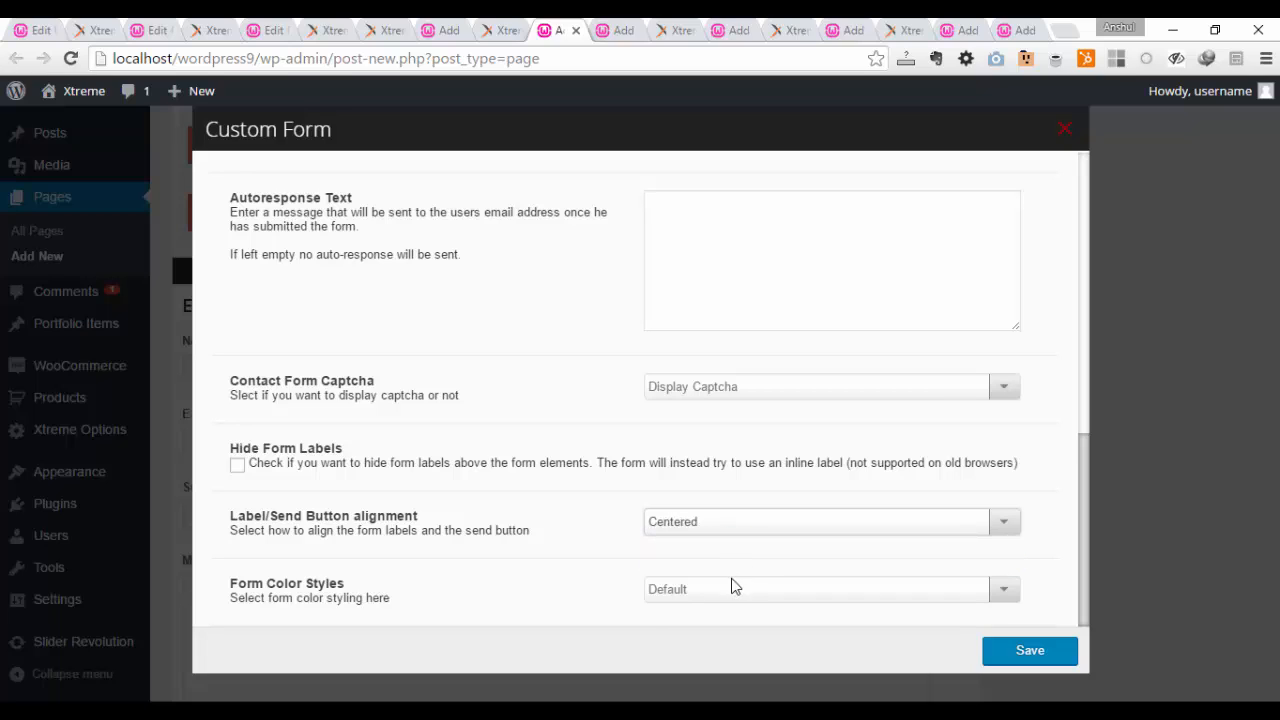
left_click(732, 589)
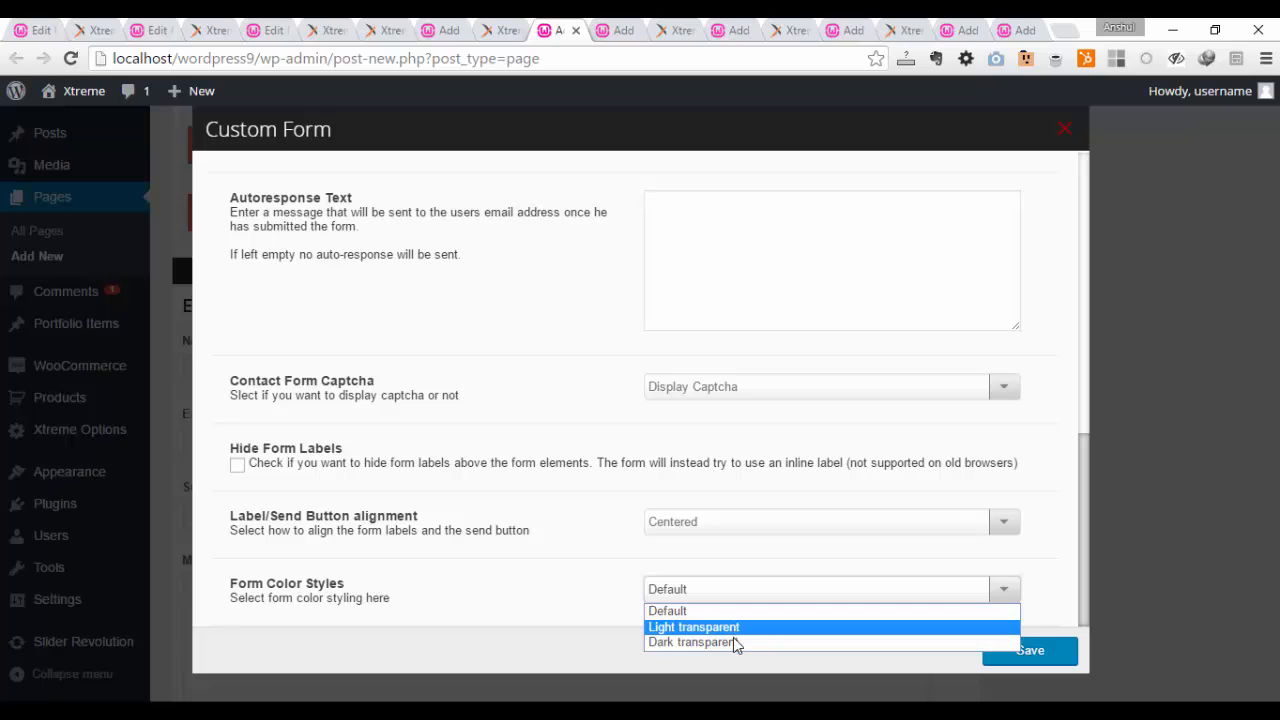
left_click(586, 595)
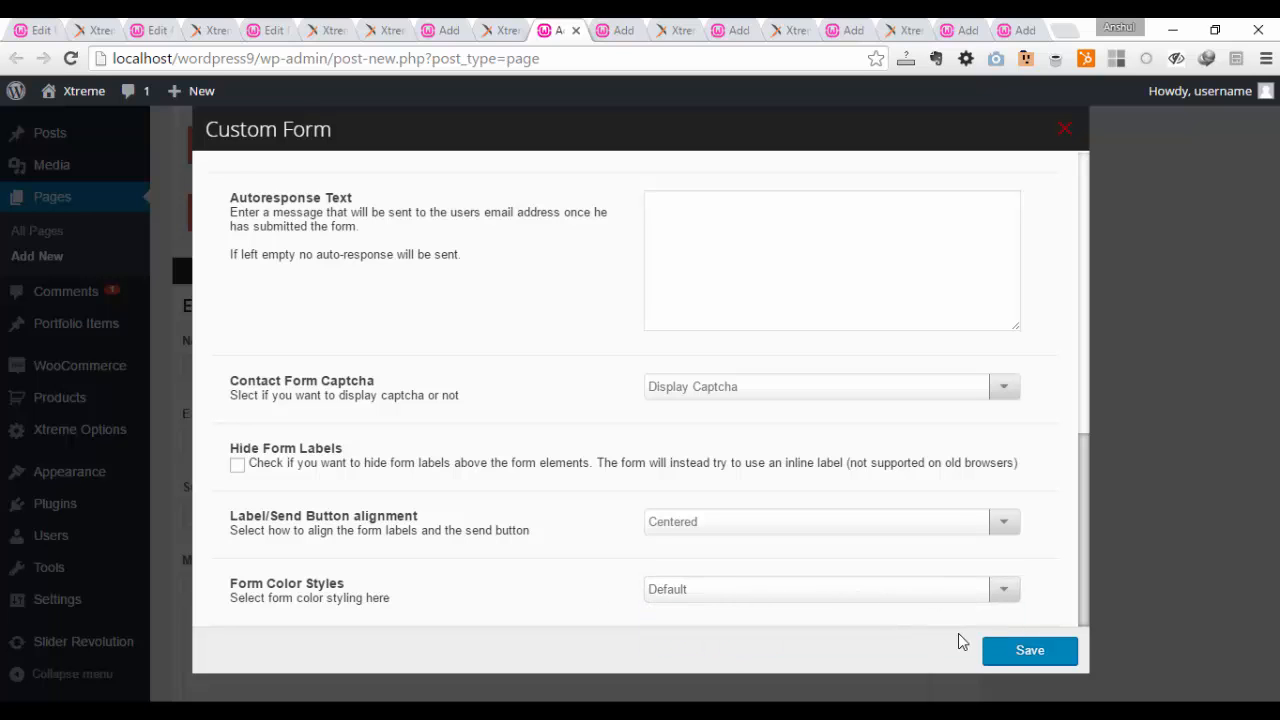
left_click(995, 651)
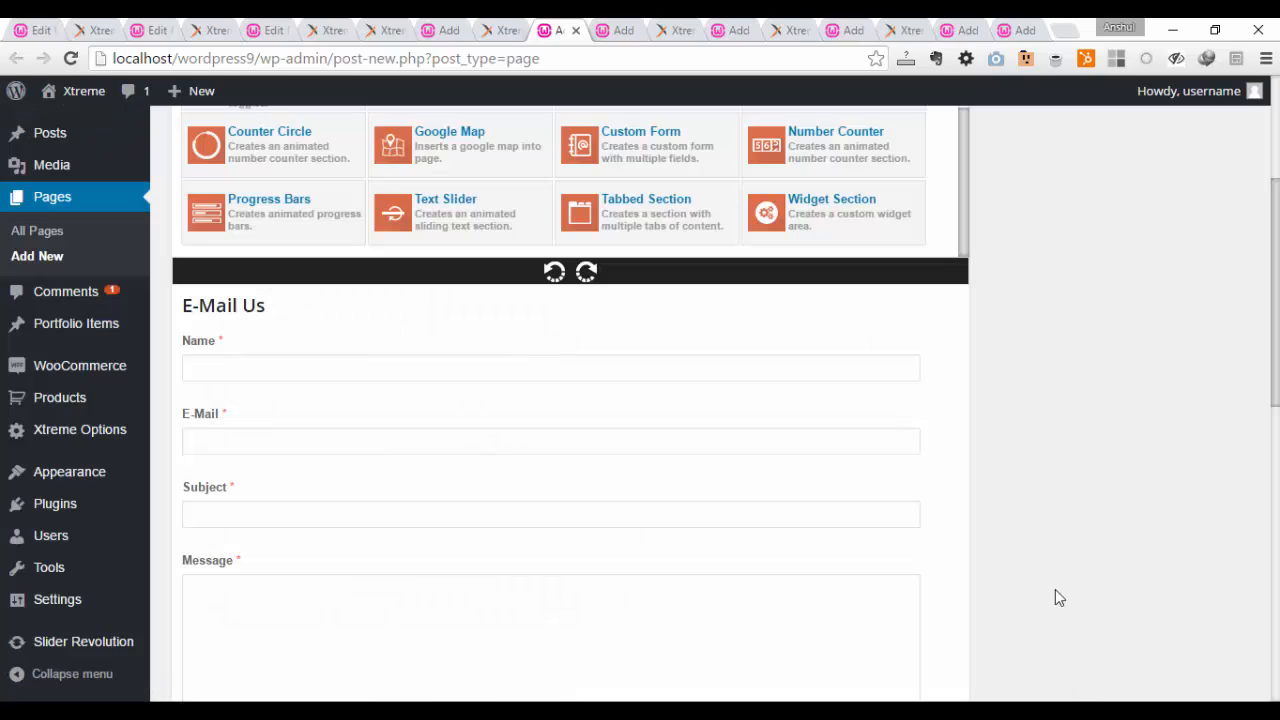
Step: Publish the page containing the custom form and view the published page in a separate browser tab
scroll(1095, 512, "down", 3)
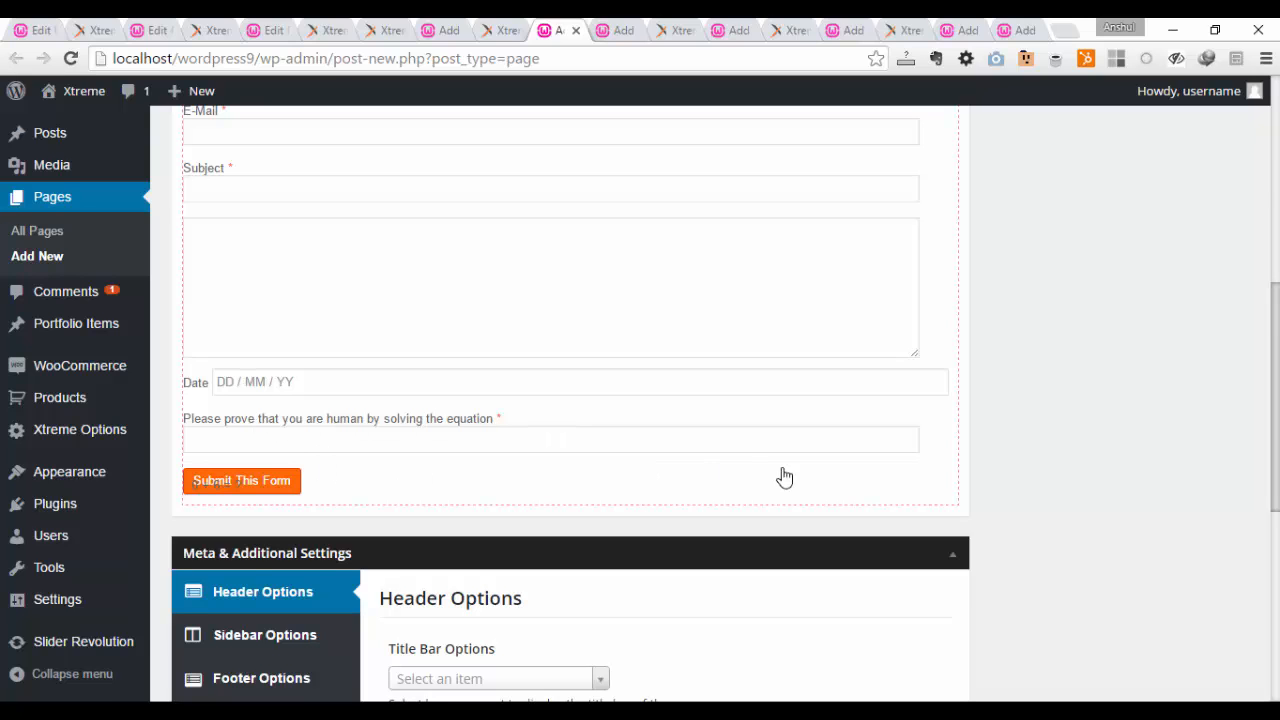
scroll(820, 475, "up", 5)
left_click(1212, 262)
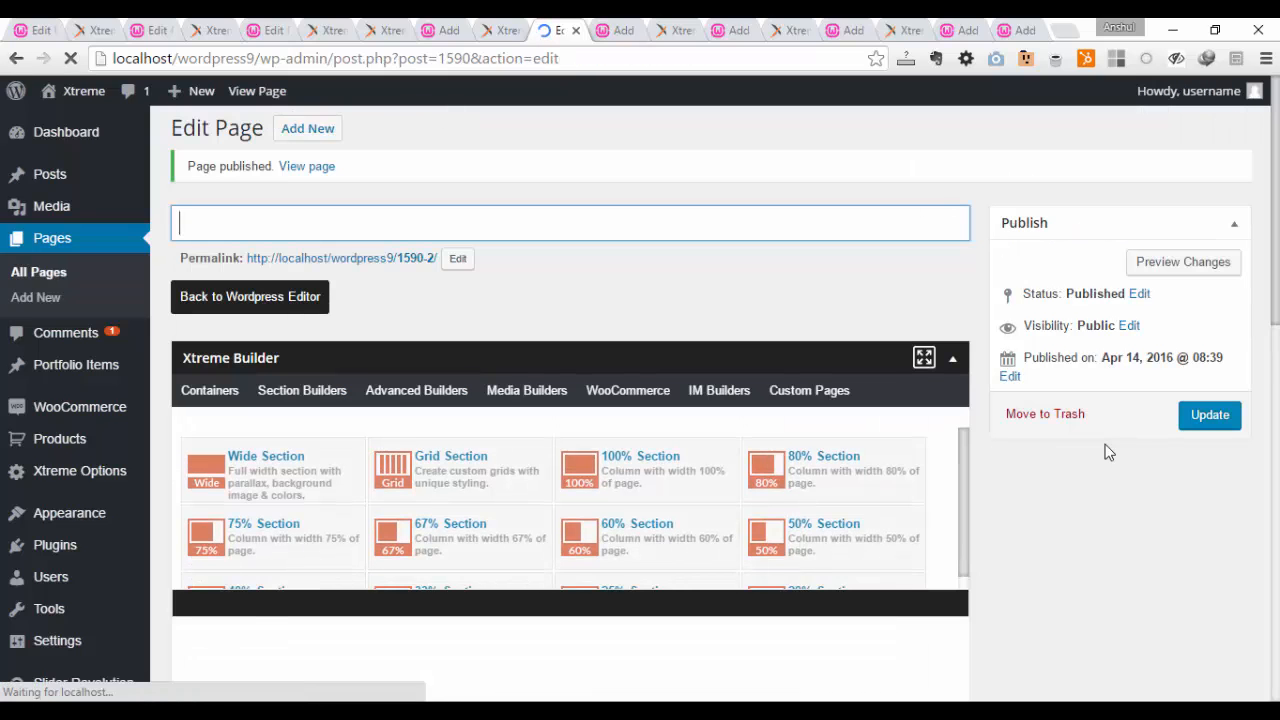
right_click(408, 260)
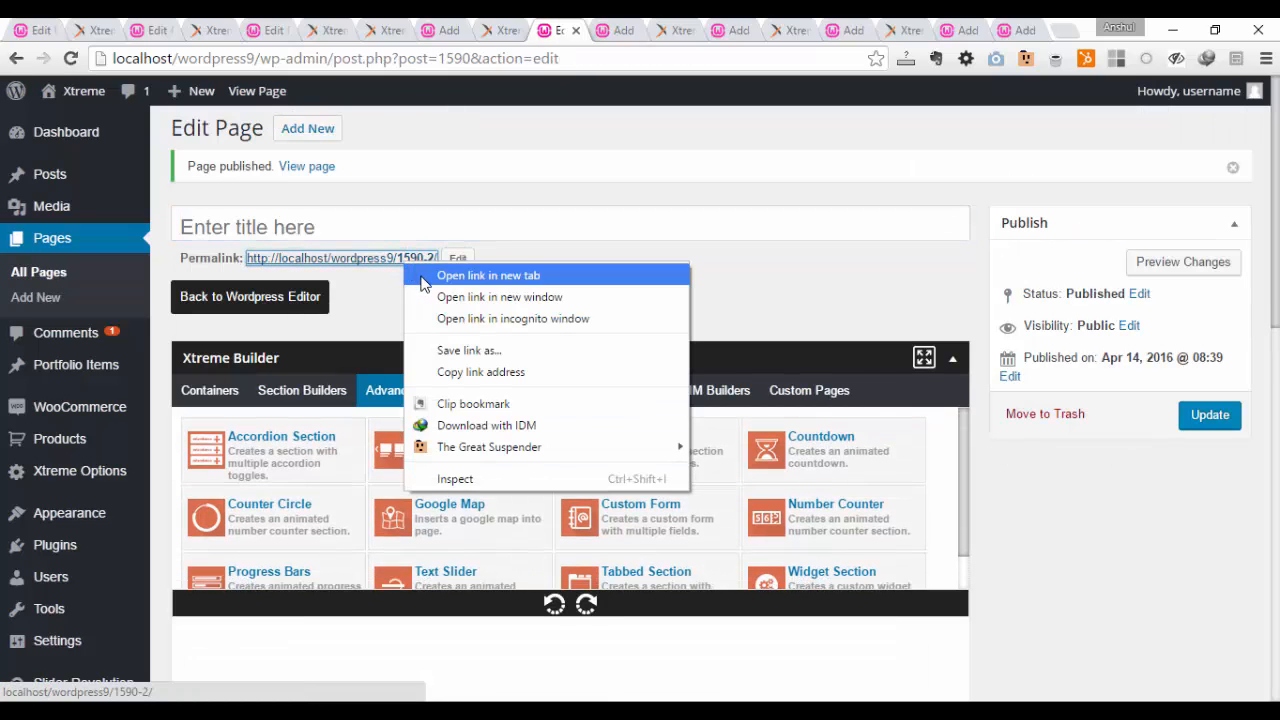
left_click(424, 284)
left_click(580, 30)
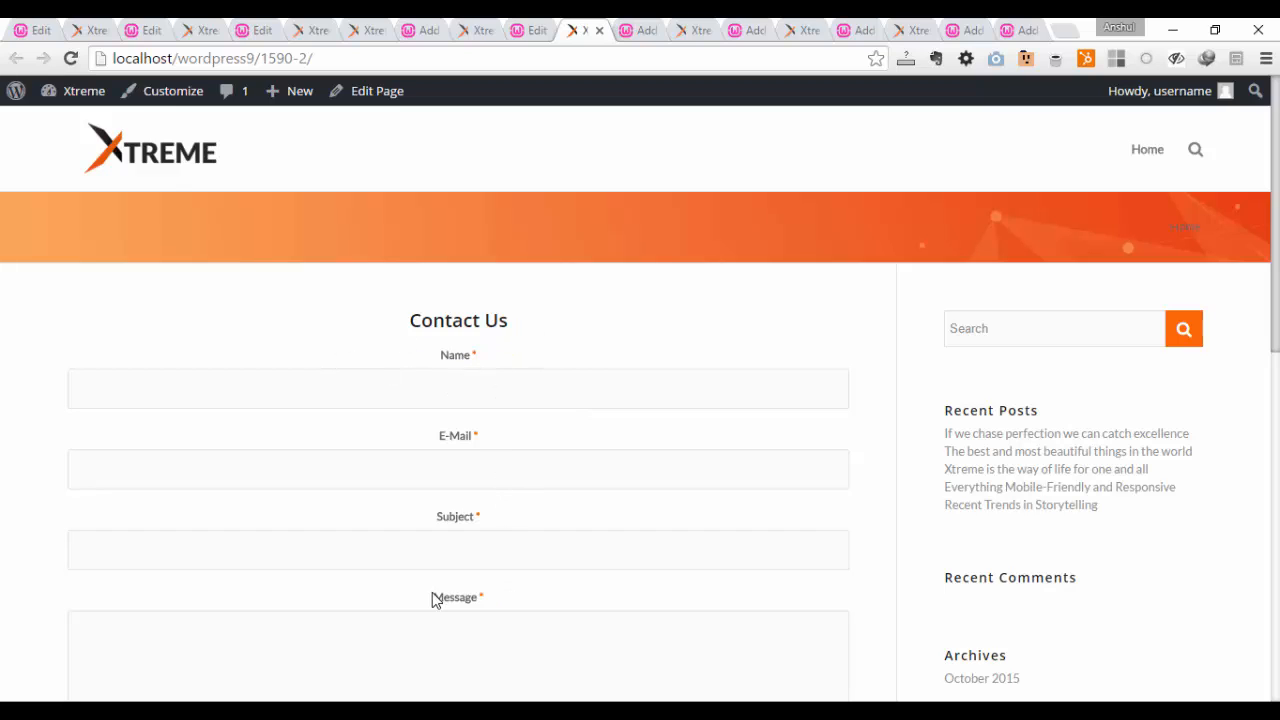
Step: Test the published form by bringing up its date picker, answering the captcha equation with 1, and submitting with the required fields empty
scroll(486, 603, "down", 3)
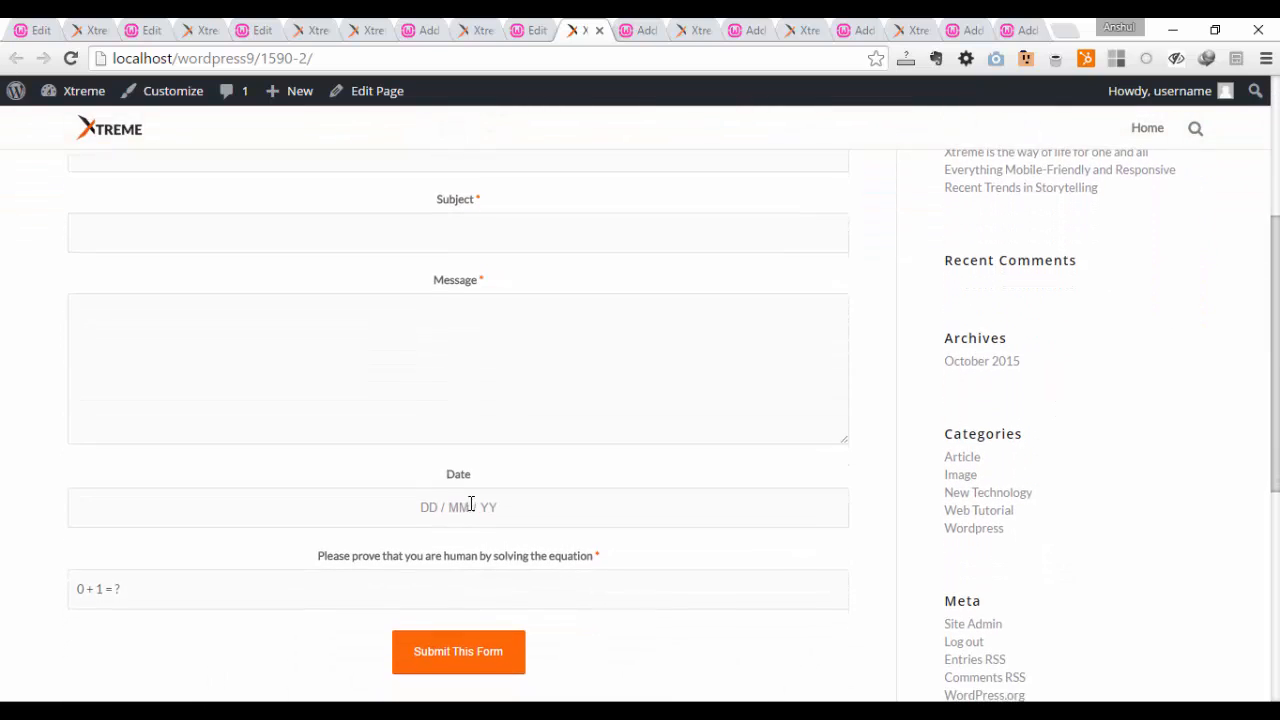
left_click(523, 503)
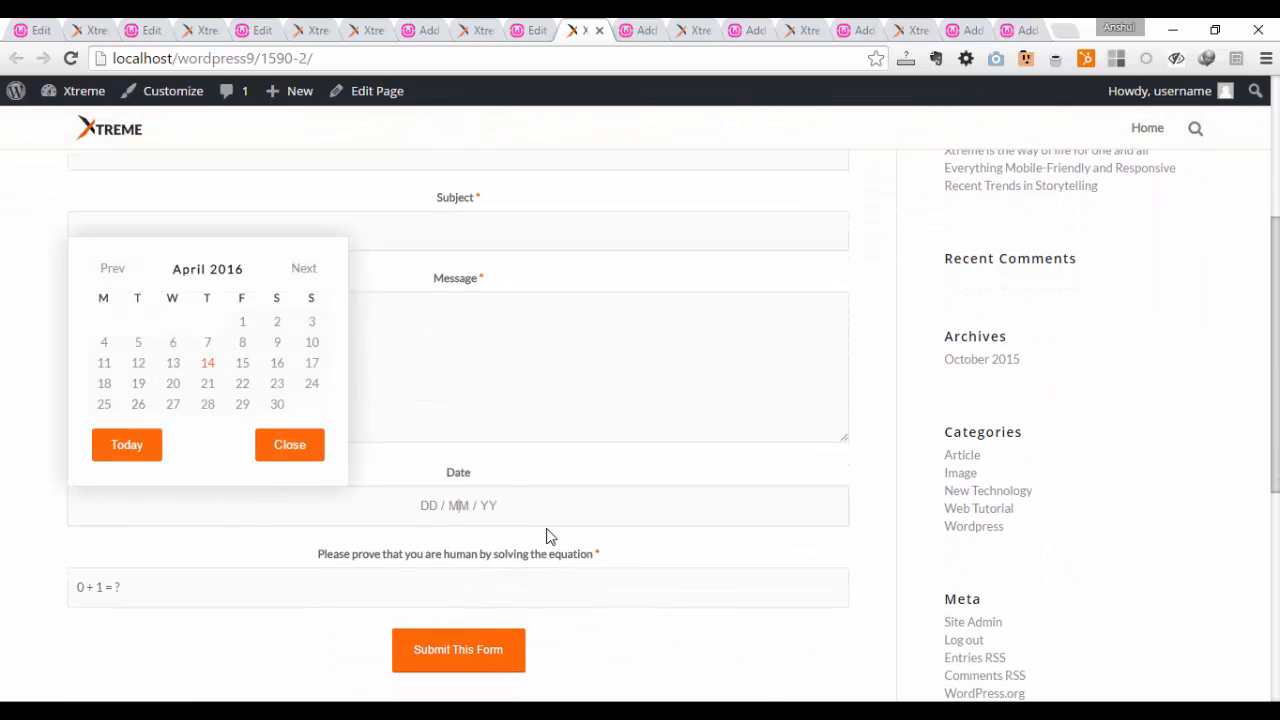
left_click(357, 592)
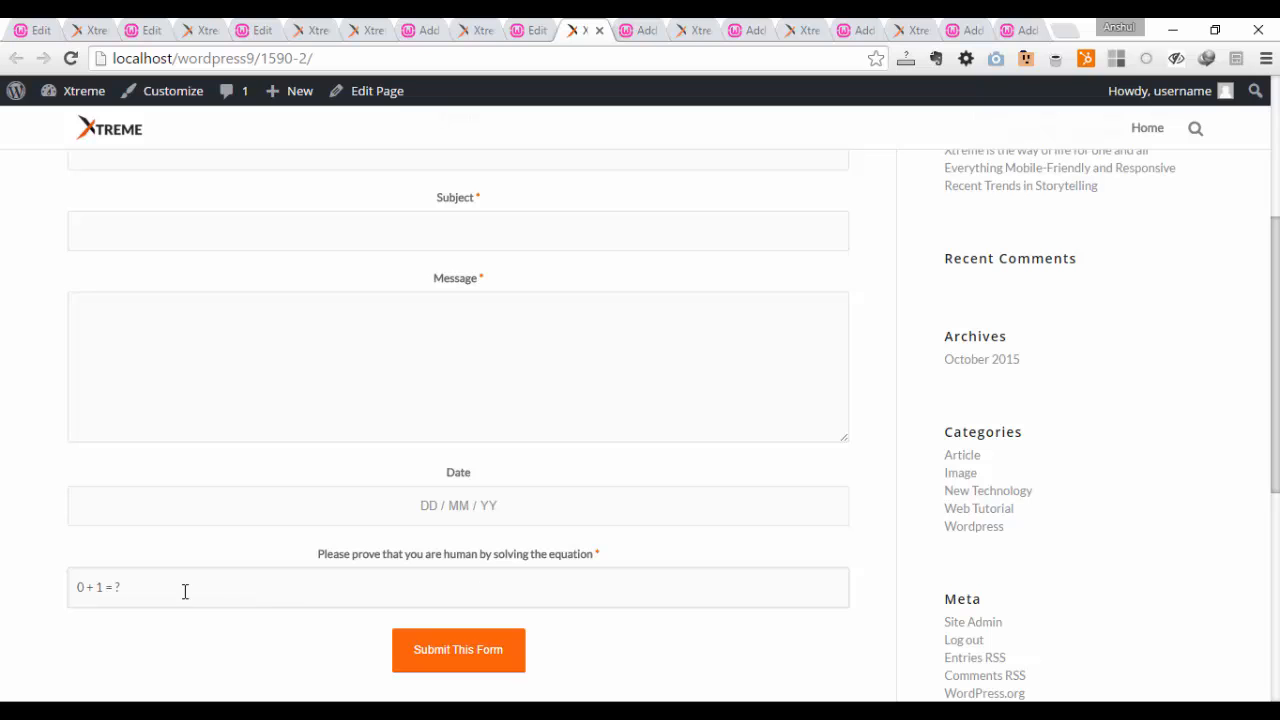
type("1")
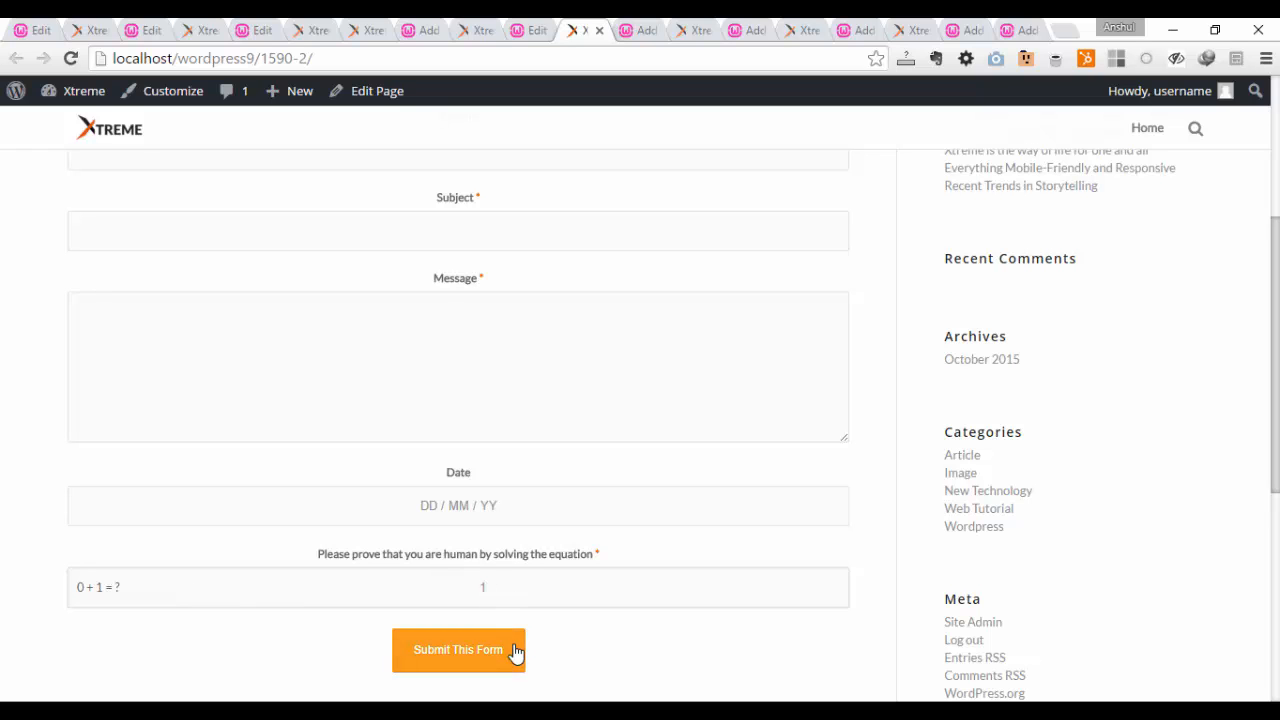
left_click(516, 650)
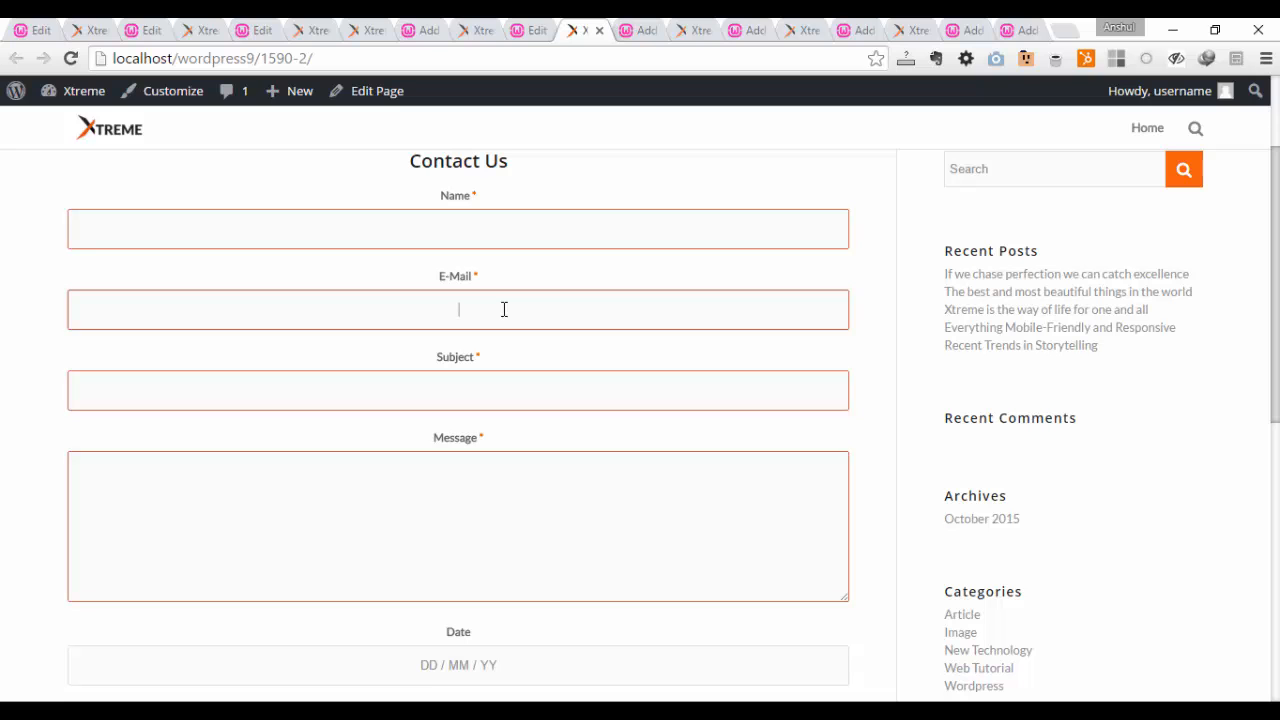
Step: Test the e-mail validation by entering "dghsgfs" in the E-Mail field and submitting the form again
left_click(504, 309)
type("dghsgfs")
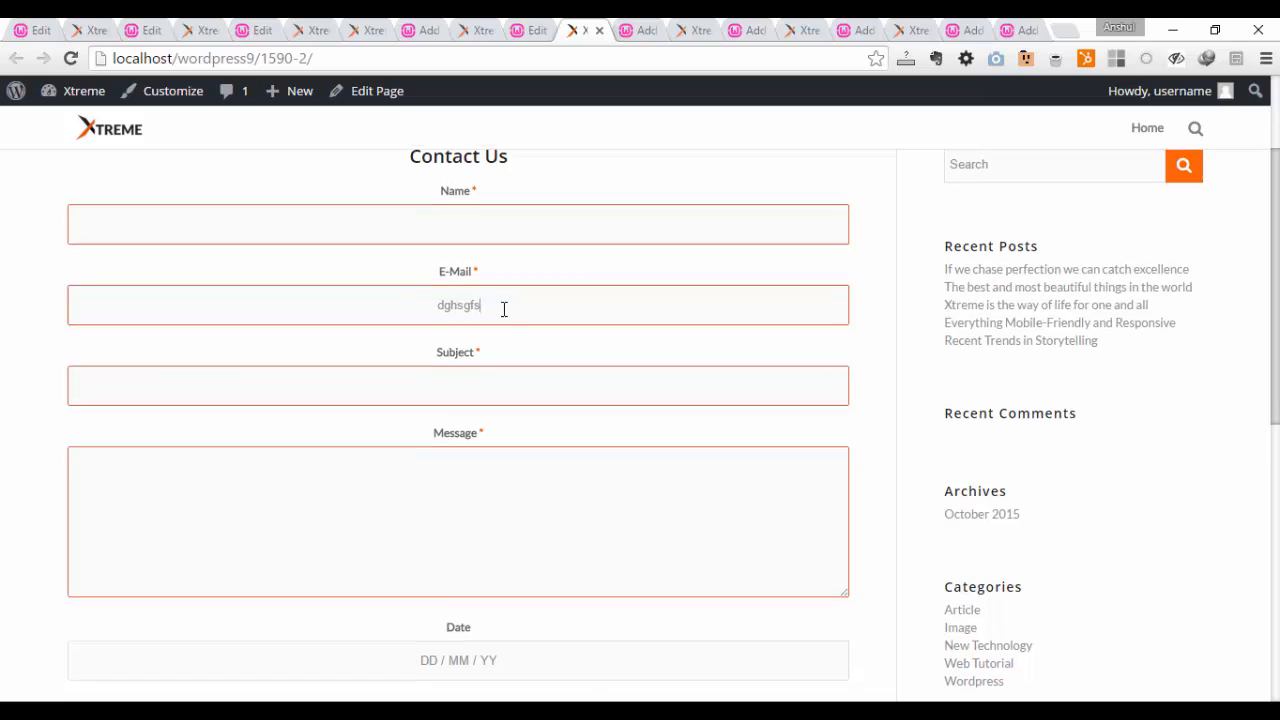
scroll(503, 309, "down", 3)
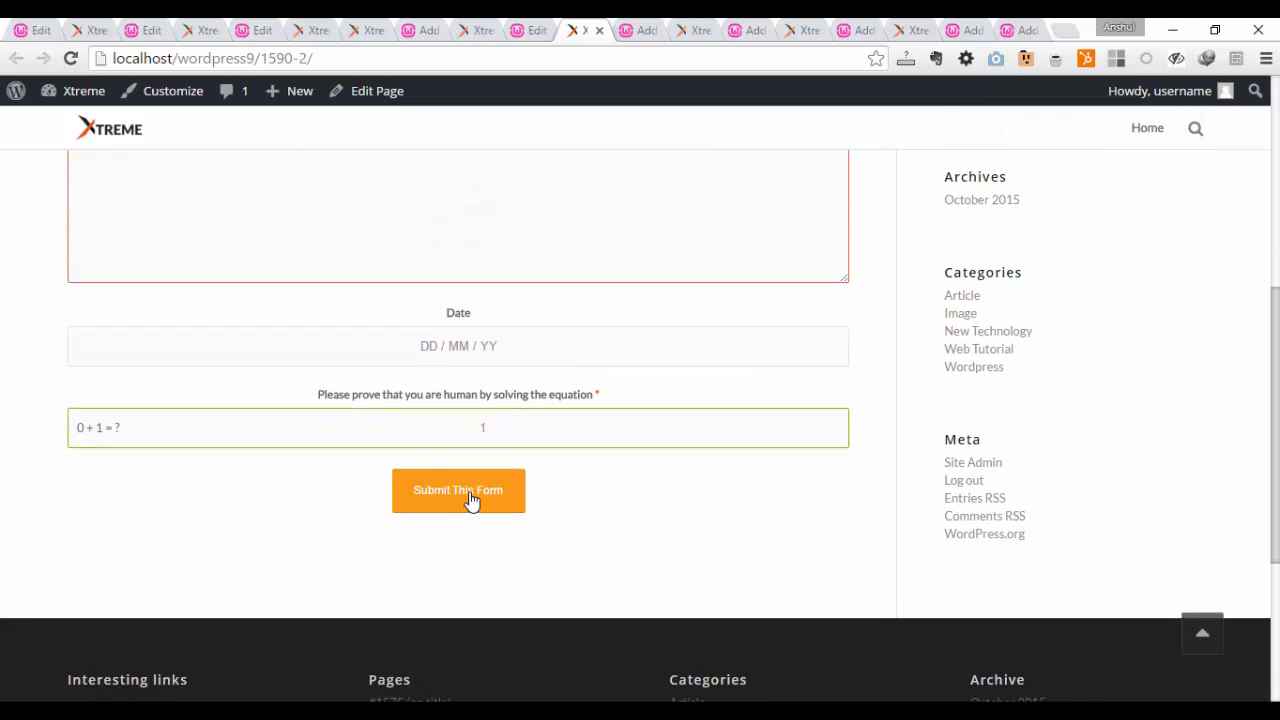
left_click(472, 512)
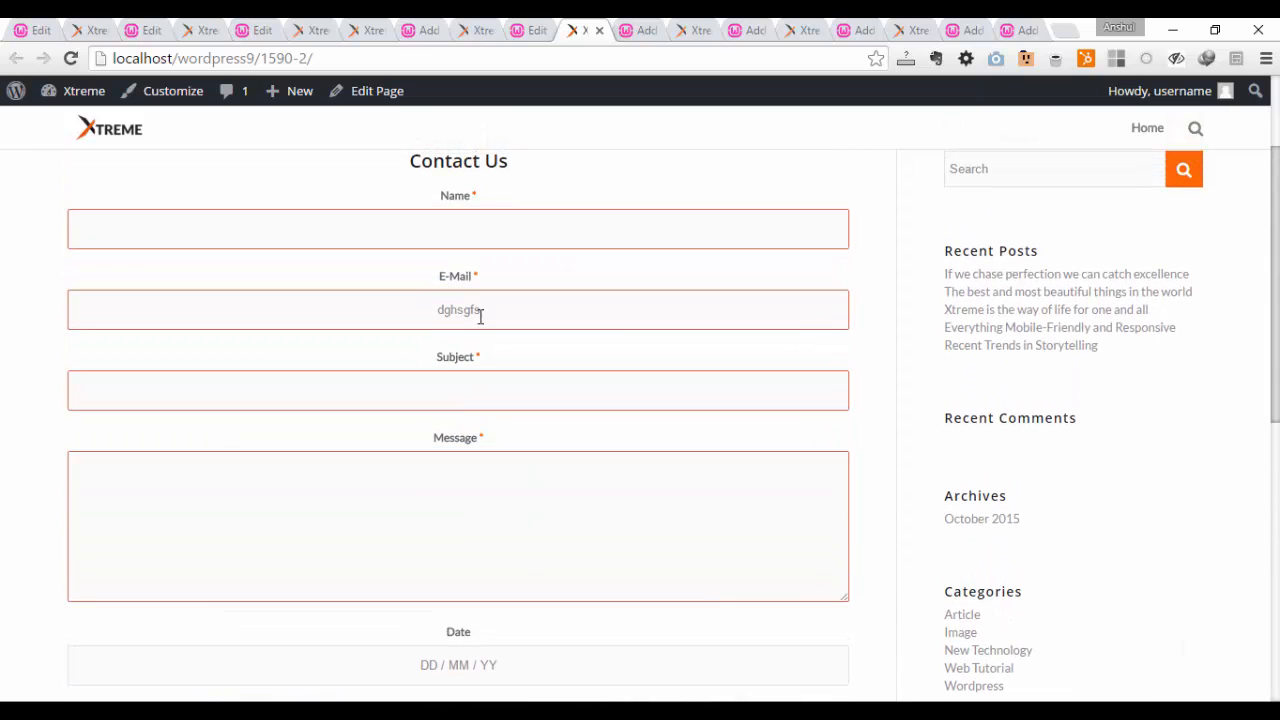
scroll(726, 476, "up", 2)
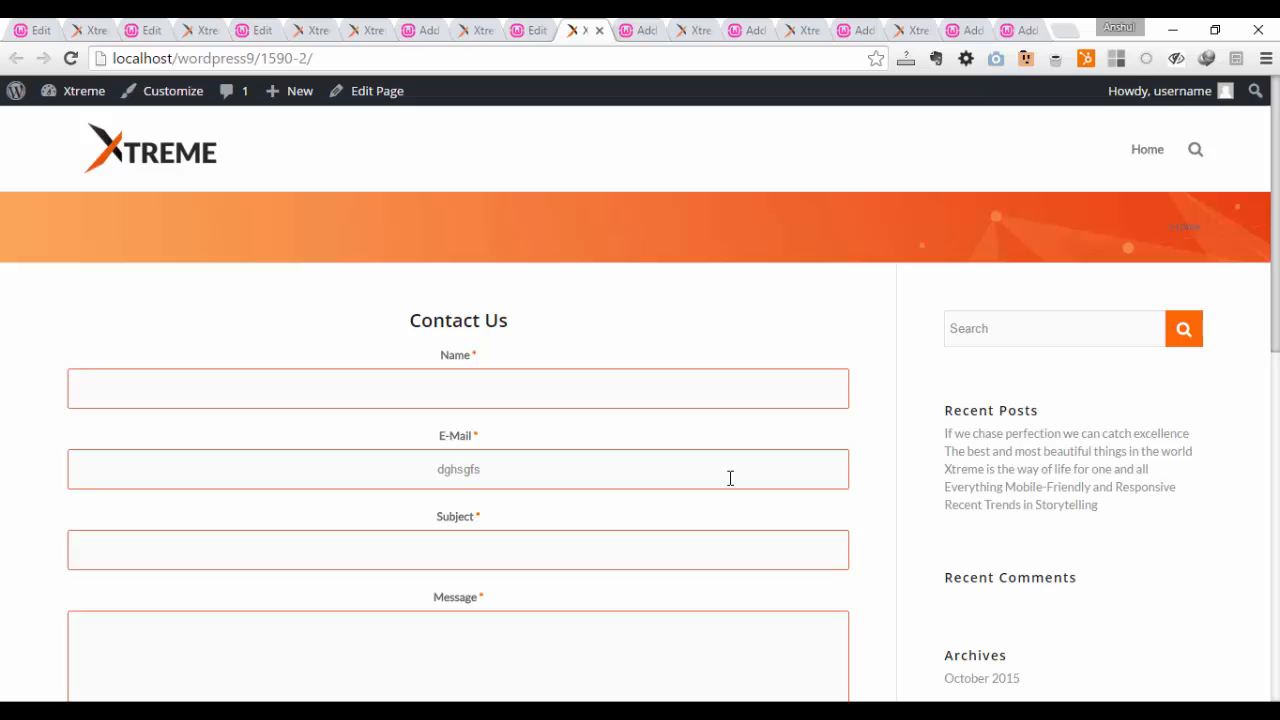
Step: Switch to the page draft with the Number Counter, display the advanced elements, and open the Number Counter's settings
left_click(634, 24)
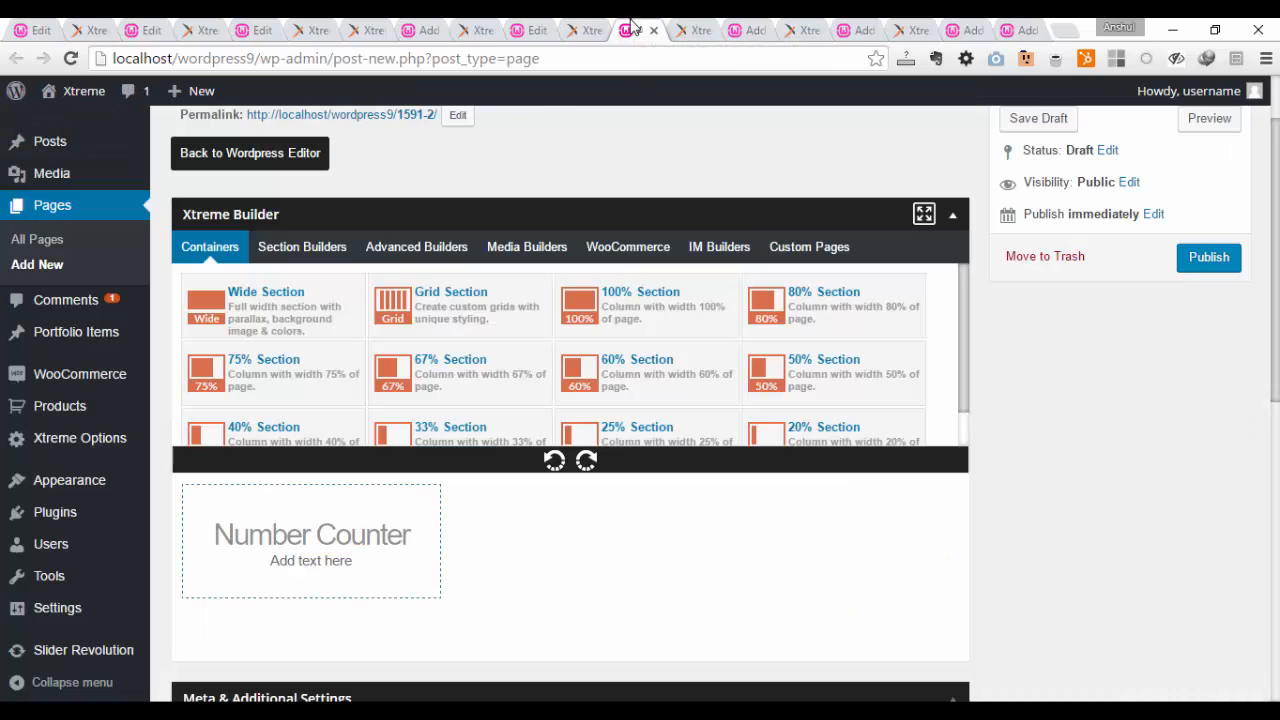
left_click(414, 245)
scroll(486, 300, "down", 3)
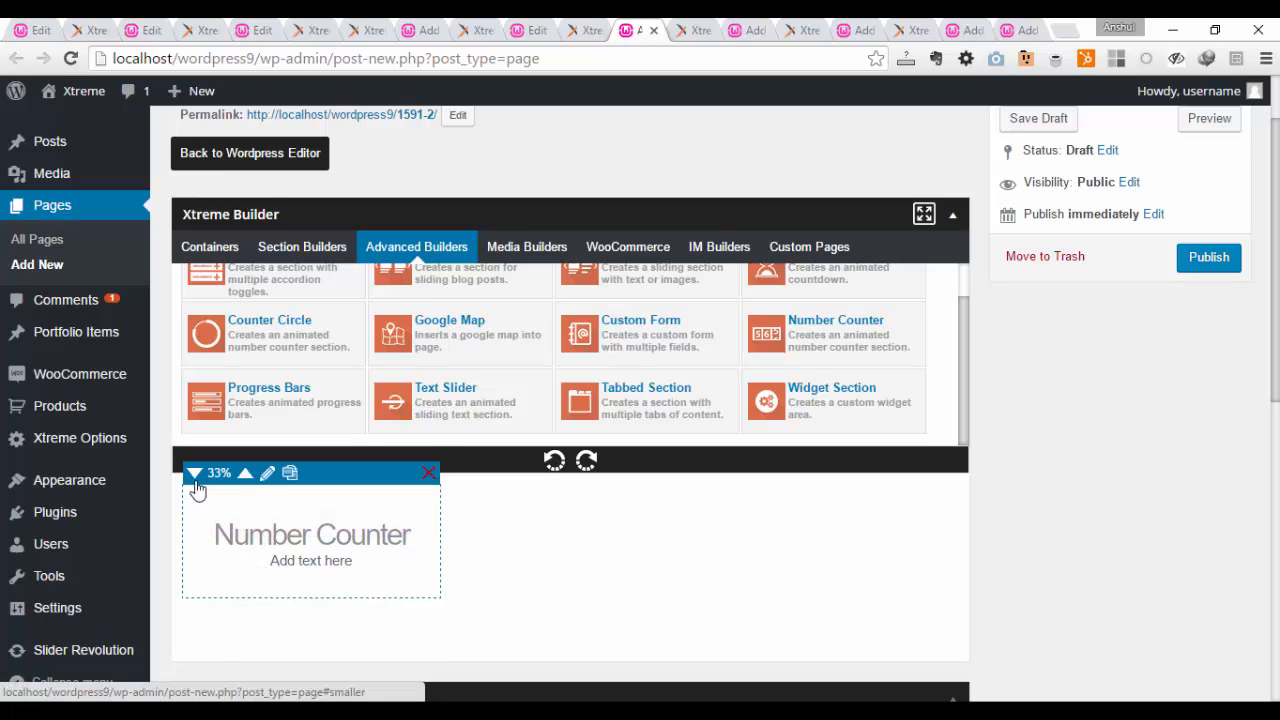
left_click(218, 524)
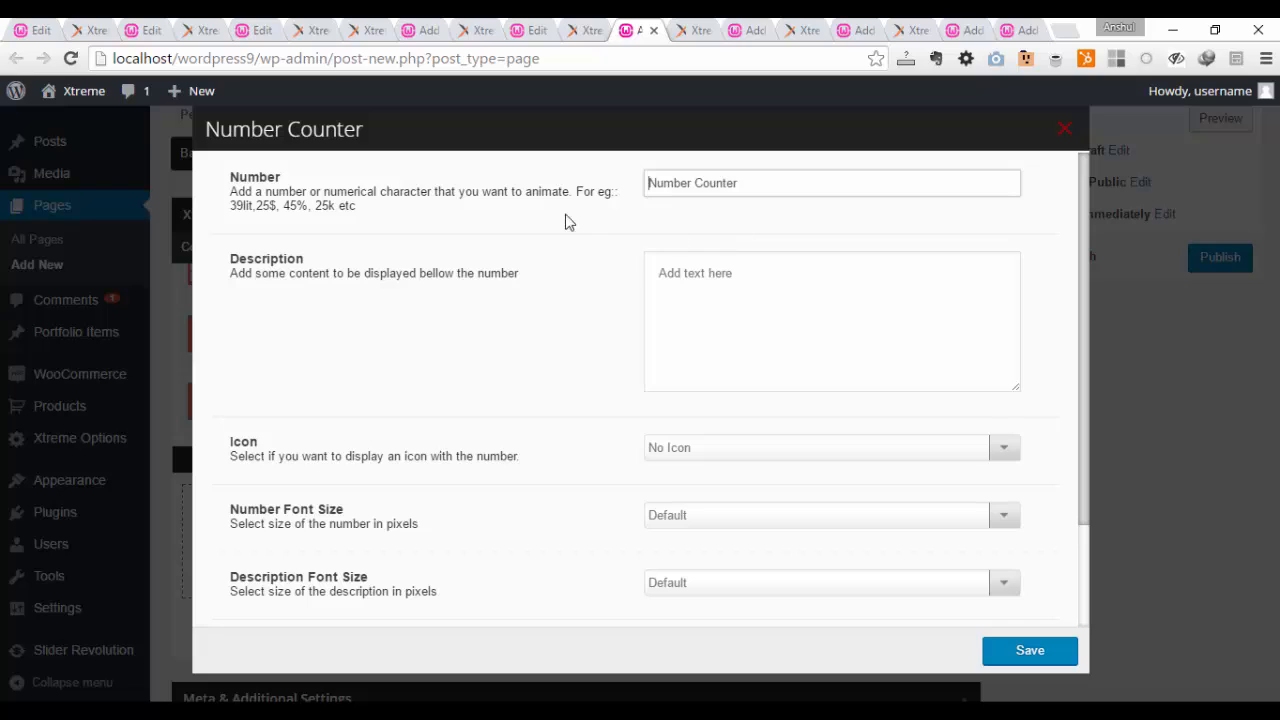
Step: Set the counter's number to 5649 and its description to "Random number"
left_click_drag(741, 182, 524, 171)
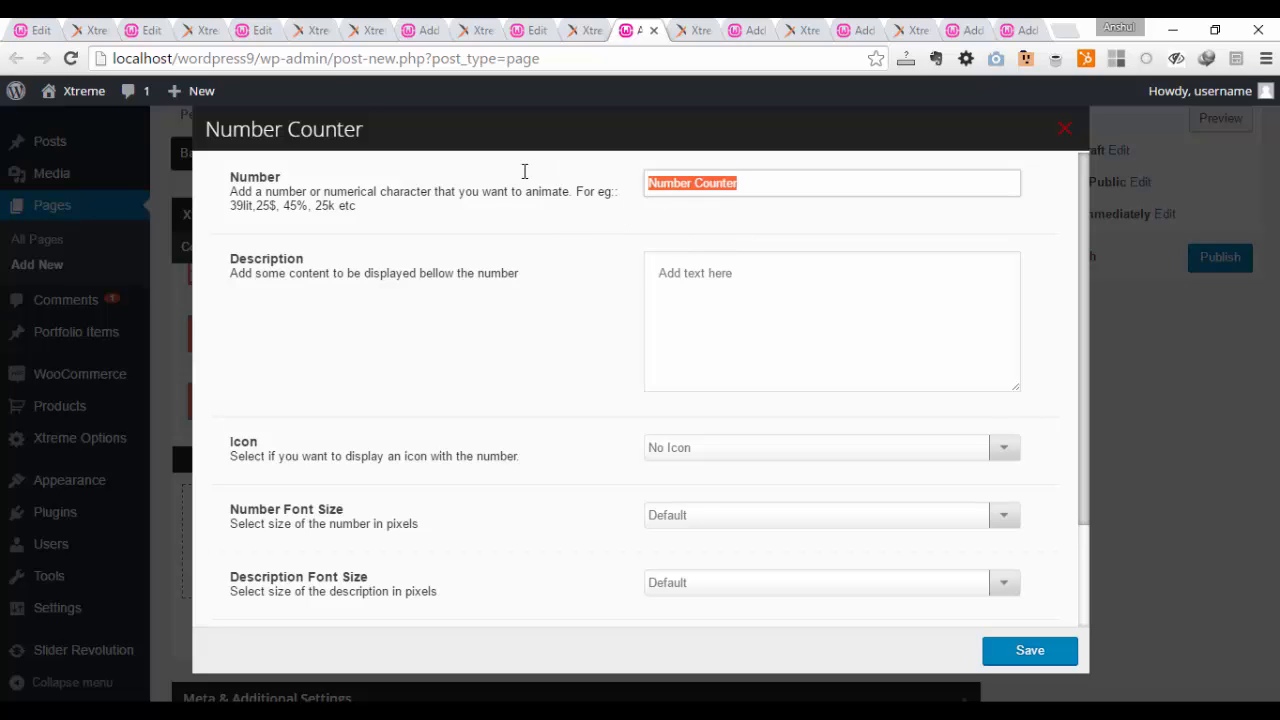
key("BackSpace")
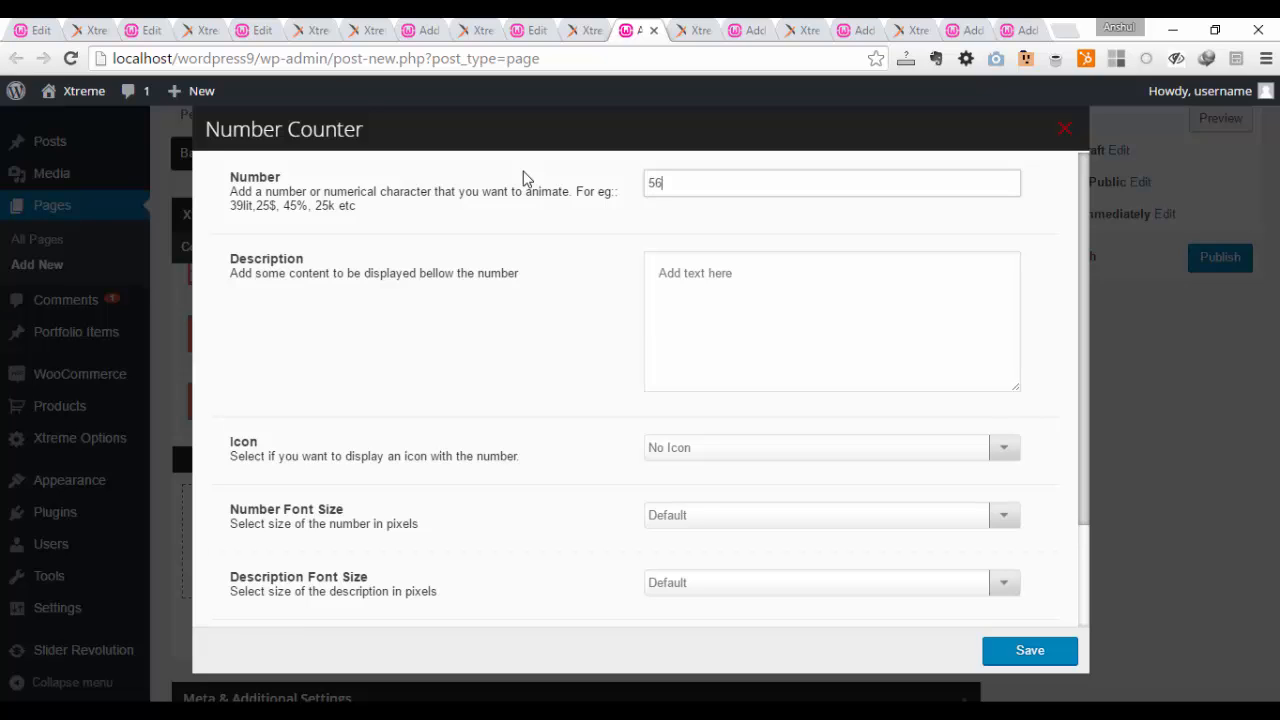
type("5649")
left_click_drag(790, 269, 541, 260)
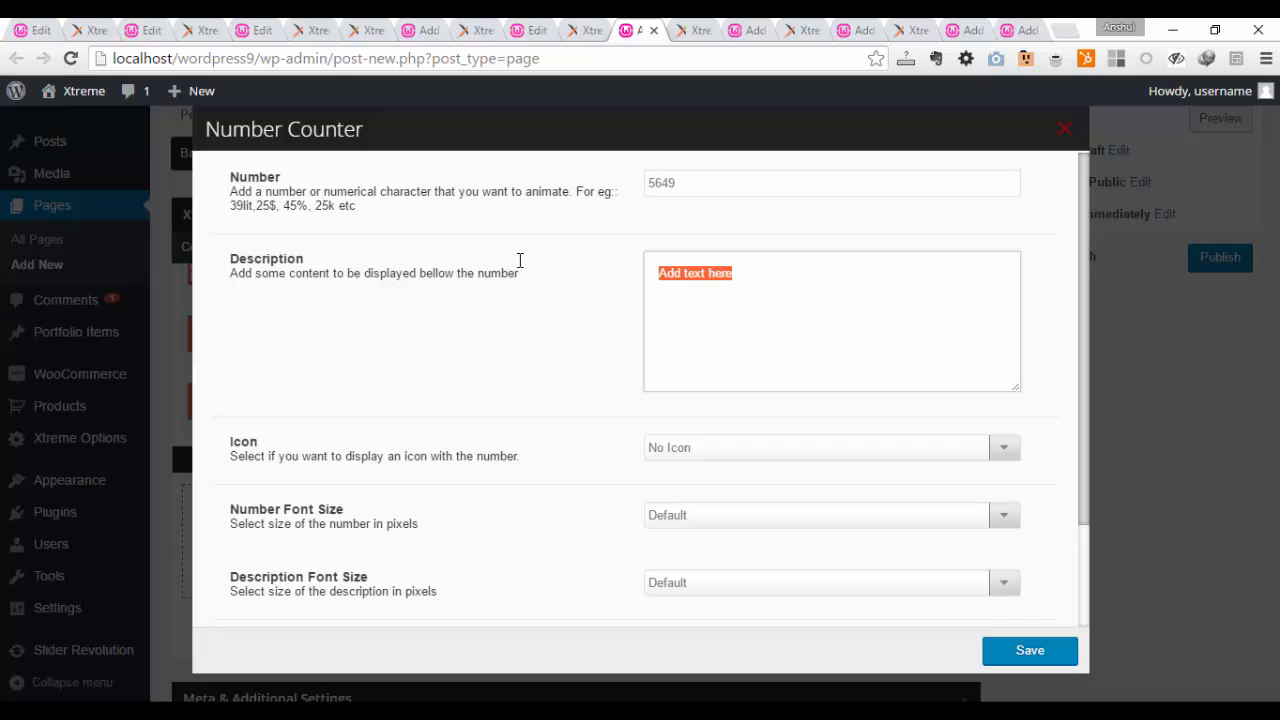
key("BackSpace")
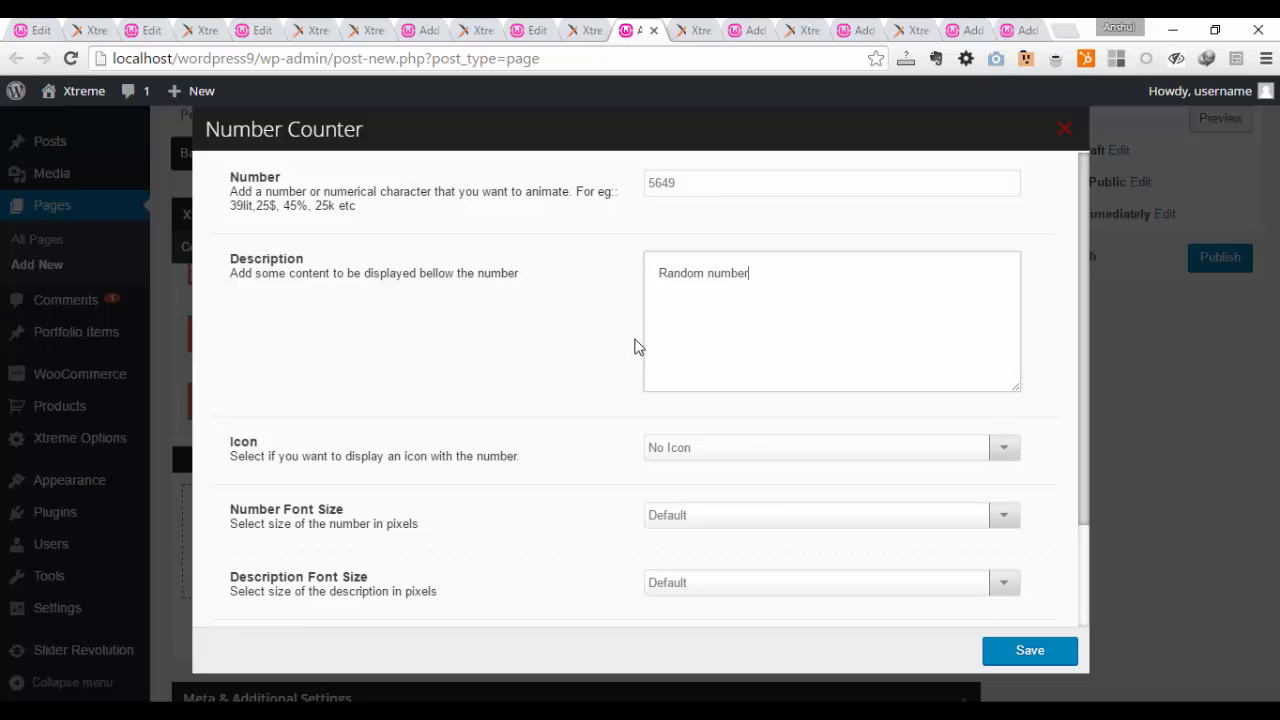
Step: Set the counter to display an icon in front of the number, using the standing man icon
left_click(741, 447)
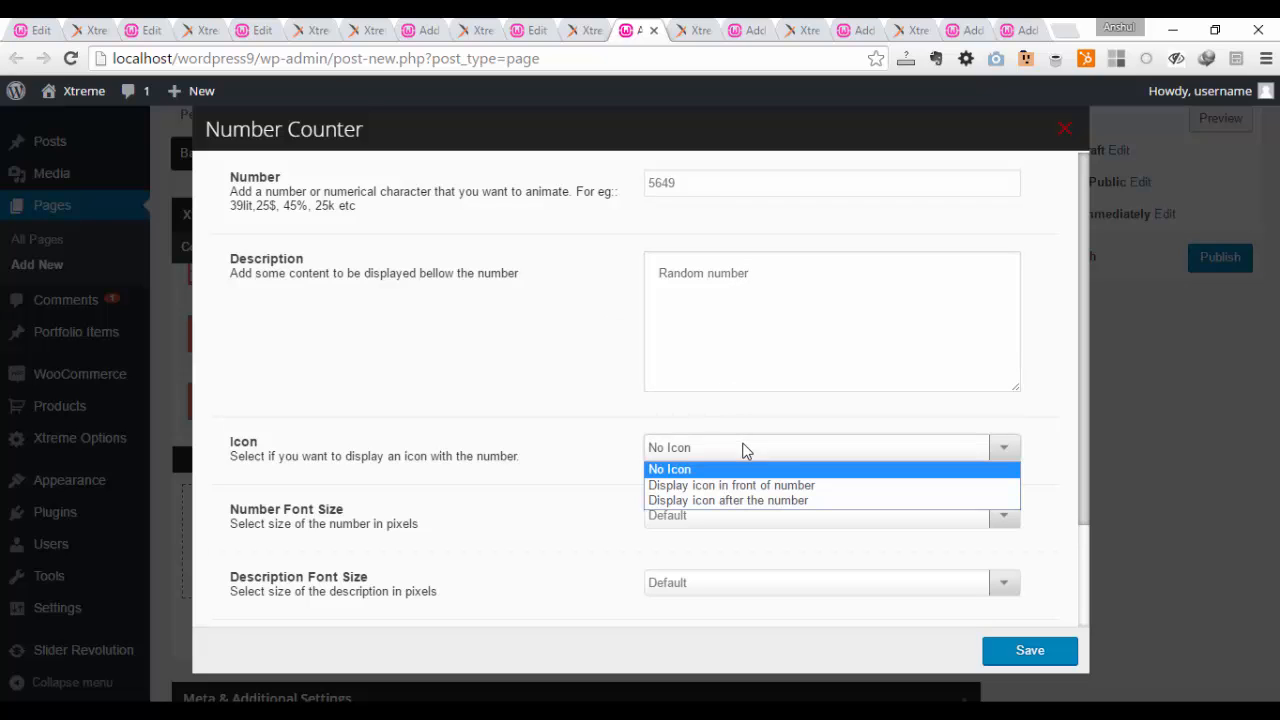
left_click(794, 487)
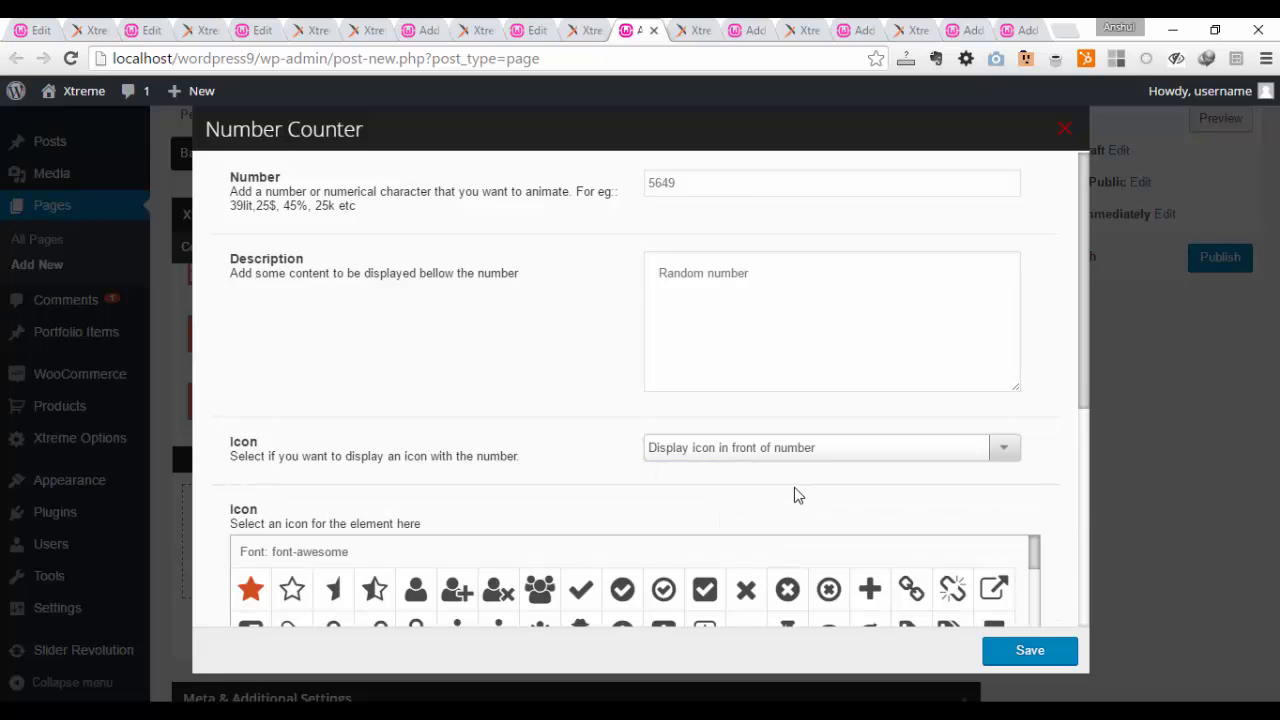
scroll(794, 496, "down", 4)
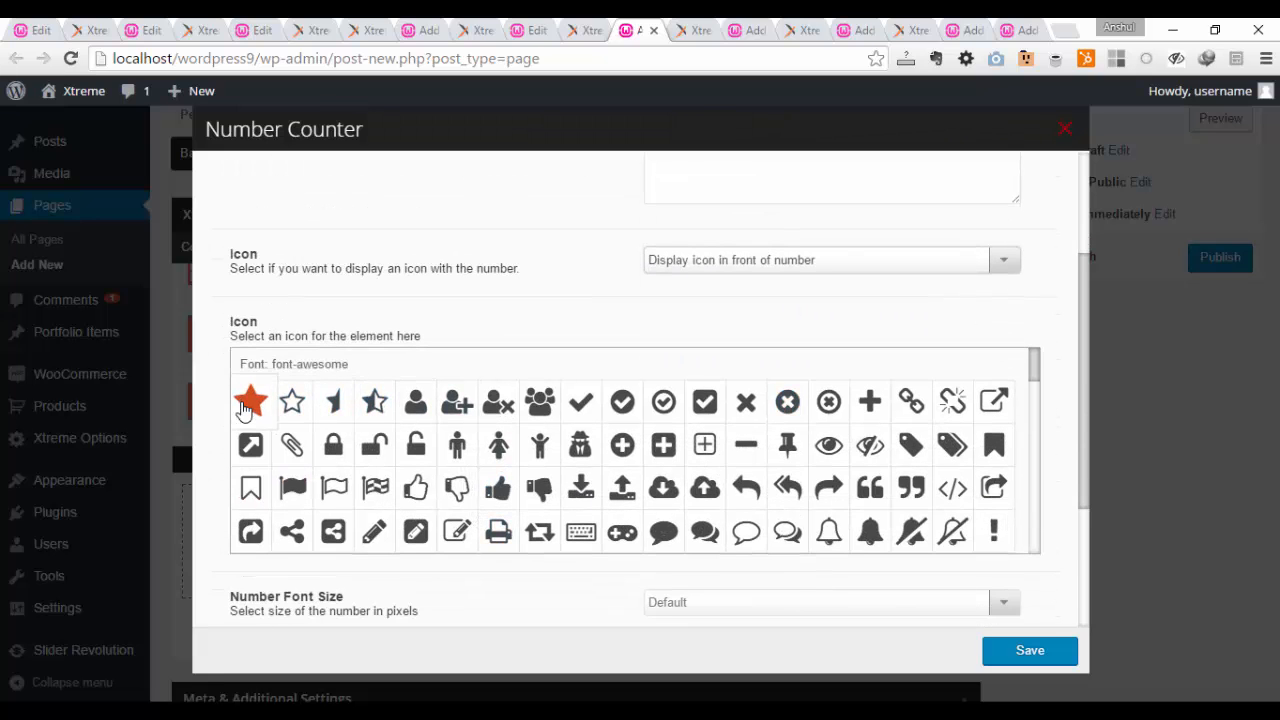
left_click(457, 445)
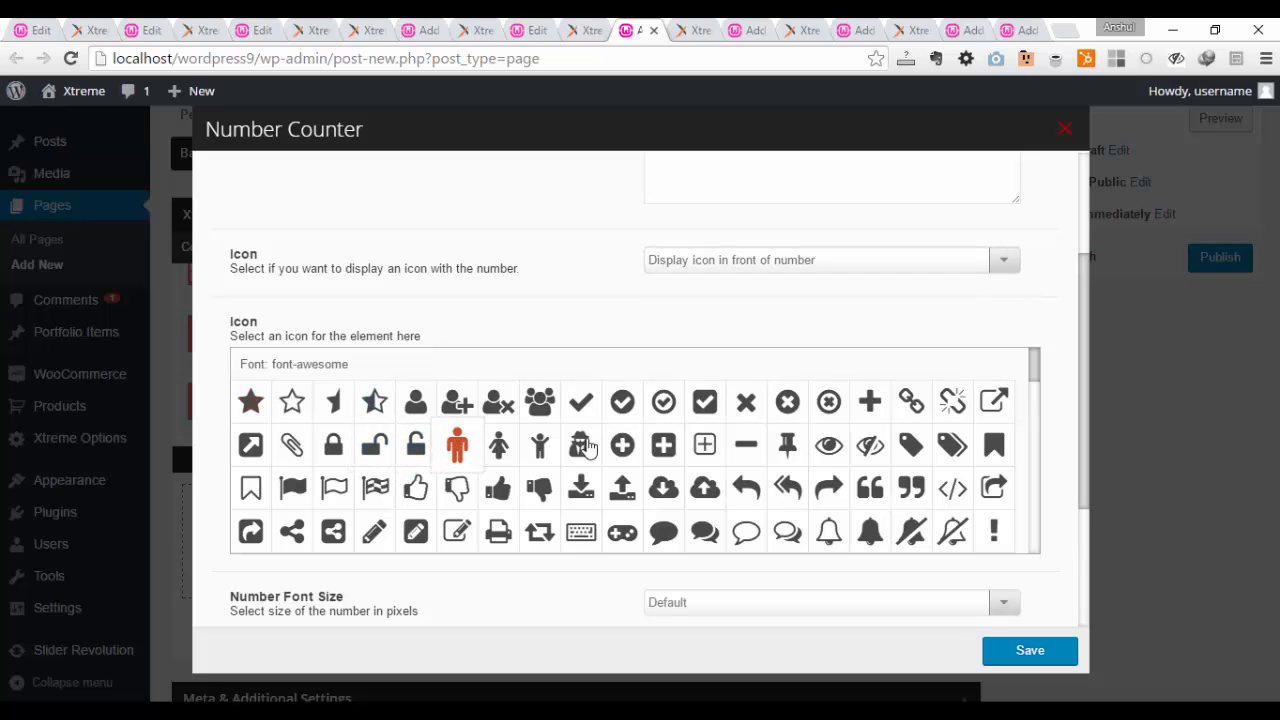
scroll(588, 447, "down", 10)
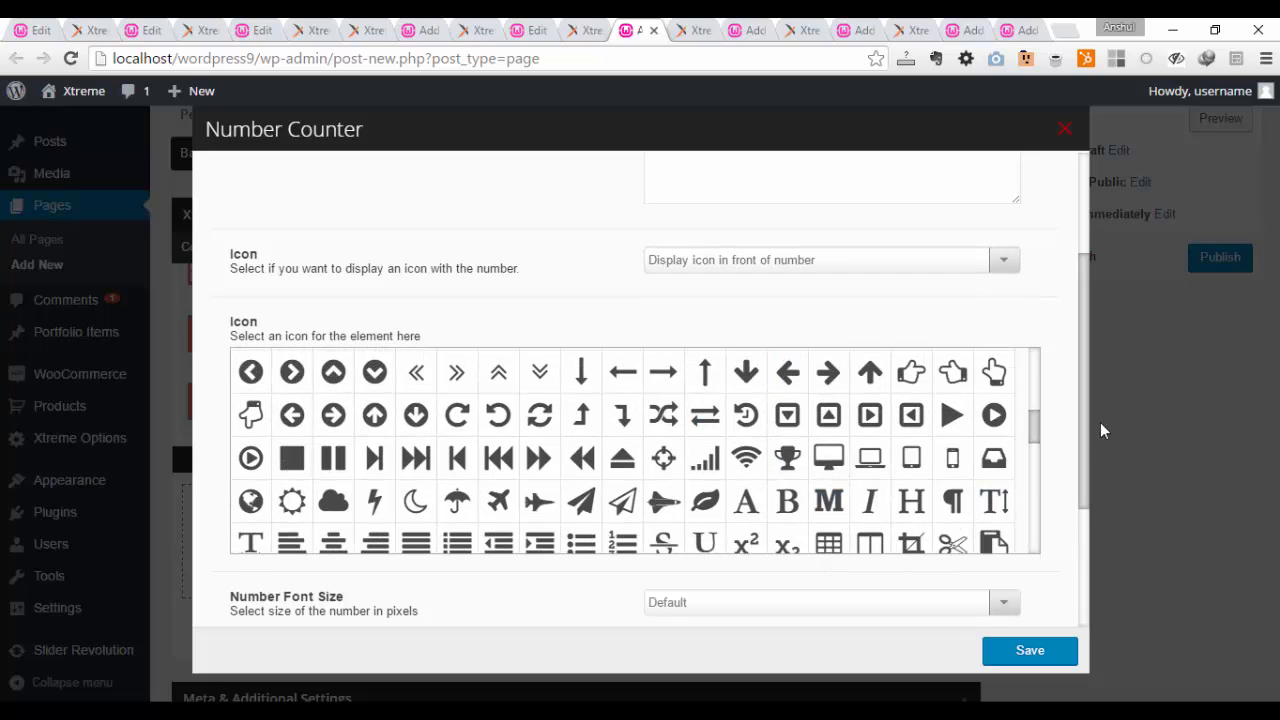
Step: Set the counter's number font size to 19px and its description font size to 15px
scroll(1082, 401, "down", 3)
left_click(1003, 457)
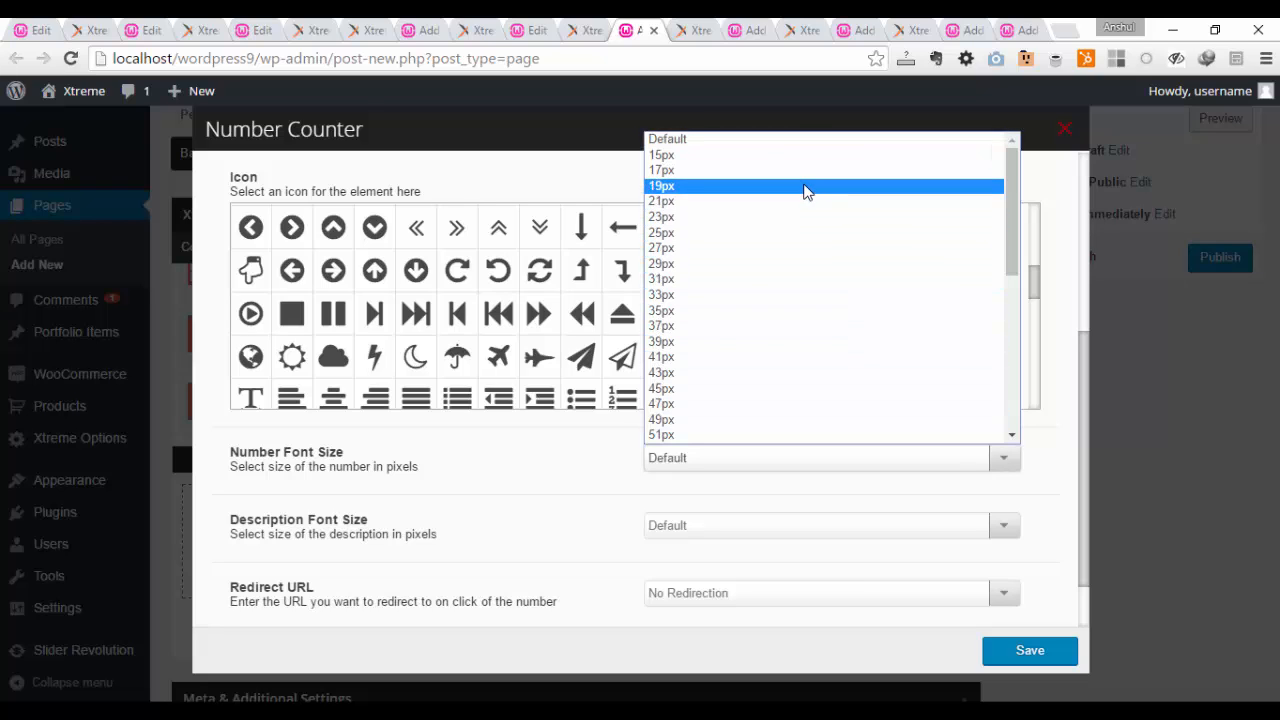
left_click(806, 186)
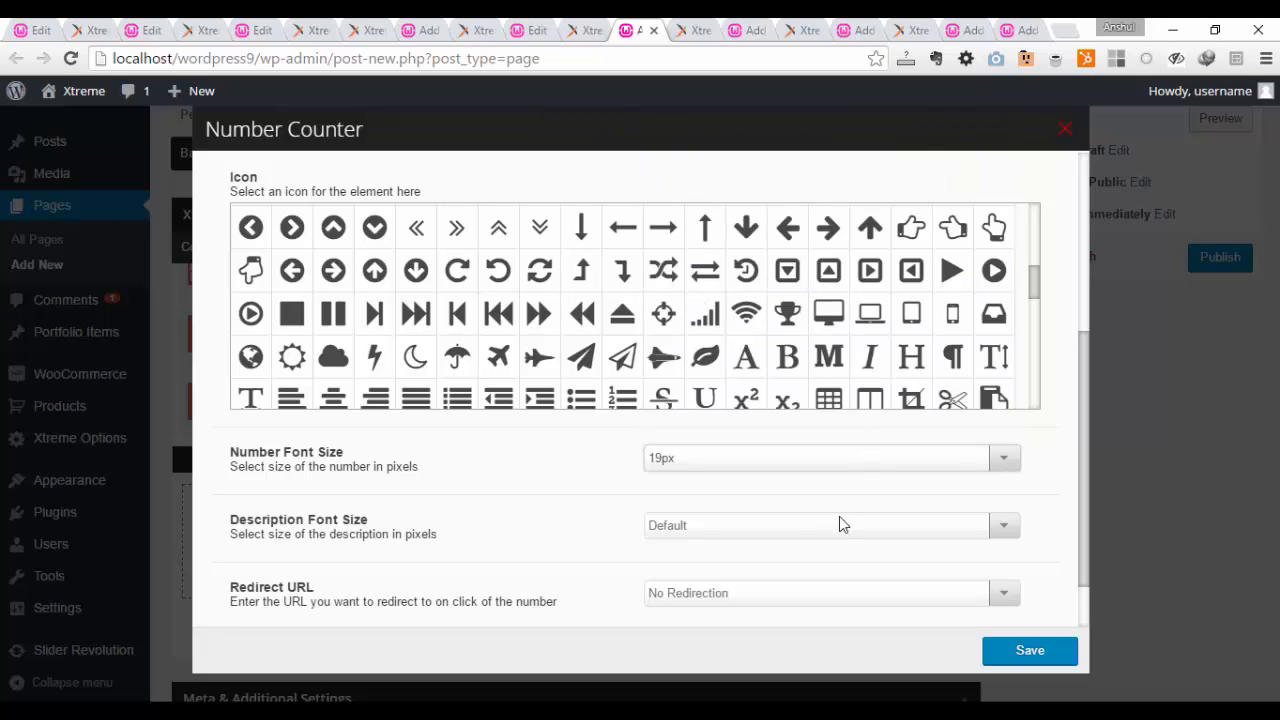
left_click(752, 532)
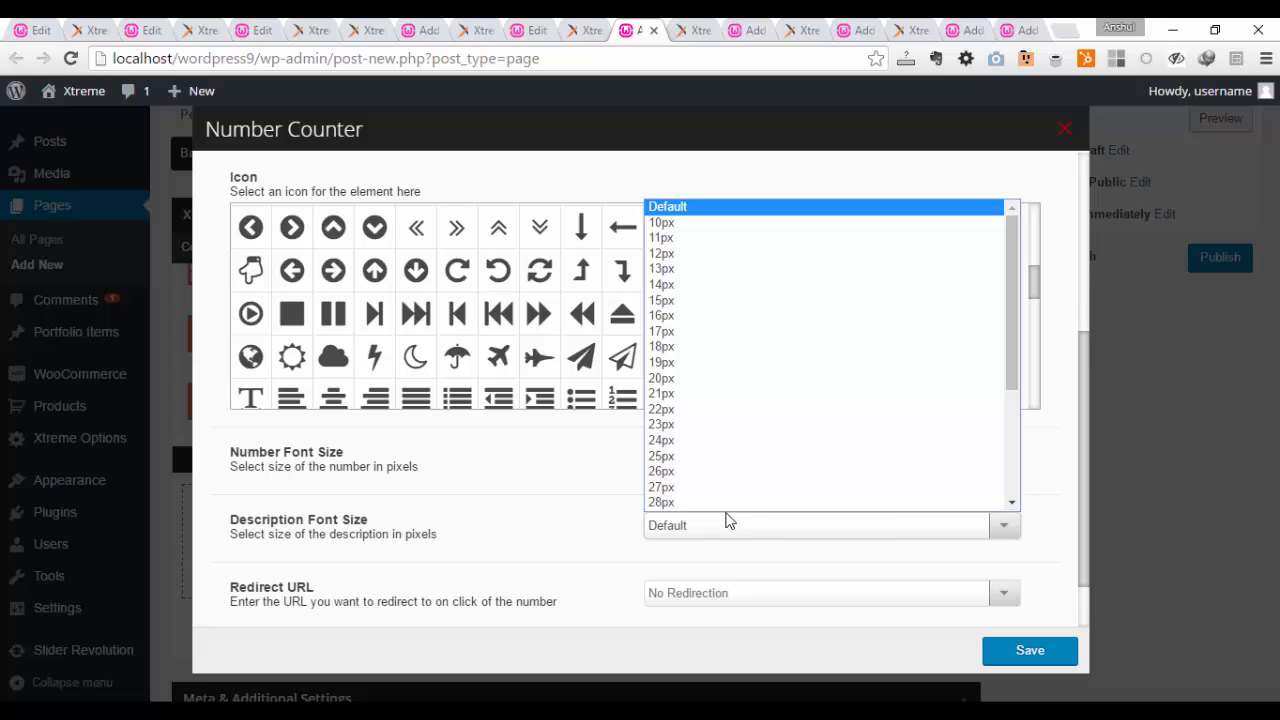
left_click(680, 300)
Step: Check the redirection choices for the counter's number and set the counter's font color to Custom
scroll(584, 530, "down", 1)
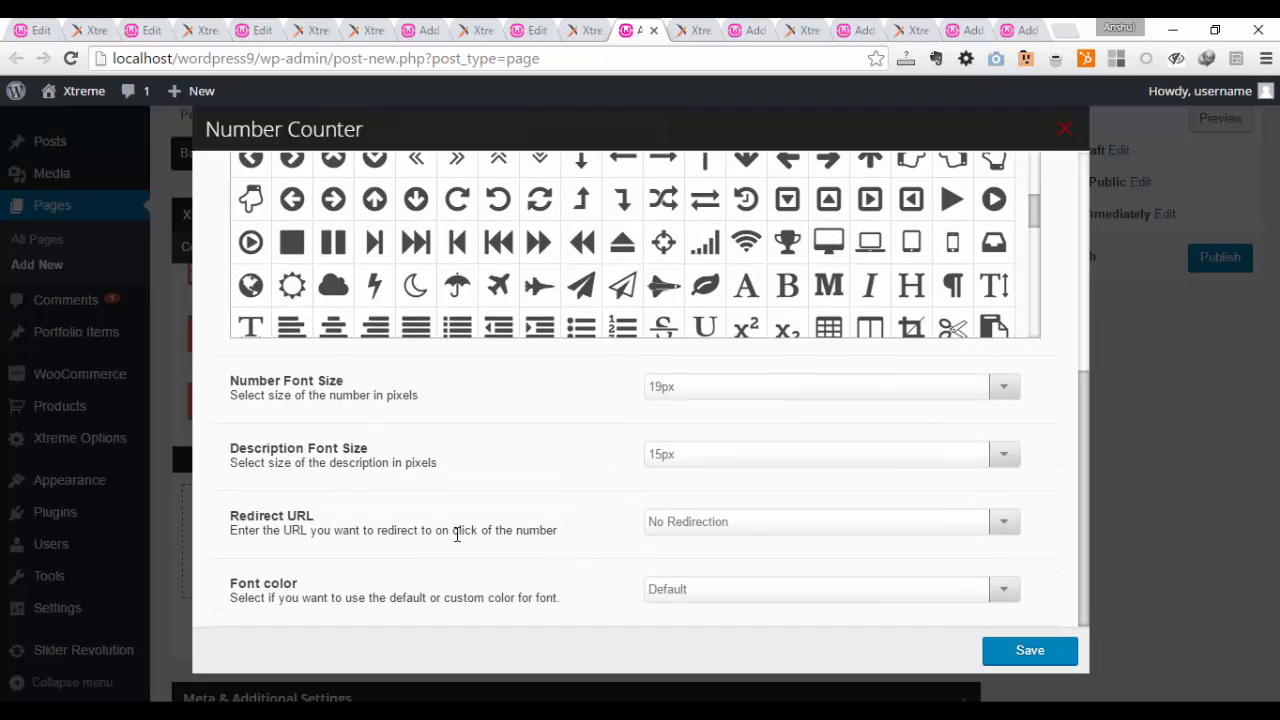
left_click(762, 535)
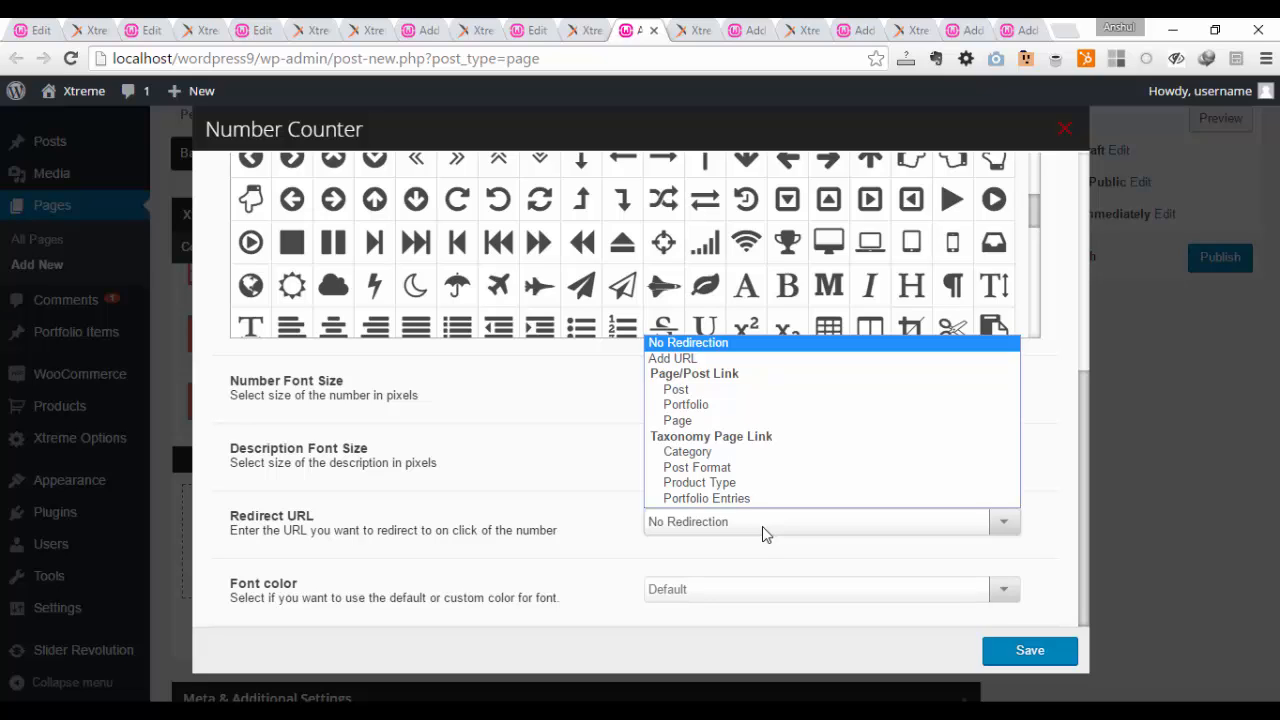
left_click(762, 526)
left_click(705, 589)
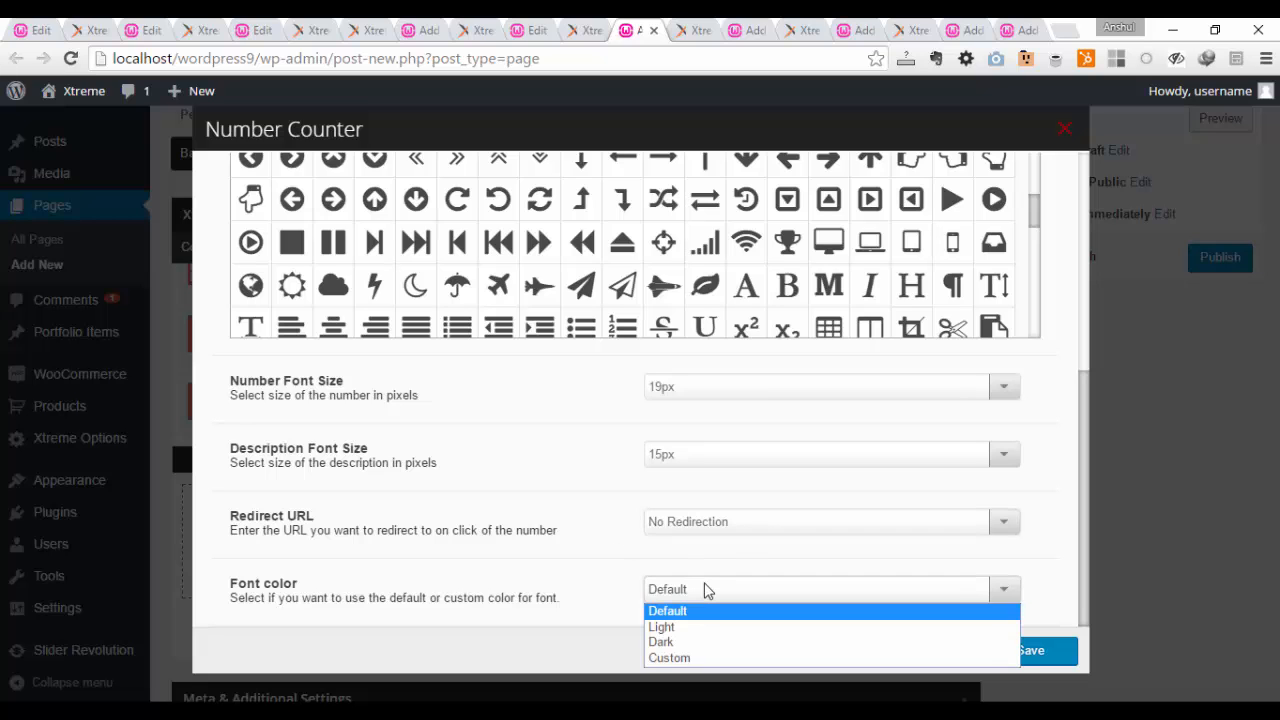
left_click(705, 590)
left_click(706, 594)
left_click(690, 657)
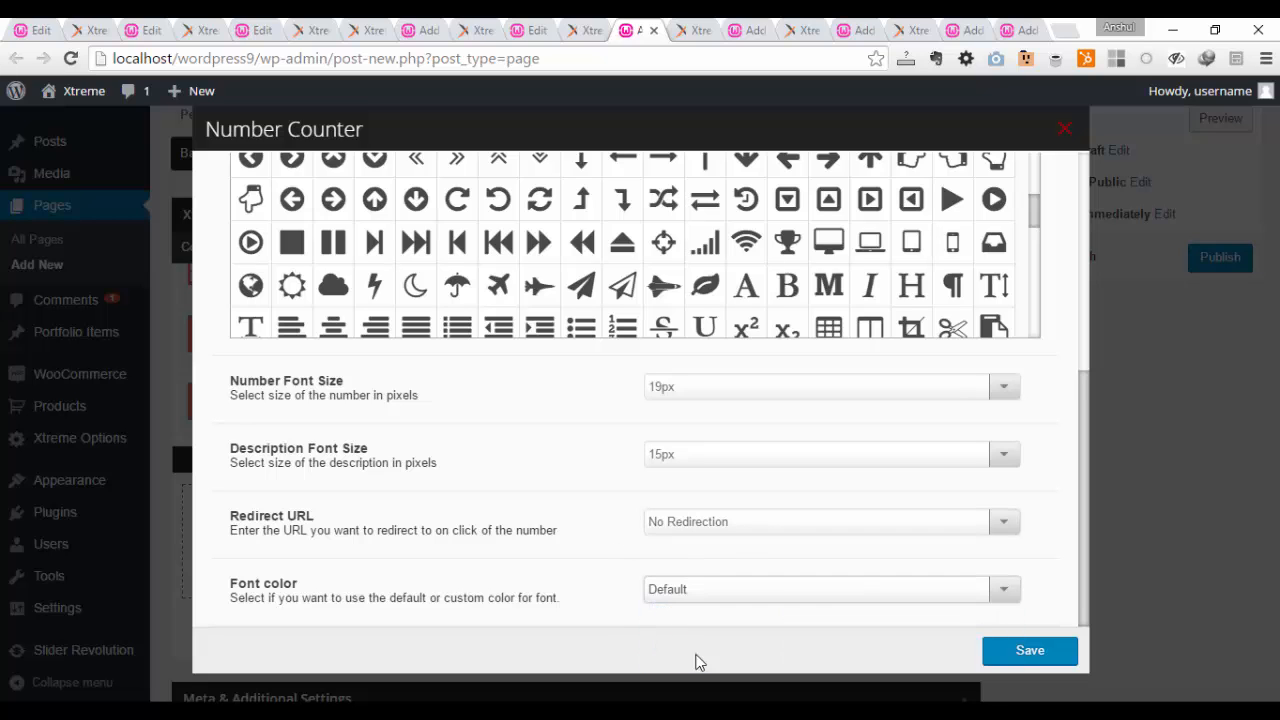
Step: Choose green #83a846 as the counter's custom font color and save the Number Counter
scroll(586, 523, "down", 1)
left_click(707, 592)
scroll(730, 590, "down", 2)
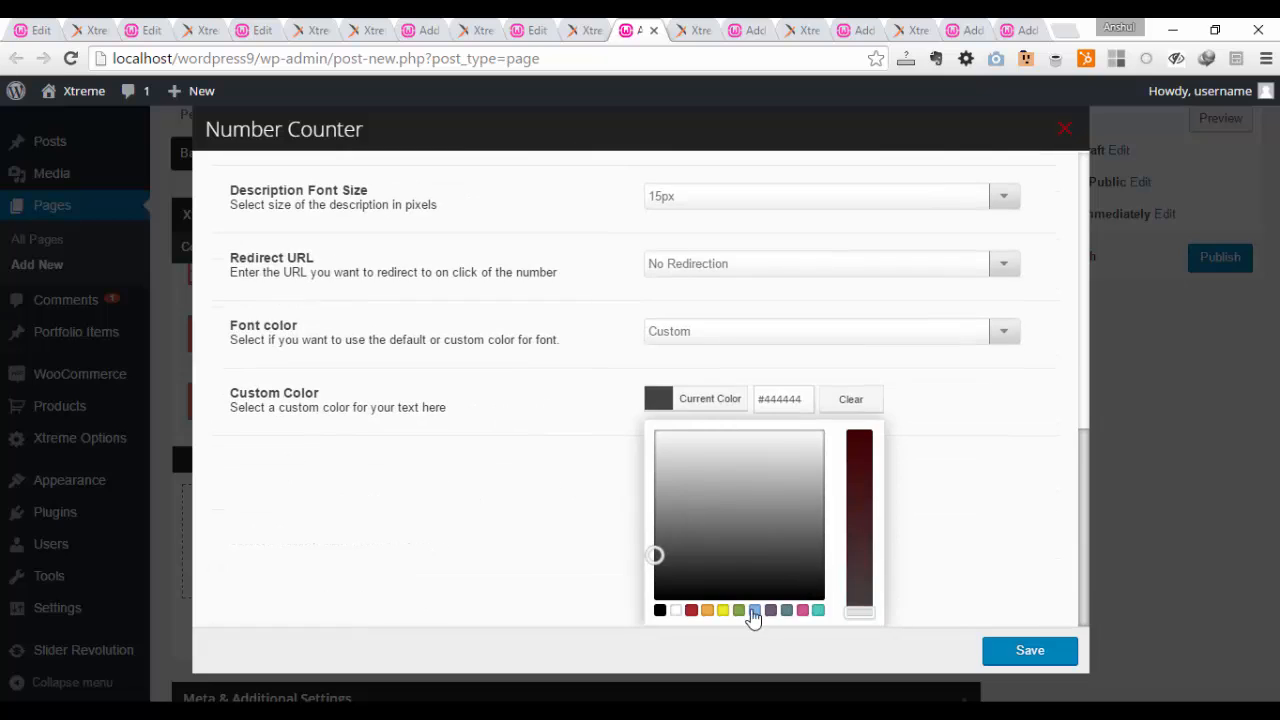
left_click(739, 610)
left_click(958, 505)
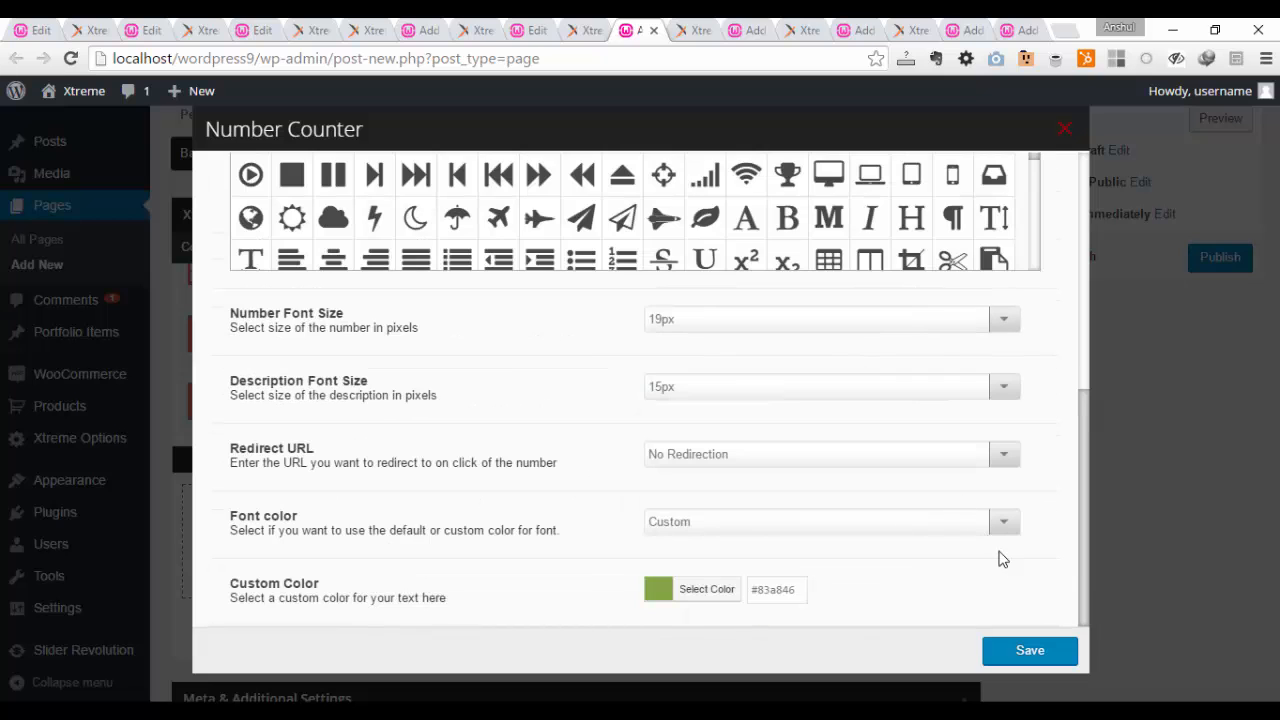
left_click(1043, 653)
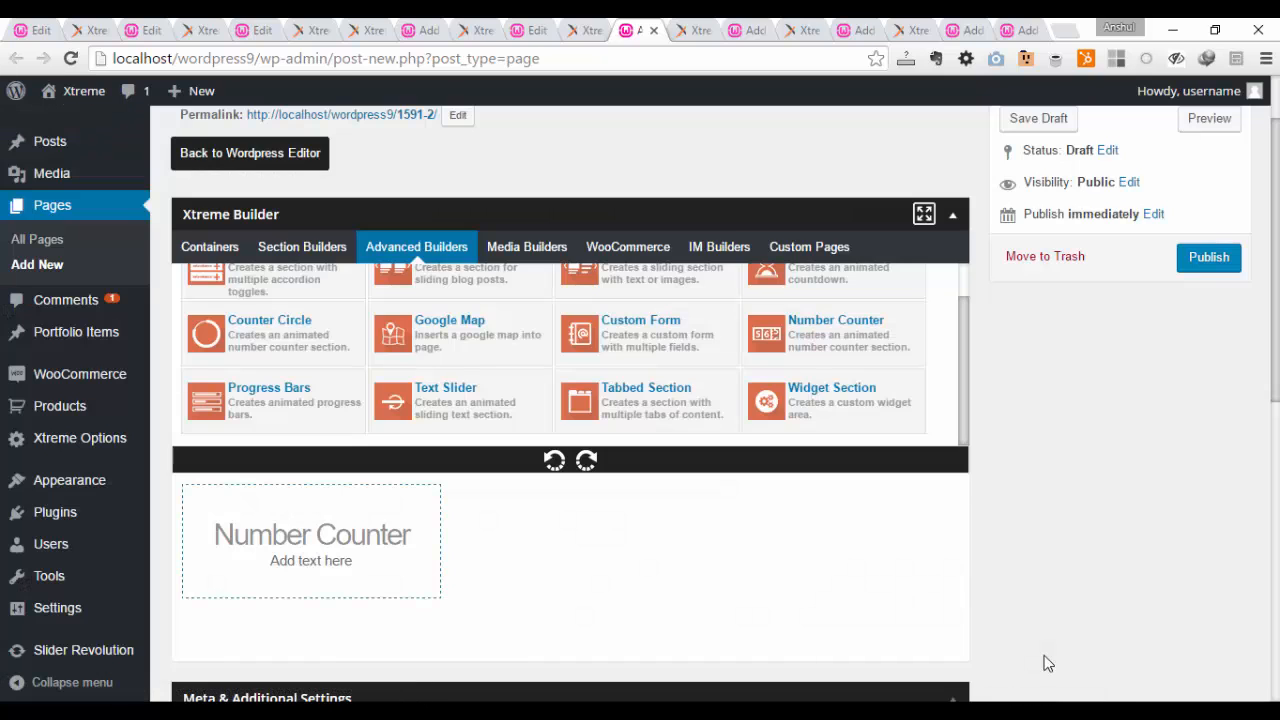
Step: Duplicate the Number Counter twice so that three counters sit side by side
mouse_move(309, 577)
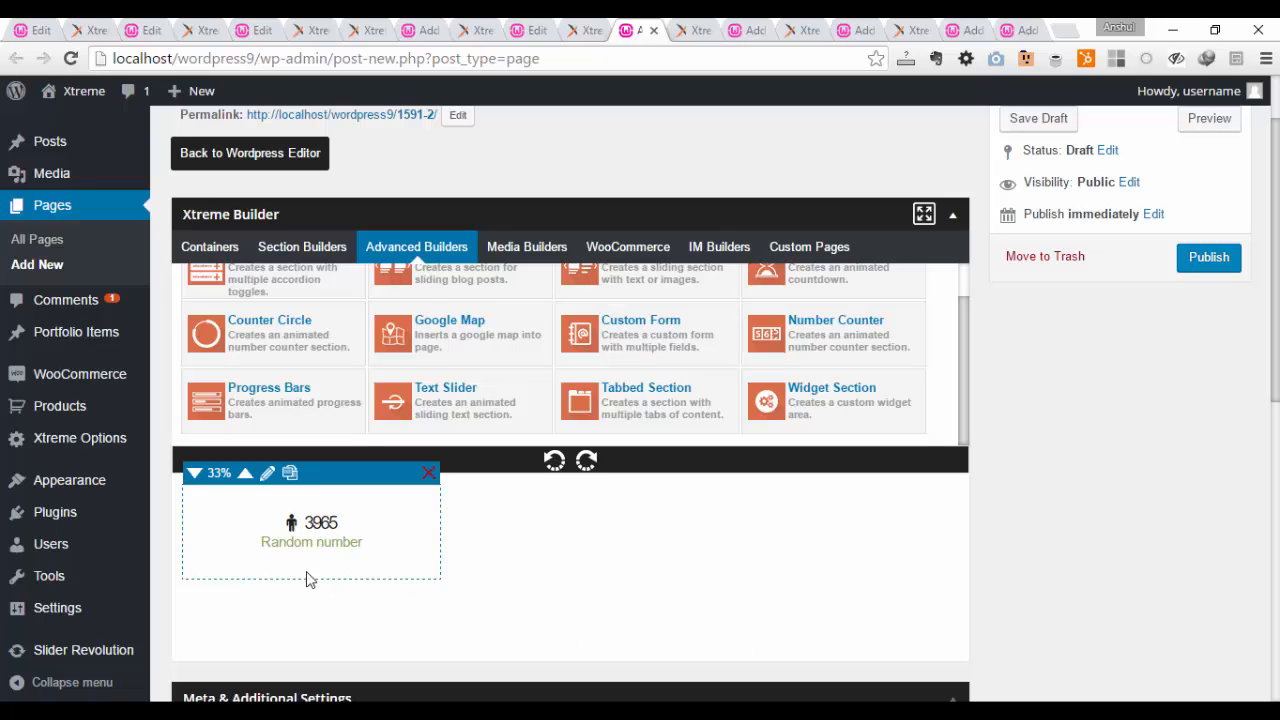
left_click(291, 473)
left_click(291, 473)
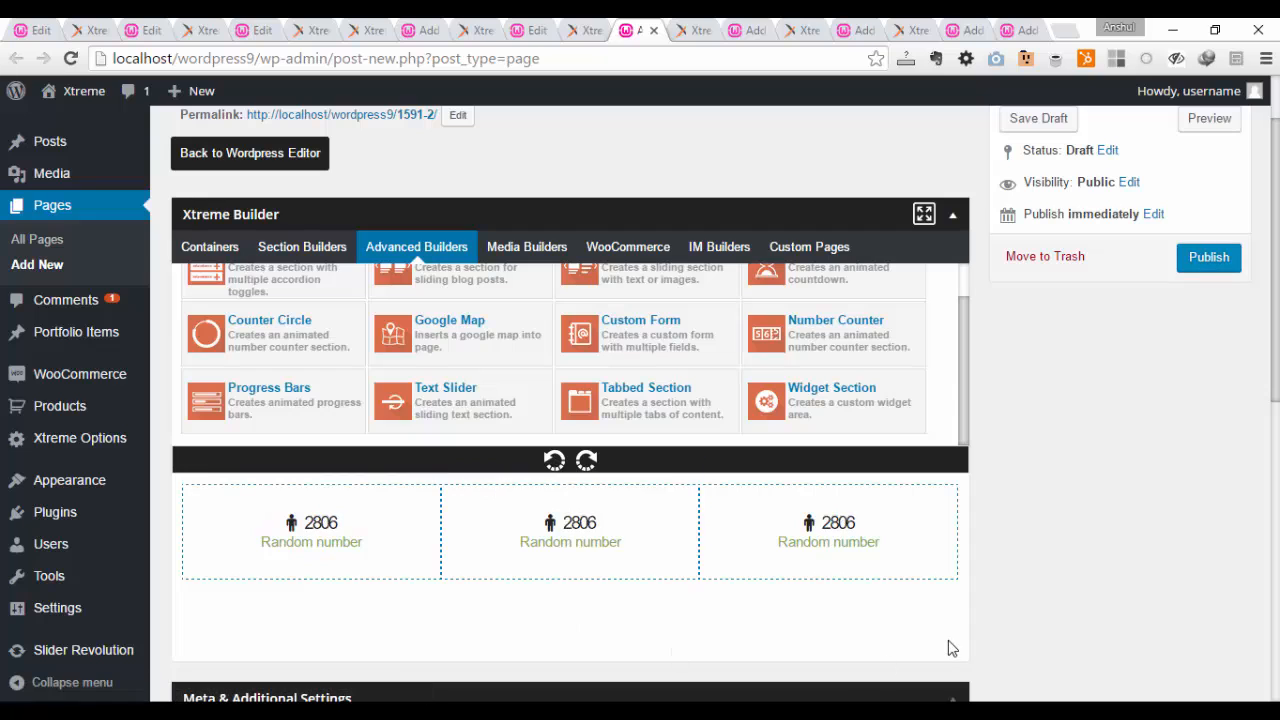
scroll(1107, 595, "up", 1)
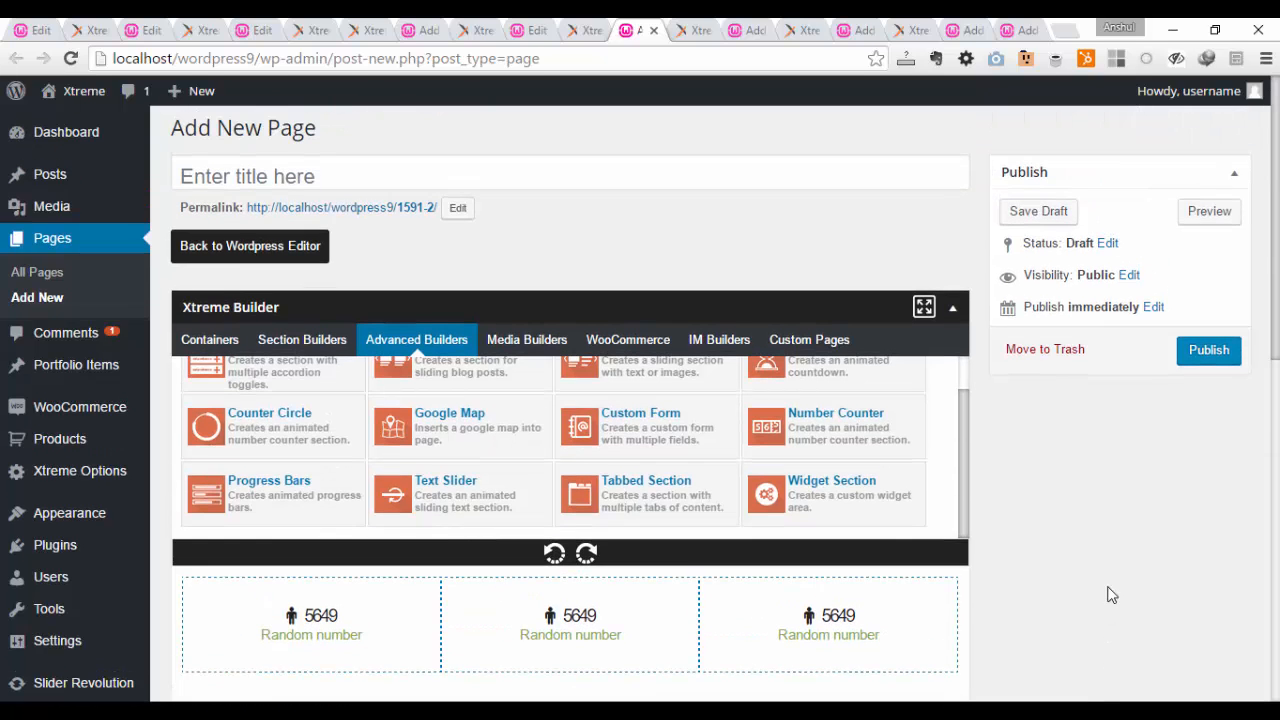
Step: Reload the Number Counter demo page to view its animation and switch to the page draft with the progress bar
left_click(697, 27)
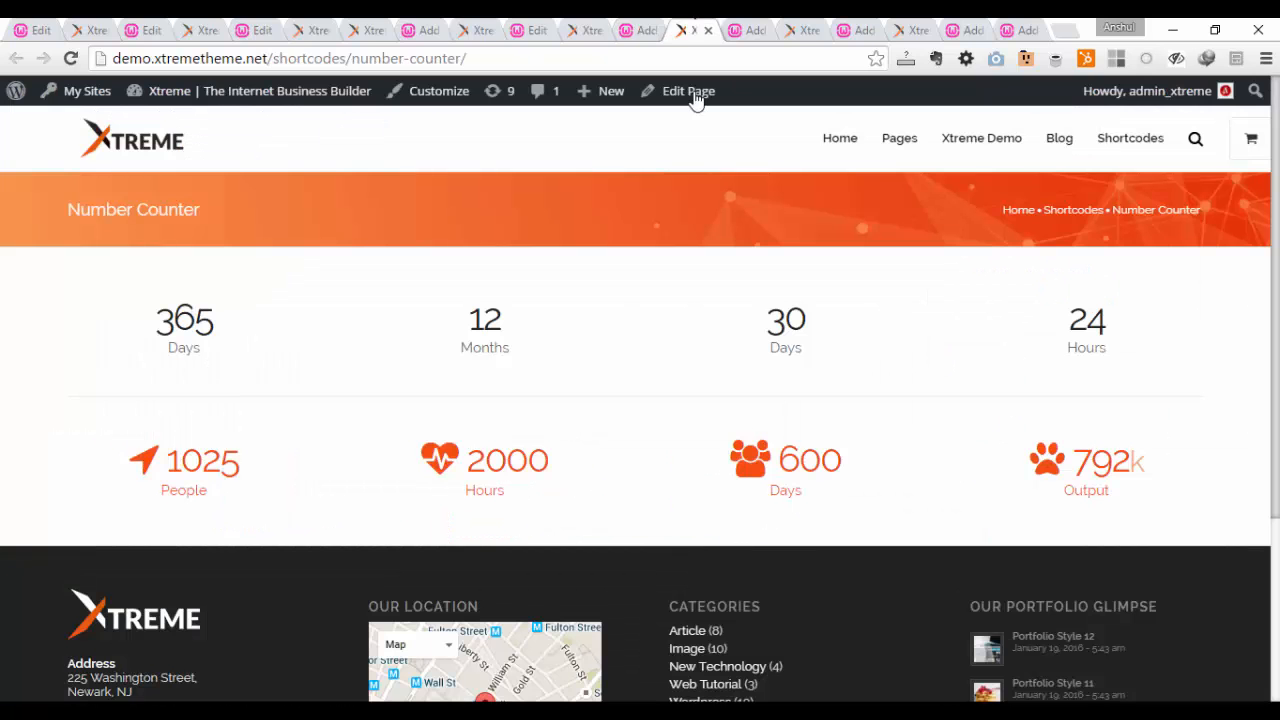
left_click(72, 62)
left_click(749, 30)
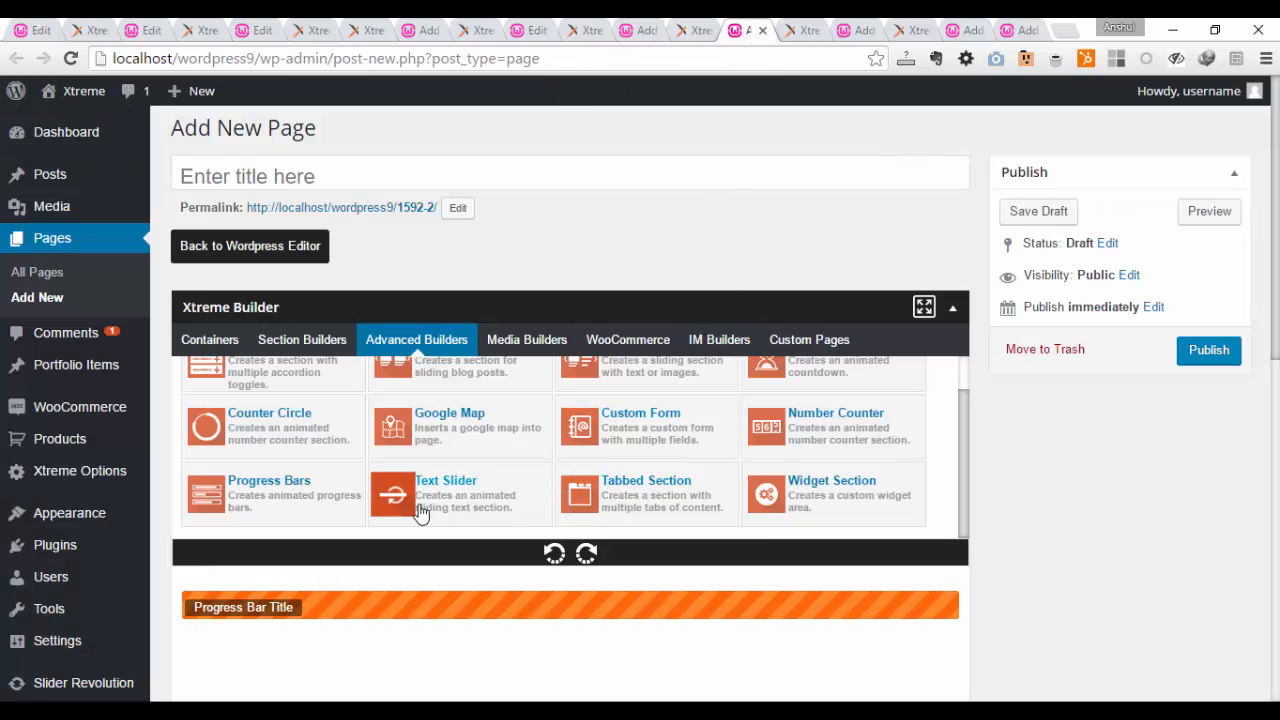
Step: Add a second Progress Bars element below the existing one and delete it
scroll(344, 503, "down", 2)
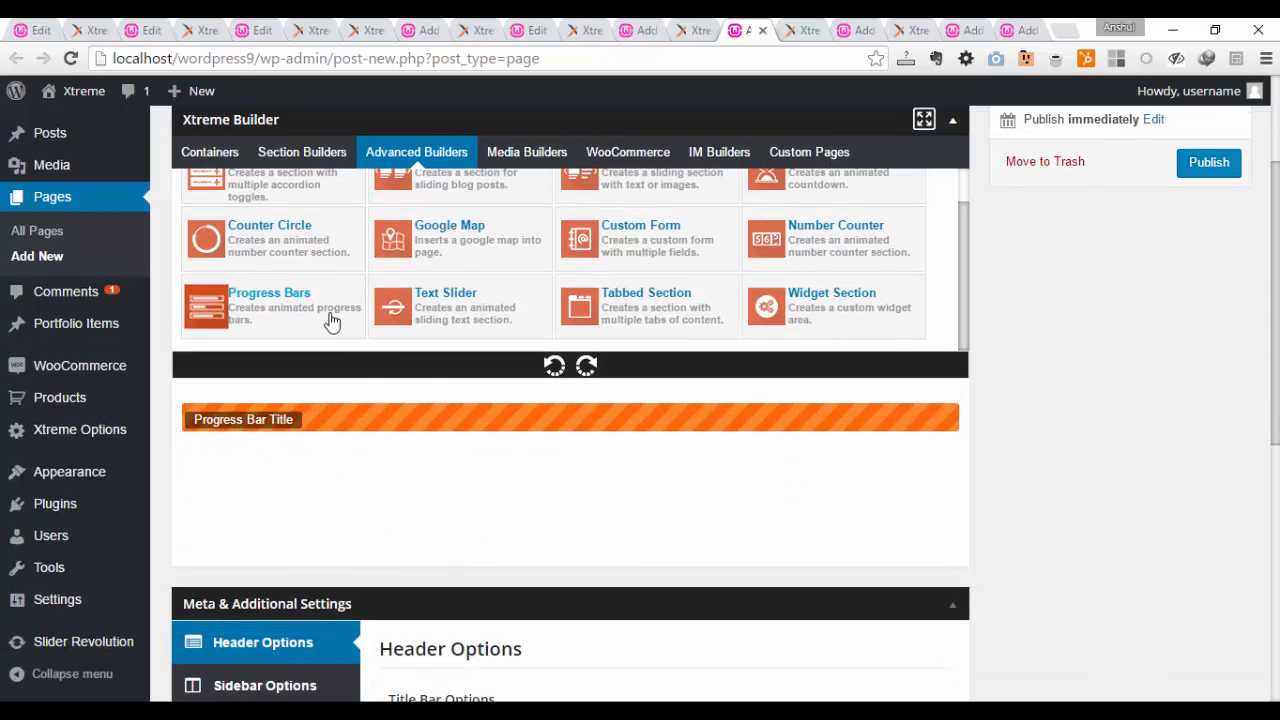
left_click_drag(332, 320, 363, 517)
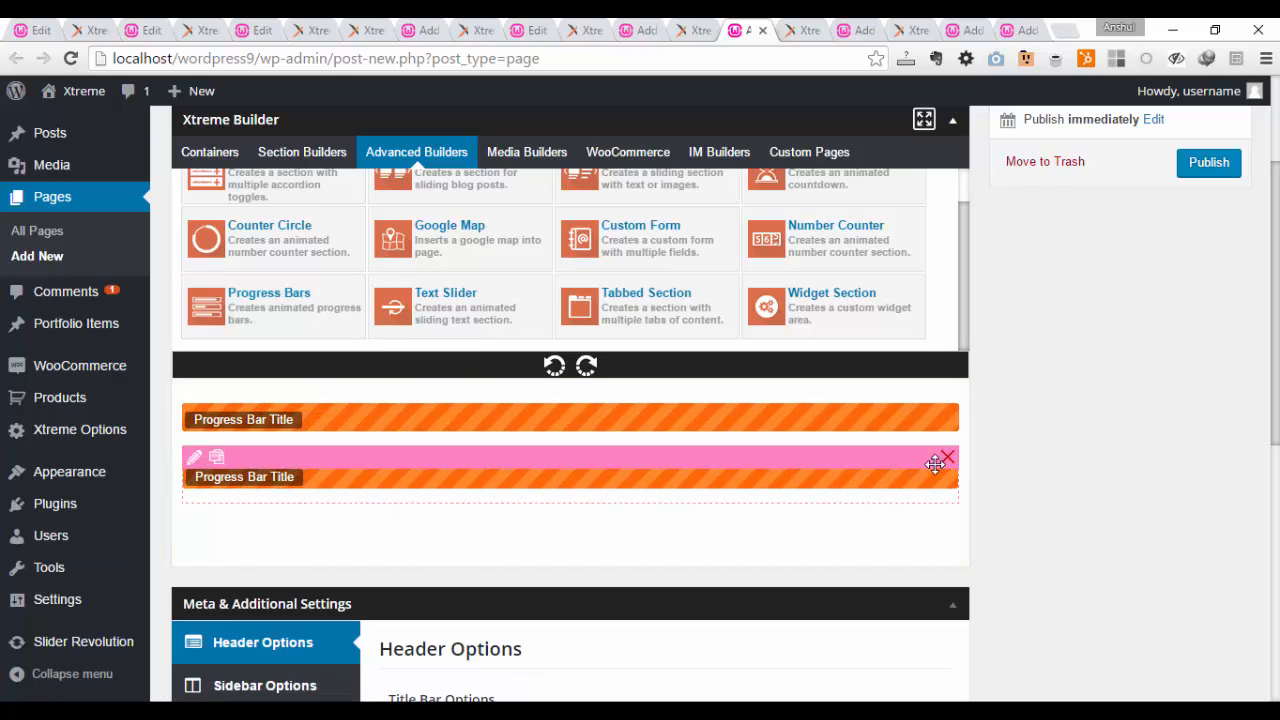
left_click(947, 459)
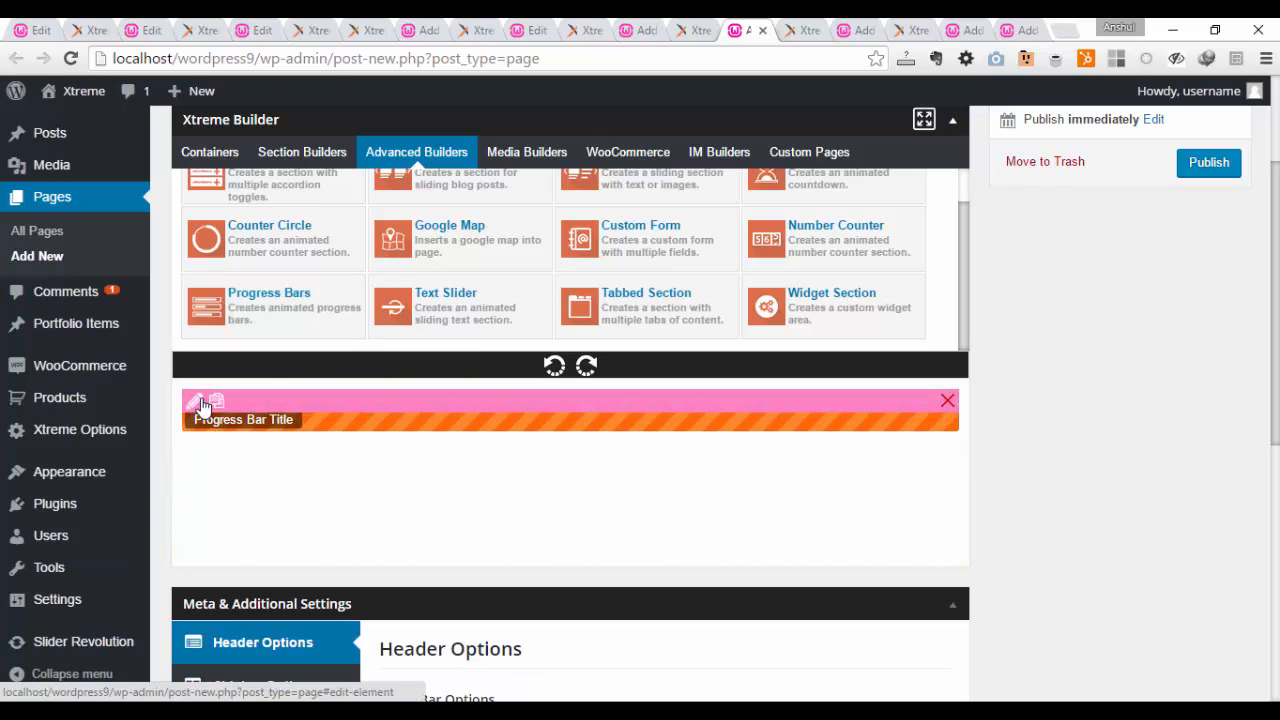
Step: Open the Progress Bars element's settings and add three more bars to its list
left_click(202, 404)
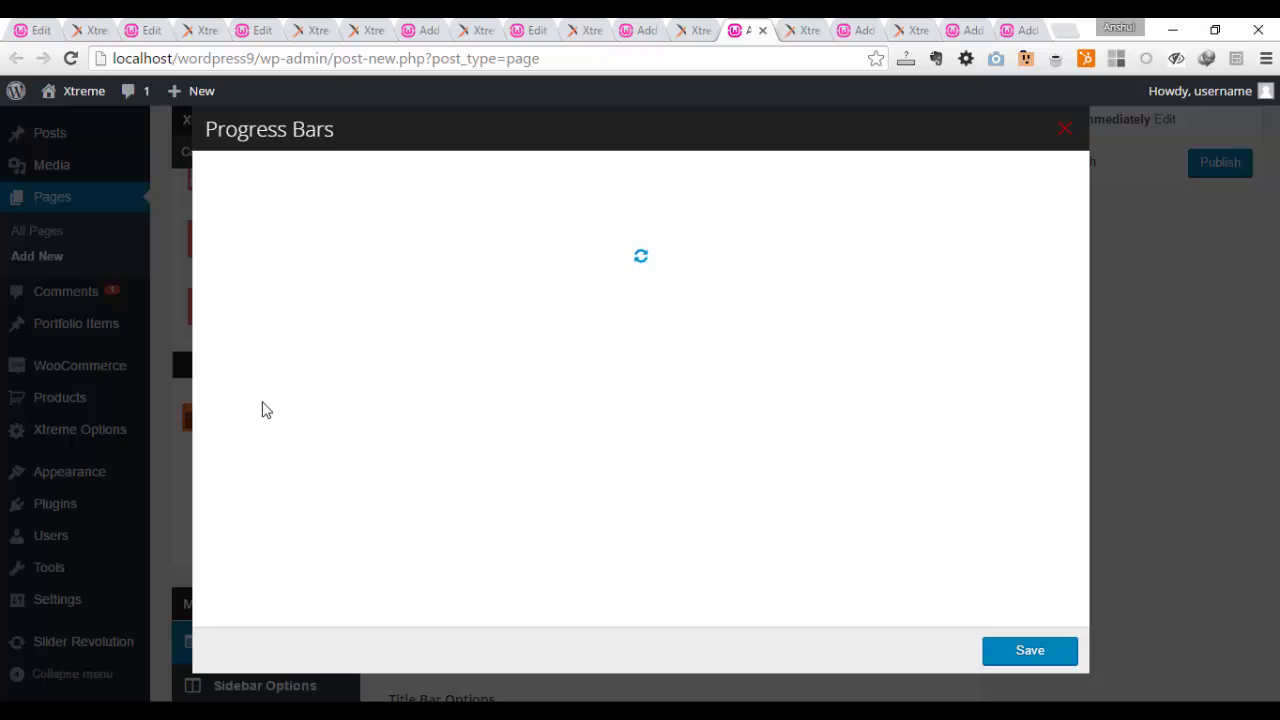
left_click(662, 219)
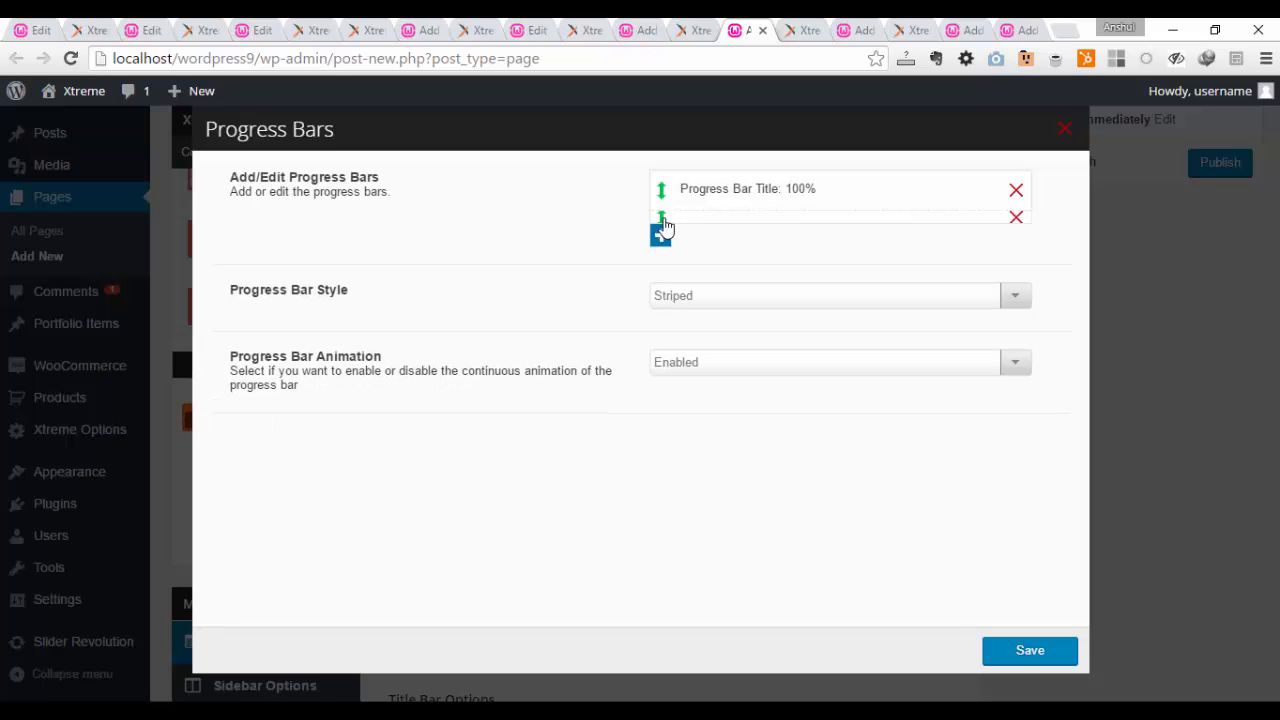
left_click(663, 261)
left_click(664, 302)
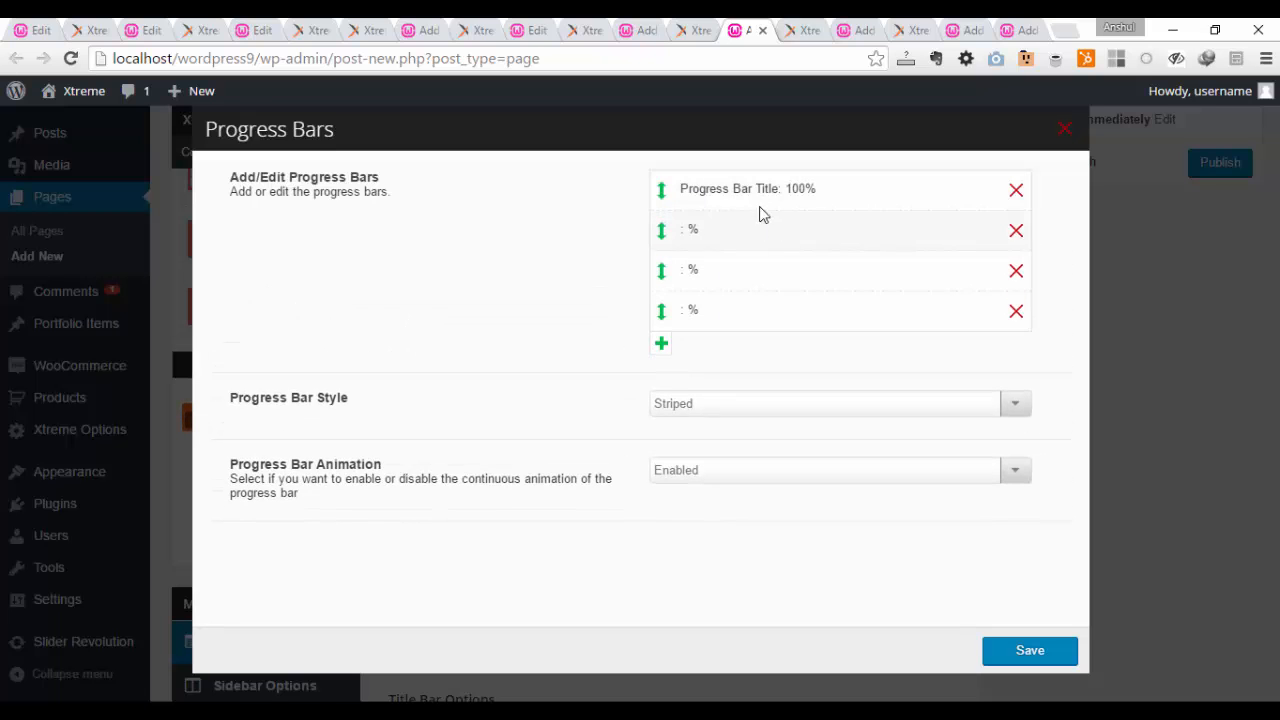
Step: Set the first progress bar to 94% with the custom color yellow #eeee22
left_click(763, 199)
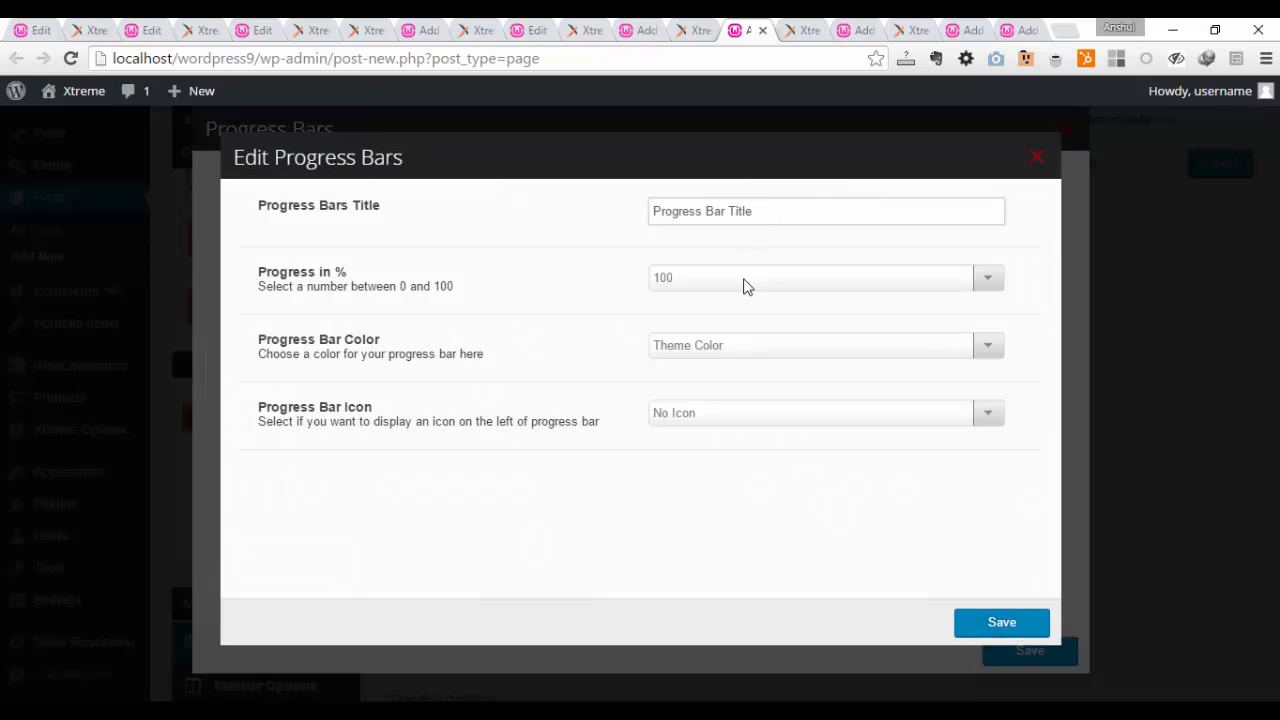
left_click(740, 283)
left_click(705, 513)
left_click(735, 358)
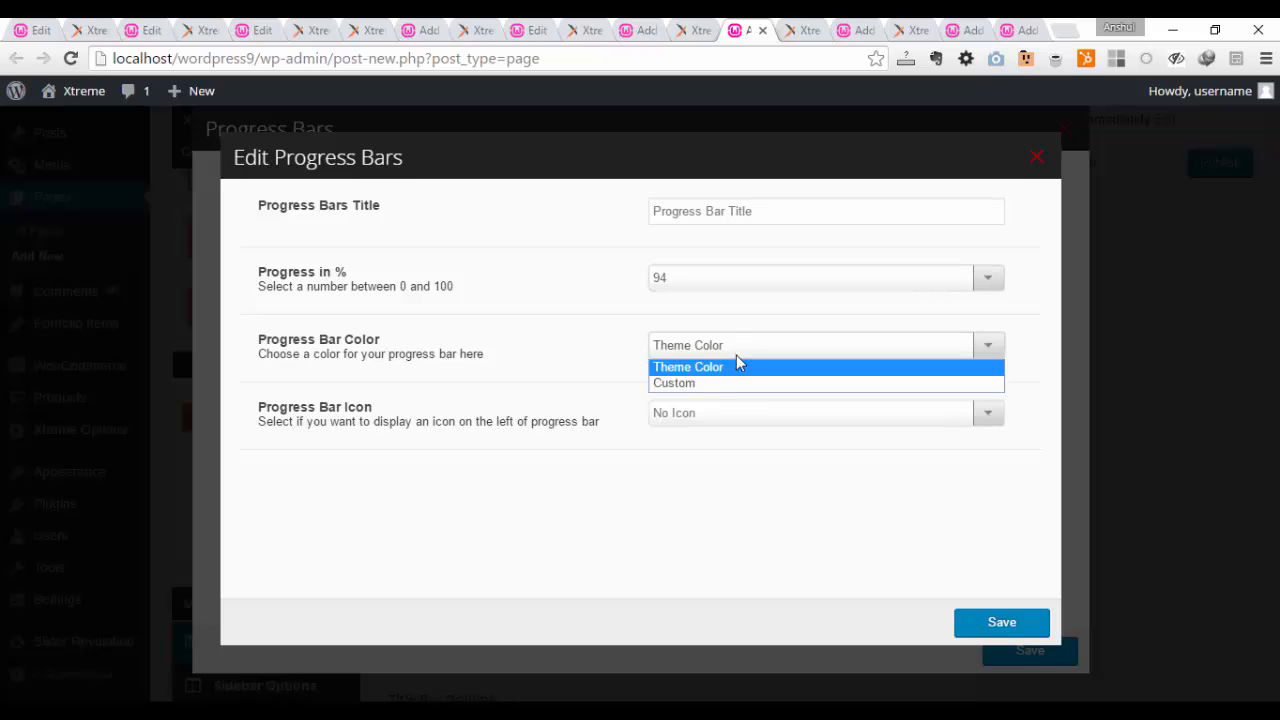
left_click(729, 387)
left_click(737, 428)
scroll(738, 500, "down", 1)
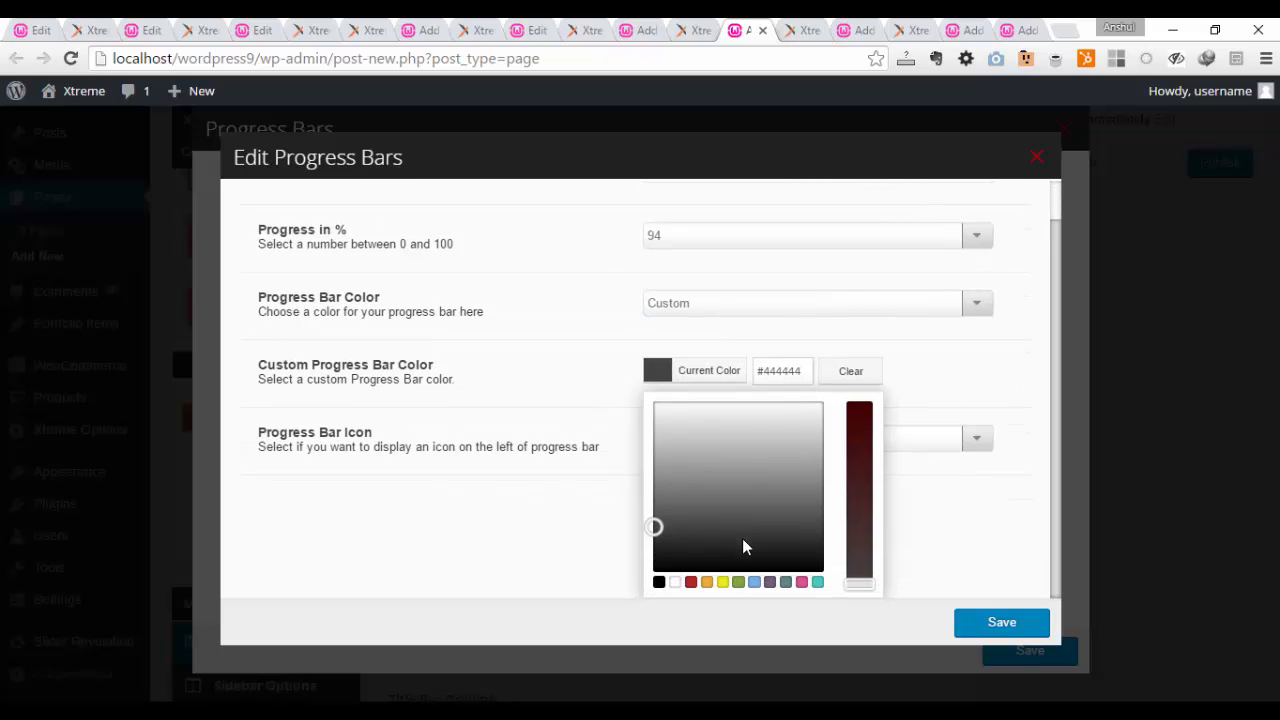
left_click(722, 581)
left_click(586, 394)
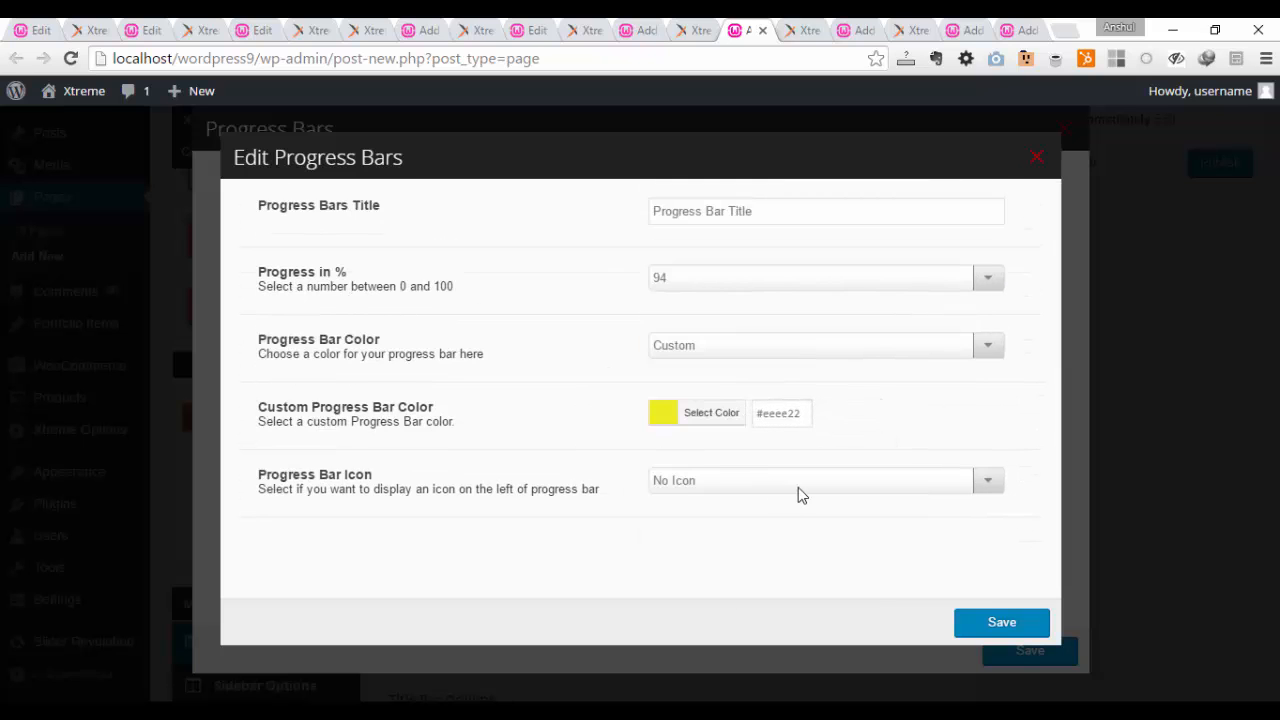
Step: Display the filled circle check mark icon on the first progress bar and save the bar
left_click(802, 487)
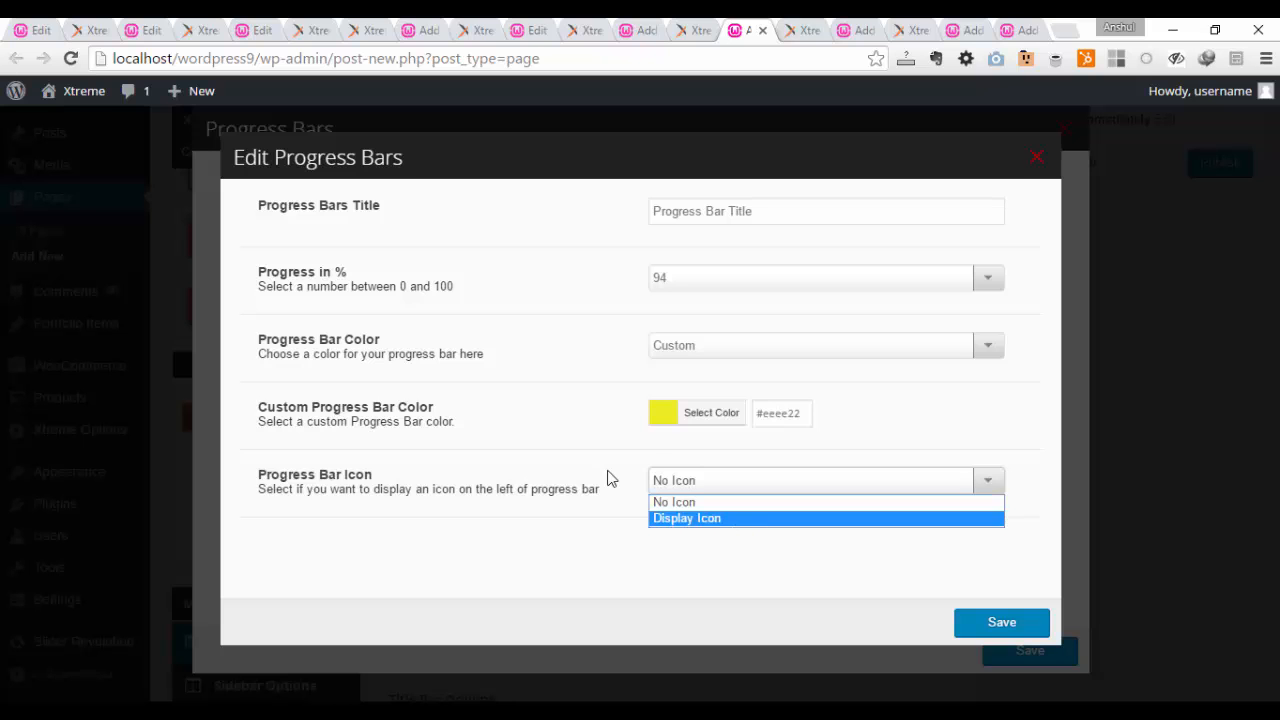
left_click(687, 518)
scroll(608, 478, "down", 2)
left_click(649, 430)
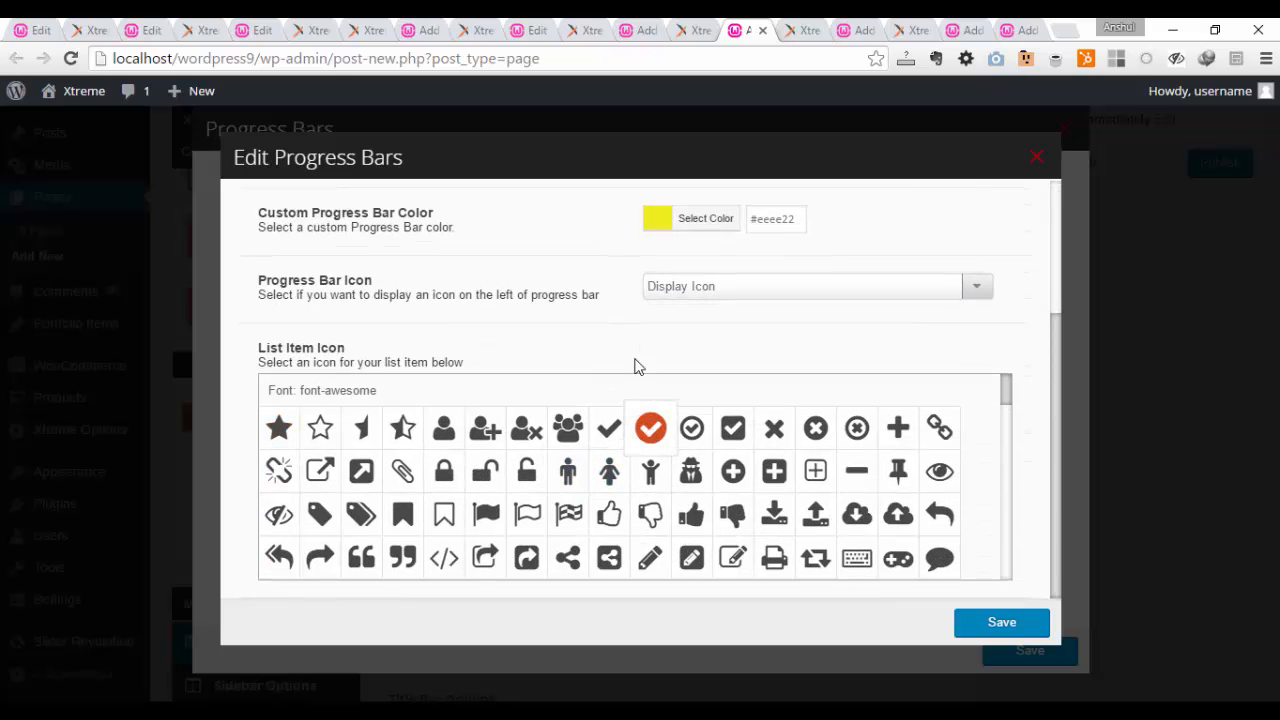
scroll(766, 457, "down", 3)
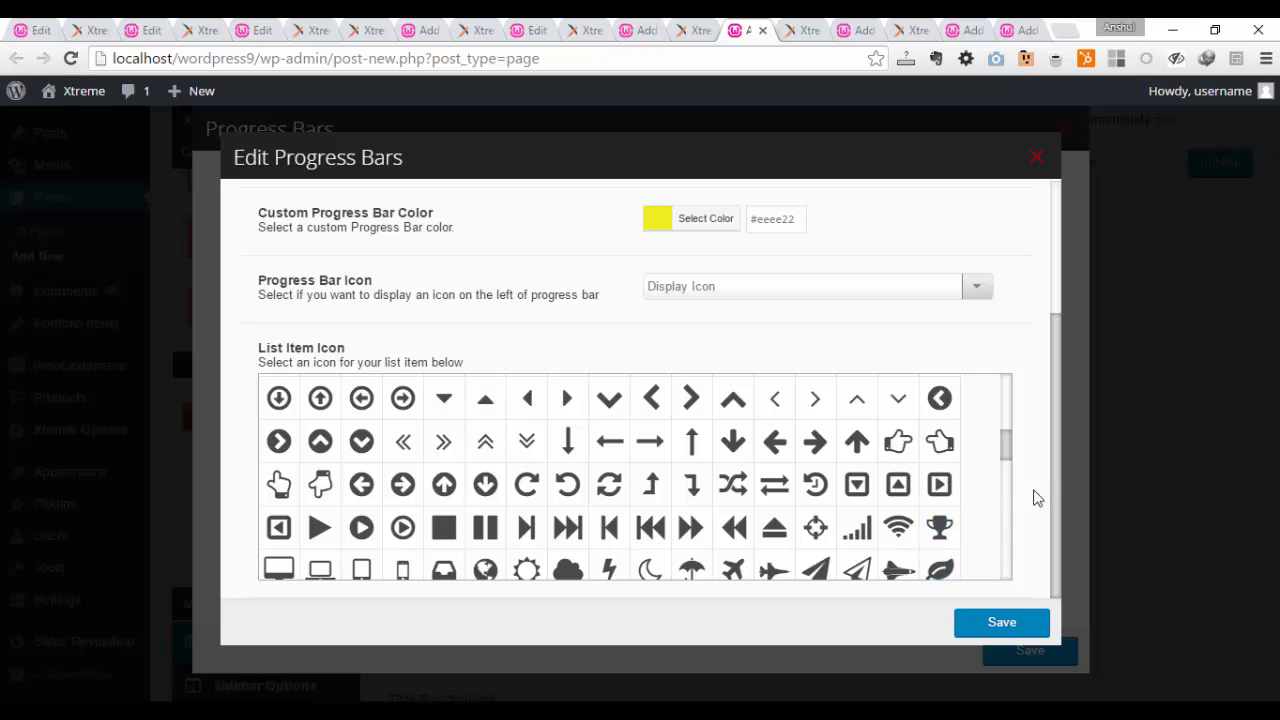
left_click(1002, 622)
Step: Title the second progress bar "Progress 2" and set its progress to 85%
left_click(797, 253)
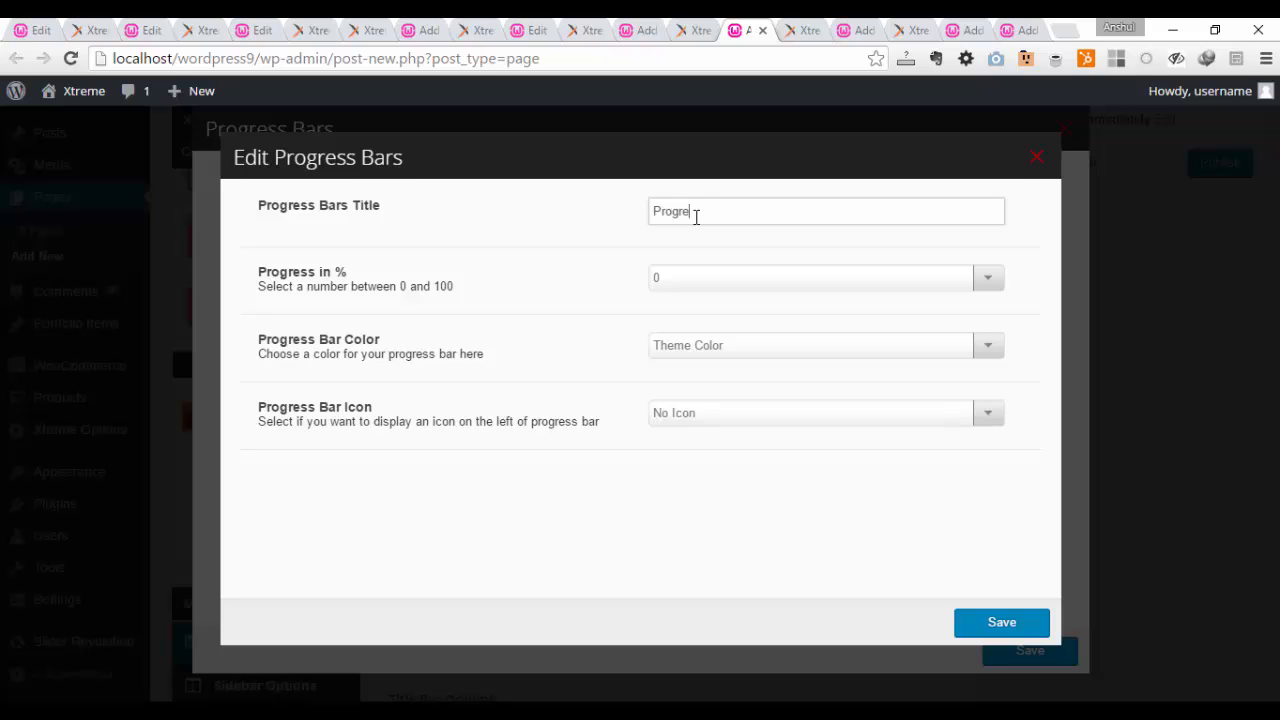
left_click(700, 272)
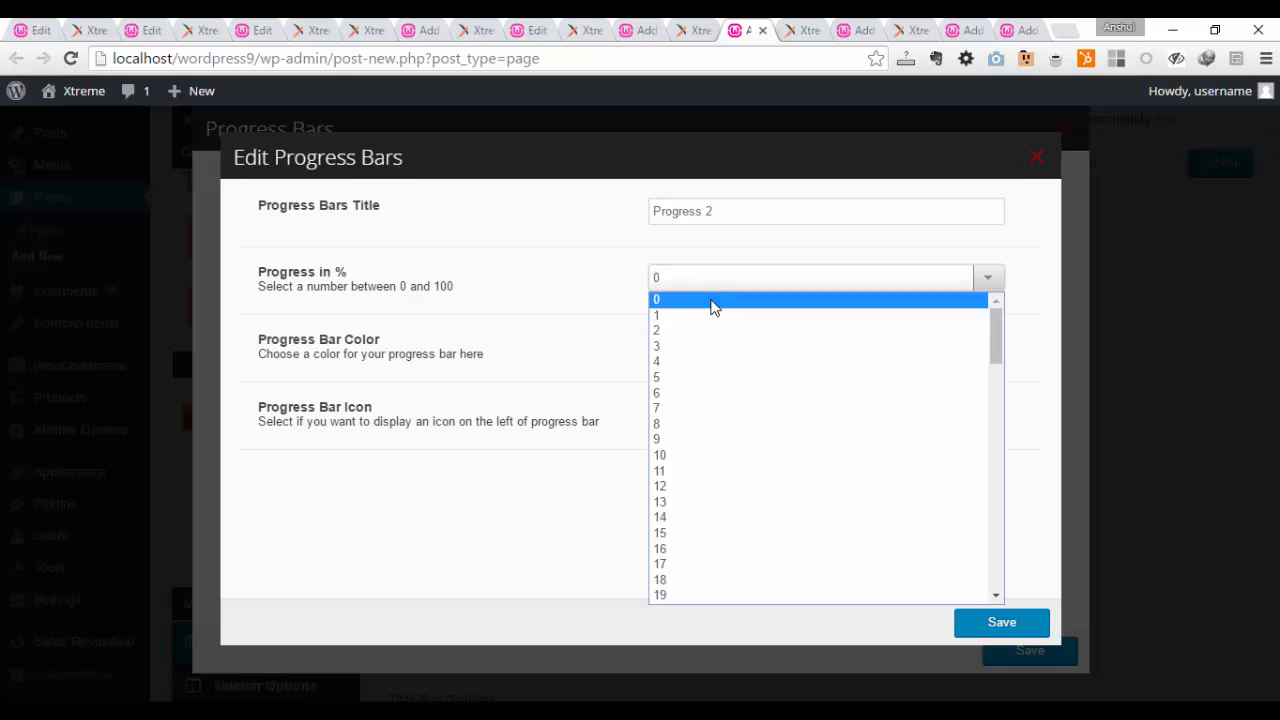
scroll(702, 540, "down", 10)
left_click(708, 500)
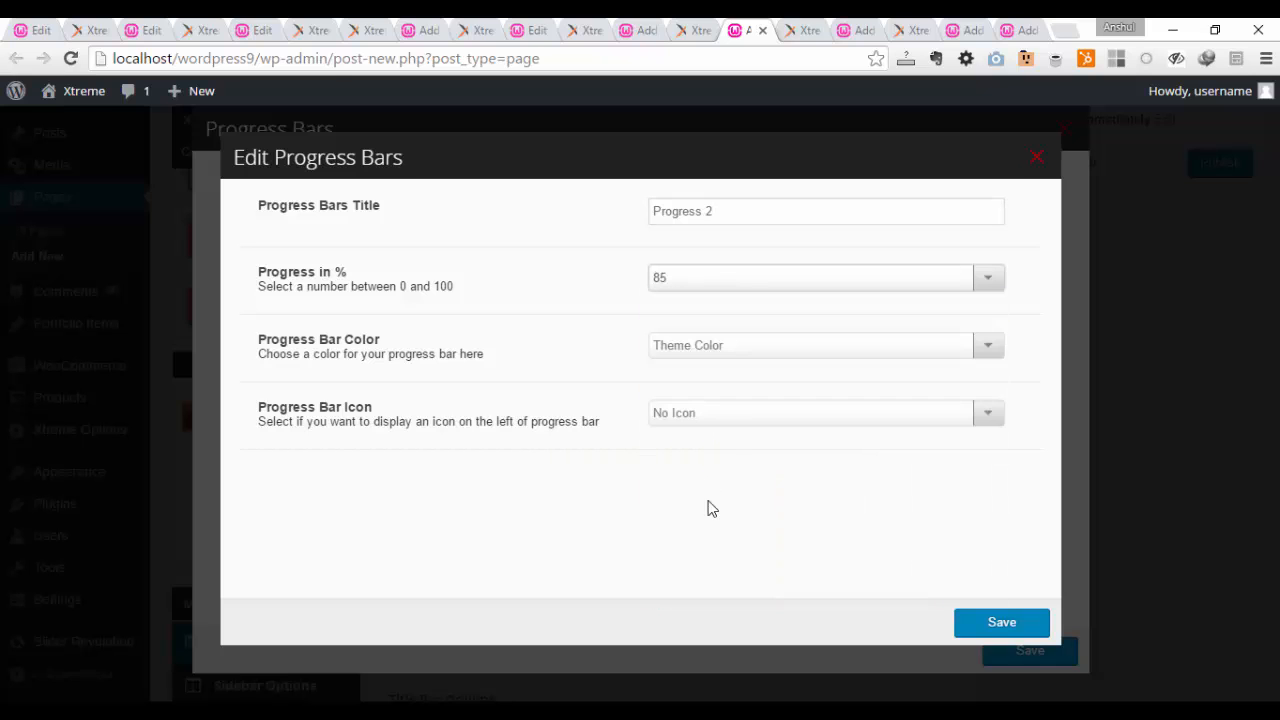
Step: Give the second progress bar the custom color pink #d65799 and save the bar
left_click(786, 349)
left_click(771, 386)
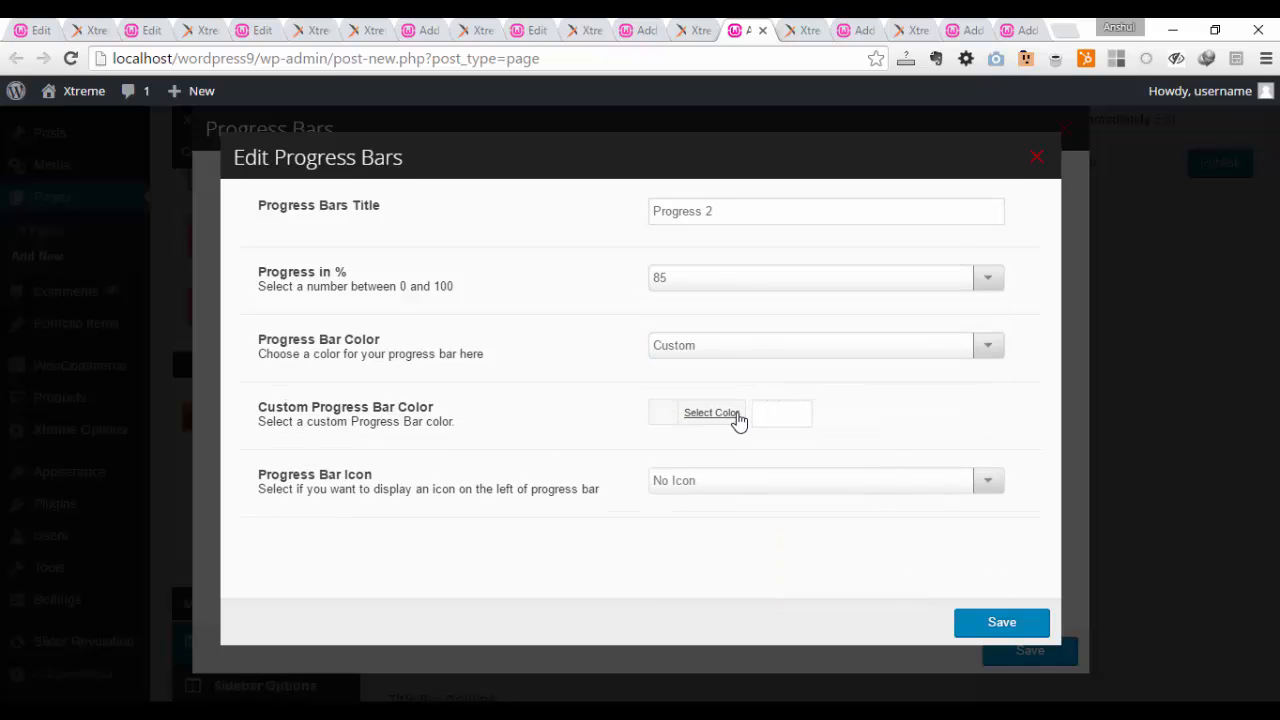
left_click(737, 420)
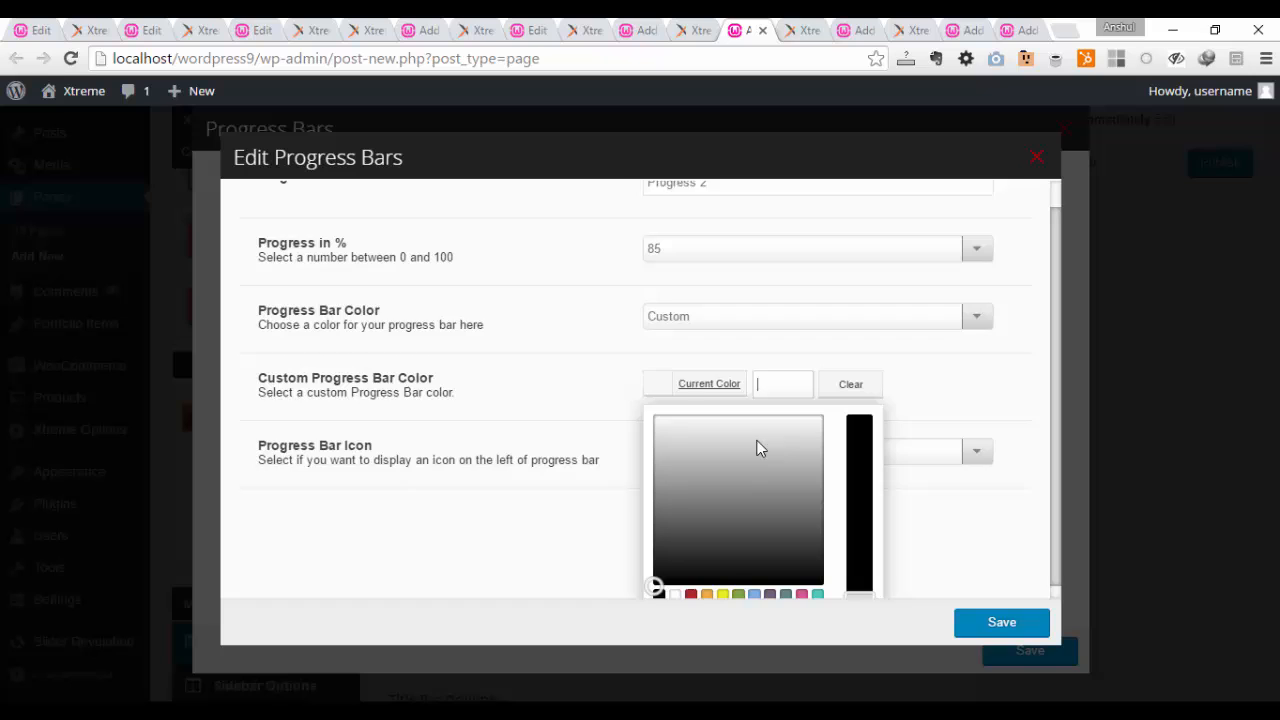
left_click(802, 583)
left_click(717, 385)
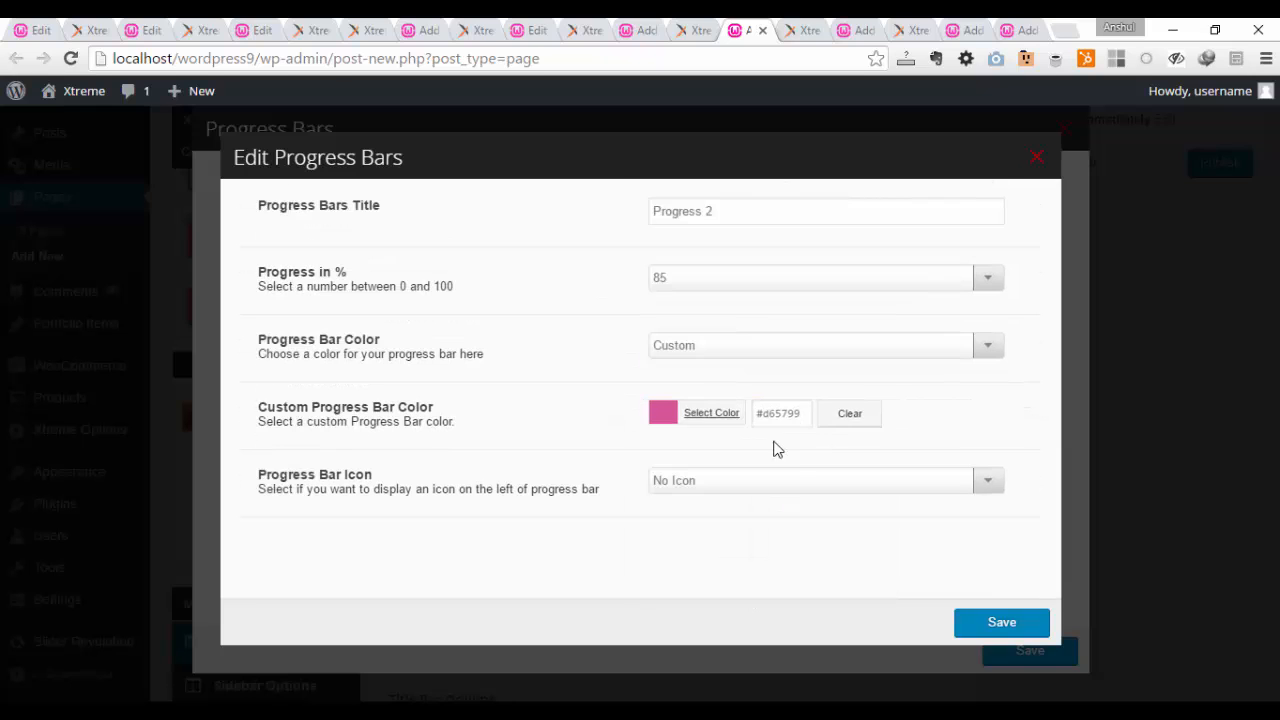
left_click(966, 628)
Step: Title the third progress bar "p 3" and set its progress to 62%
left_click(818, 289)
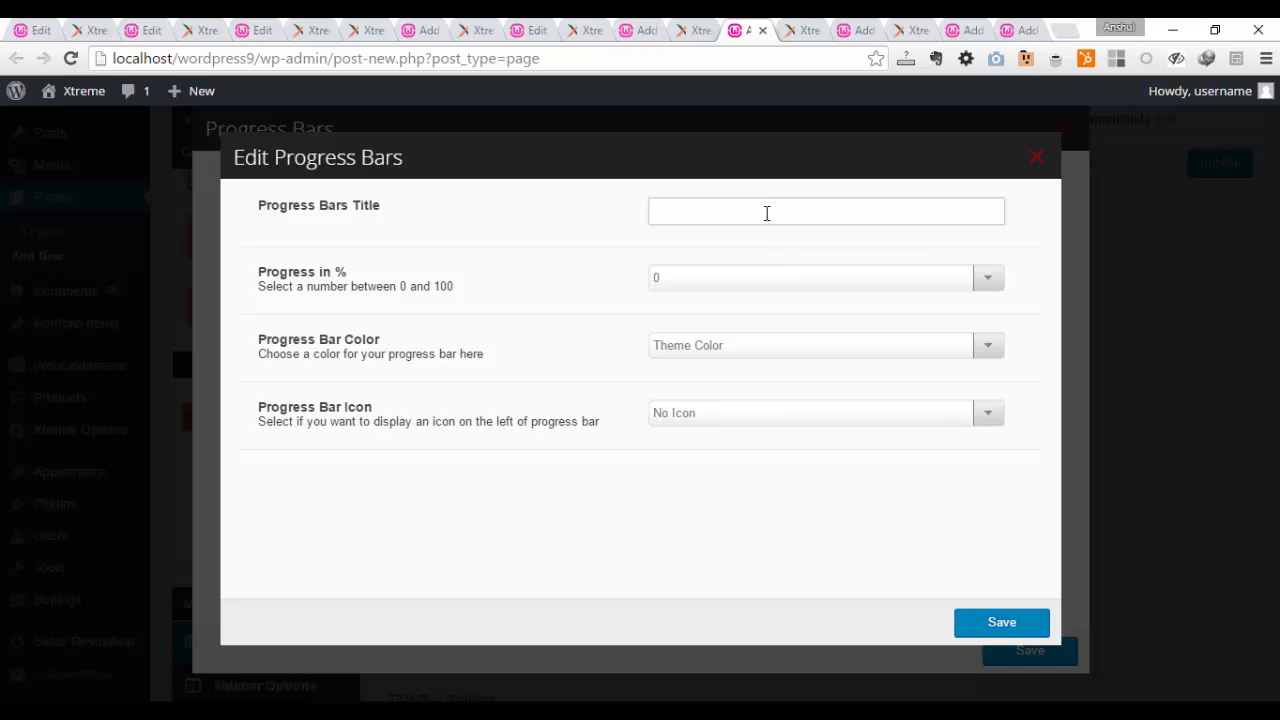
left_click(772, 281)
scroll(769, 500, "down", 10)
scroll(755, 374, "up", 2)
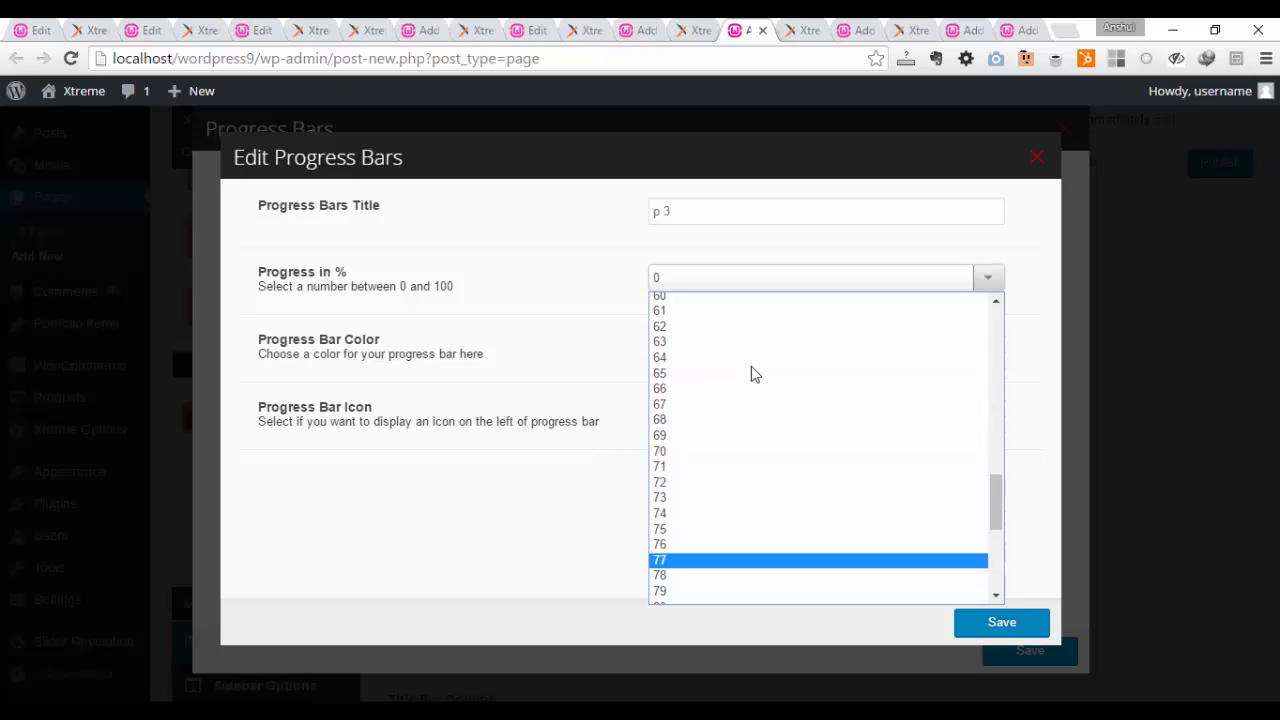
left_click(746, 327)
Step: Give the third progress bar the custom color red #b02b2c, save it and delete the empty fourth bar
left_click(756, 348)
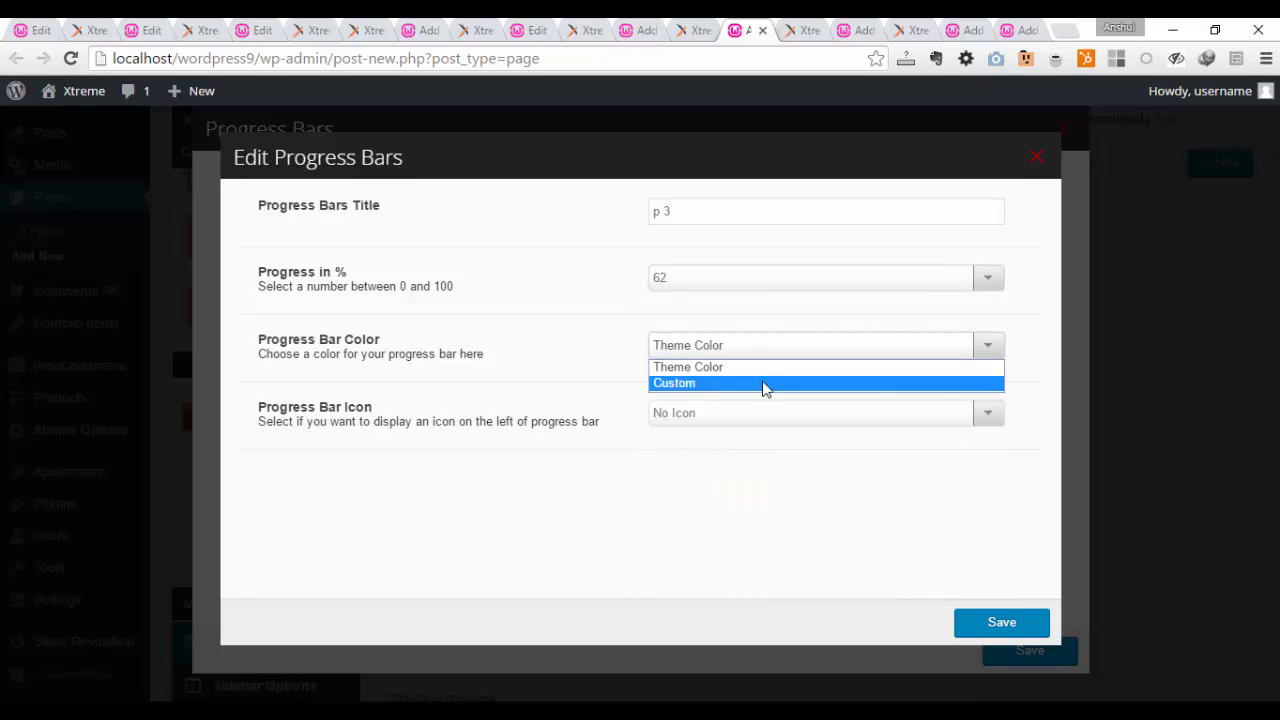
left_click(765, 384)
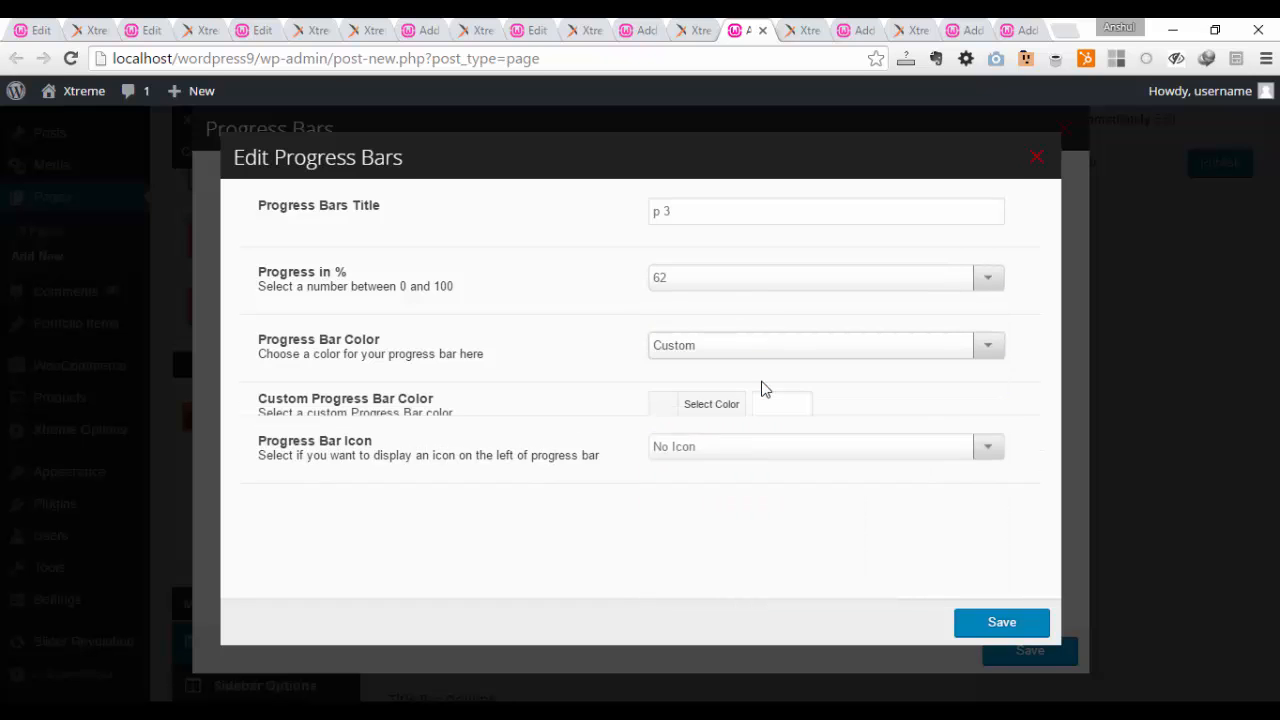
left_click(709, 404)
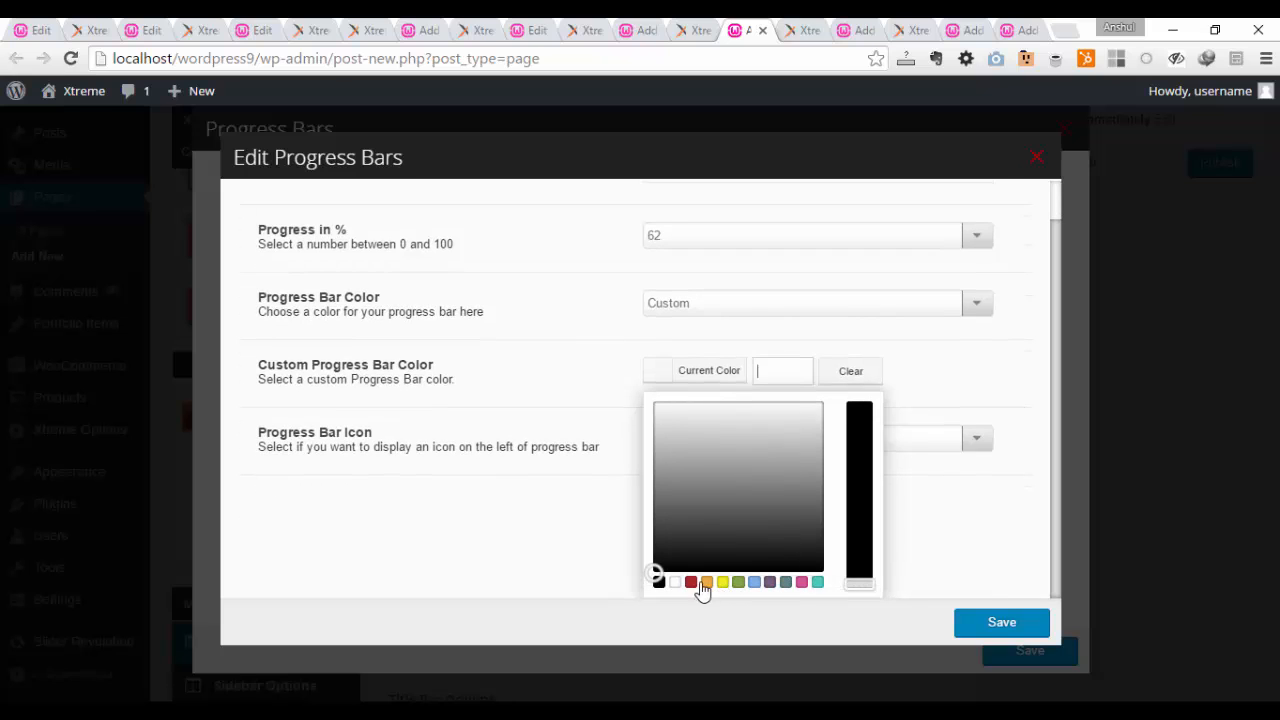
left_click(690, 582)
left_click(1016, 556)
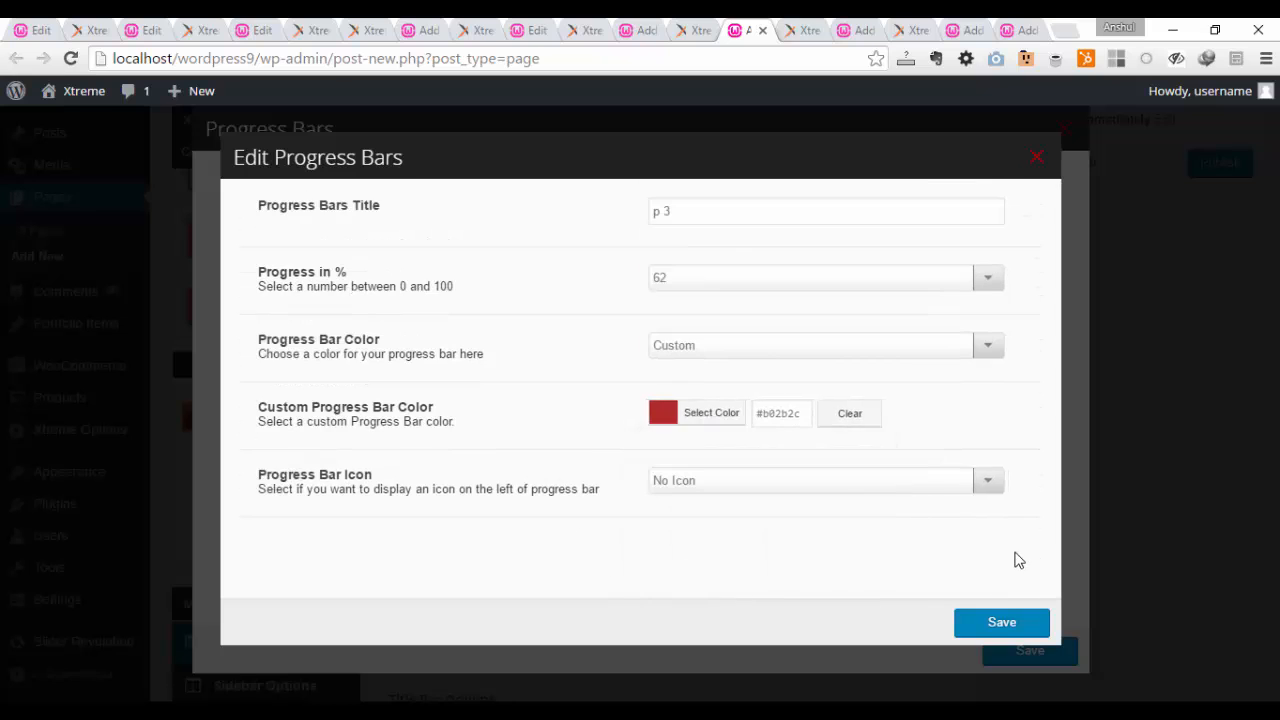
left_click(1001, 621)
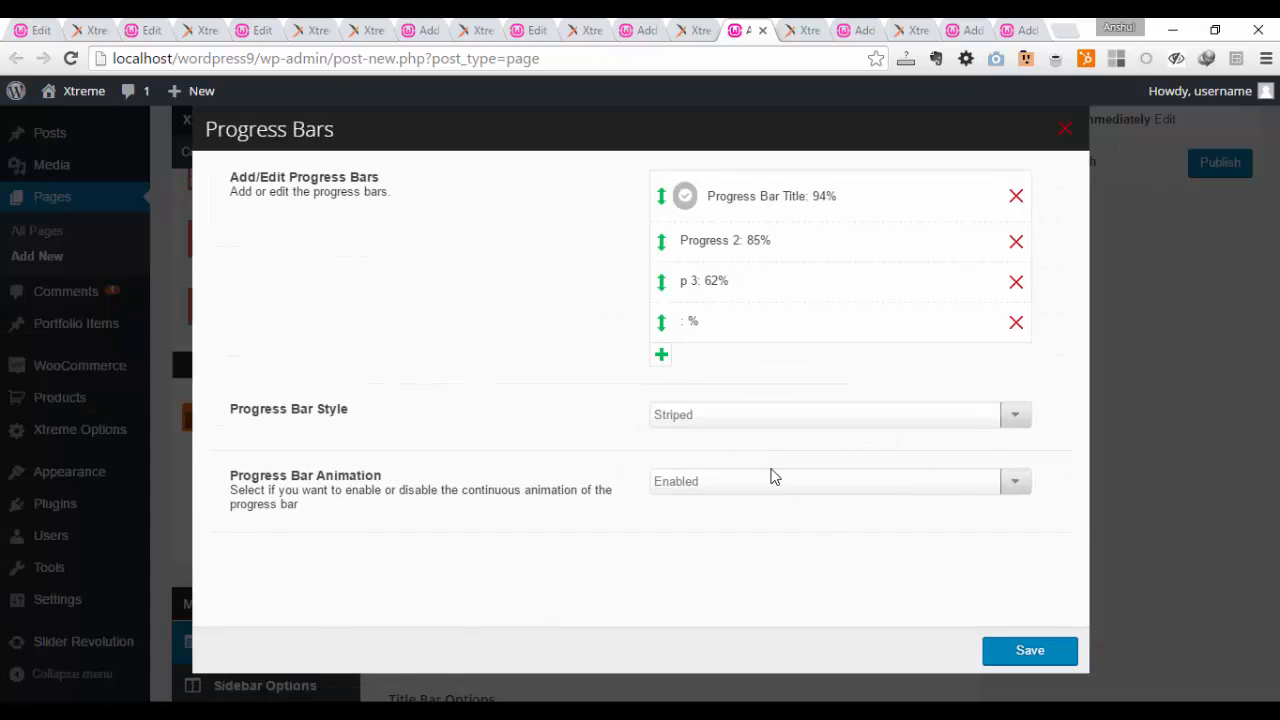
left_click(1016, 322)
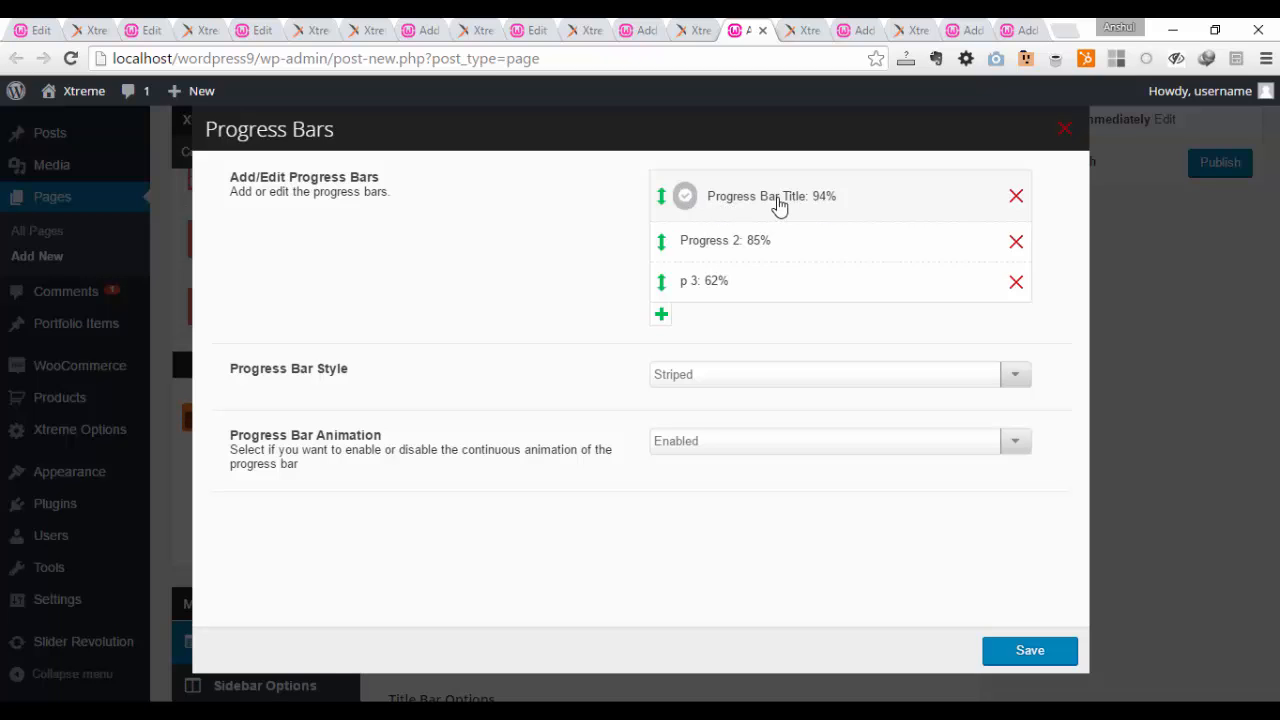
Step: Choose the Striped style with animation enabled for the progress bars and save the element
left_click(740, 376)
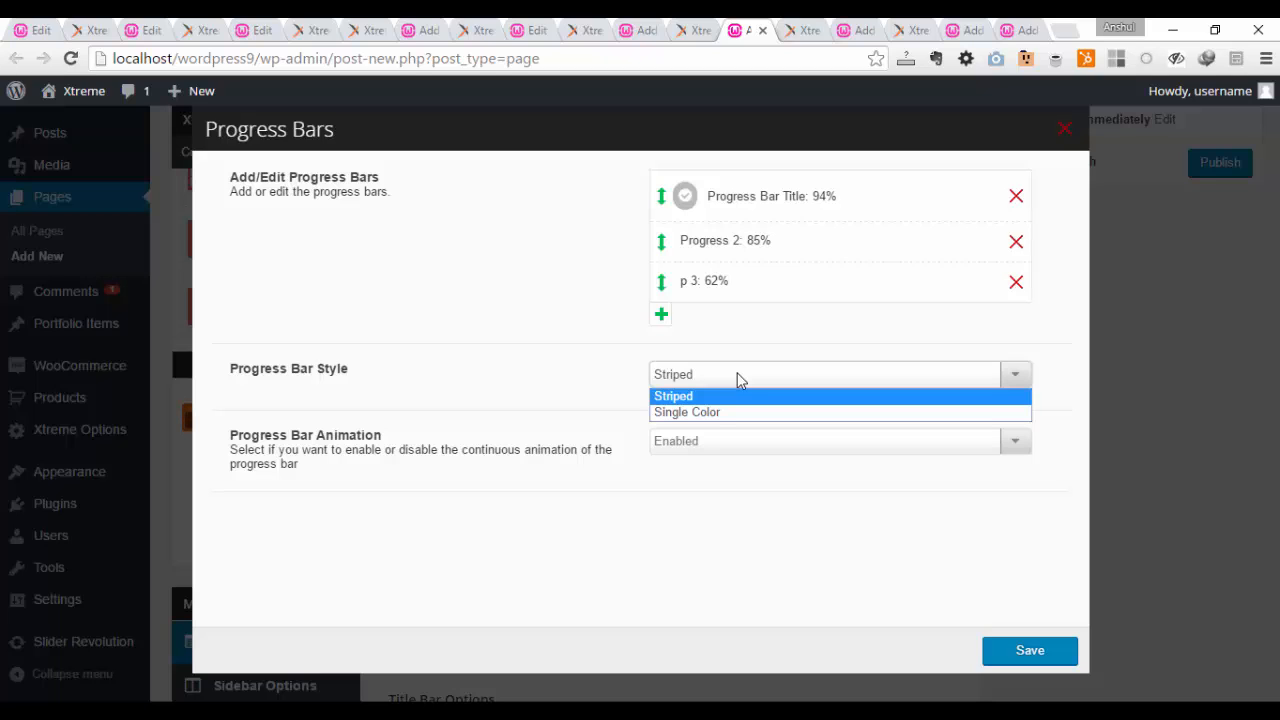
left_click(743, 398)
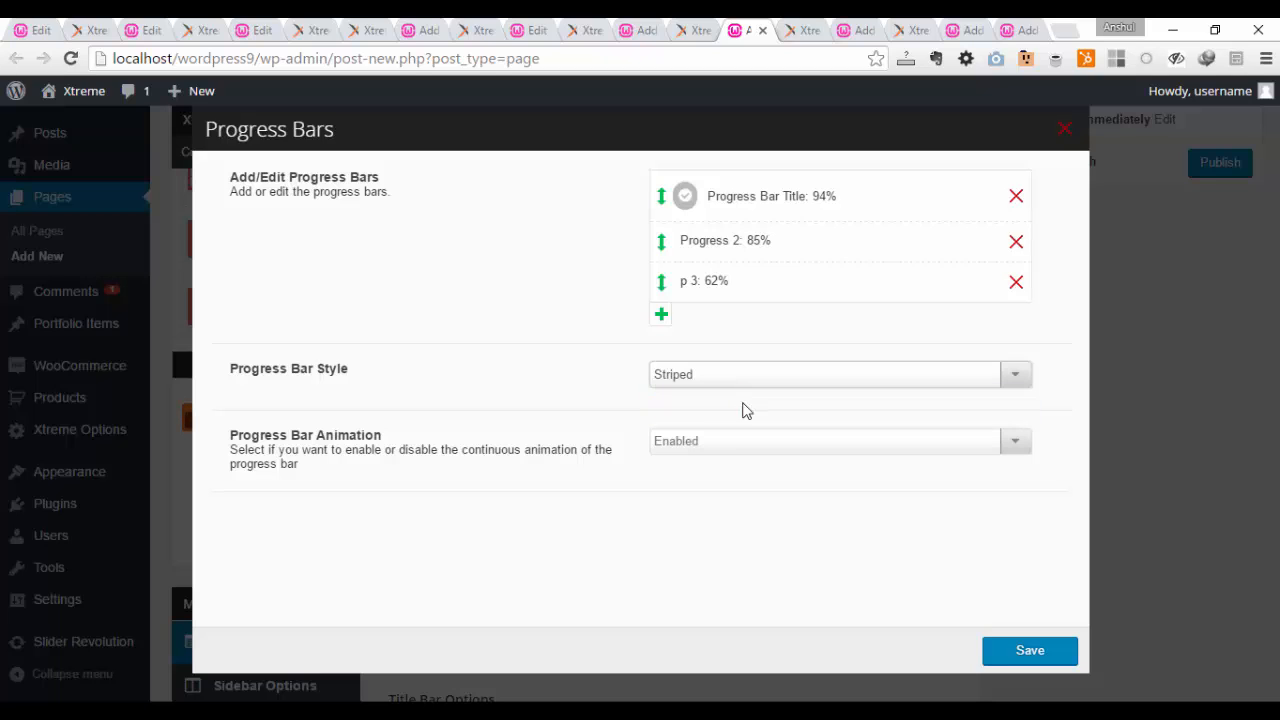
left_click(709, 442)
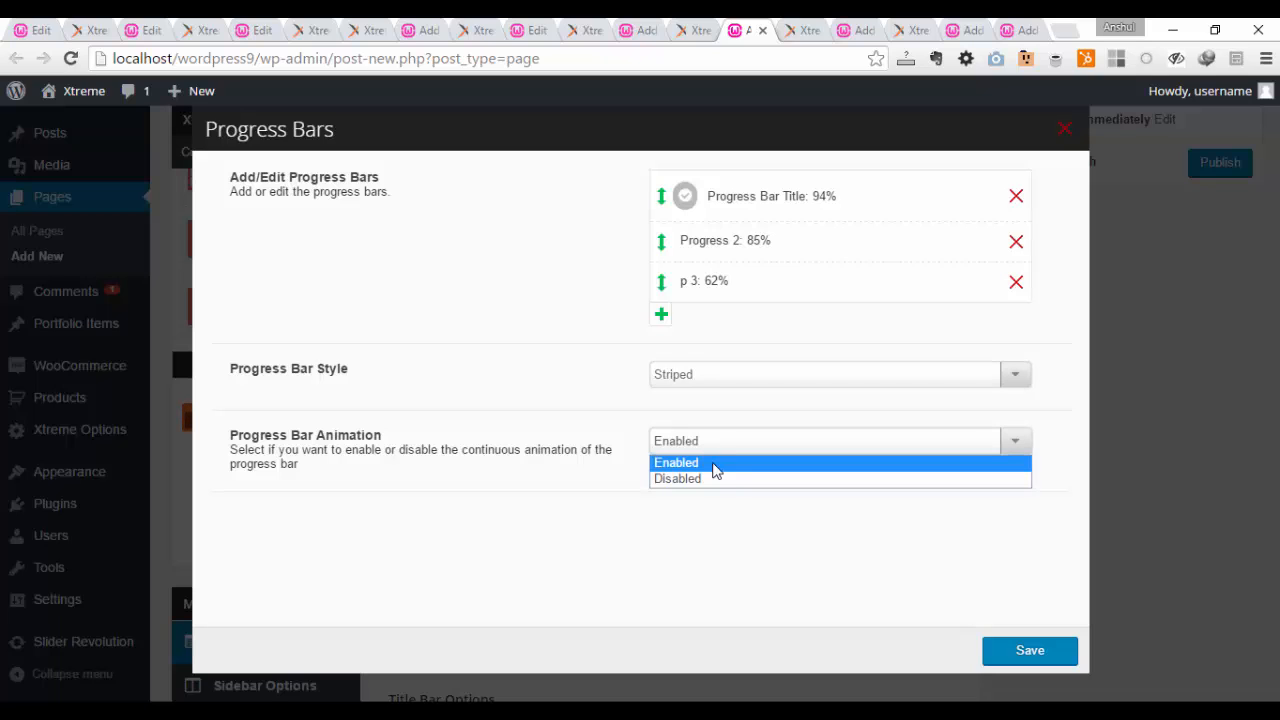
left_click(711, 464)
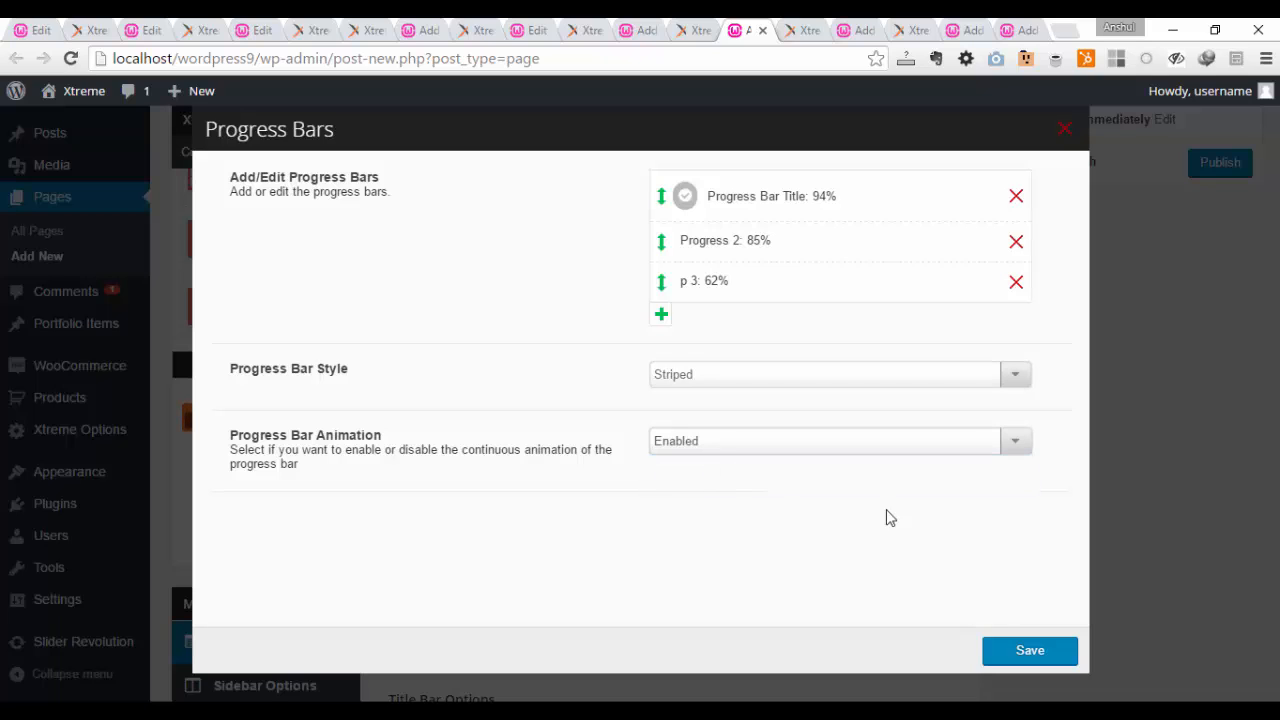
left_click(1030, 651)
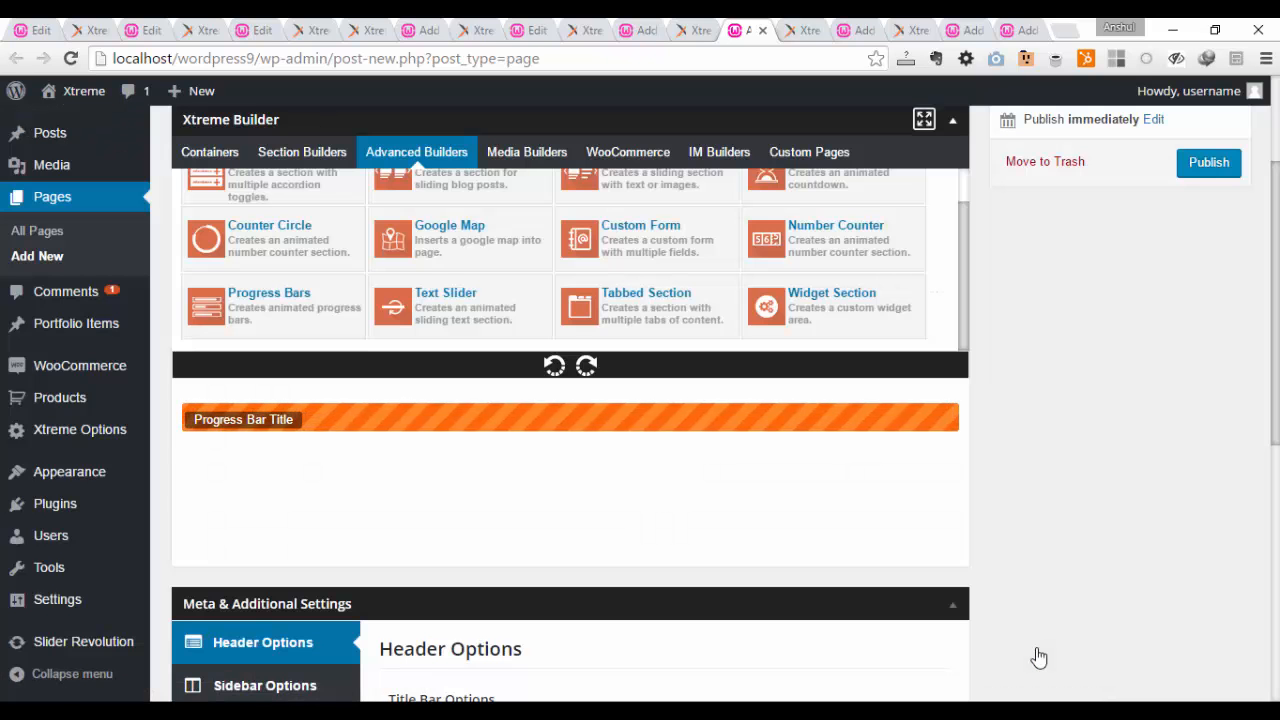
mouse_move(300, 403)
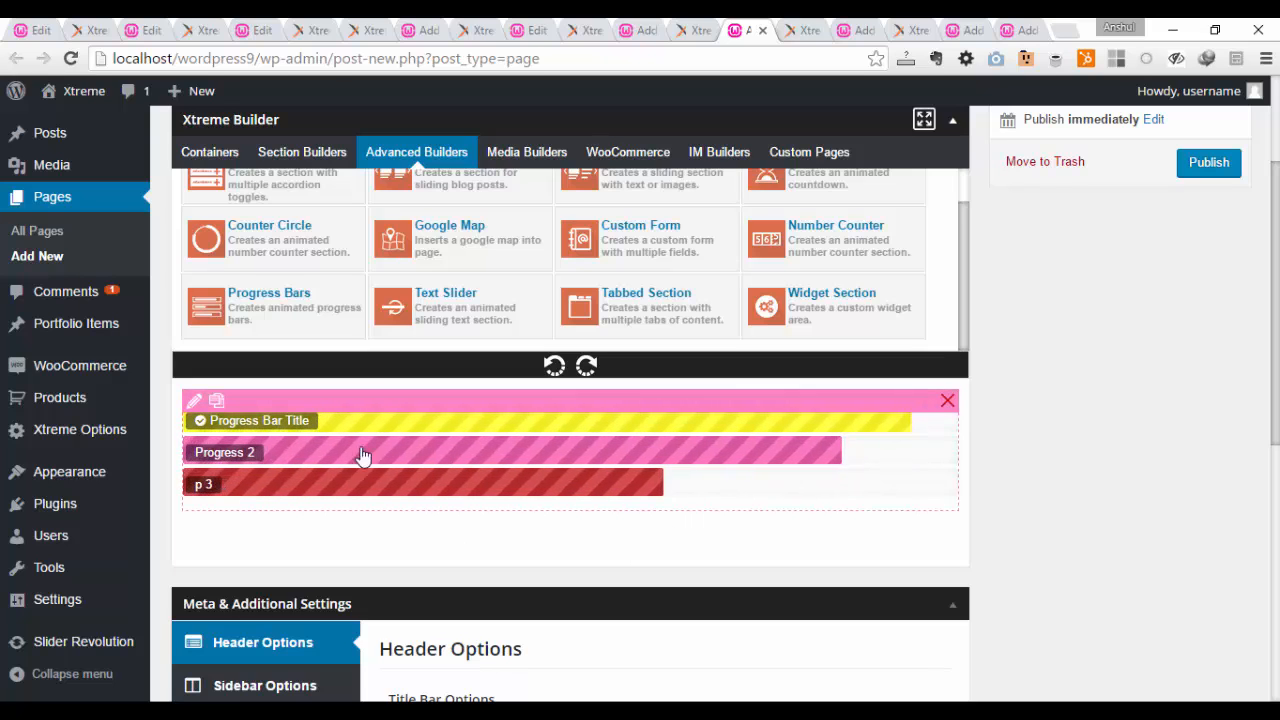
Step: Add a 50% Section container to the page layout and place the progress bars inside it
scroll(320, 300, "up", 1)
left_click(228, 163)
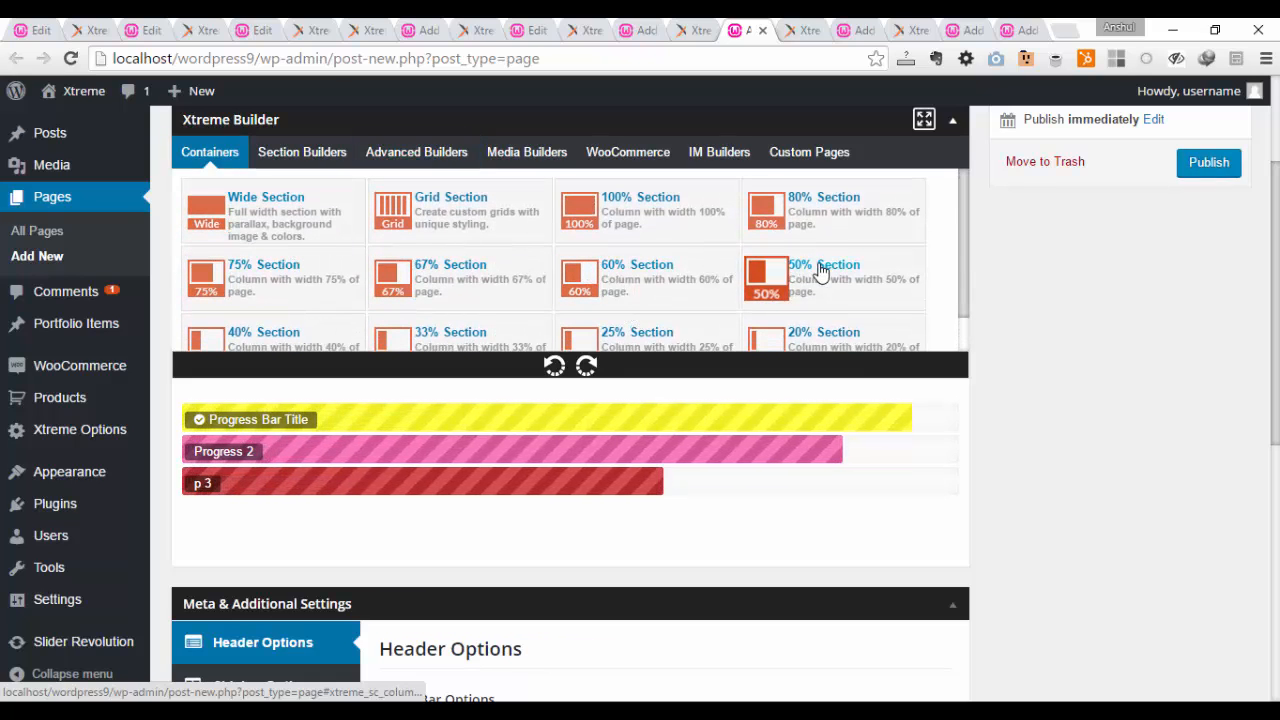
left_click_drag(822, 272, 574, 557)
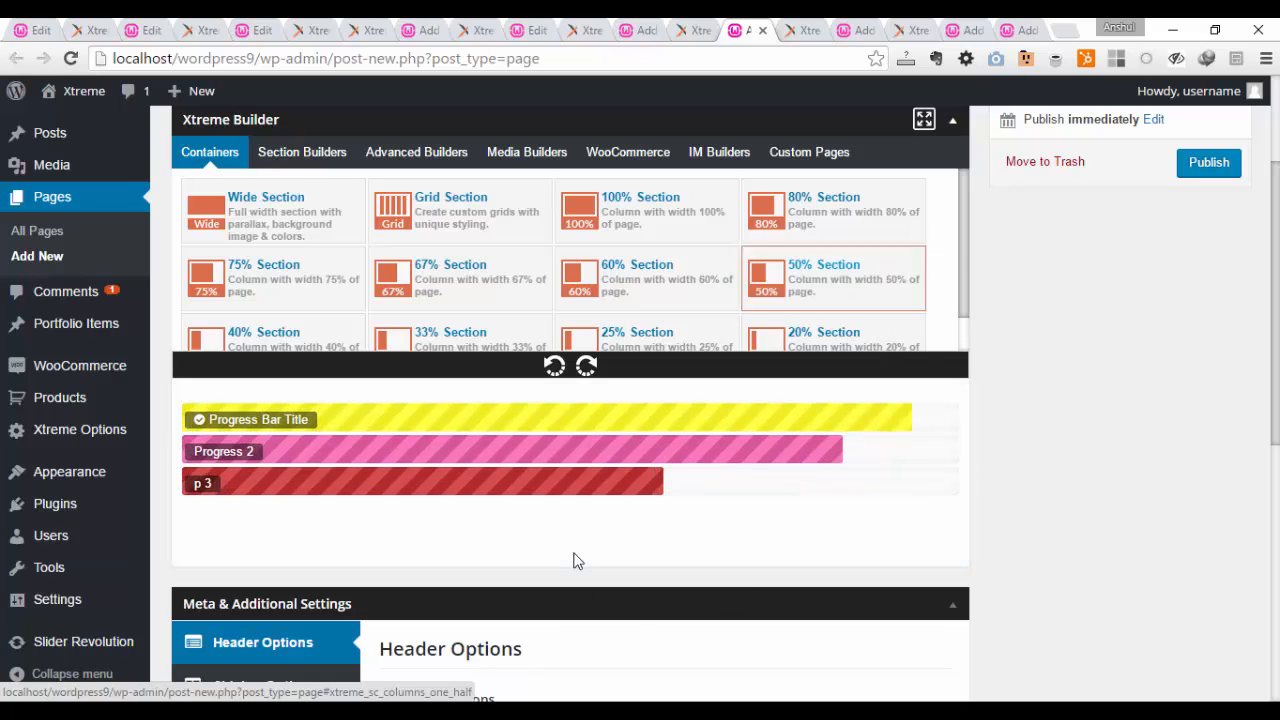
left_click_drag(775, 272, 260, 558)
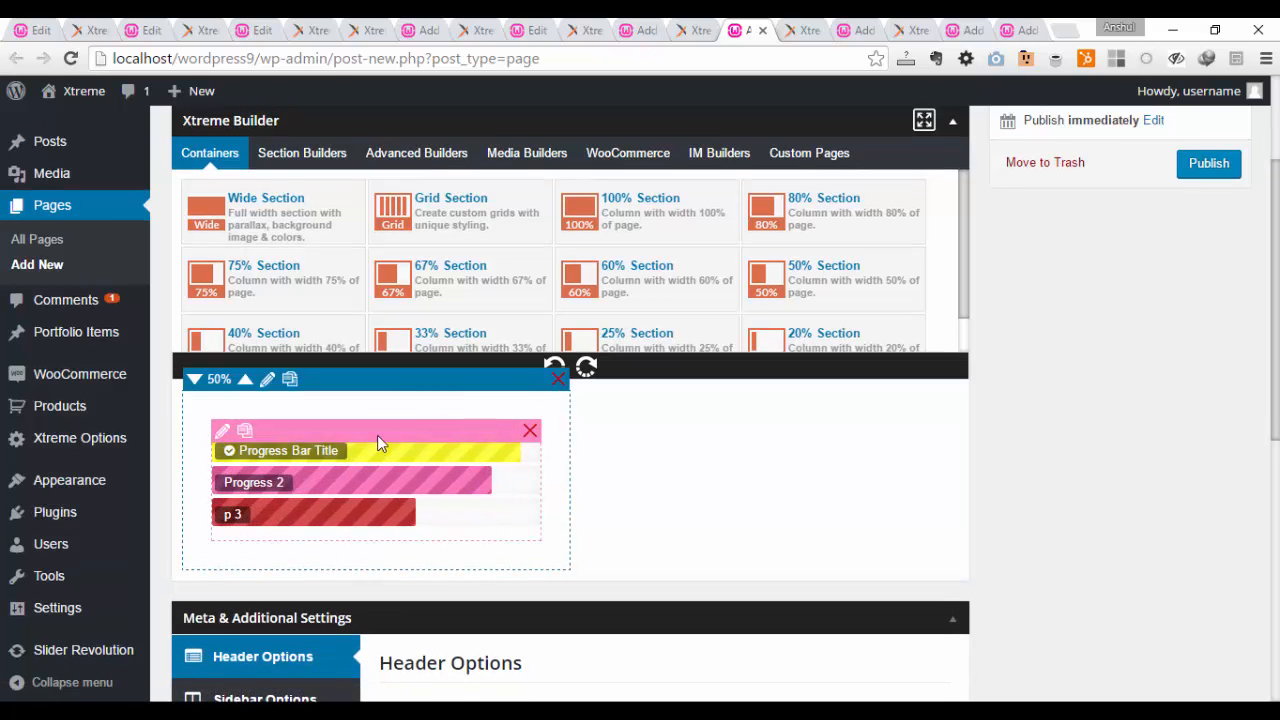
Step: Switch to the demo site's Progress Bars page and reload it to replay the striped and single-color bar animations
scroll(794, 480, "up", 2)
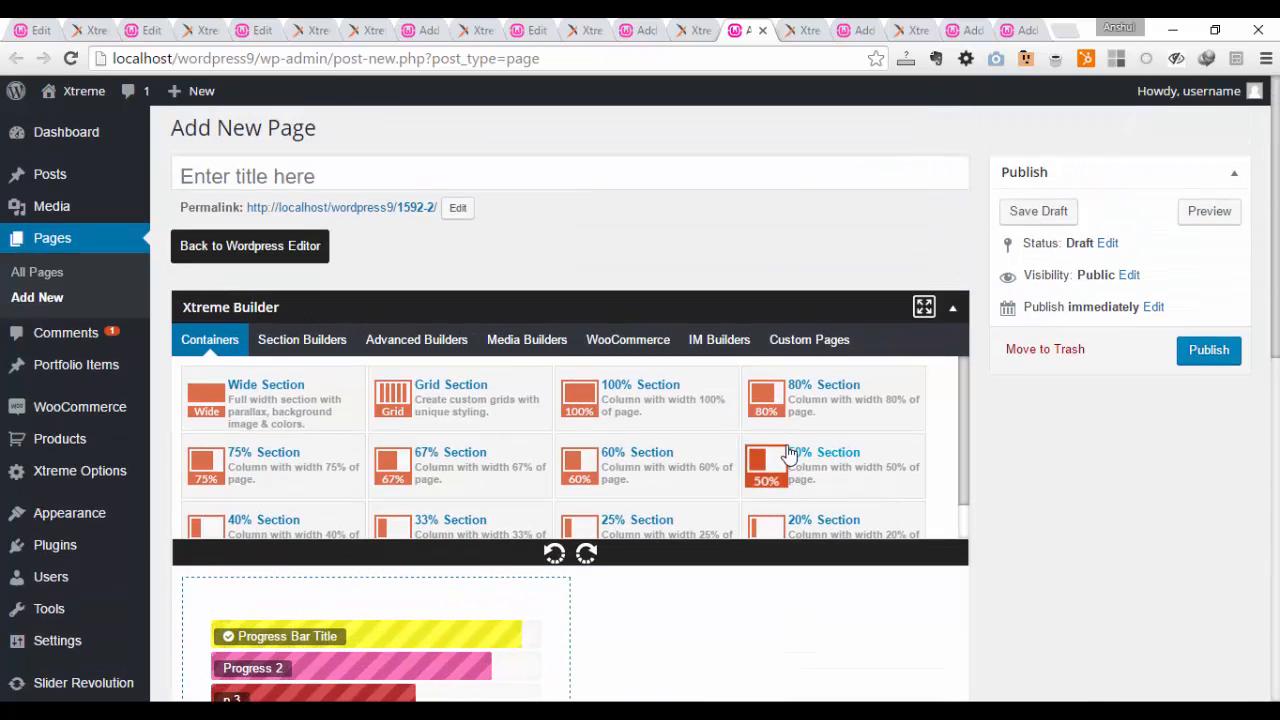
left_click(814, 28)
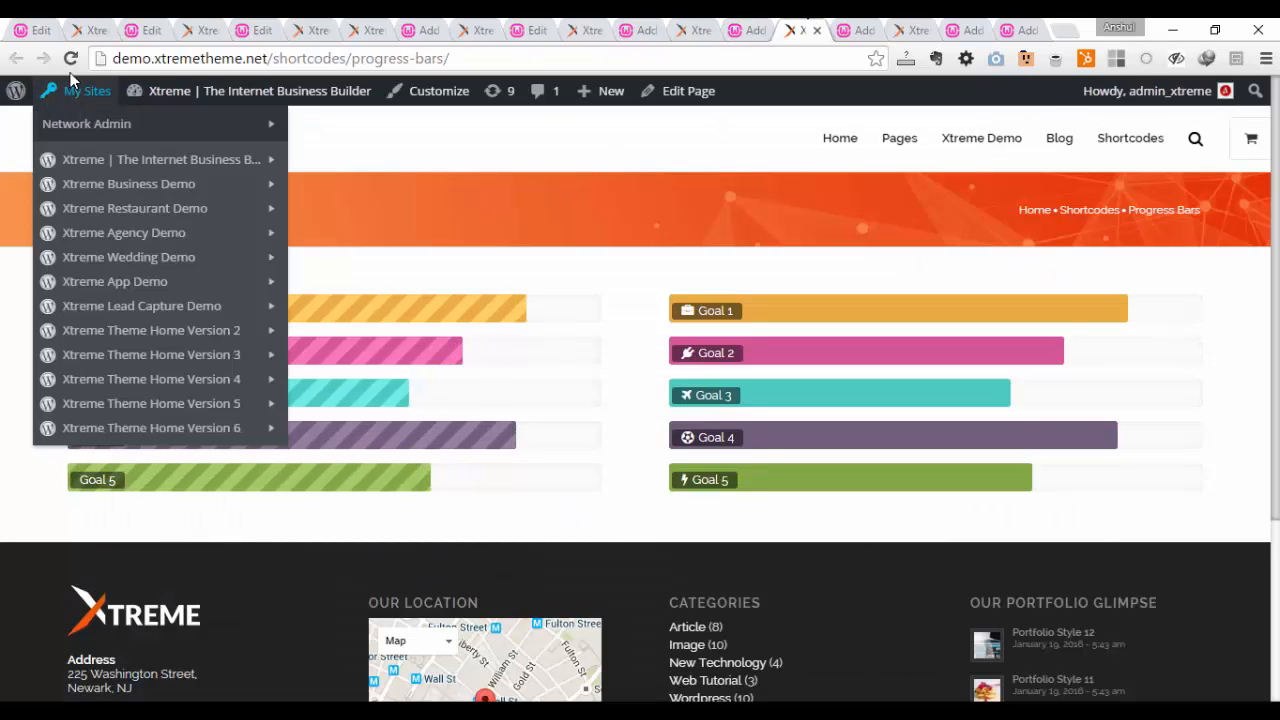
left_click(70, 59)
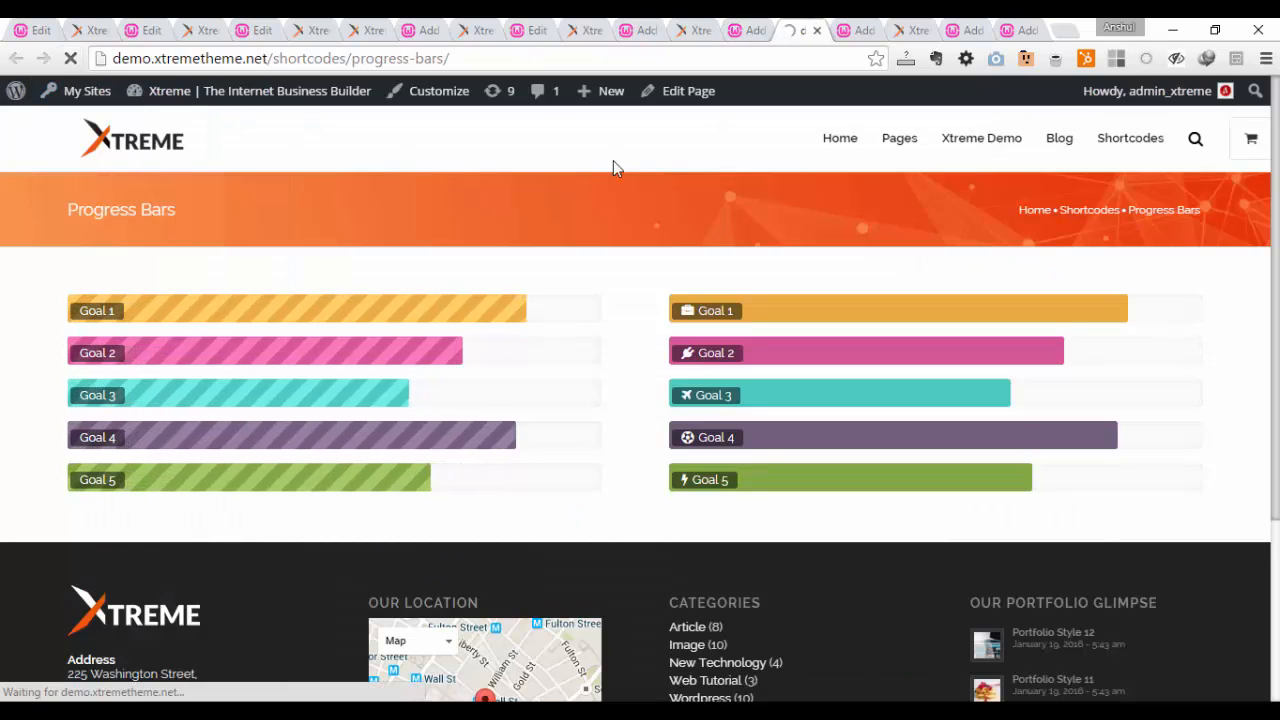
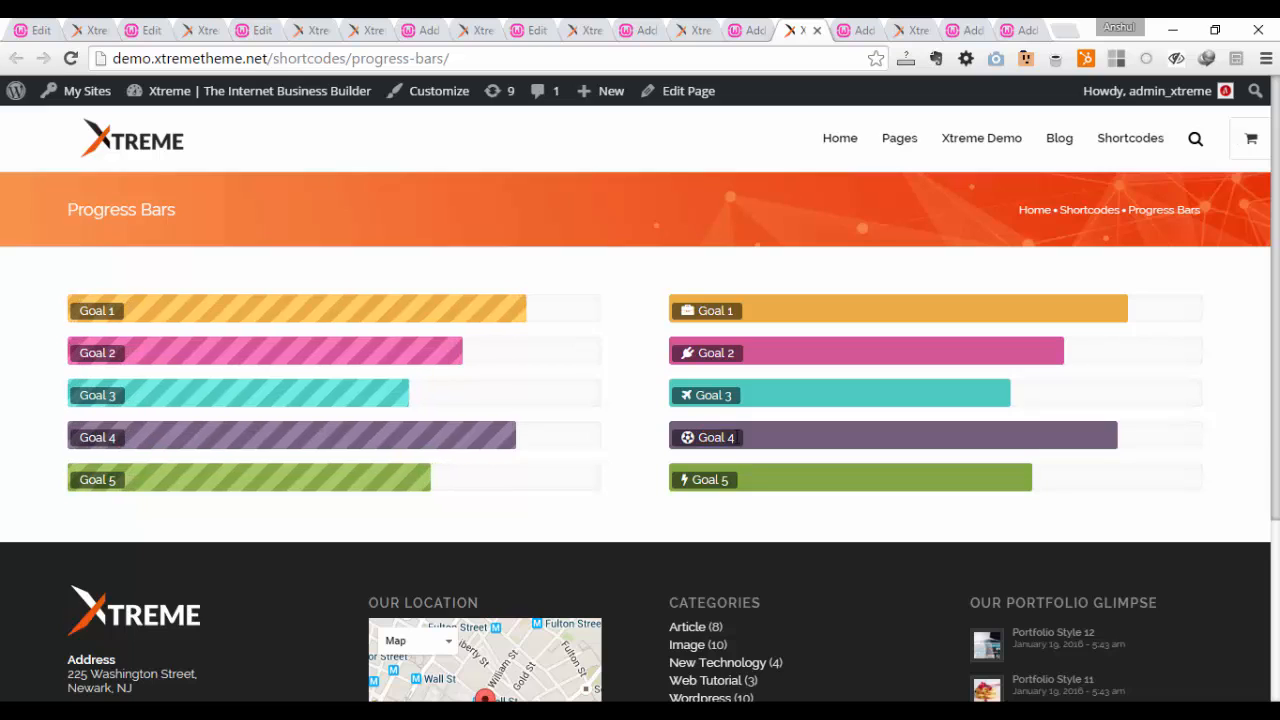
Step: View the demo site's Text Slider page and reload it to replay the single-line and multiline sliding text
left_click(862, 22)
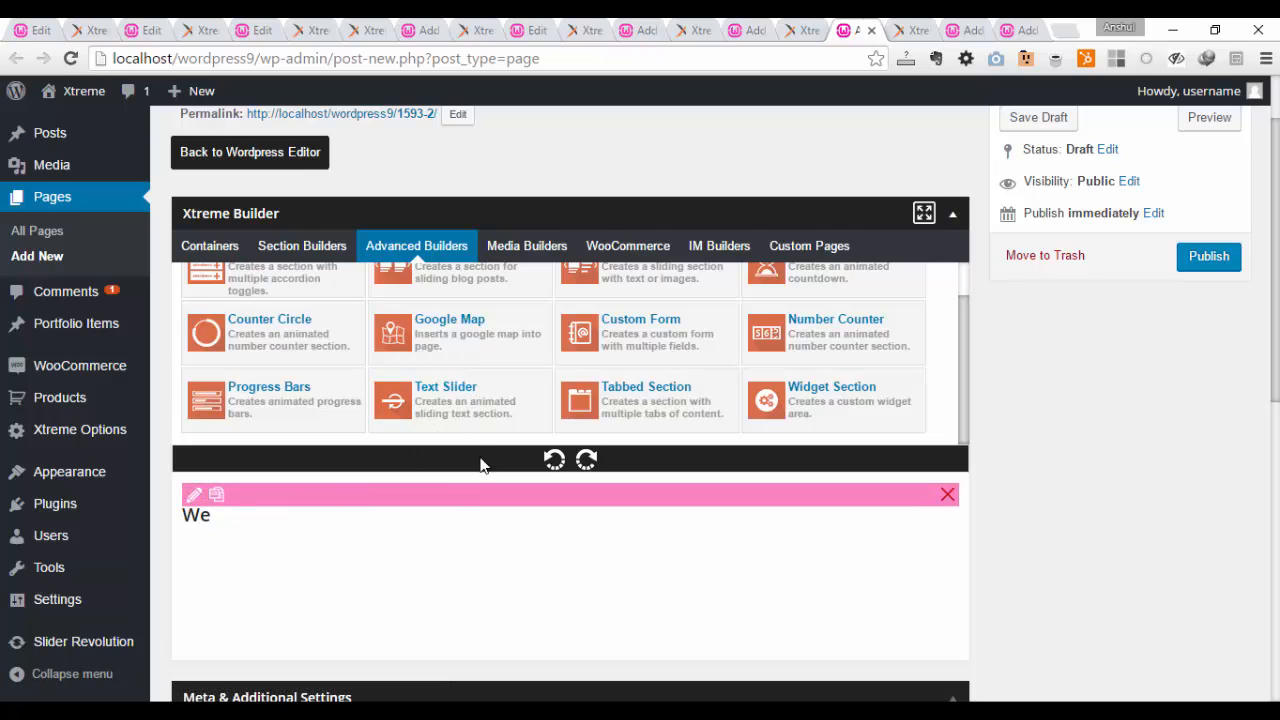
left_click(910, 28)
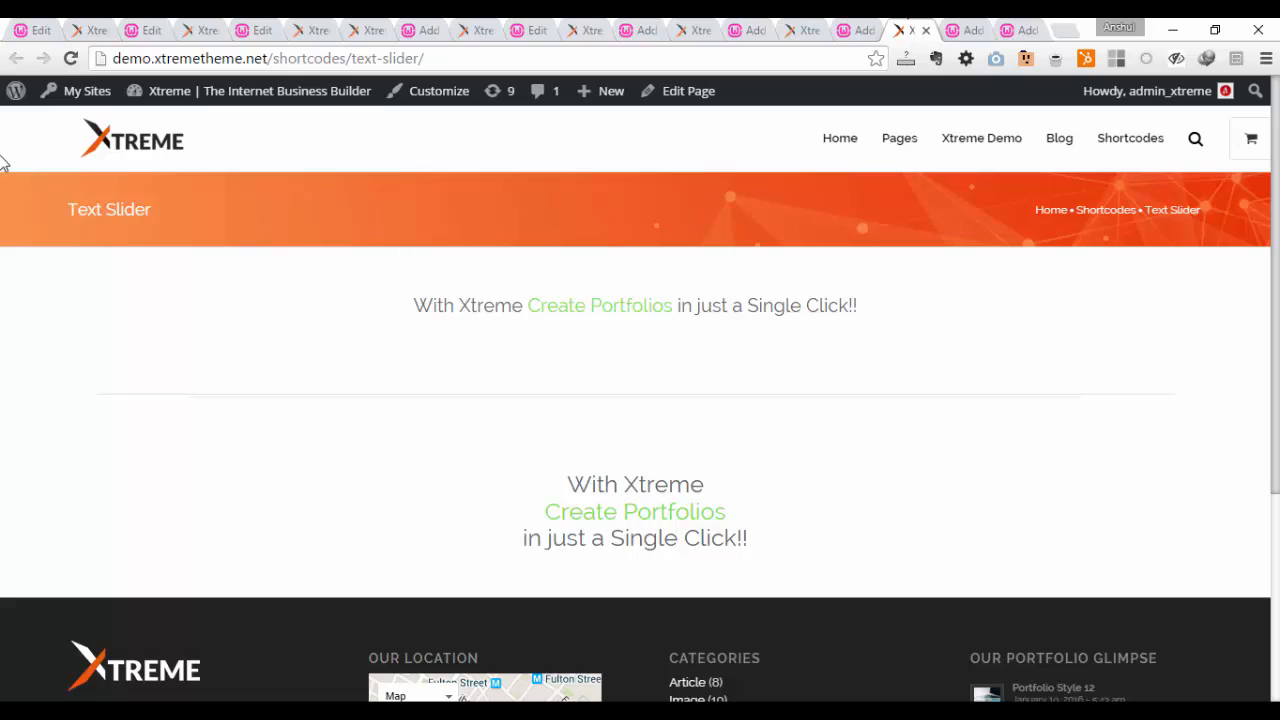
left_click(70, 58)
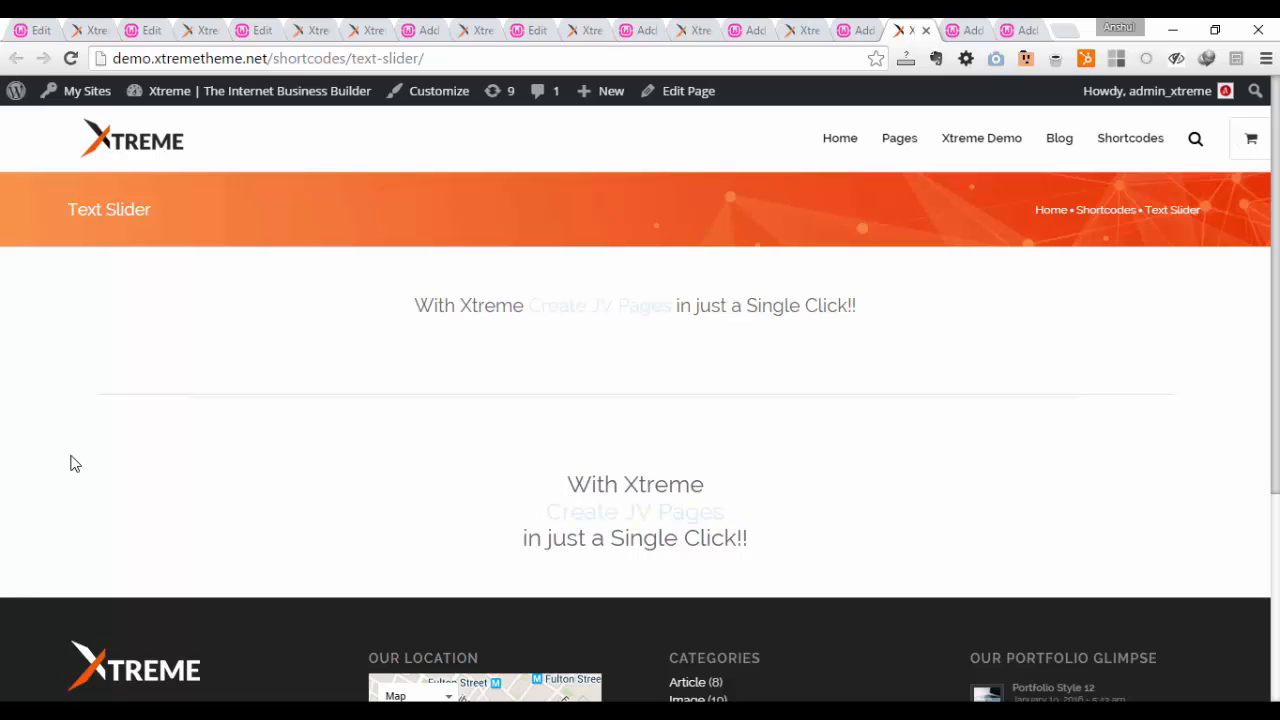
Step: Edit the page's Text Slider element, give the sliding text "We" a yellow font color without redirection, and save that text
left_click(862, 29)
left_click(193, 500)
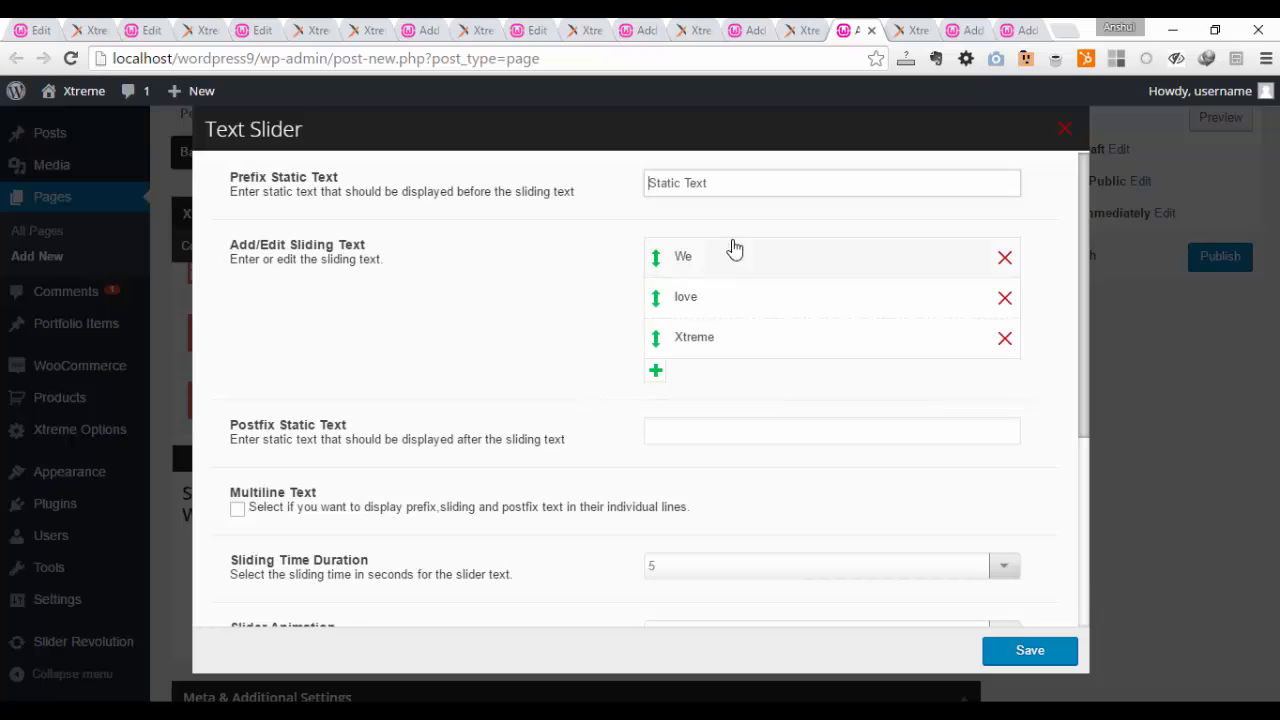
left_click_drag(744, 183, 636, 182)
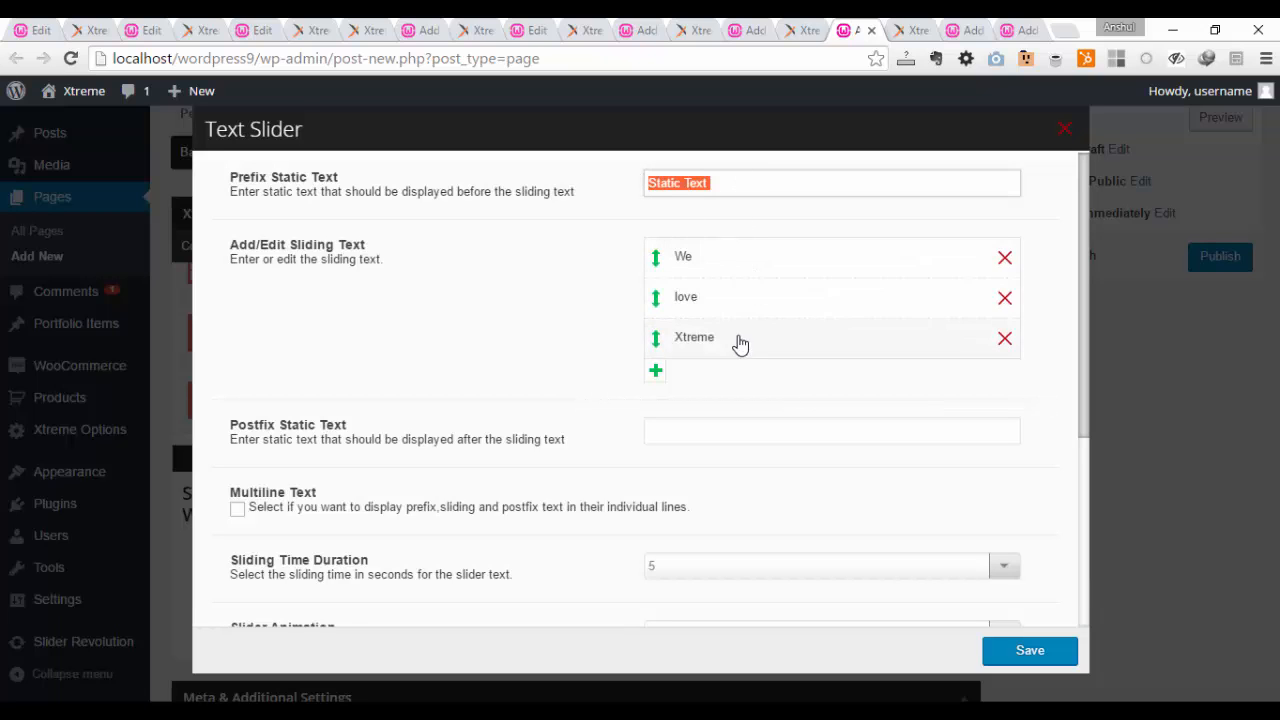
left_click(742, 266)
left_click(742, 266)
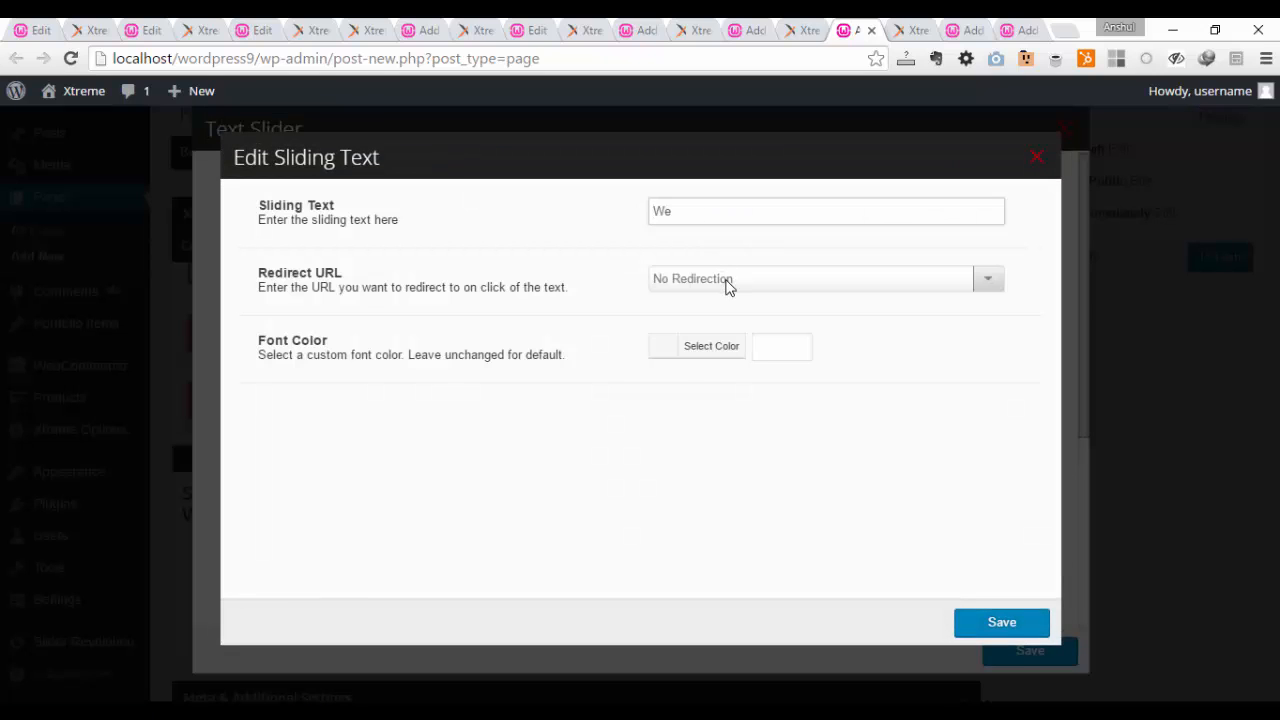
left_click(727, 284)
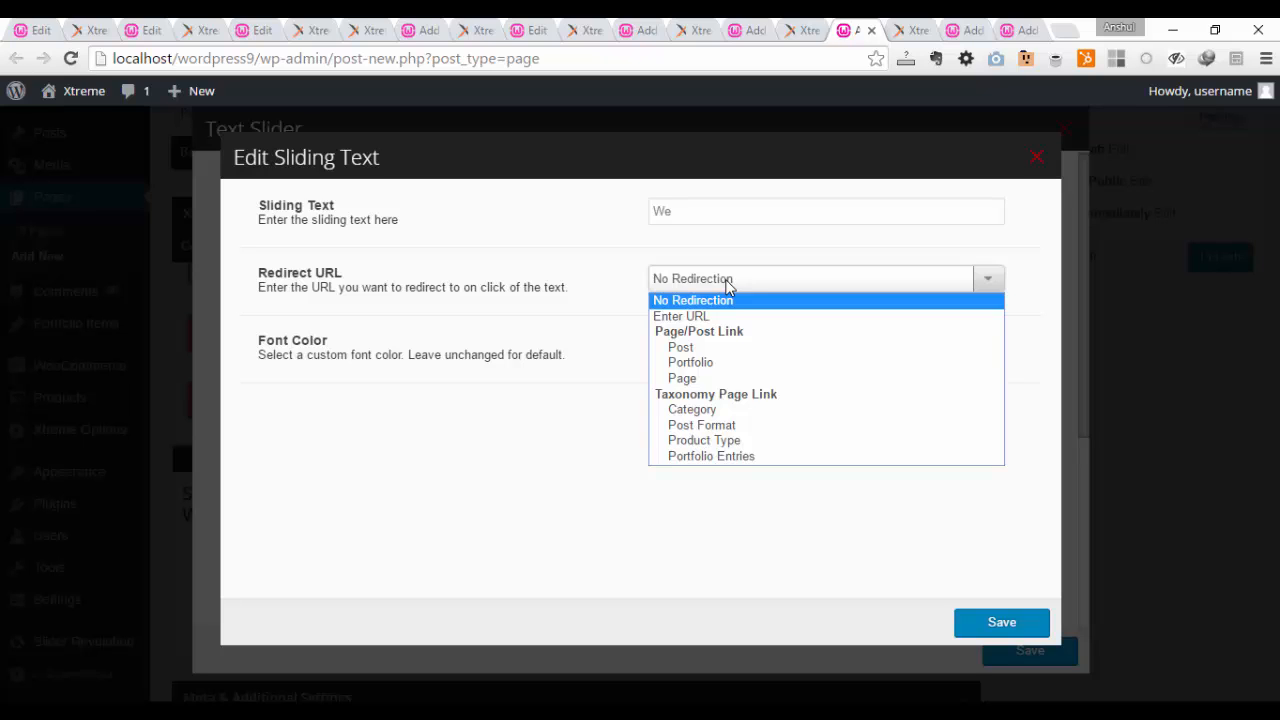
left_click(727, 286)
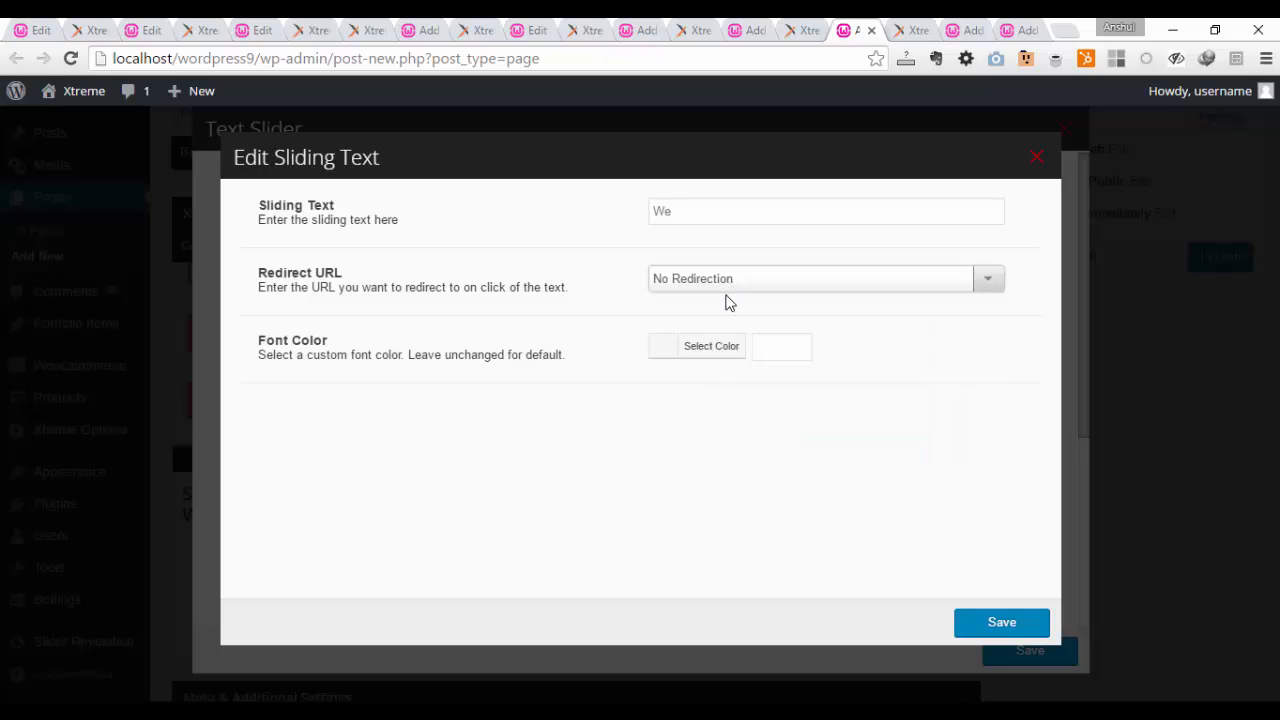
left_click(714, 350)
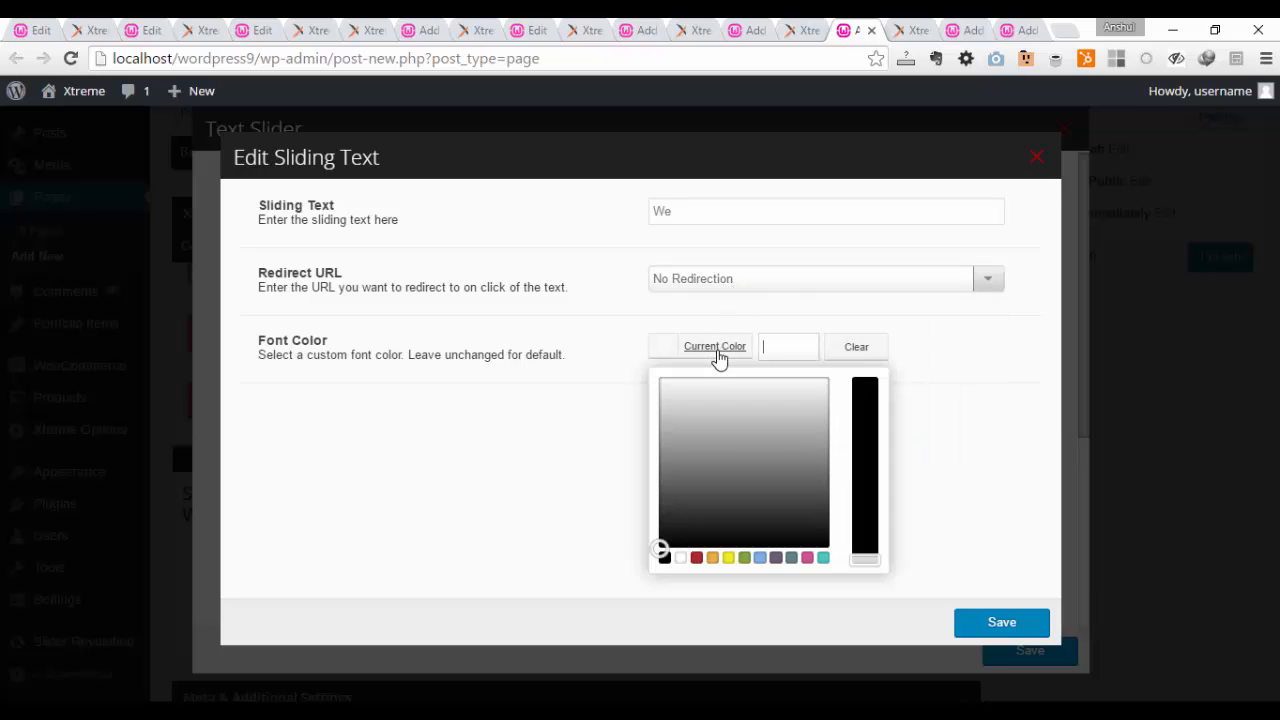
left_click(728, 558)
left_click(1004, 630)
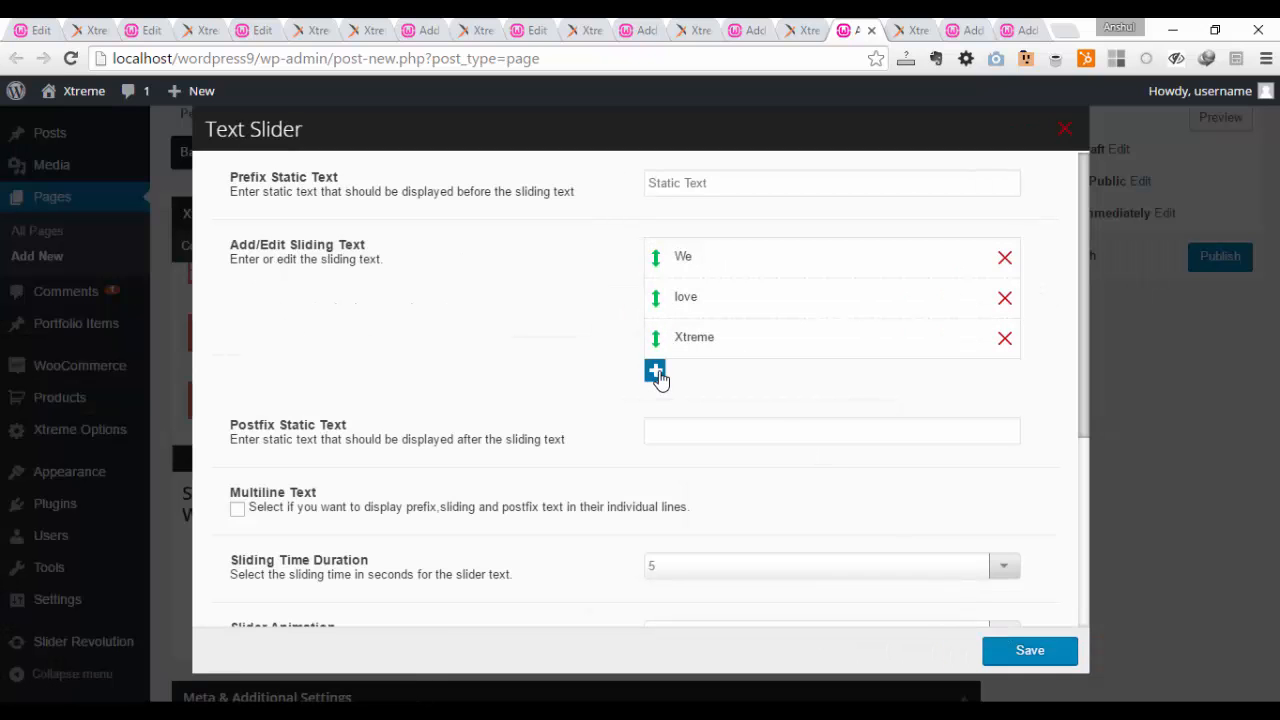
Step: Set the postfix static text to "Post" and review the sliding duration and slider animation choices
left_click(661, 433)
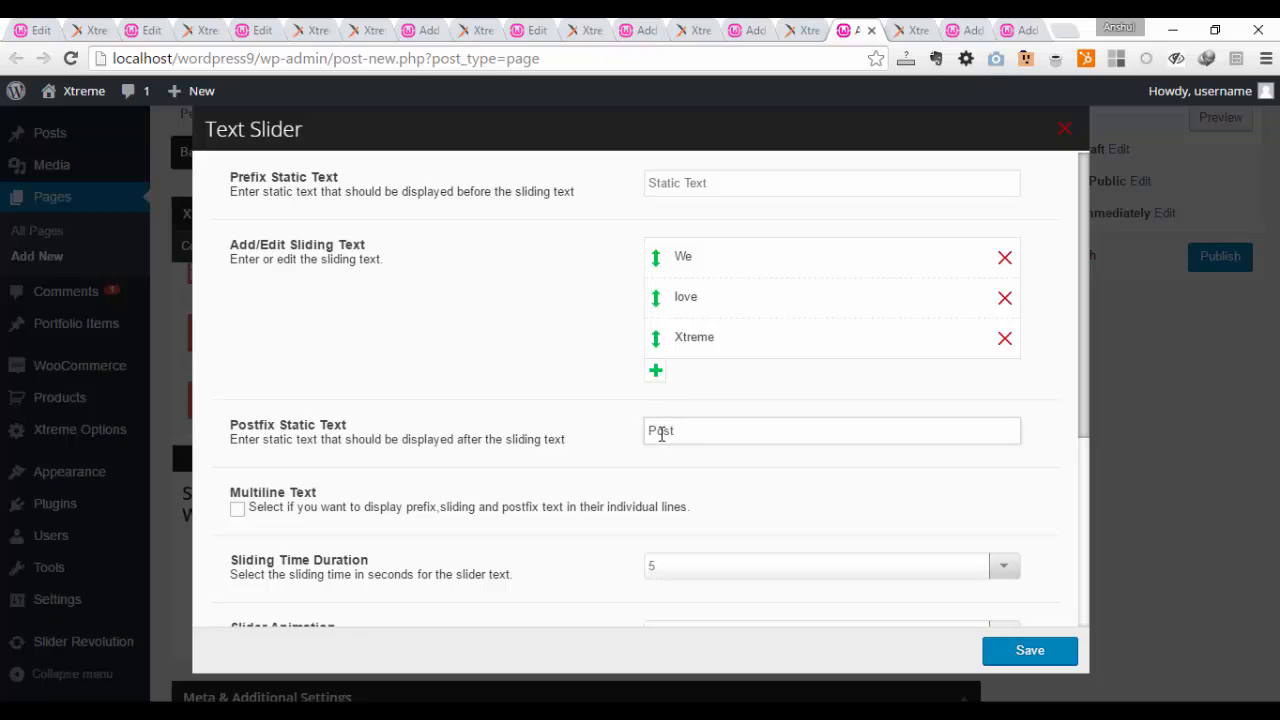
scroll(632, 480, "down", 1)
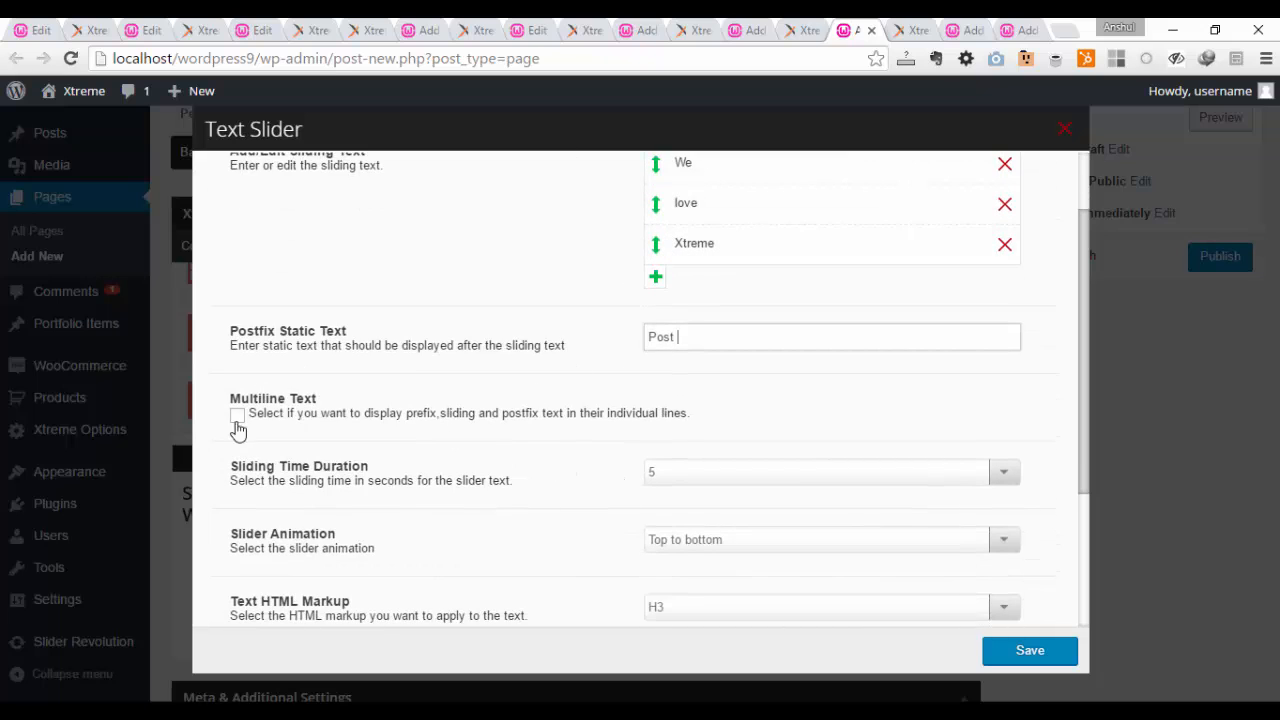
left_click(730, 477)
left_click(730, 477)
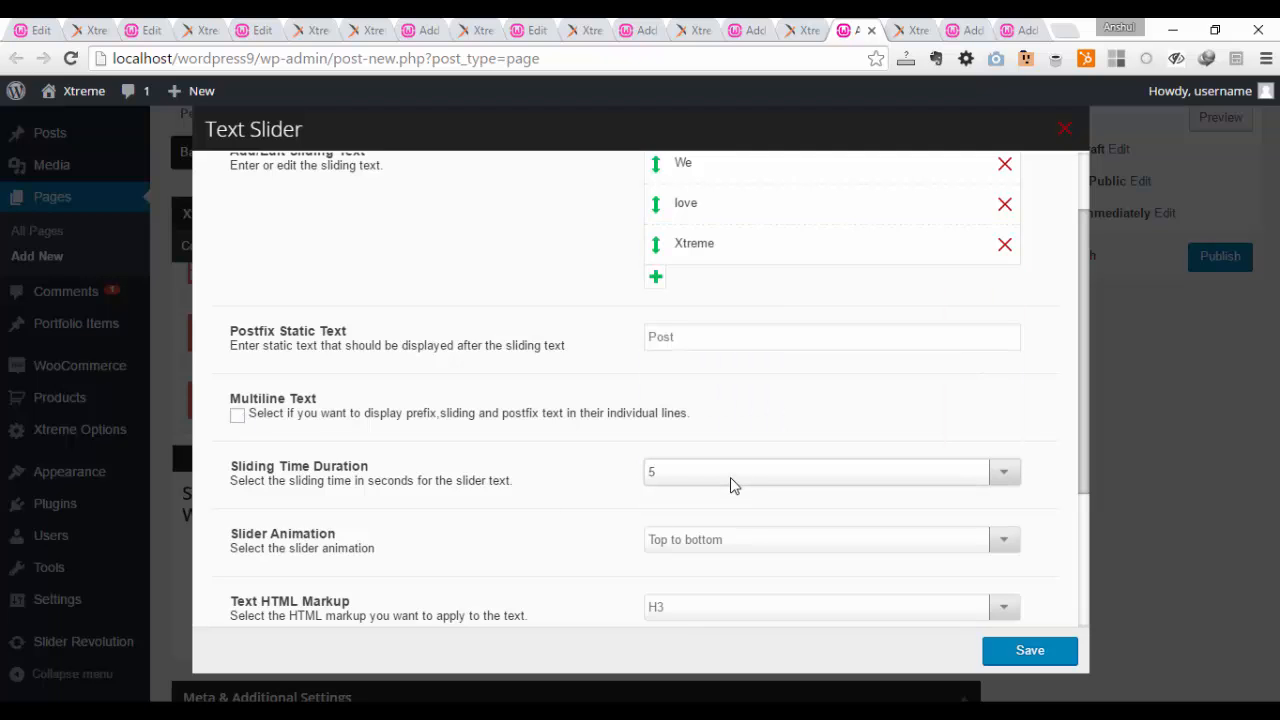
left_click(744, 545)
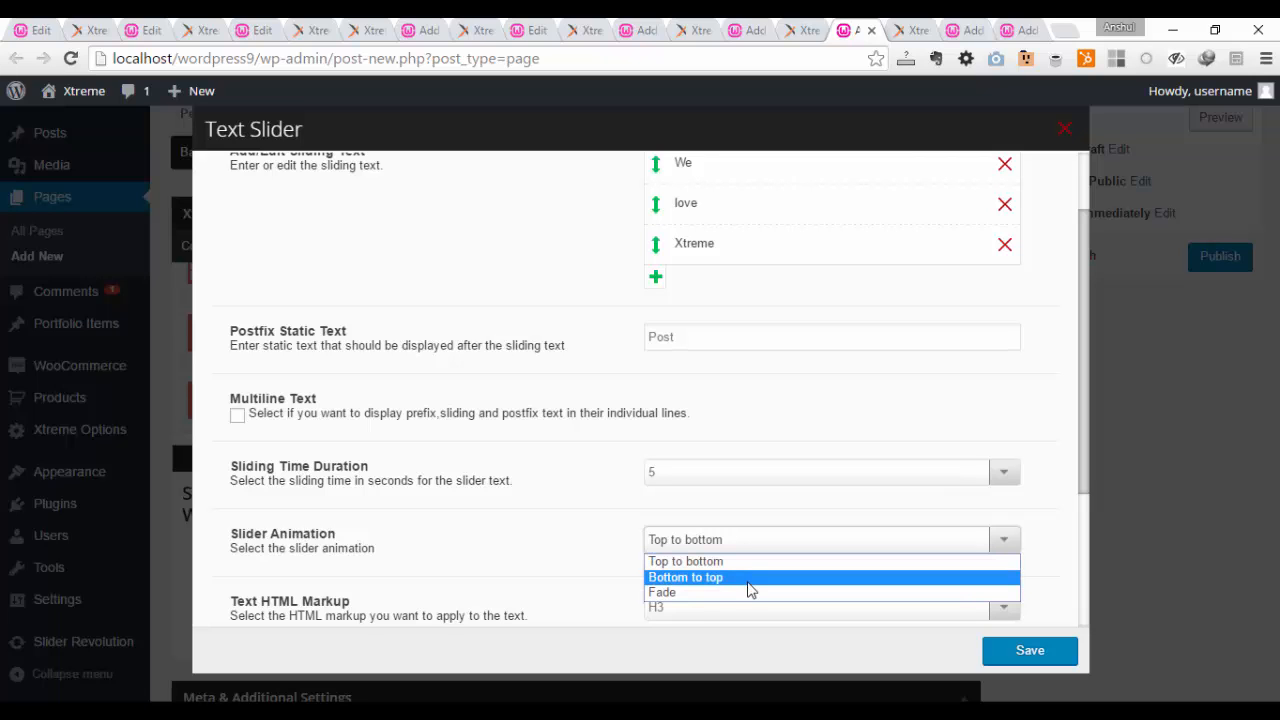
left_click(517, 533)
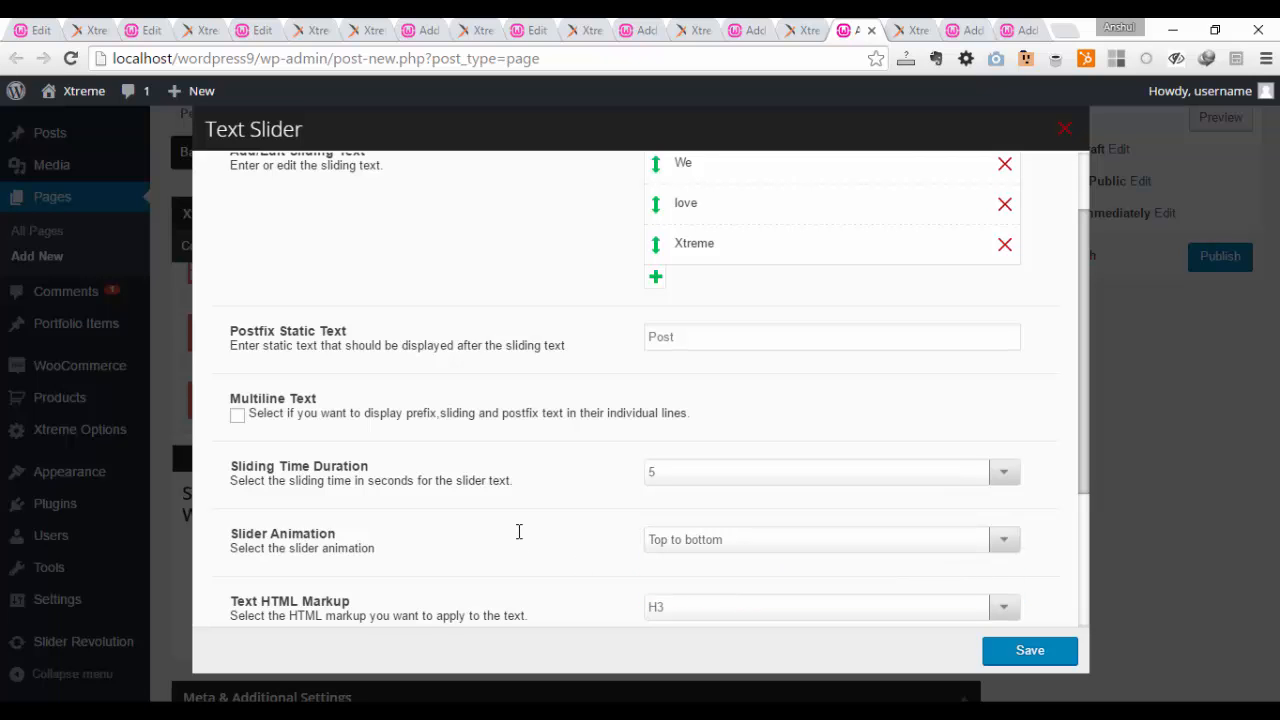
Step: Review the HTML markup, text size and alignment choices, keep the defaults and save the Text Slider
scroll(517, 535, "down", 3)
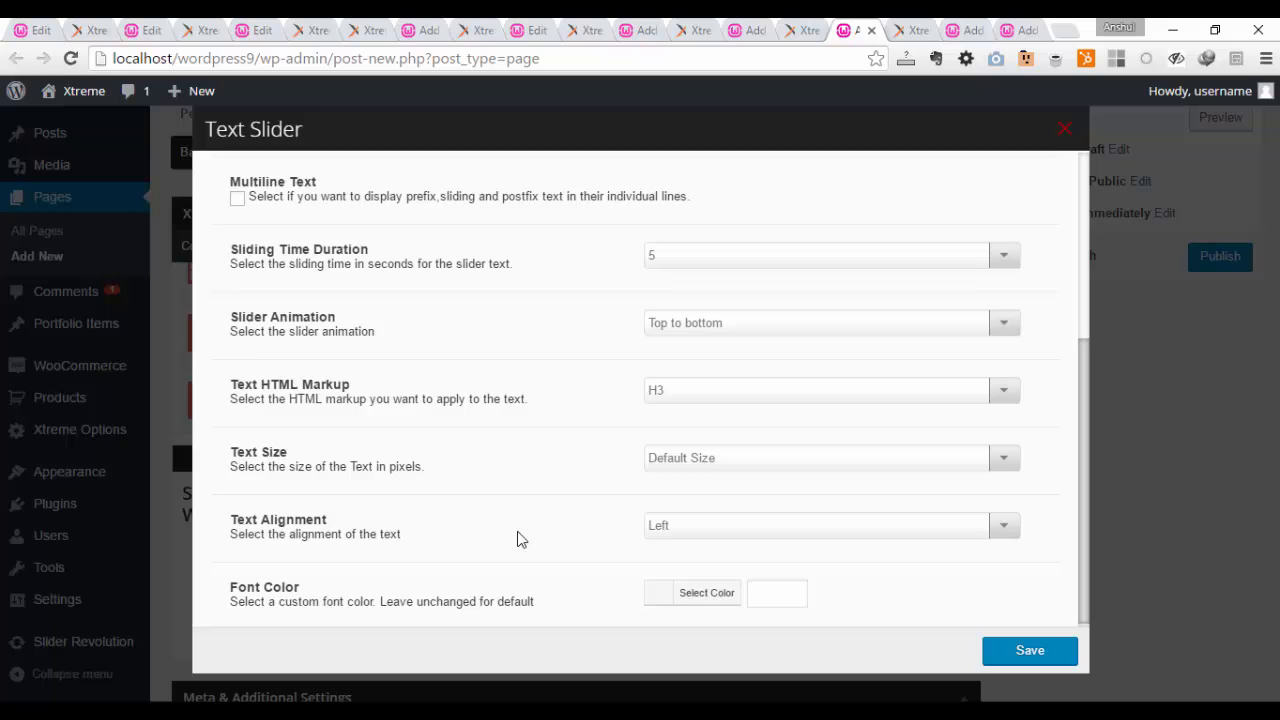
left_click(679, 396)
left_click(679, 396)
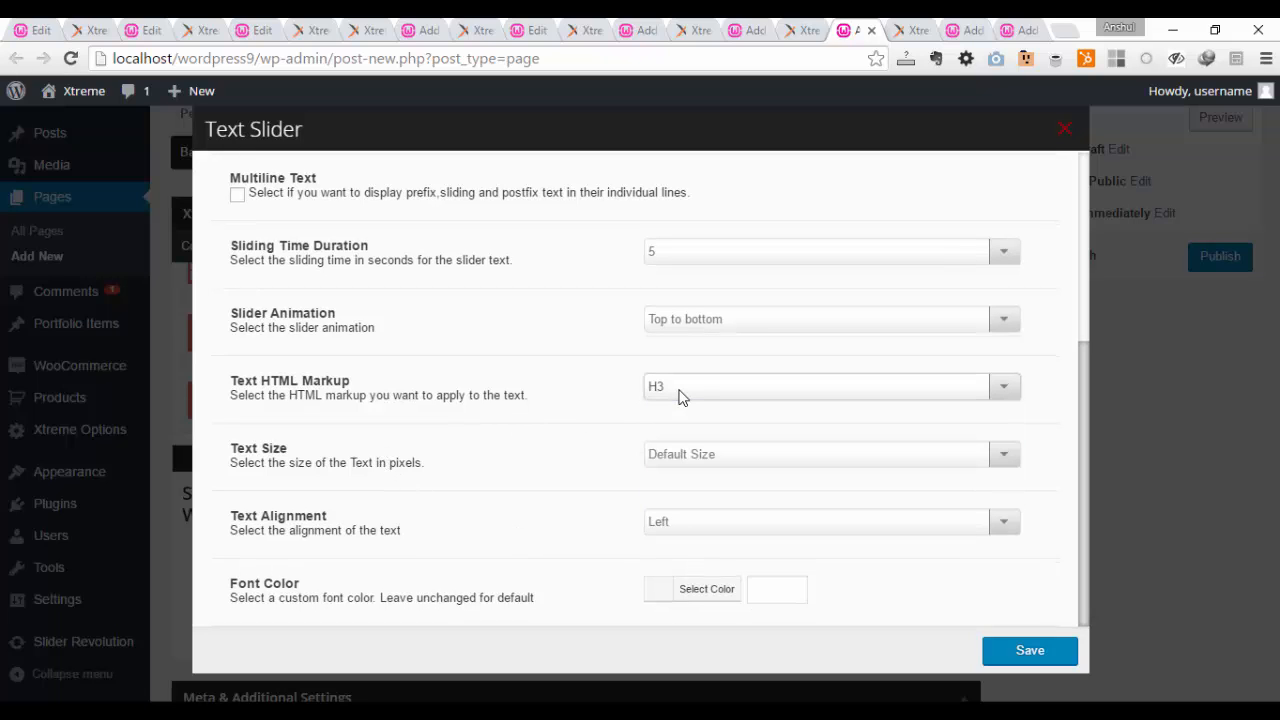
left_click(702, 452)
left_click(702, 452)
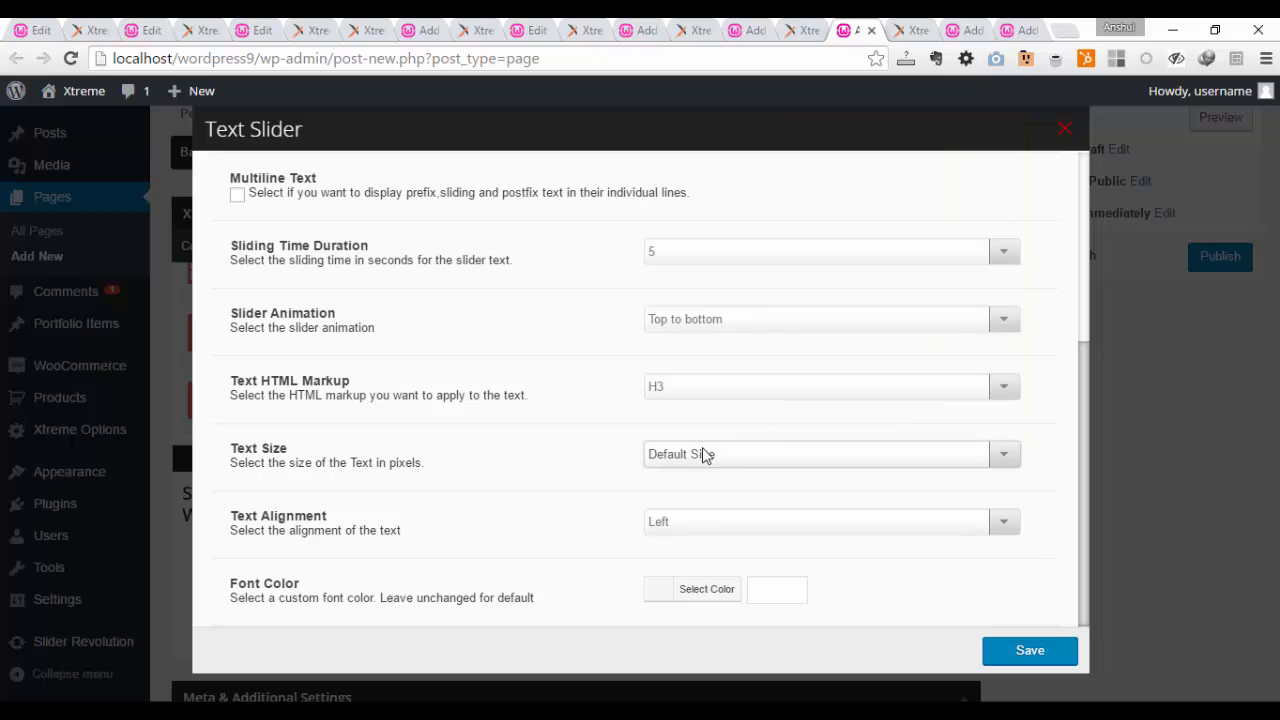
left_click(709, 521)
left_click(709, 521)
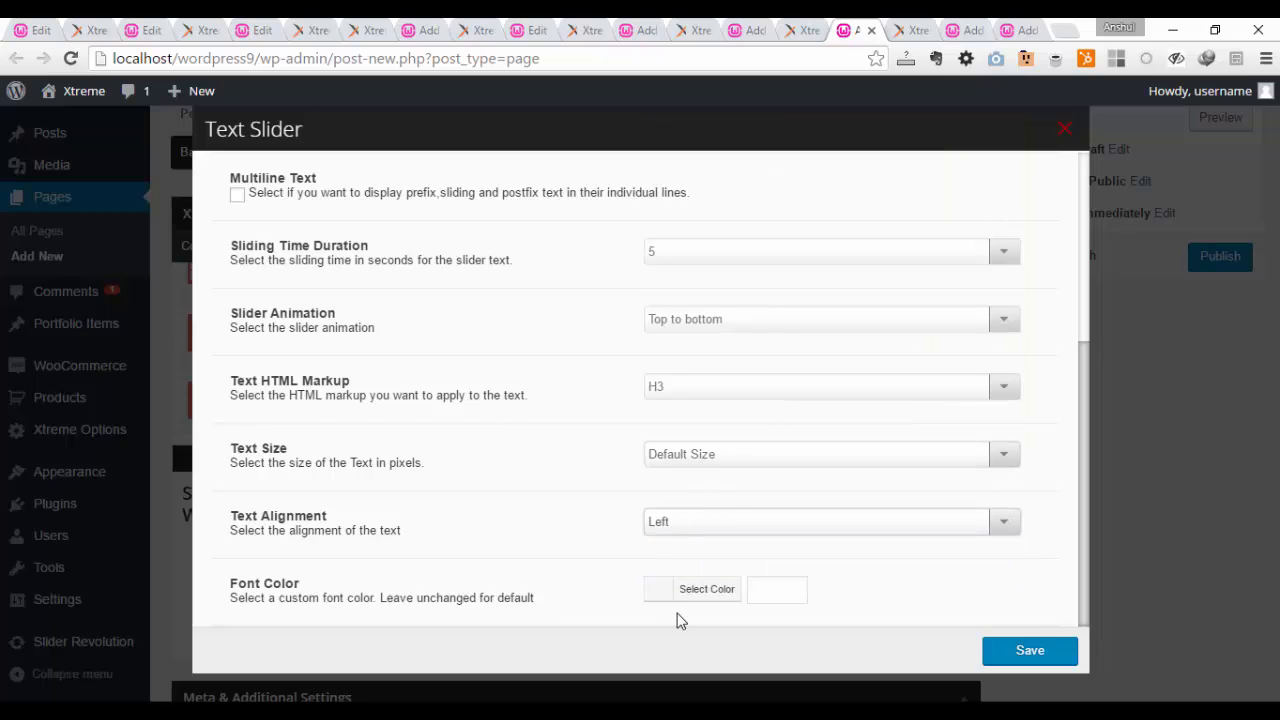
left_click(1030, 656)
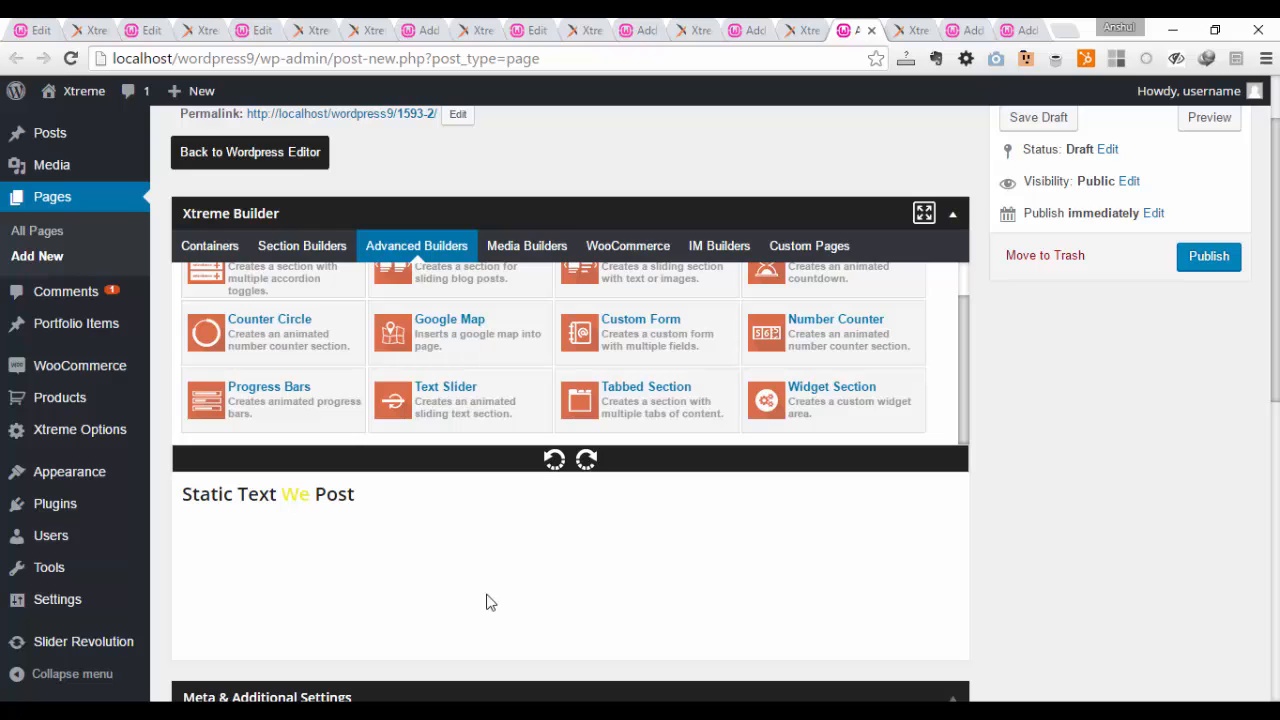
Step: Switch to the page with the Tabbed Section, preview its second and first tabs, and open the element for editing
left_click(932, 28)
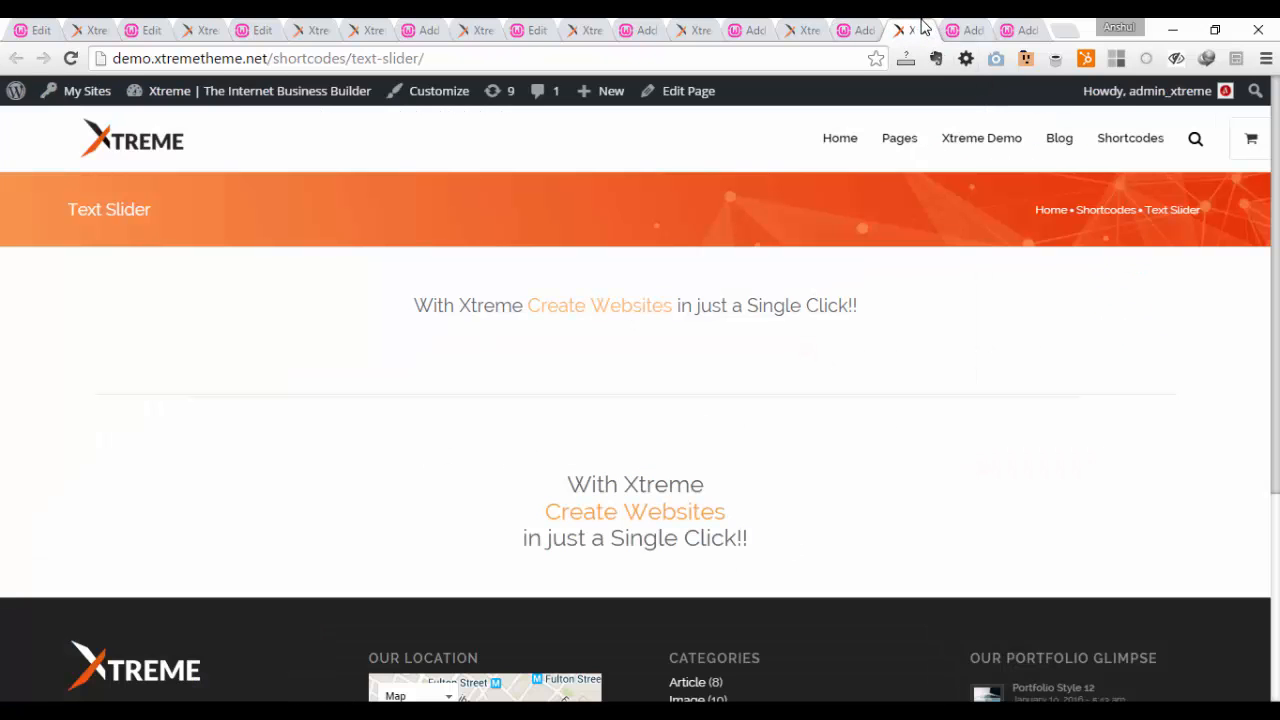
left_click(960, 24)
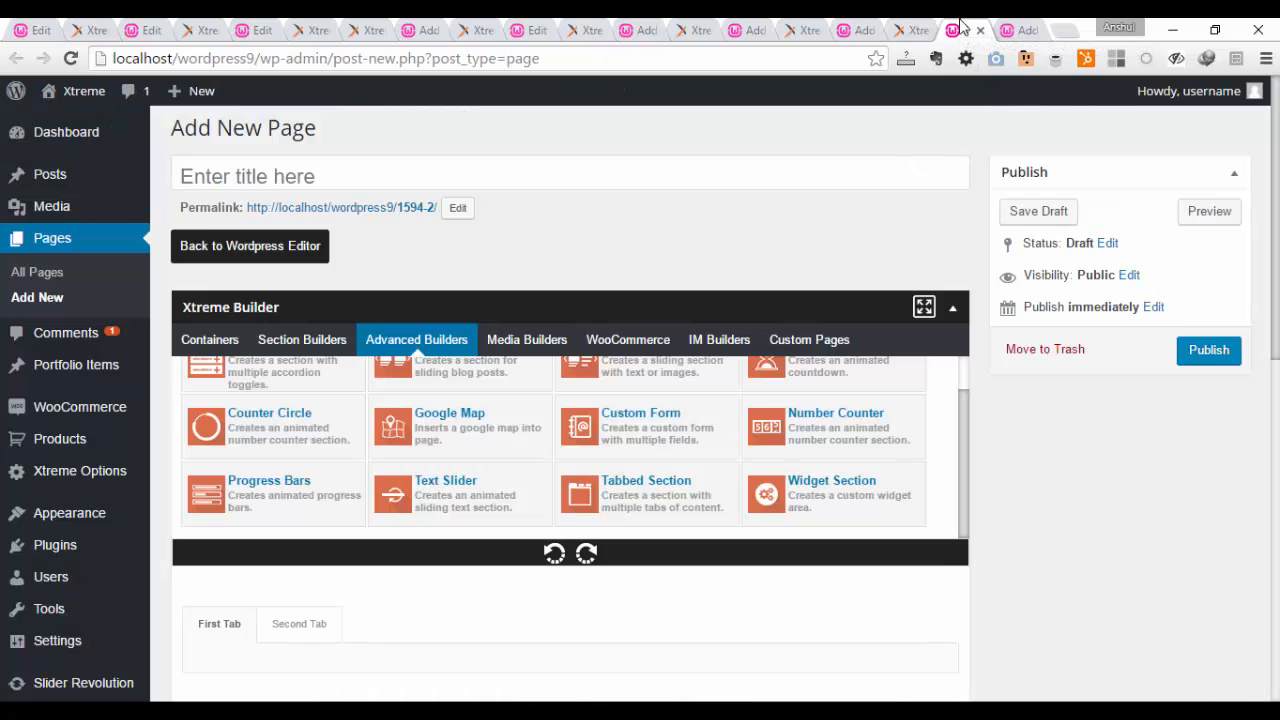
scroll(929, 277, "down", 4)
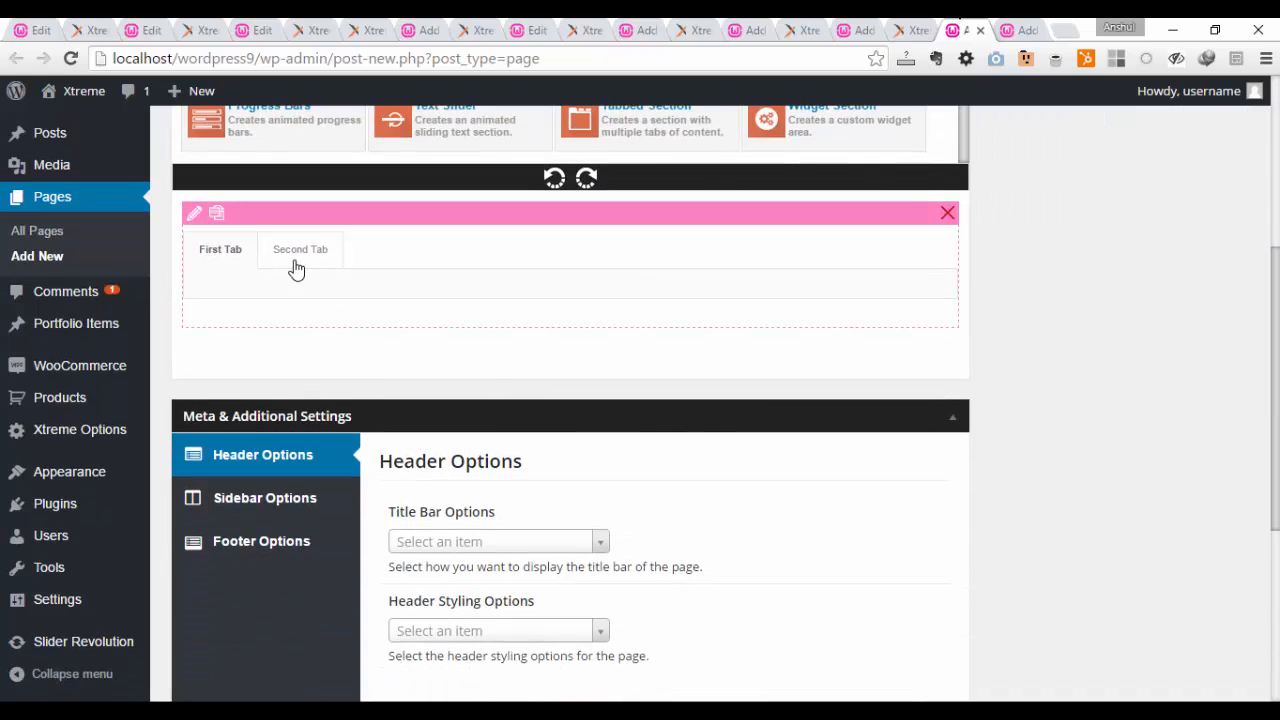
left_click(296, 266)
left_click(240, 256)
left_click(195, 215)
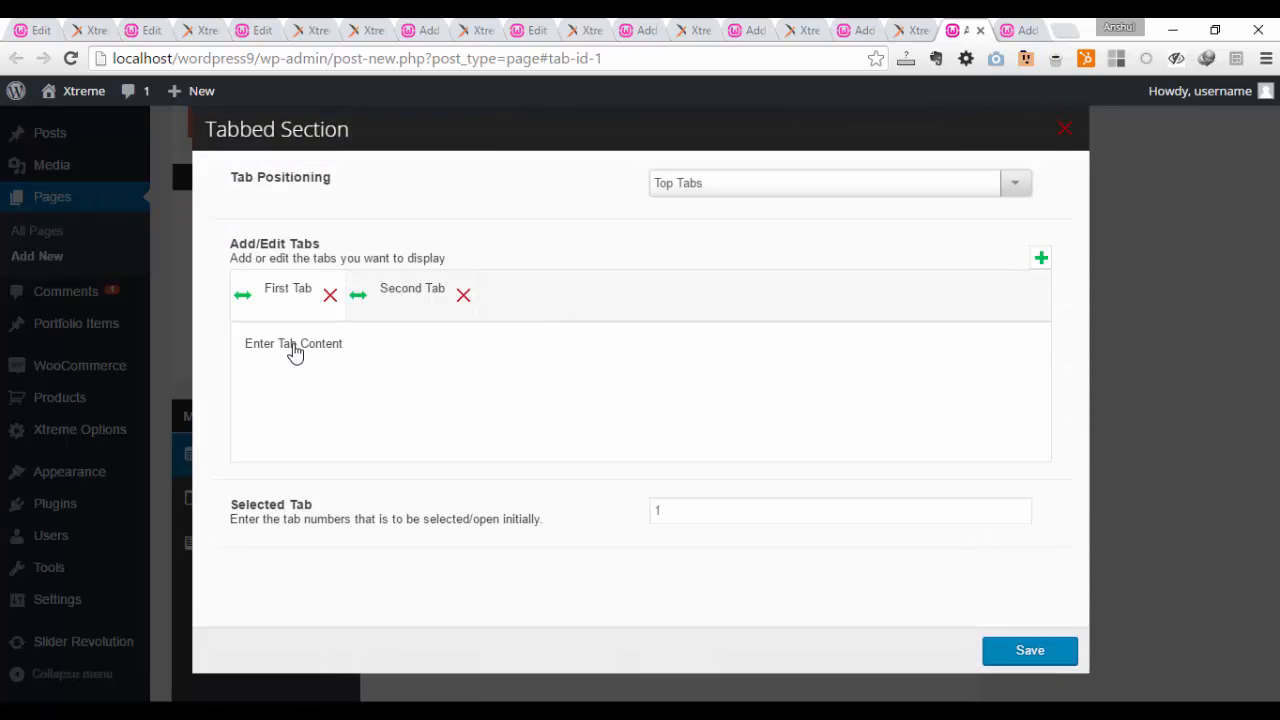
Step: Try adding two empty tabs to the Tabbed Section and delete them again
left_click(412, 292)
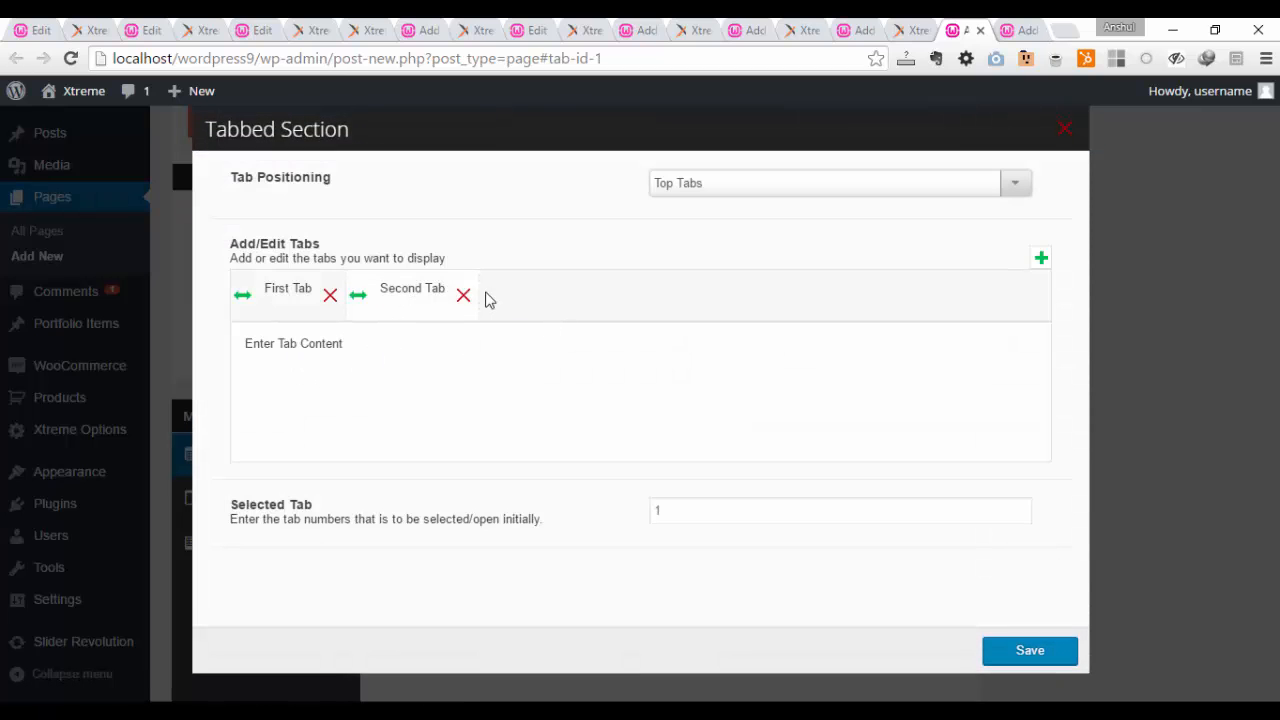
left_click(1041, 262)
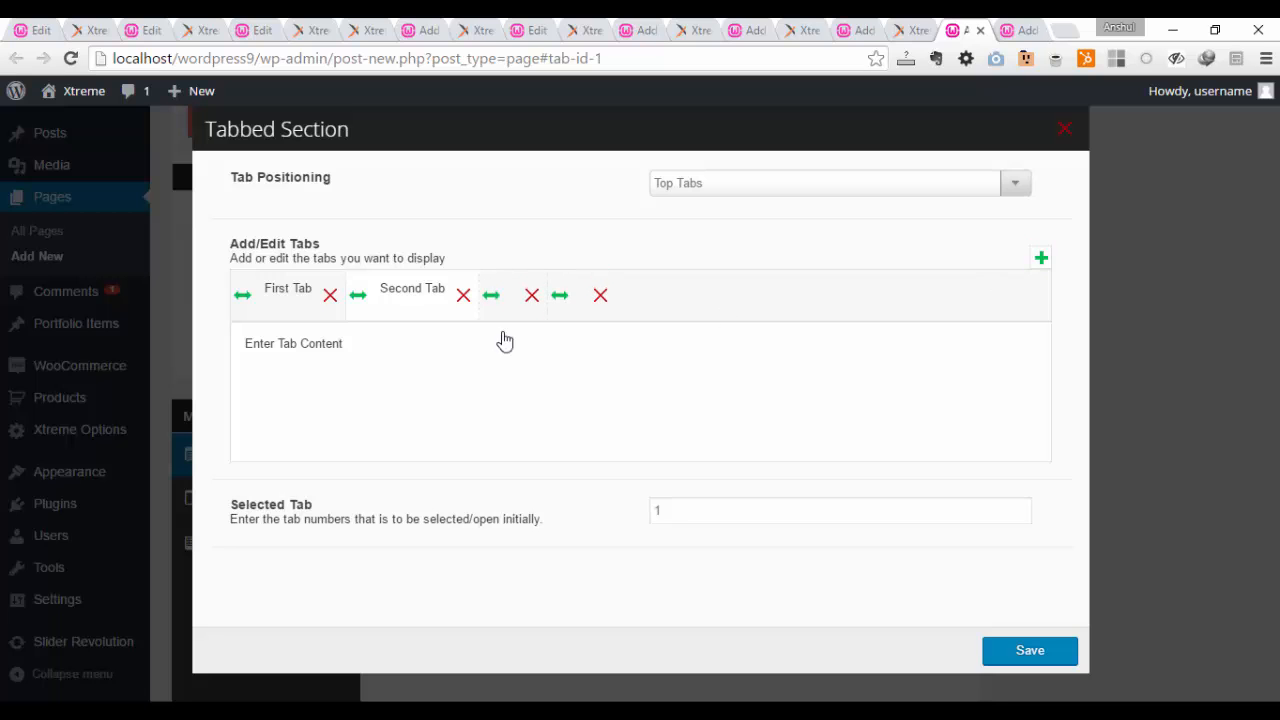
left_click(598, 295)
left_click(541, 297)
Step: Edit the First Tab to display an icon with its title and choose the group-of-people icon
left_click(300, 352)
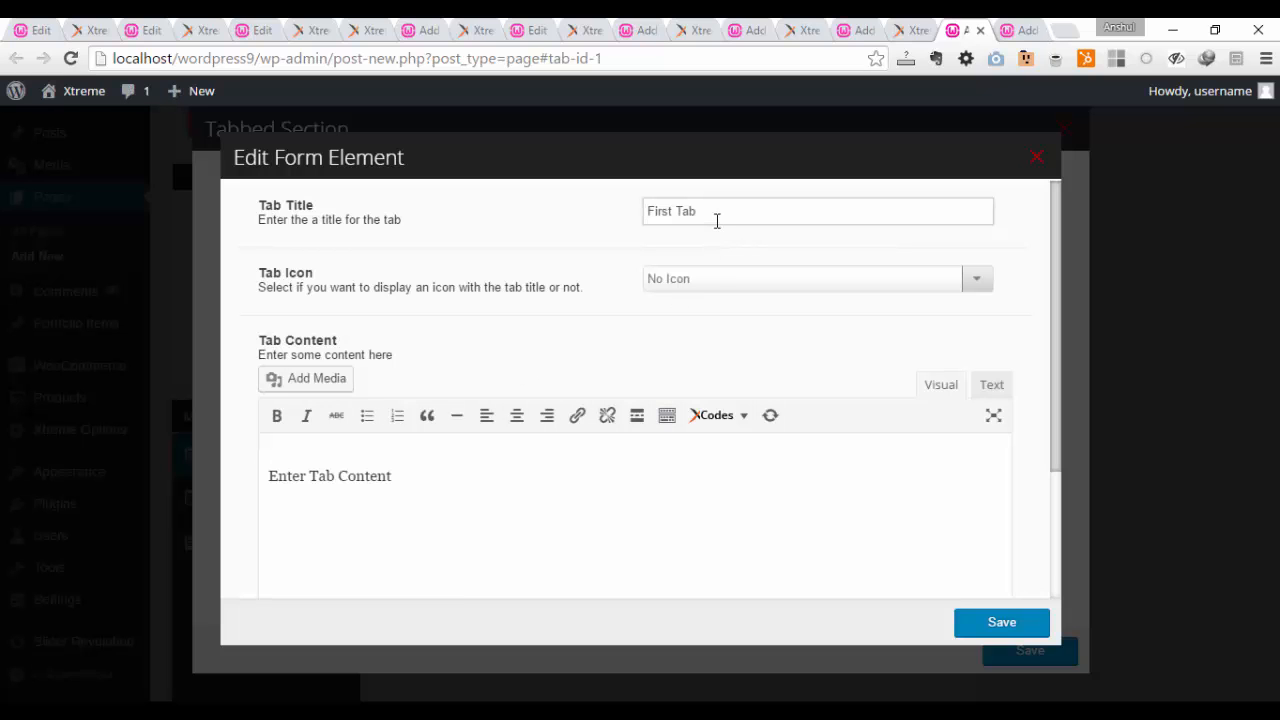
triple_click(670, 210)
left_click(720, 280)
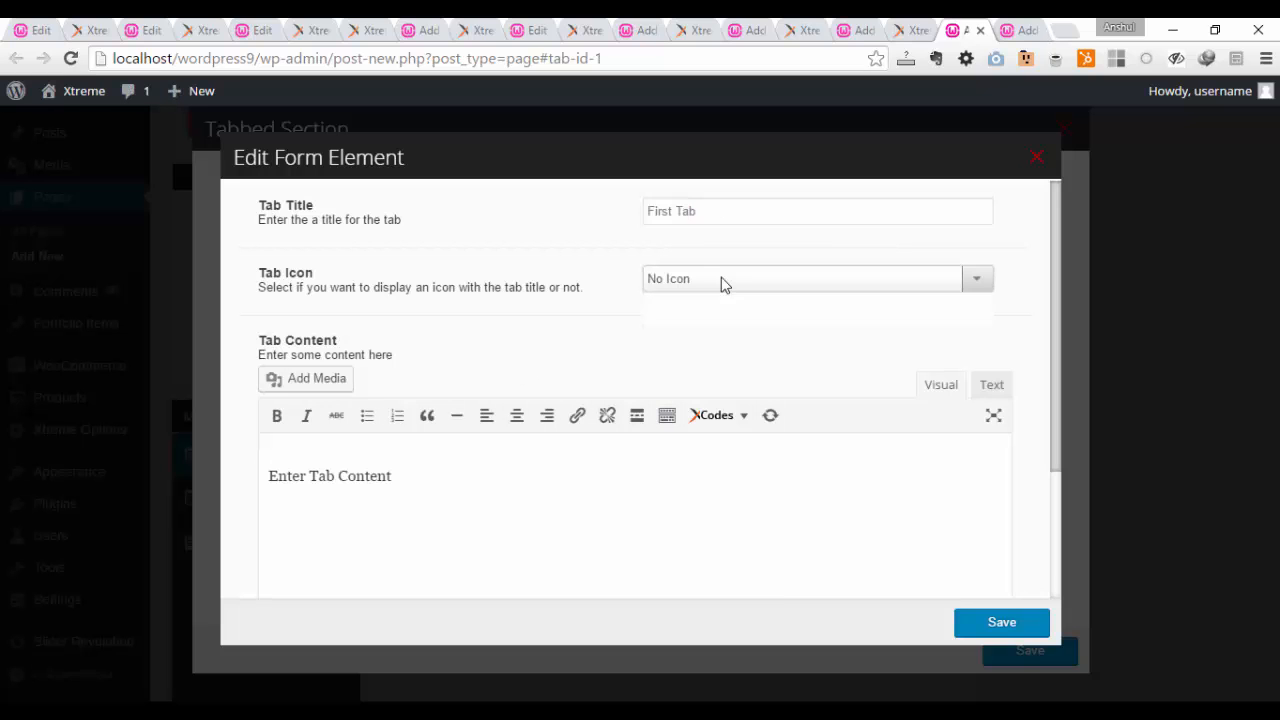
left_click(722, 320)
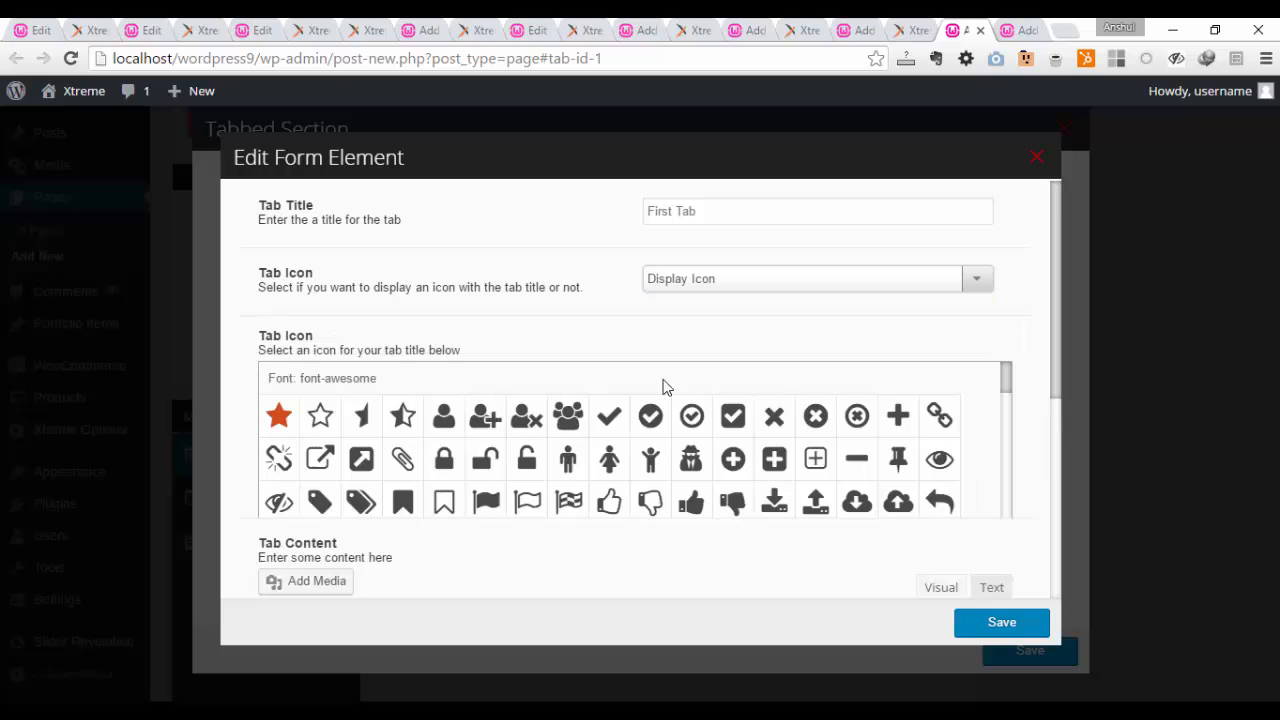
left_click(567, 420)
Step: Insert the media library photo of the smiling man with a group behind him into the First Tab's content and save the tab
scroll(600, 392, "down", 5)
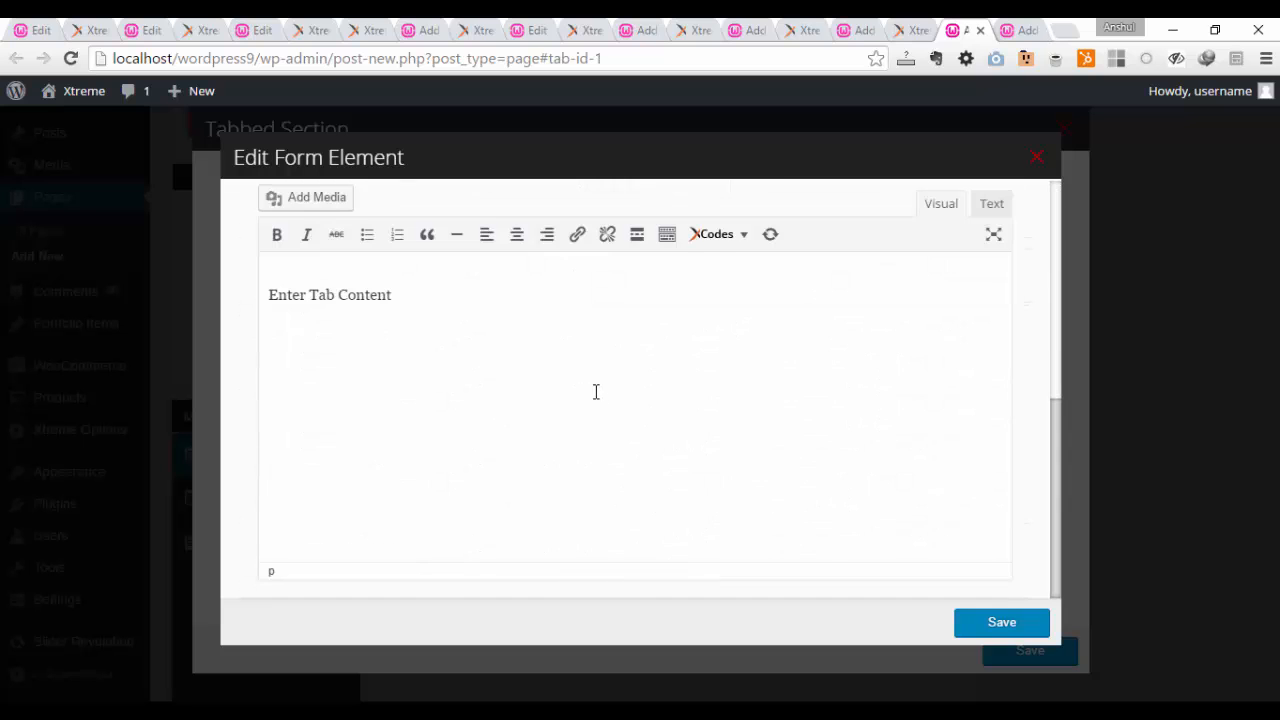
scroll(596, 392, "up", 1)
left_click(334, 300)
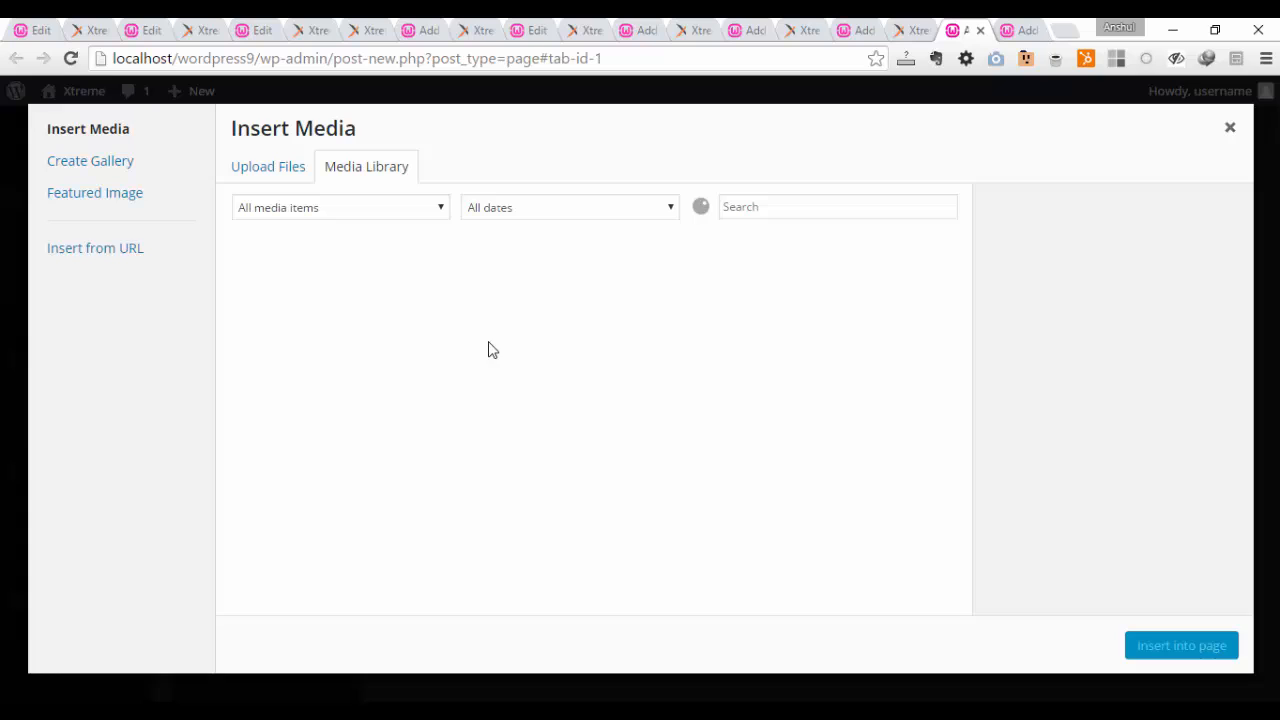
left_click(288, 172)
left_click(363, 172)
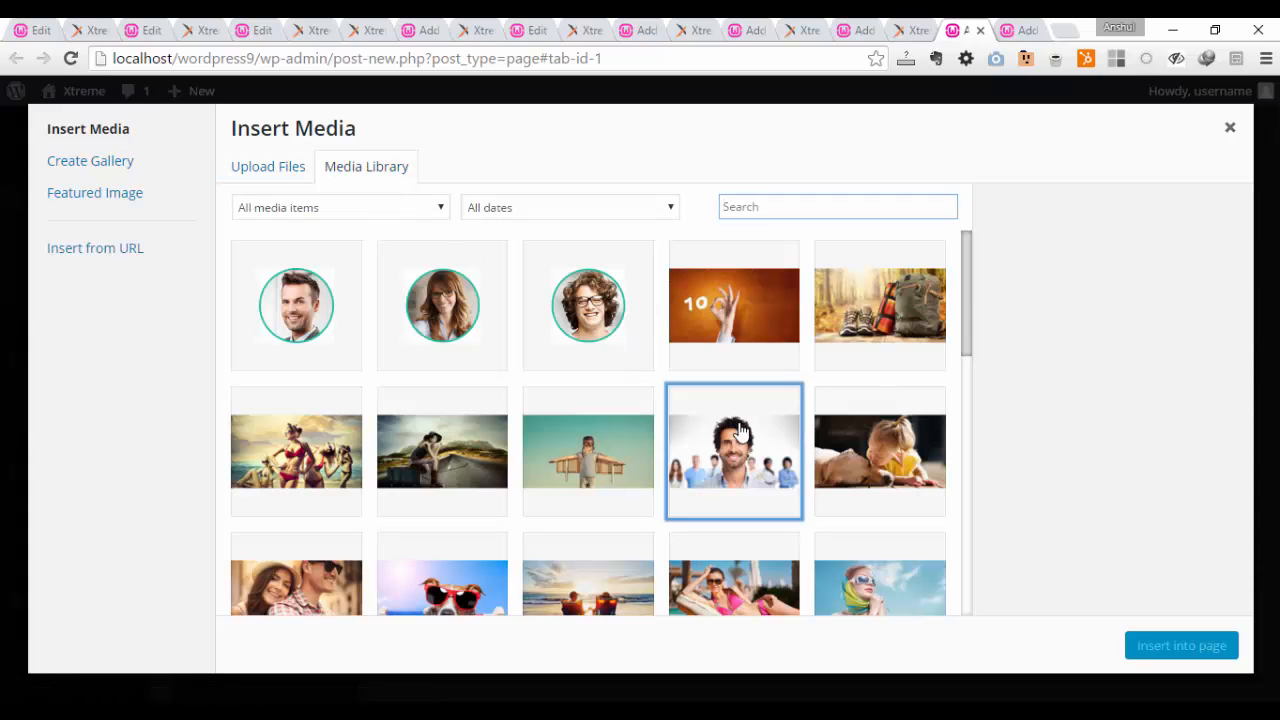
left_click(740, 430)
left_click(1172, 645)
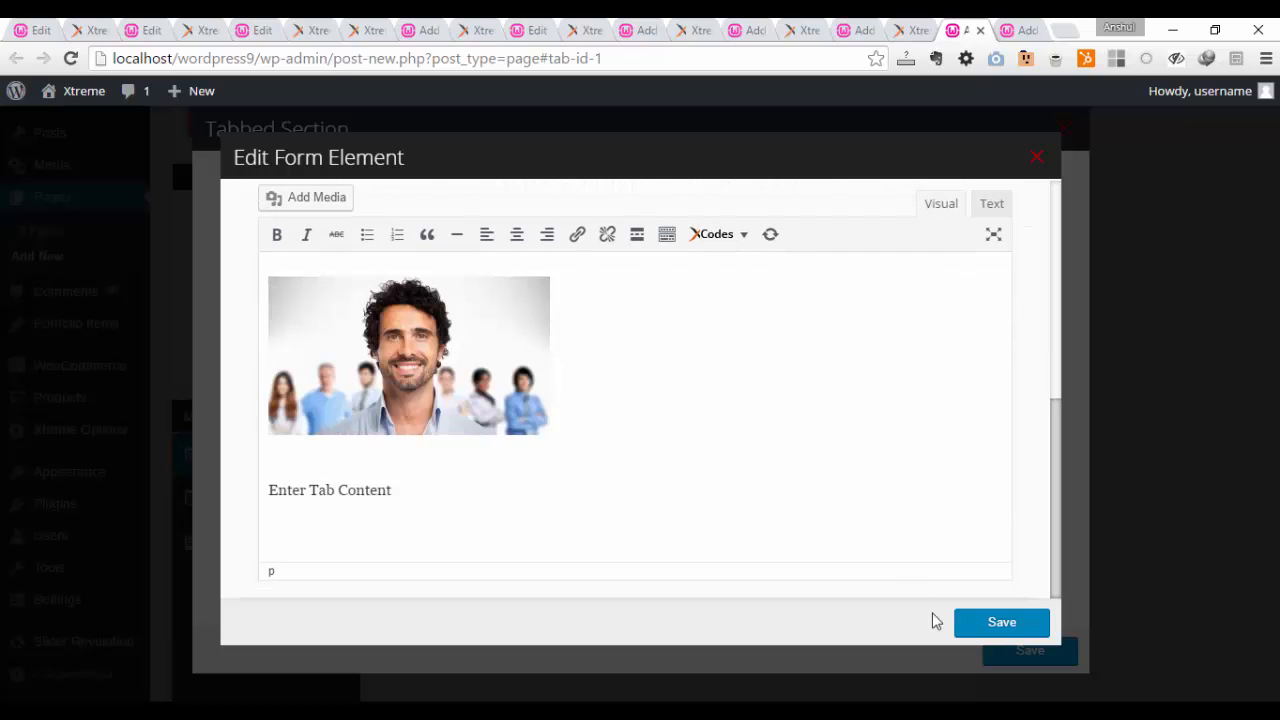
left_click(1001, 622)
Step: Edit the Second Tab, add the line "Decsription Text" below its content, and save the tab without an icon
left_click(443, 309)
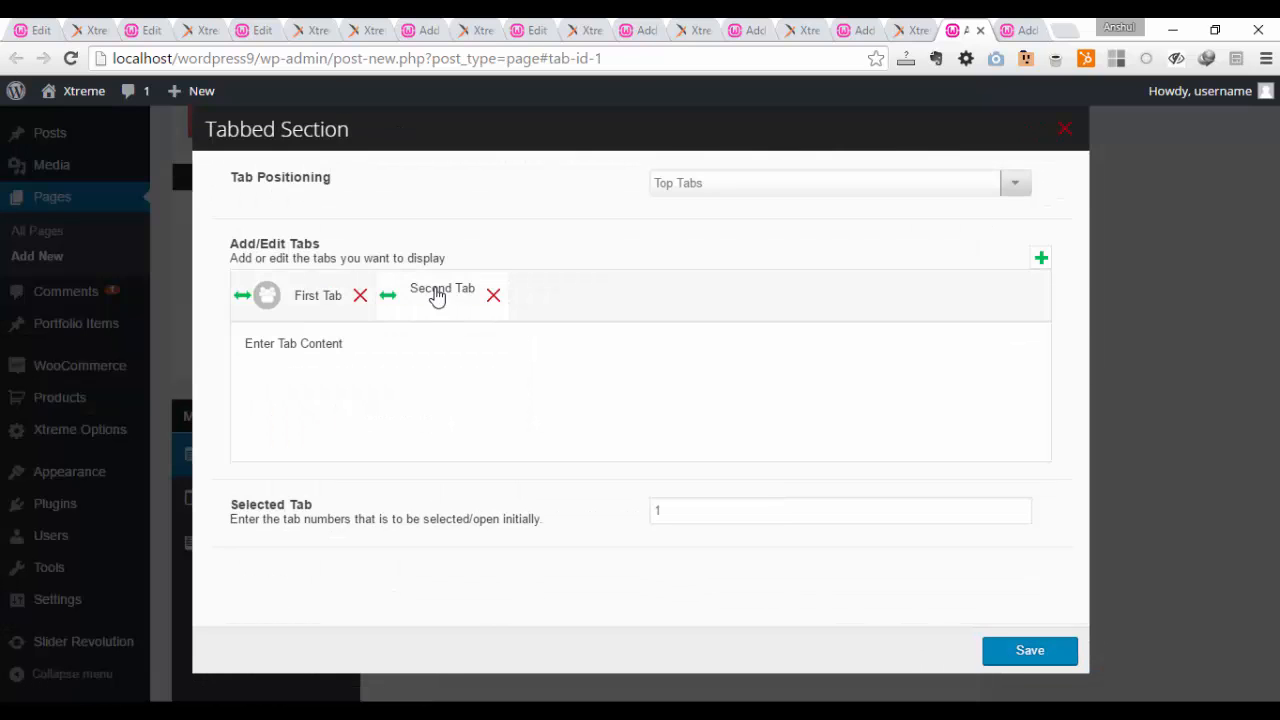
left_click(437, 297)
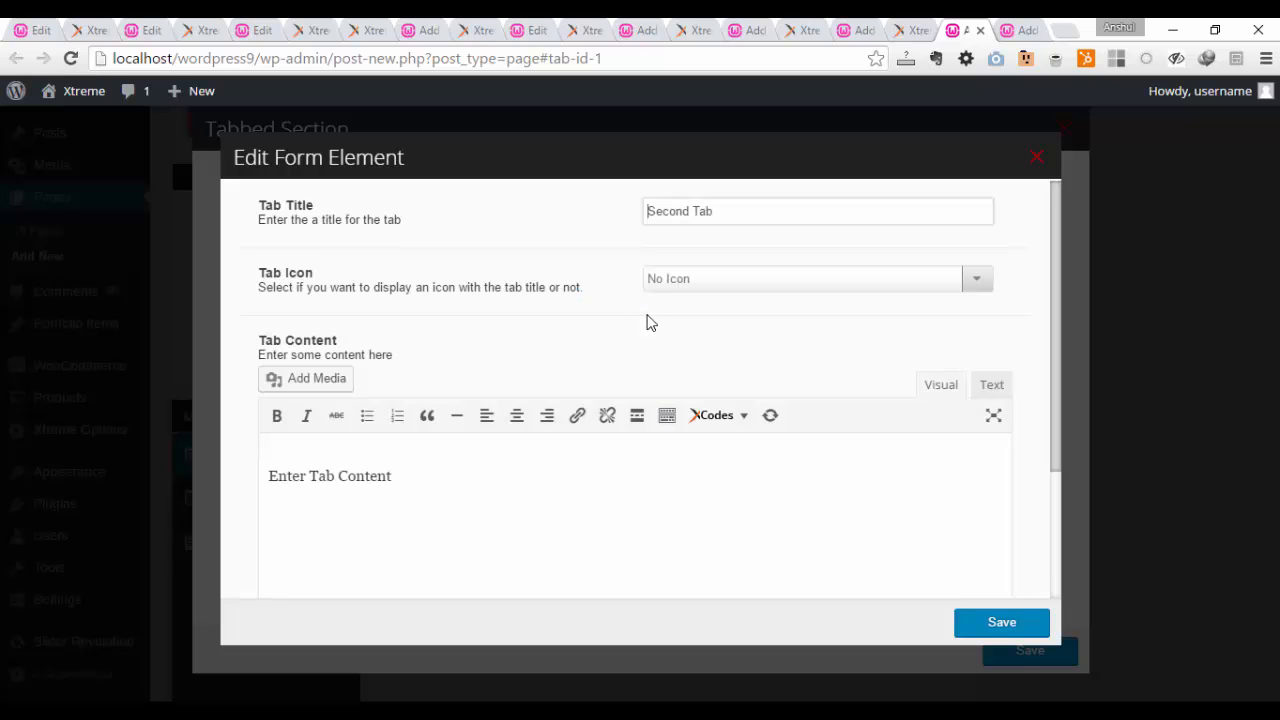
left_click(700, 283)
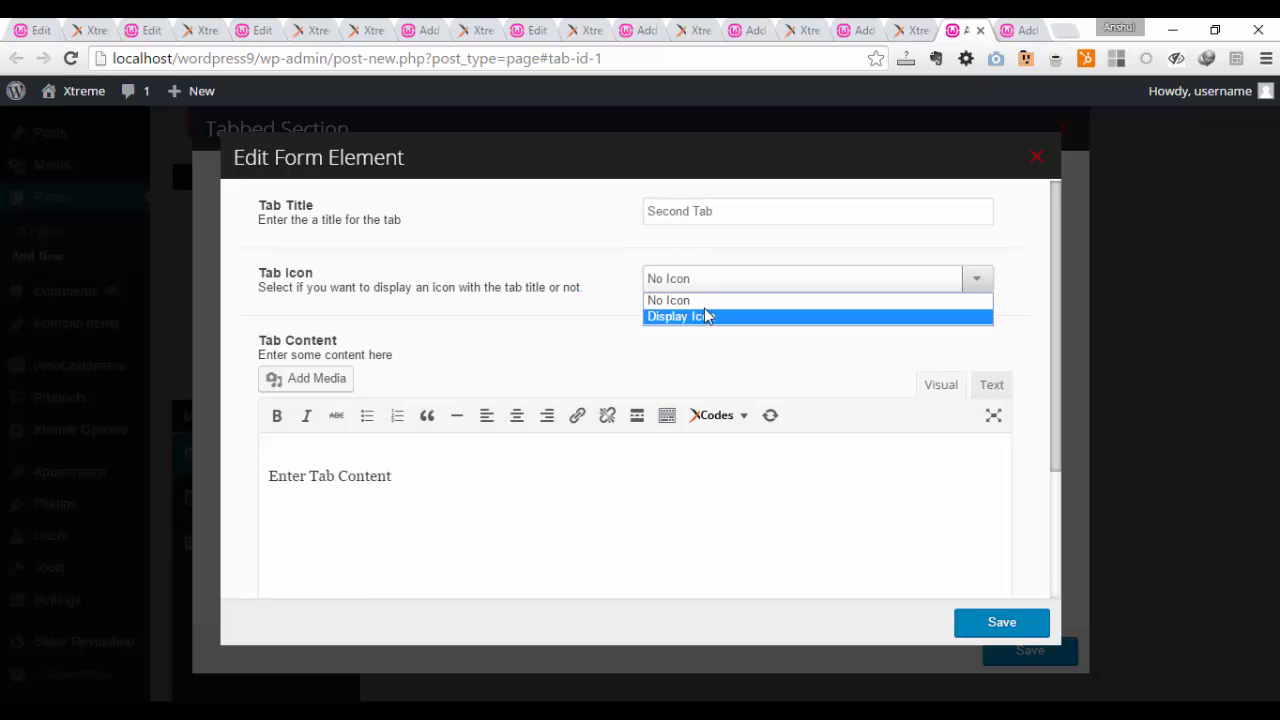
left_click(612, 494)
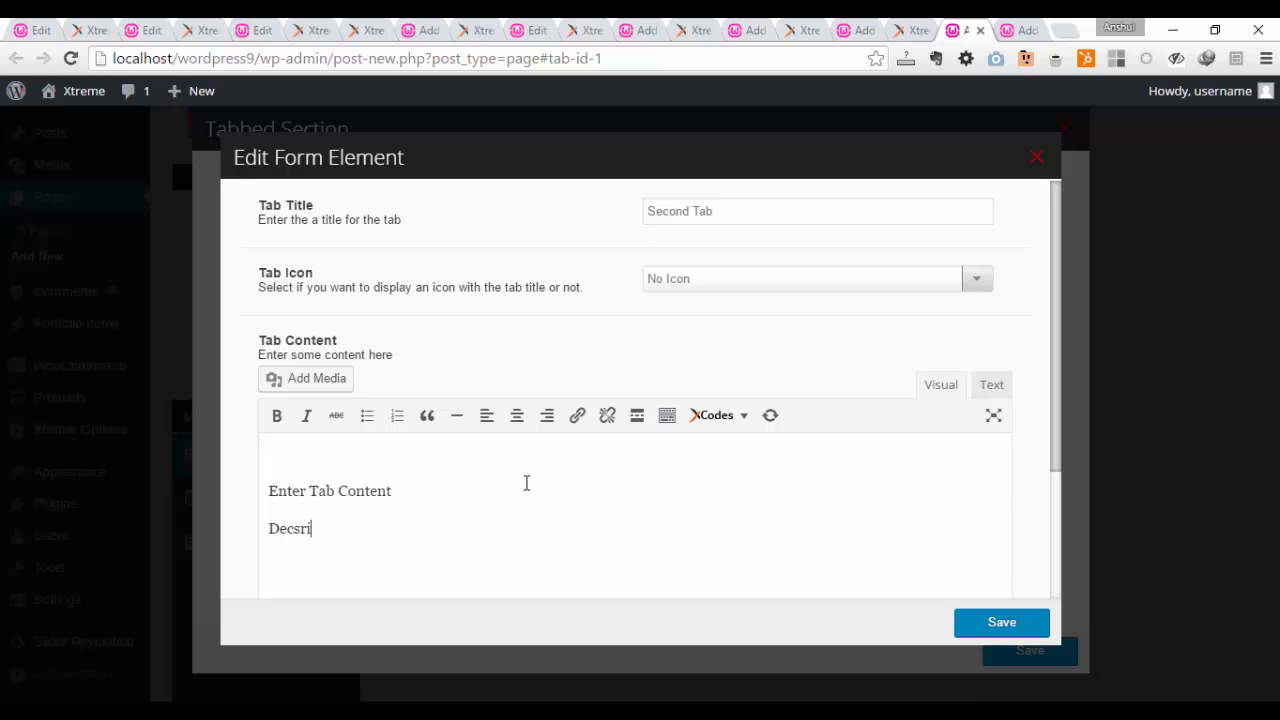
type("Decsription Text")
left_click_drag(1056, 385, 1055, 535)
left_click(1000, 616)
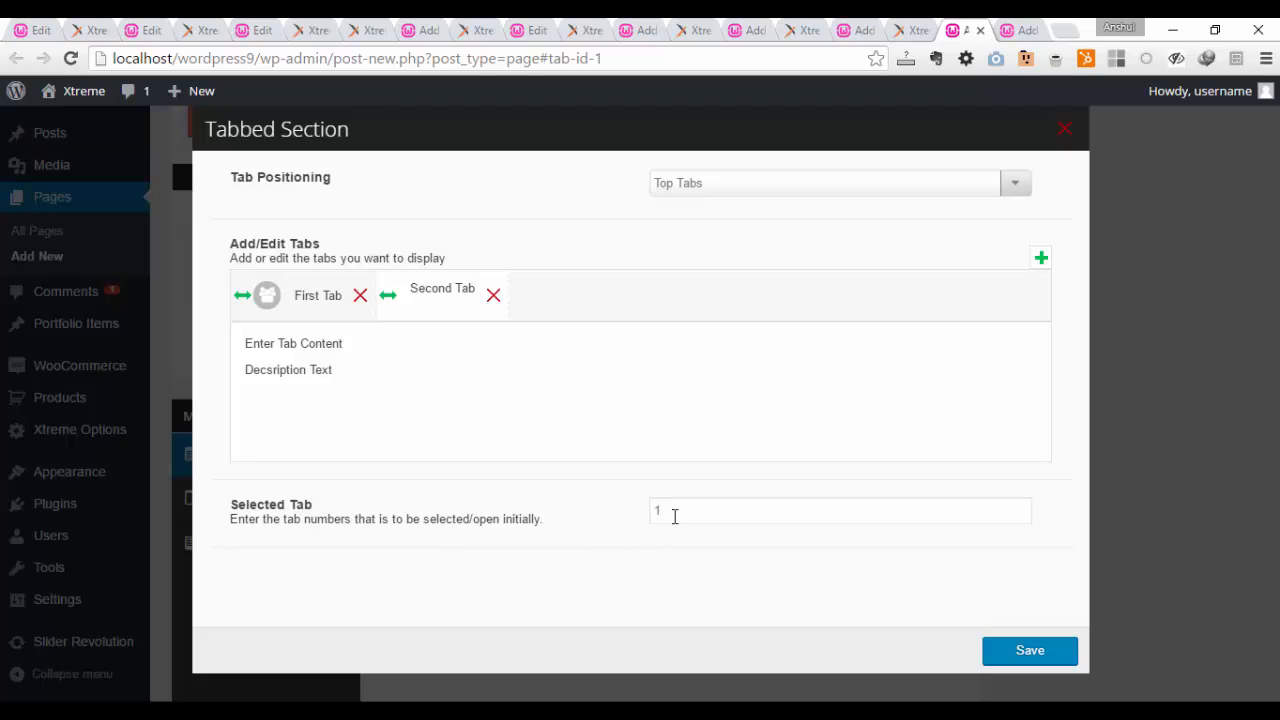
Step: Try 2 as the Selected Tab number, restore it to 1, and preview the contents of both tabs
left_click(340, 308)
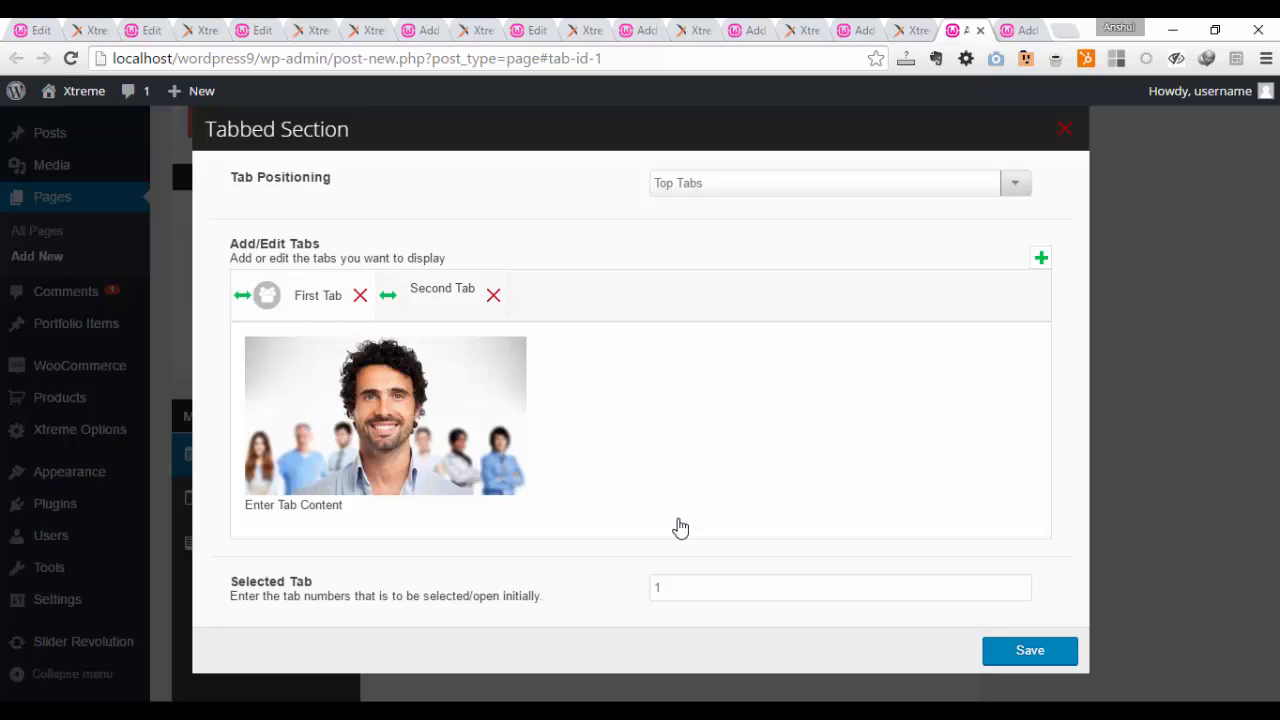
left_click_drag(703, 583, 588, 580)
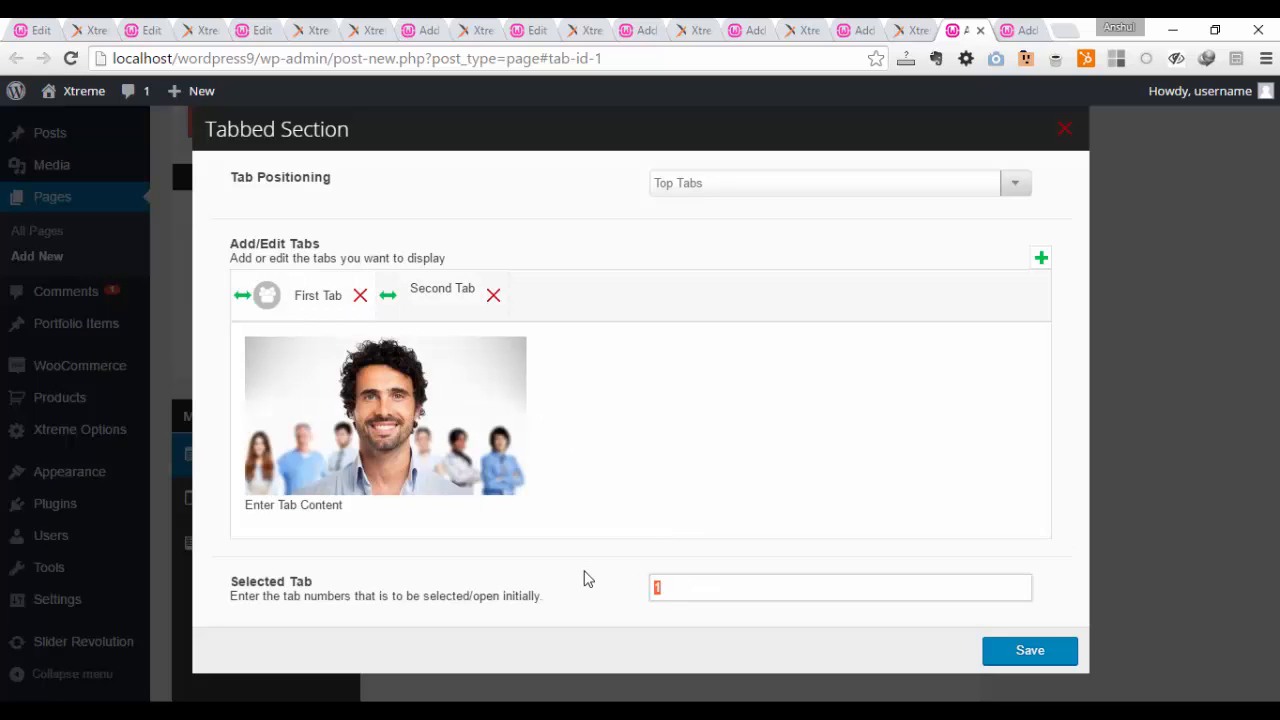
type("2")
left_click(444, 292)
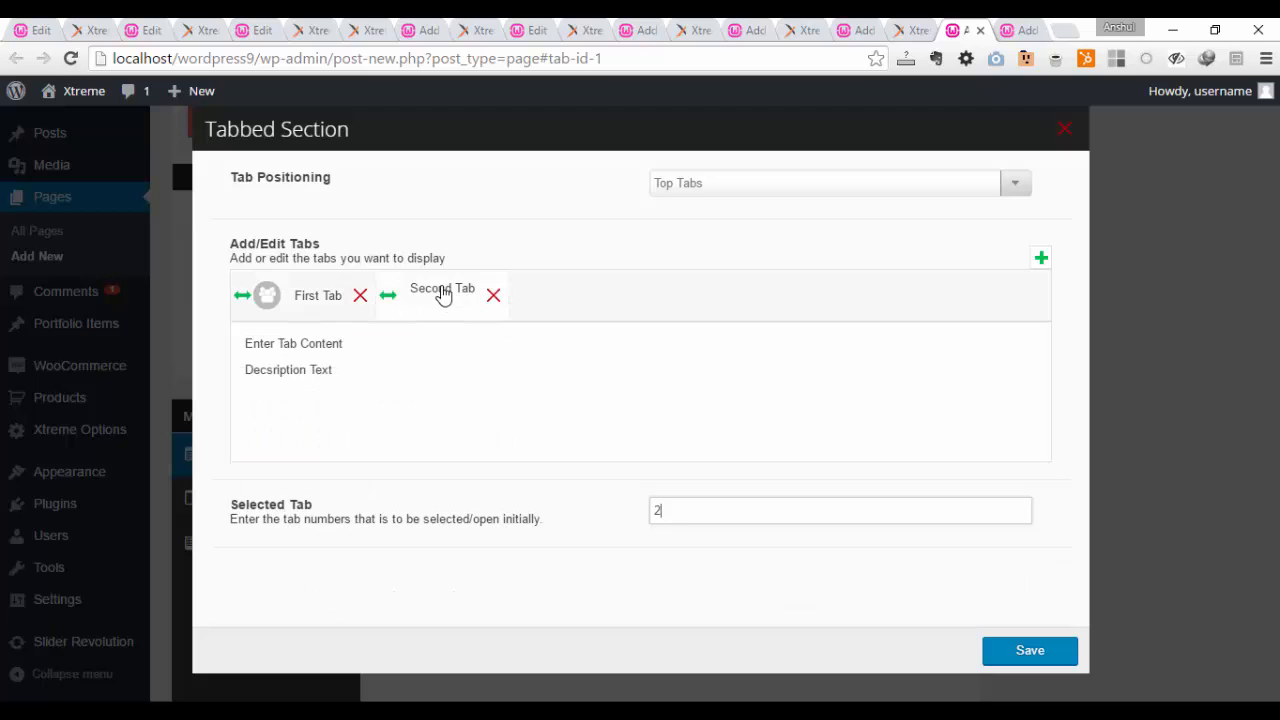
key("BackSpace")
type("1")
left_click(316, 298)
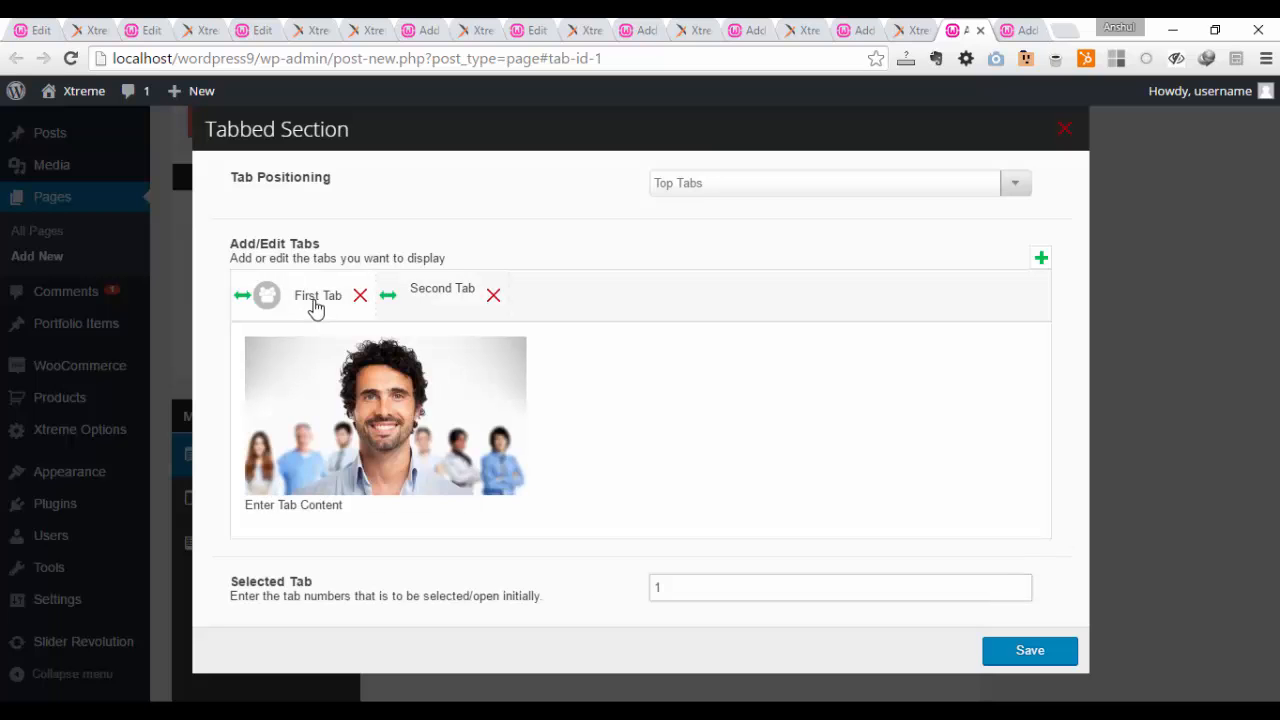
Step: Save the Tabbed Section settings and publish the page
left_click(1028, 652)
scroll(943, 500, "up", 4)
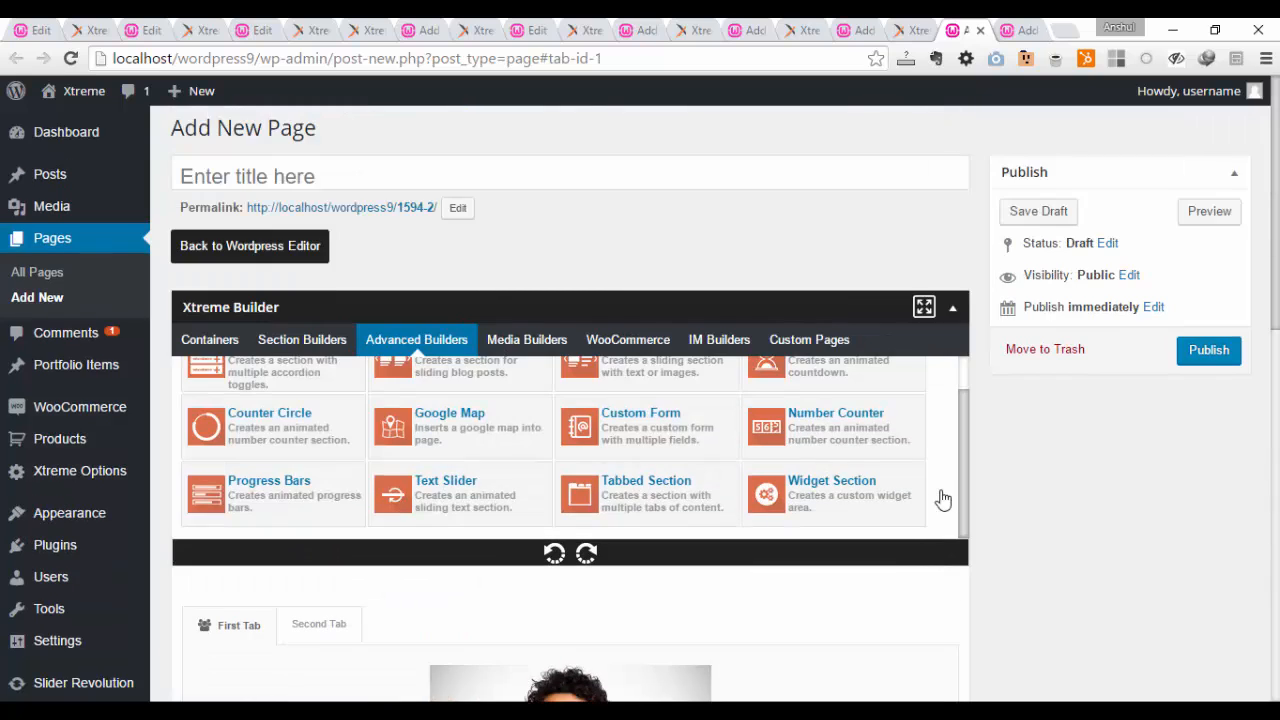
left_click(1217, 360)
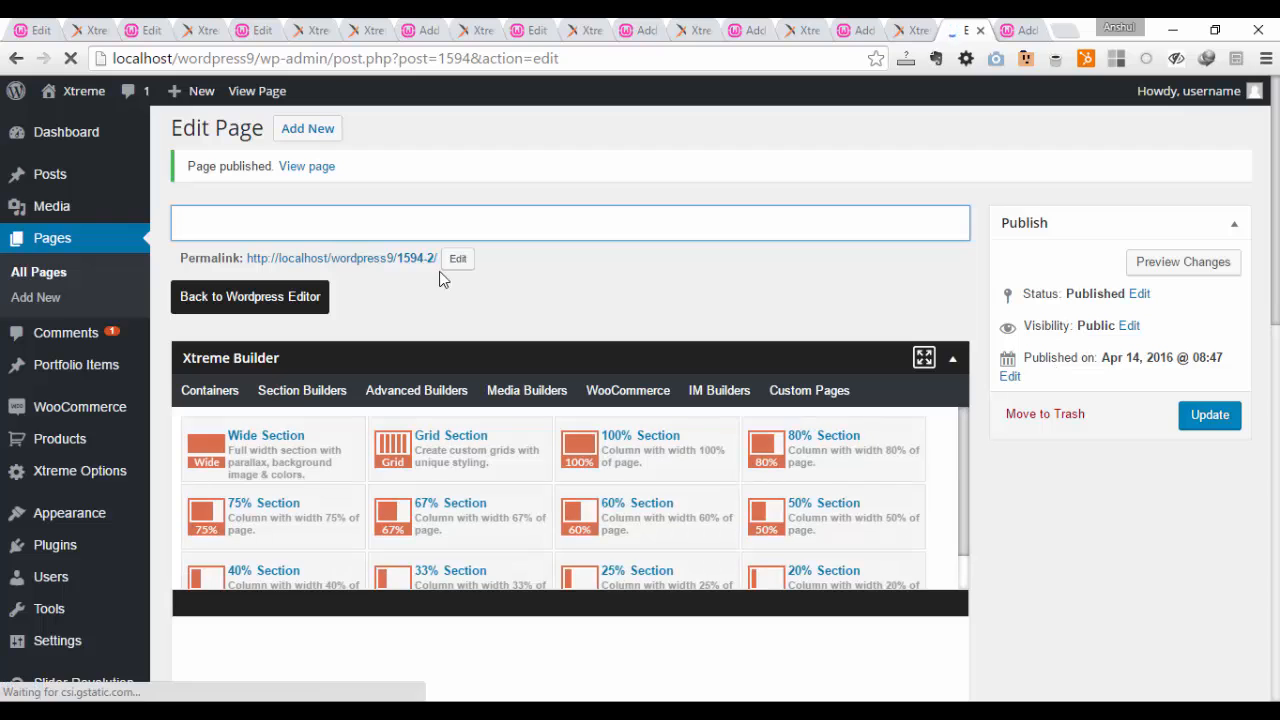
Step: Open the published page from its permalink in a new browser tab and check its Second Tab and First Tab
right_click(402, 259)
left_click(420, 273)
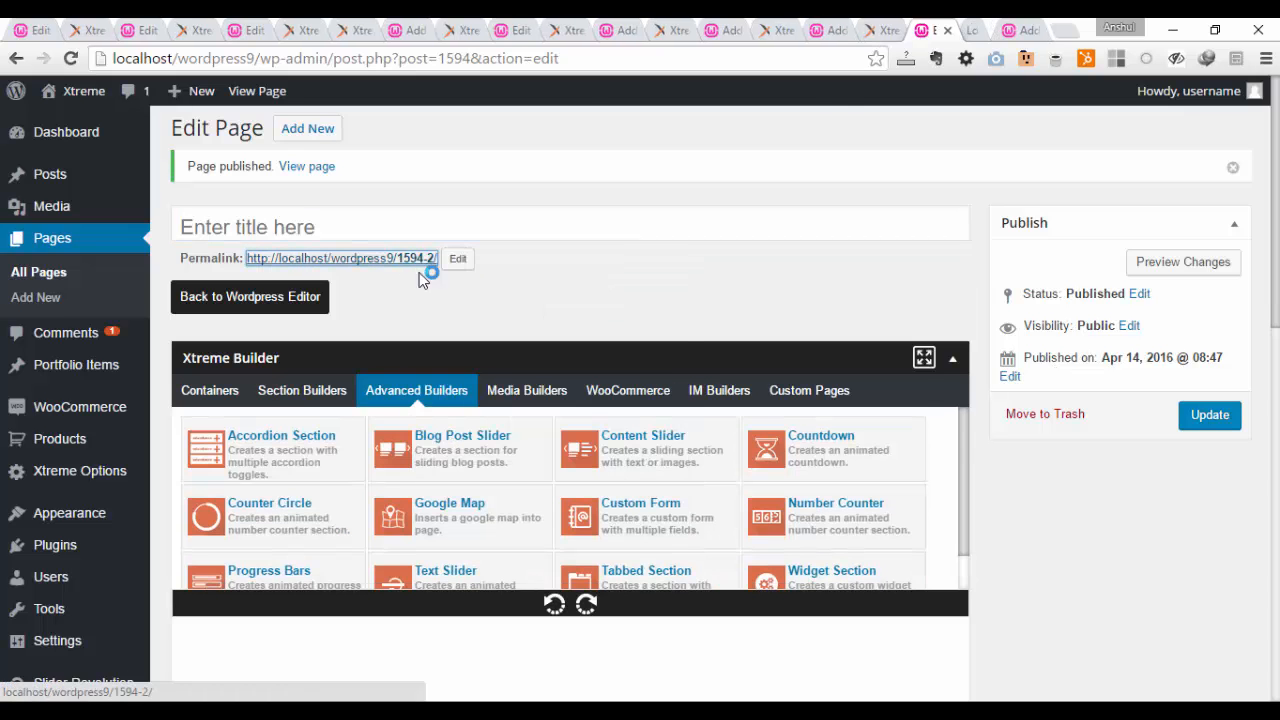
left_click(968, 30)
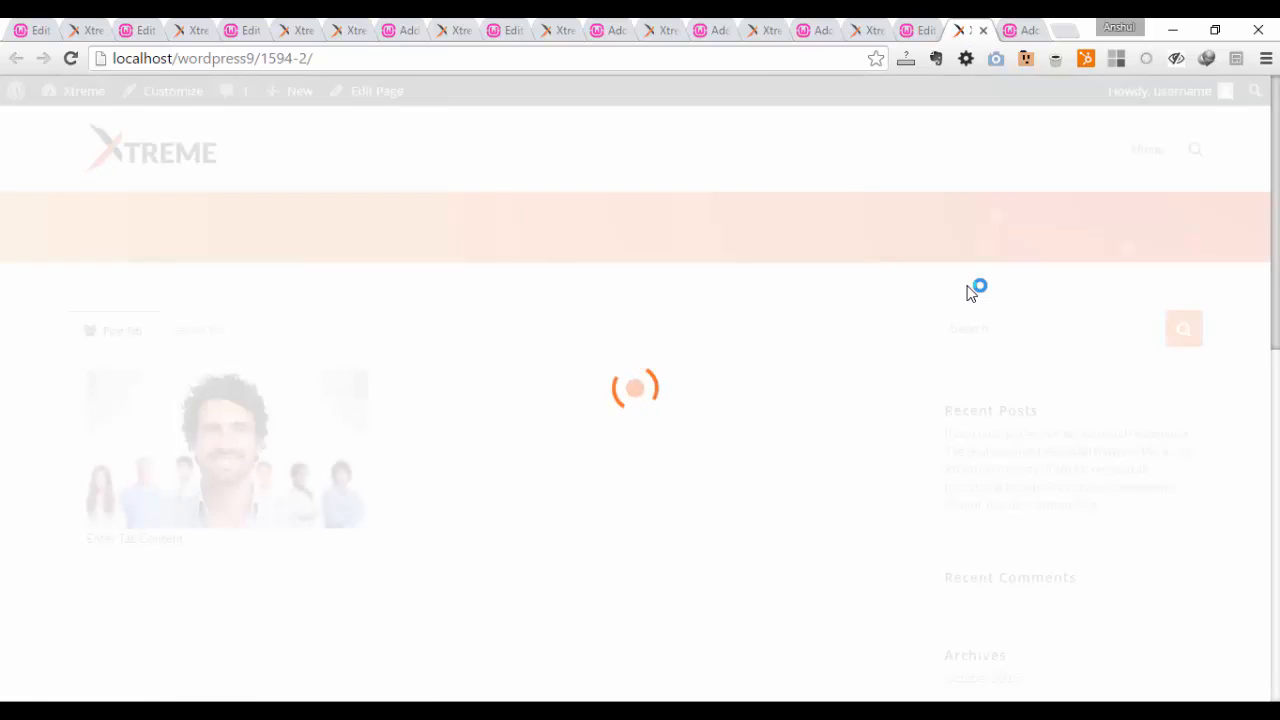
left_click(205, 333)
left_click(122, 335)
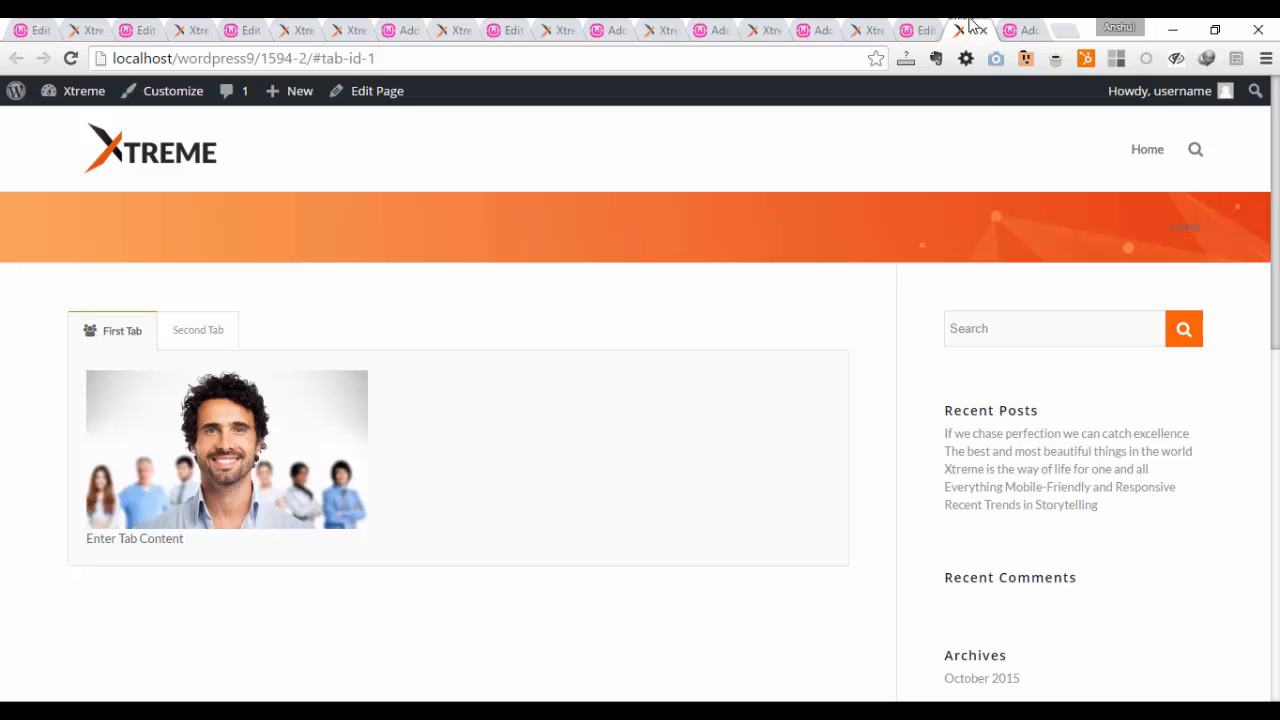
Step: Return to the page editor, add a 60% Section above the Tabbed Section, and move the Tabbed Section into it
left_click(918, 30)
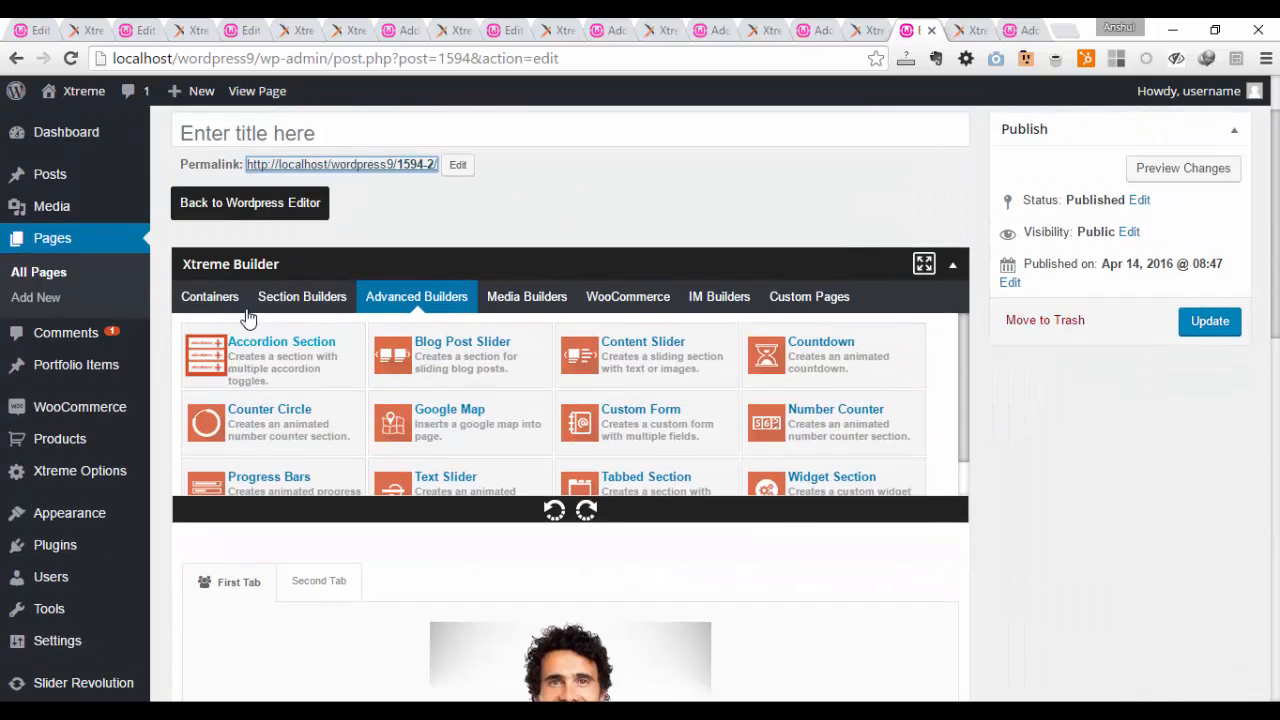
left_click(185, 296)
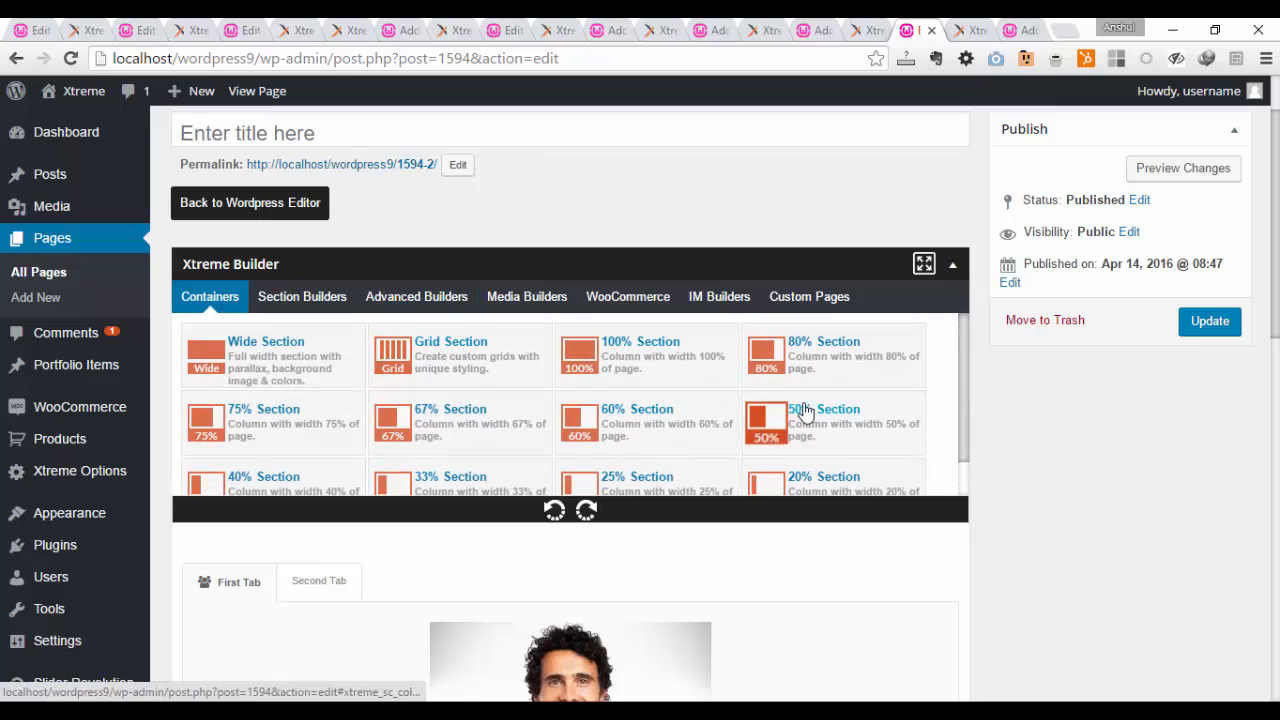
left_click_drag(622, 422, 640, 571)
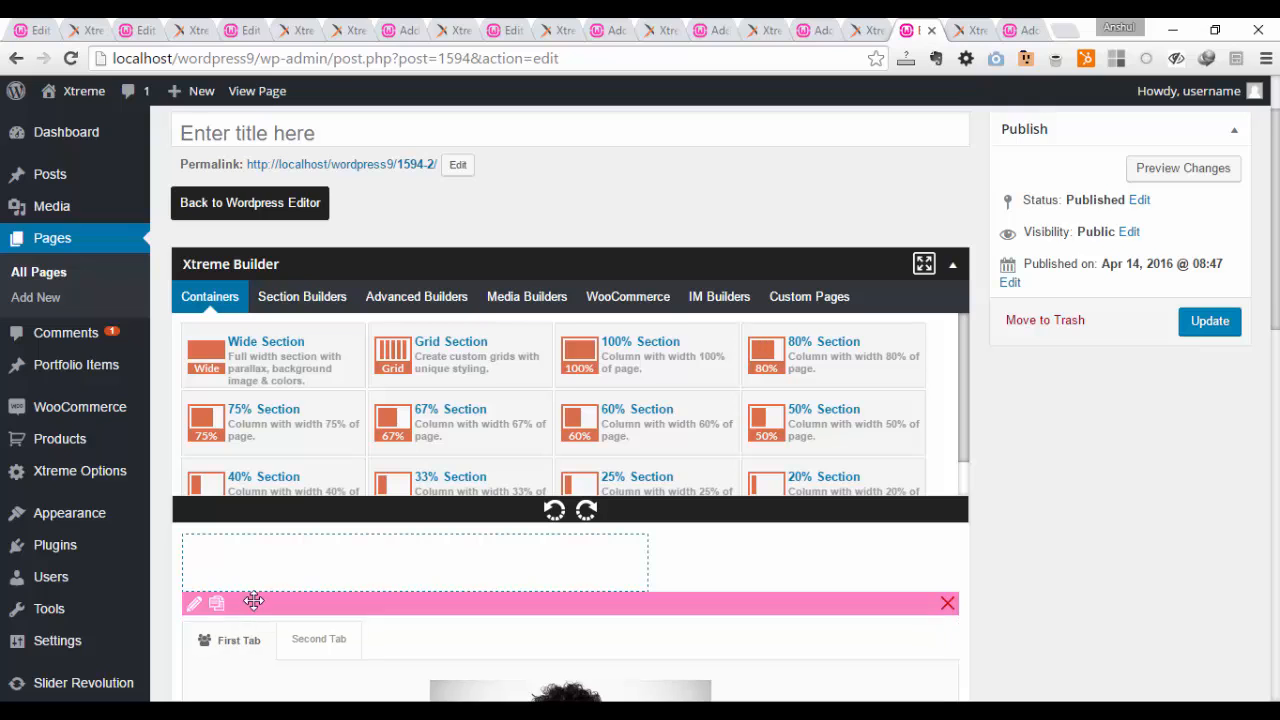
left_click_drag(253, 601, 252, 560)
scroll(470, 450, "down", 3)
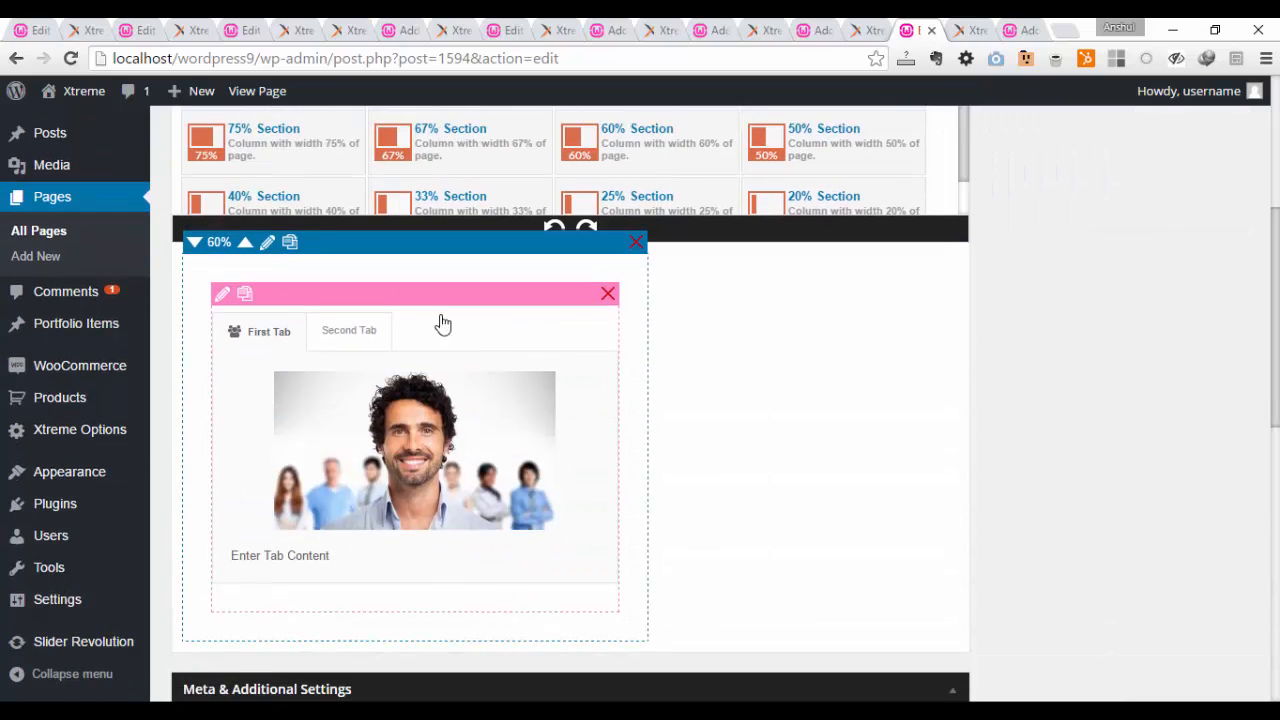
scroll(916, 539, "up", 3)
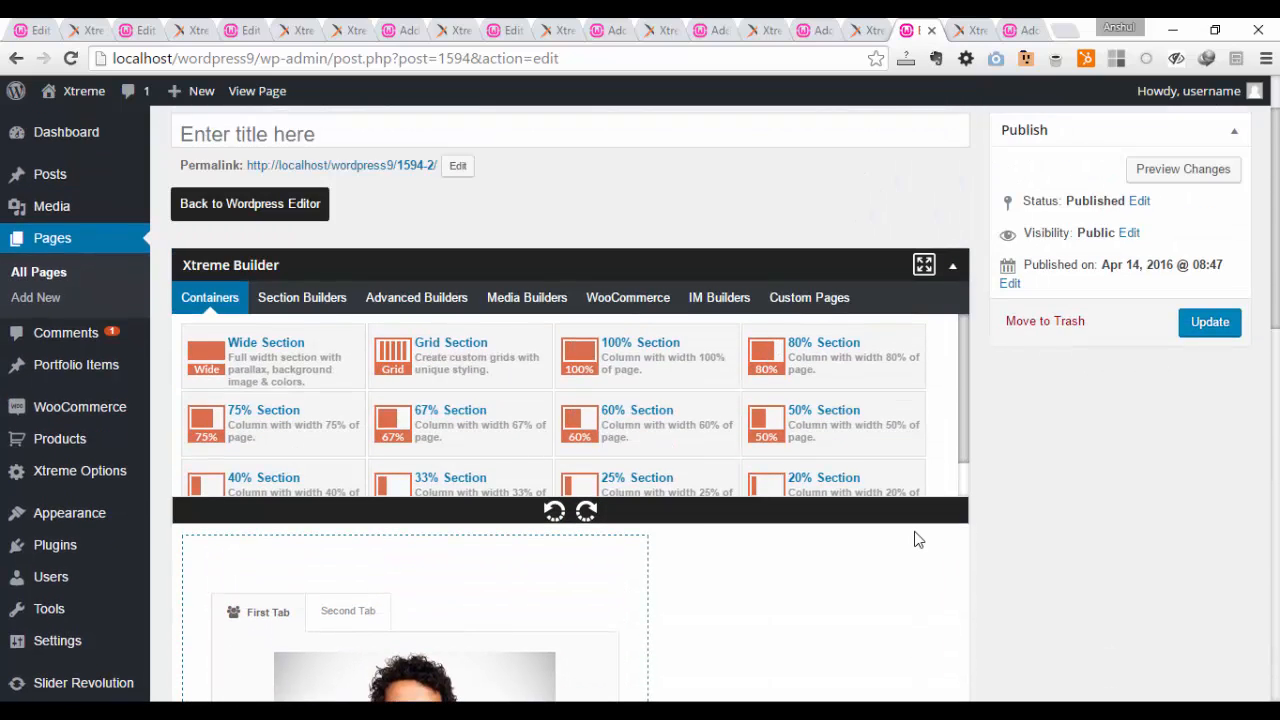
Step: Locate Widget Section among the advanced elements, switch to the unpublished page that contains one, and examine the widgets in it
left_click(429, 299)
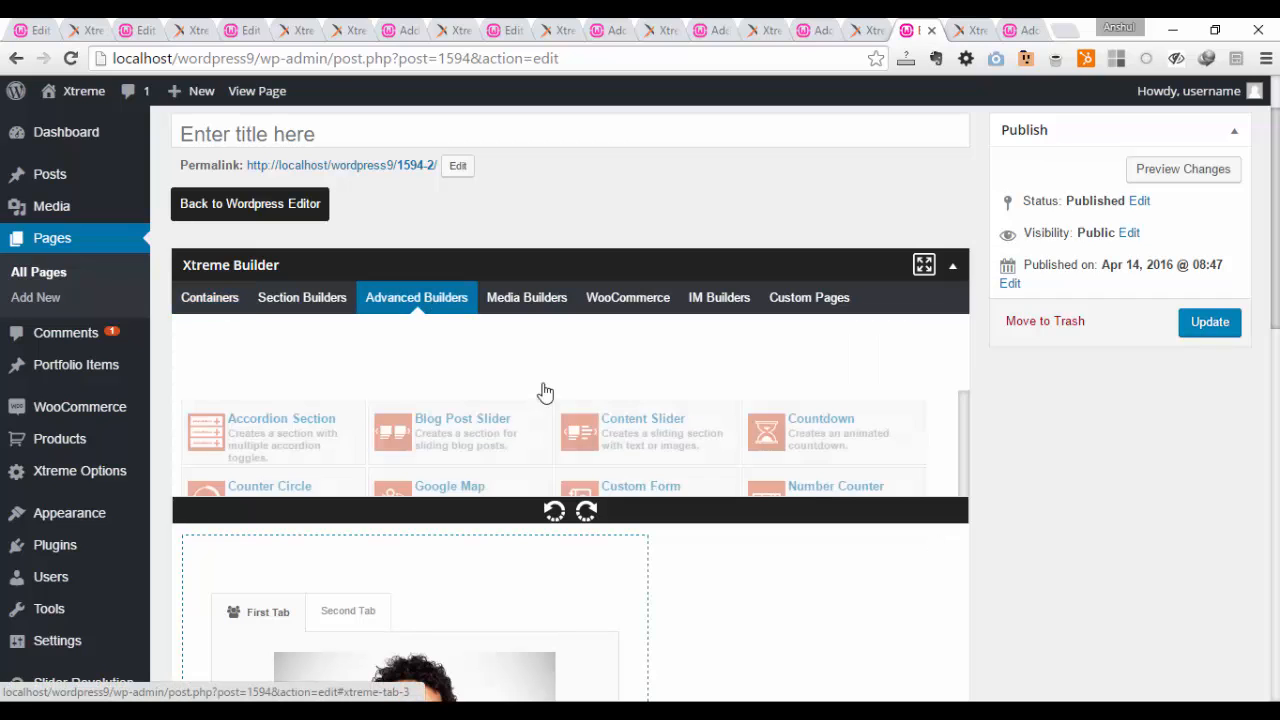
scroll(705, 399, "down", 1)
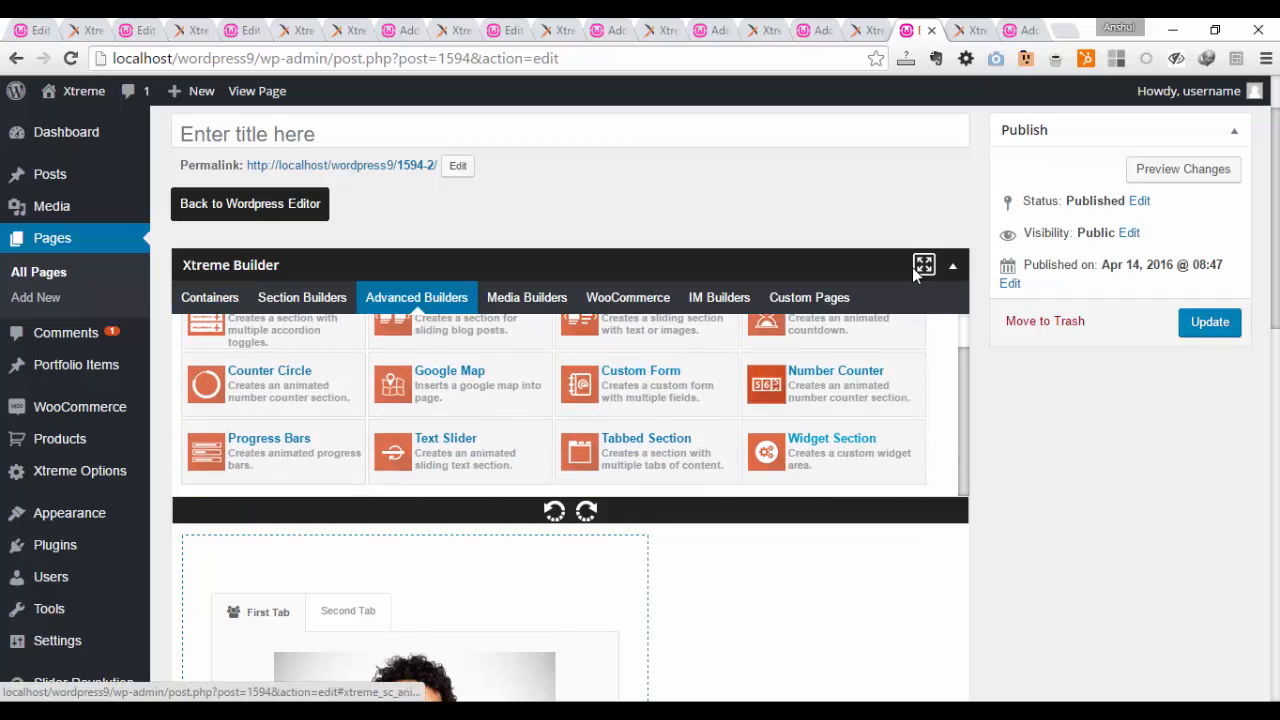
left_click(985, 28)
left_click(1017, 30)
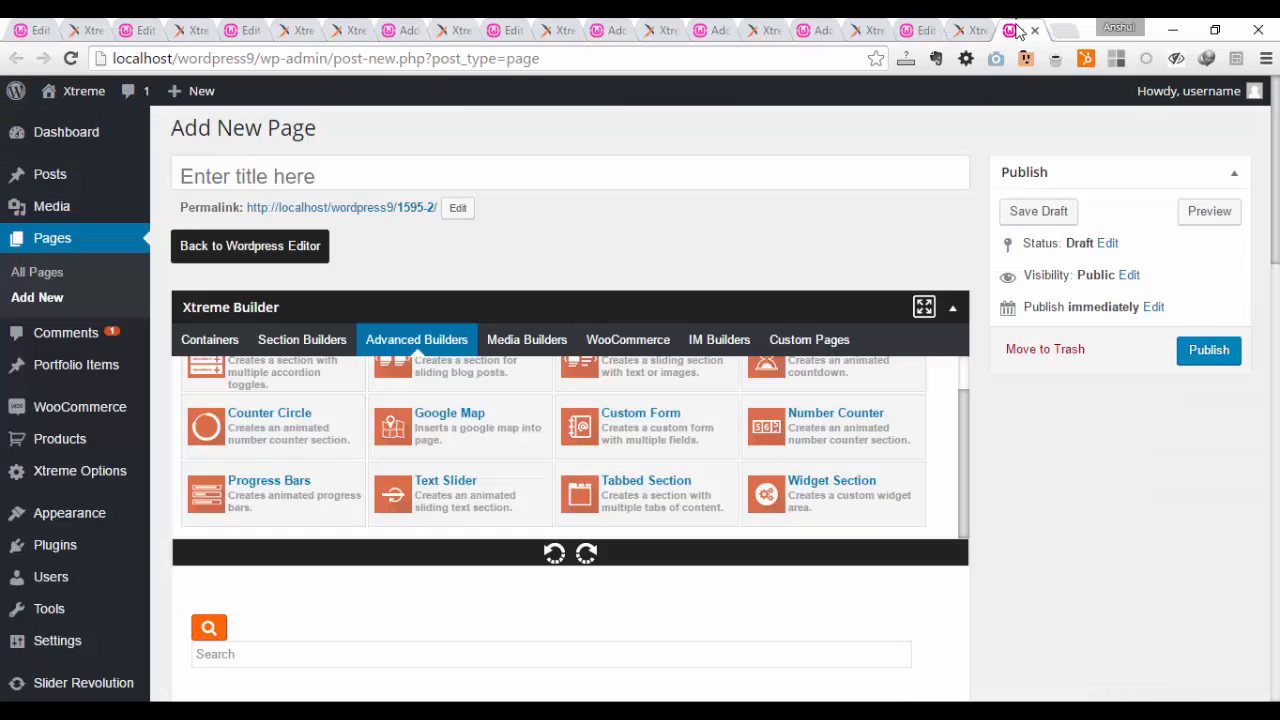
scroll(945, 451, "down", 1)
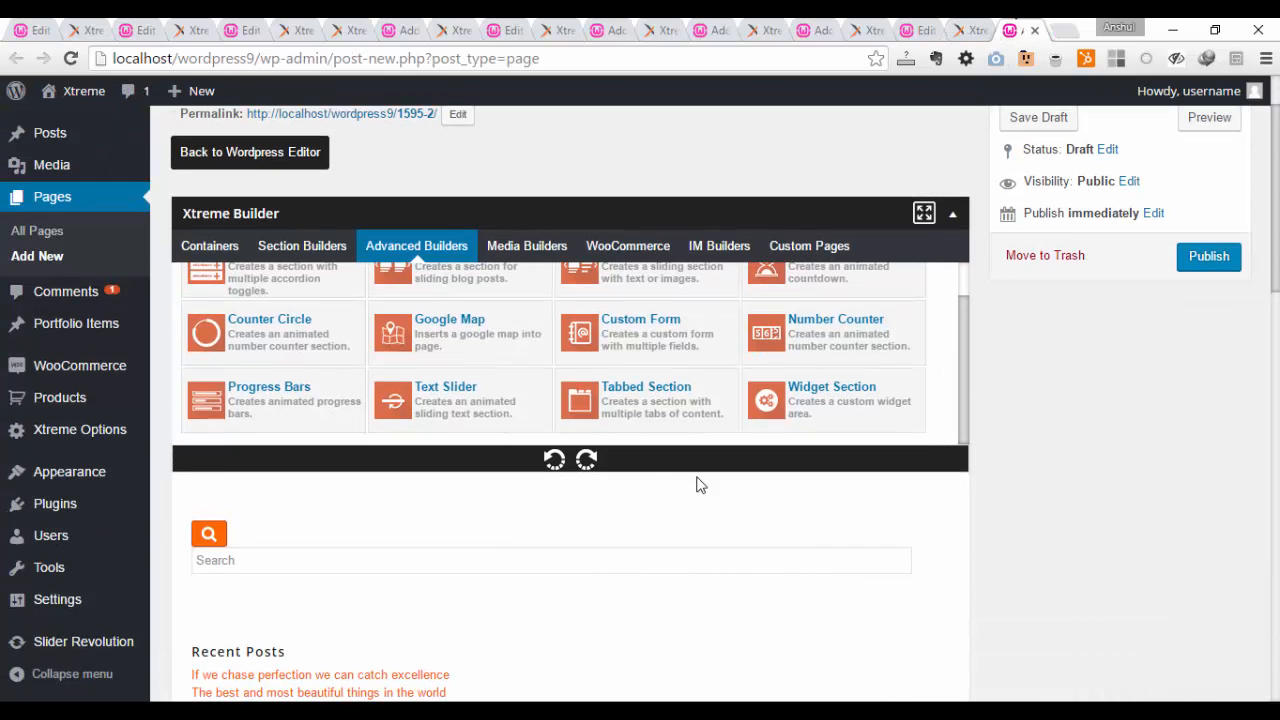
scroll(553, 541, "down", 2)
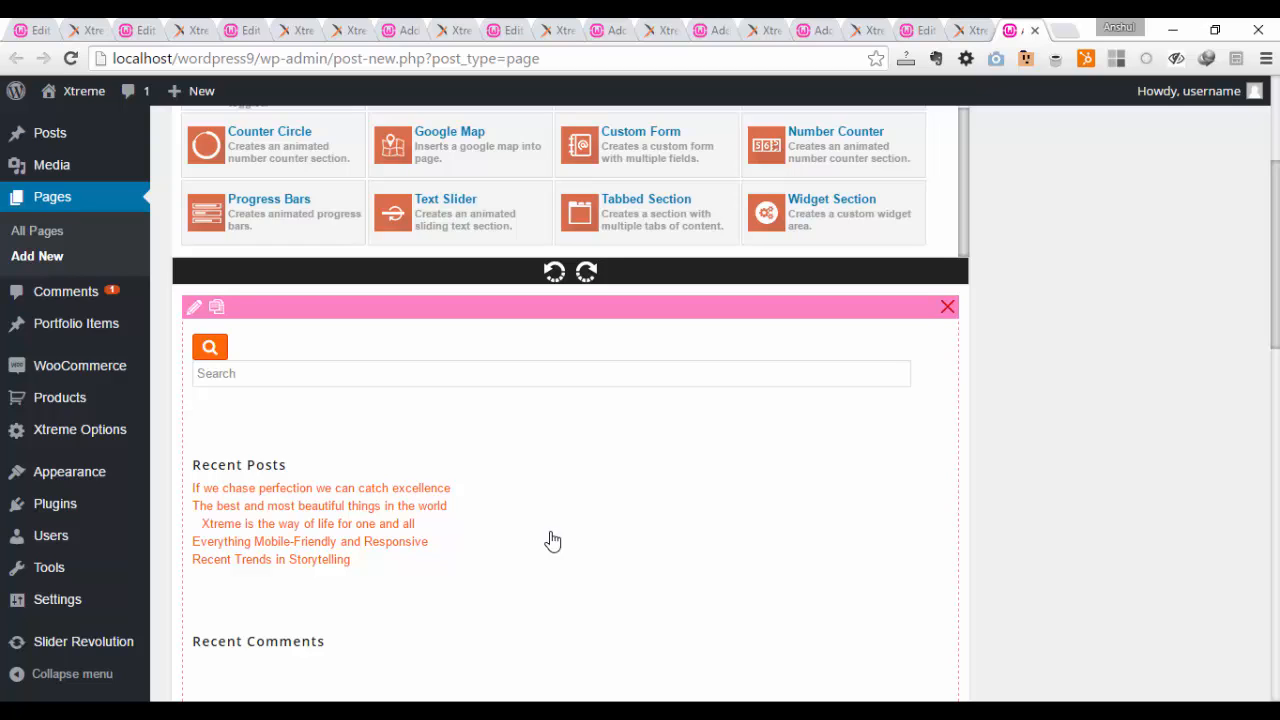
scroll(553, 541, "down", 4)
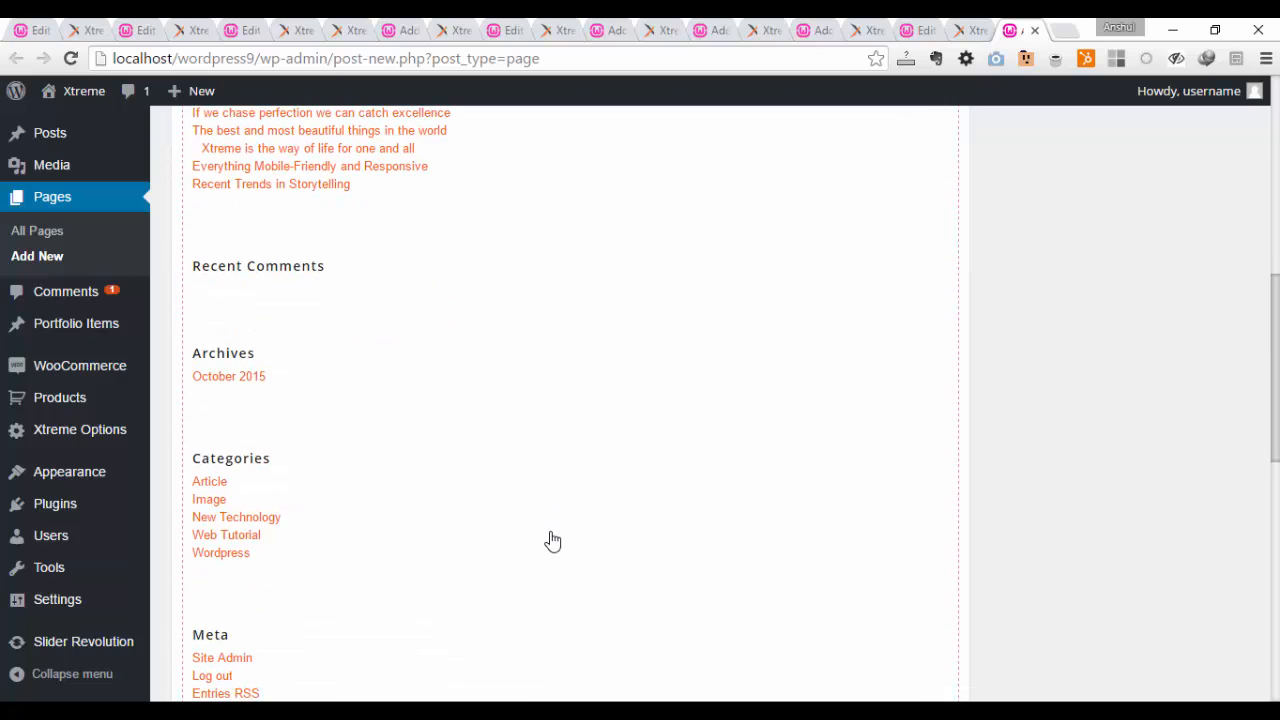
scroll(553, 541, "down", 3)
scroll(529, 509, "up", 5)
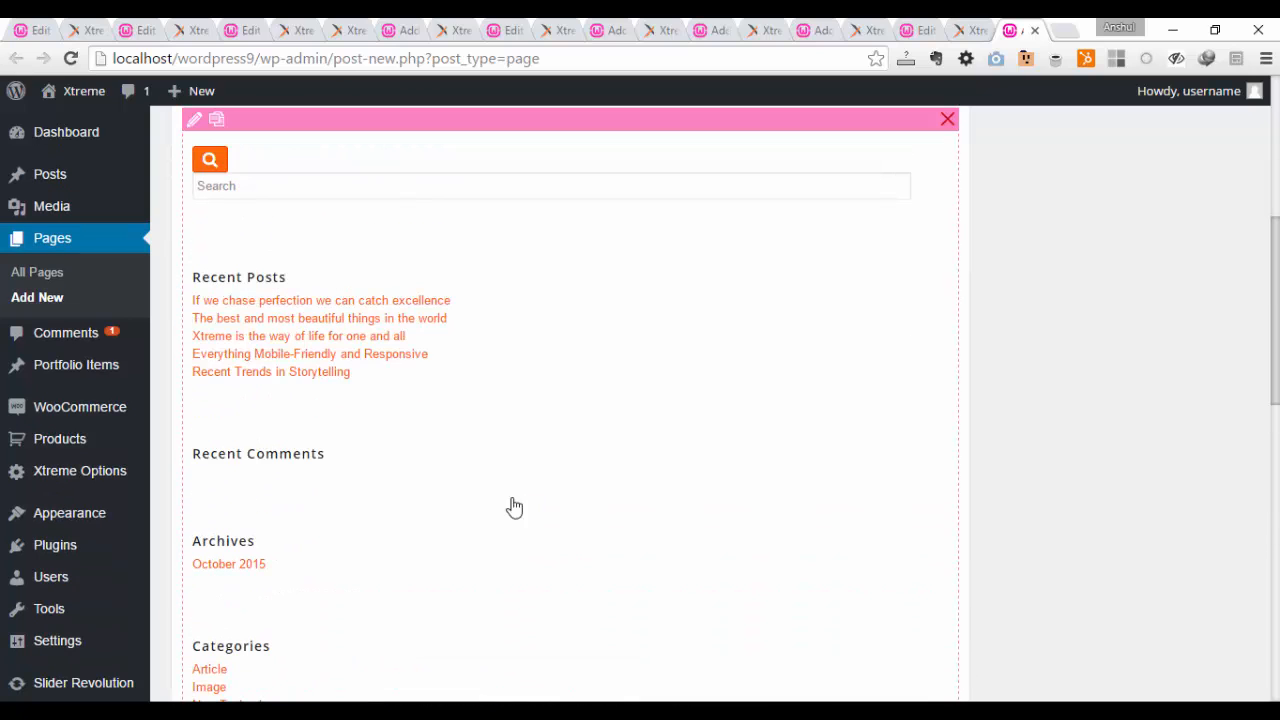
scroll(283, 295, "up", 3)
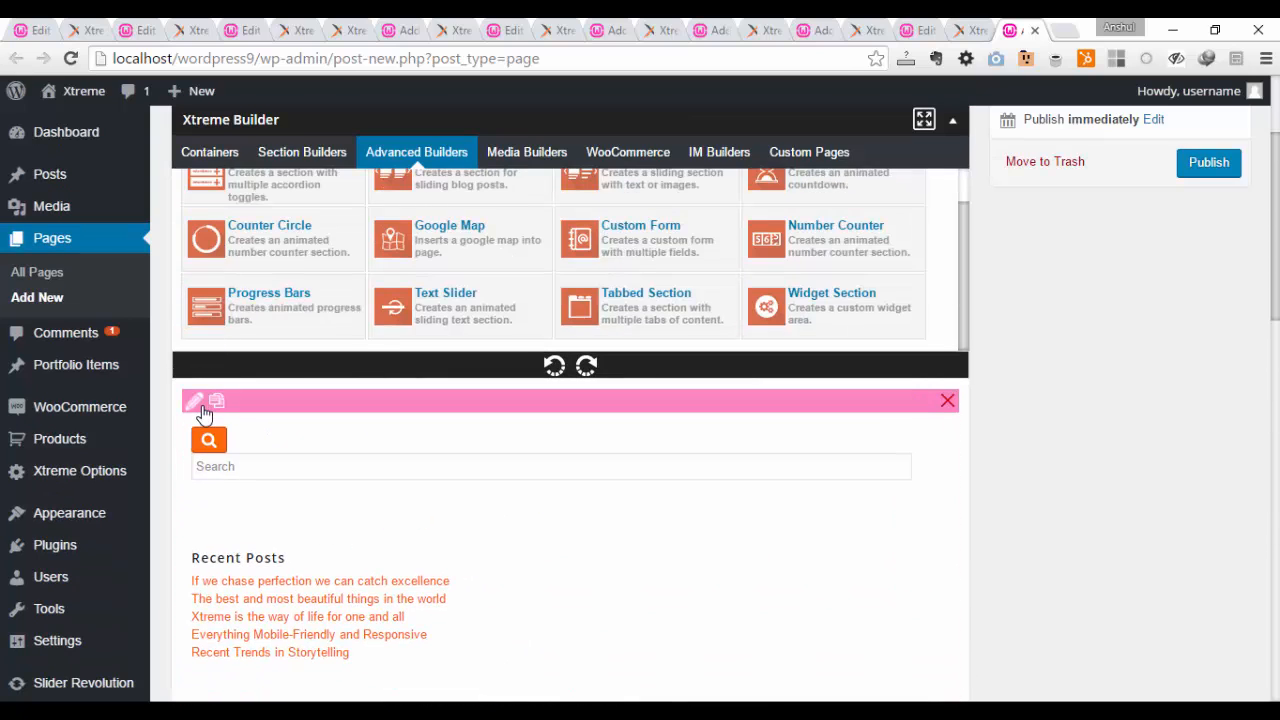
Step: Set the Widget Section to the Footer - column1 widget area and save it
left_click(198, 400)
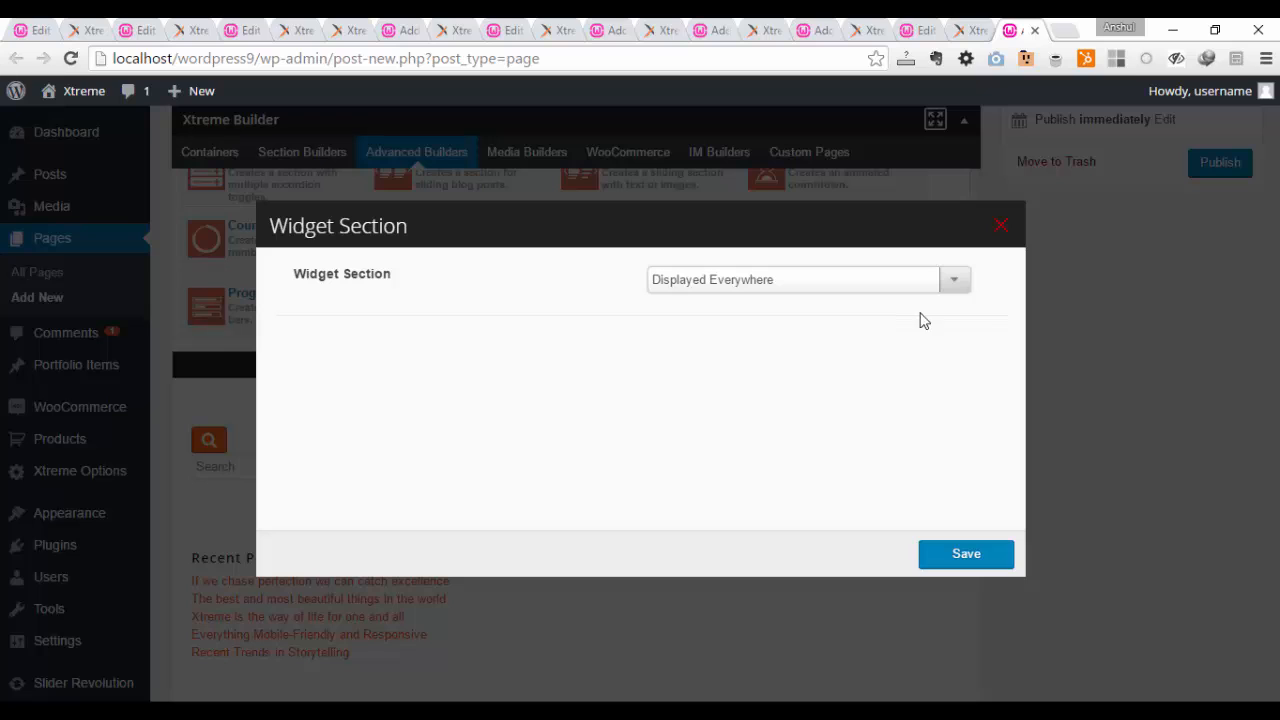
left_click(953, 286)
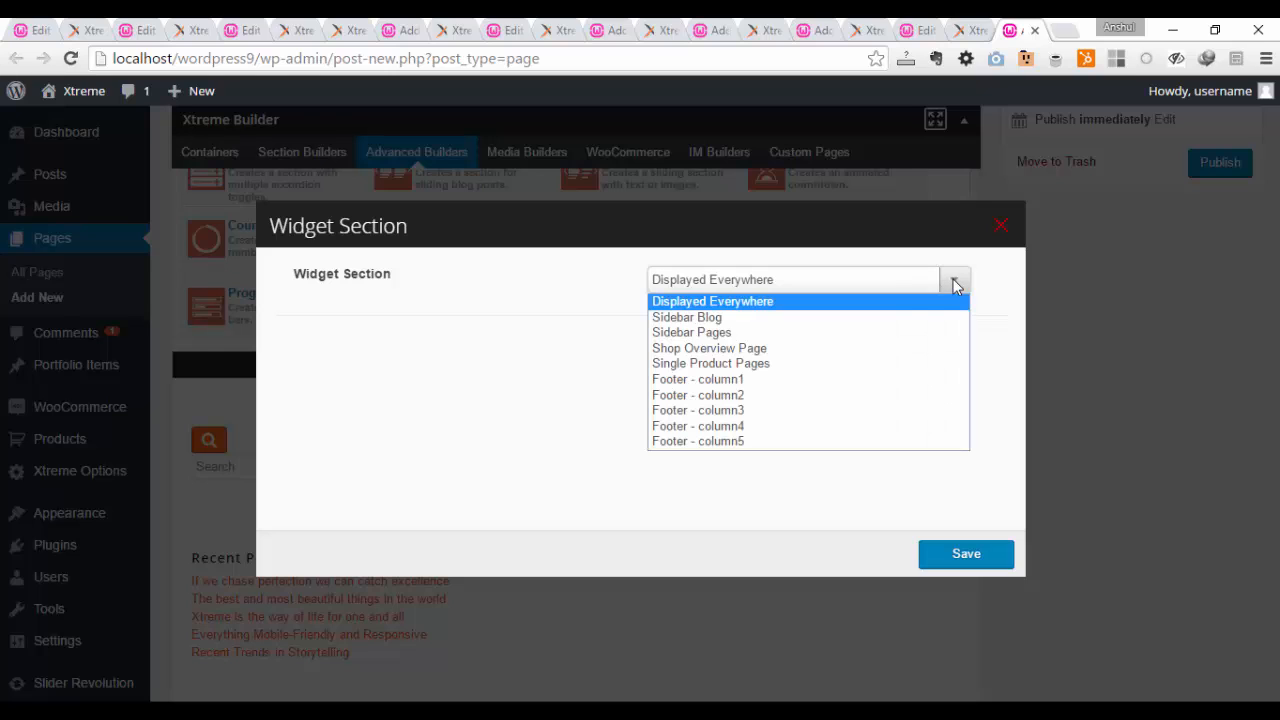
left_click(836, 385)
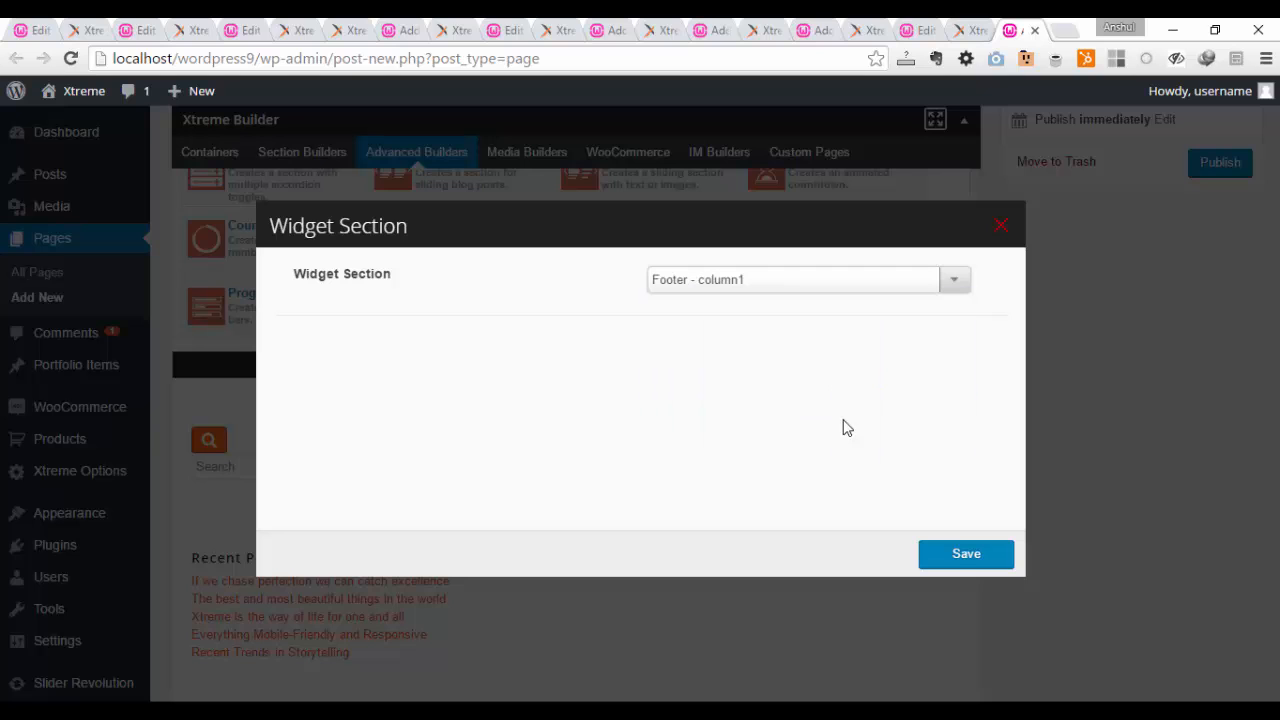
left_click(954, 562)
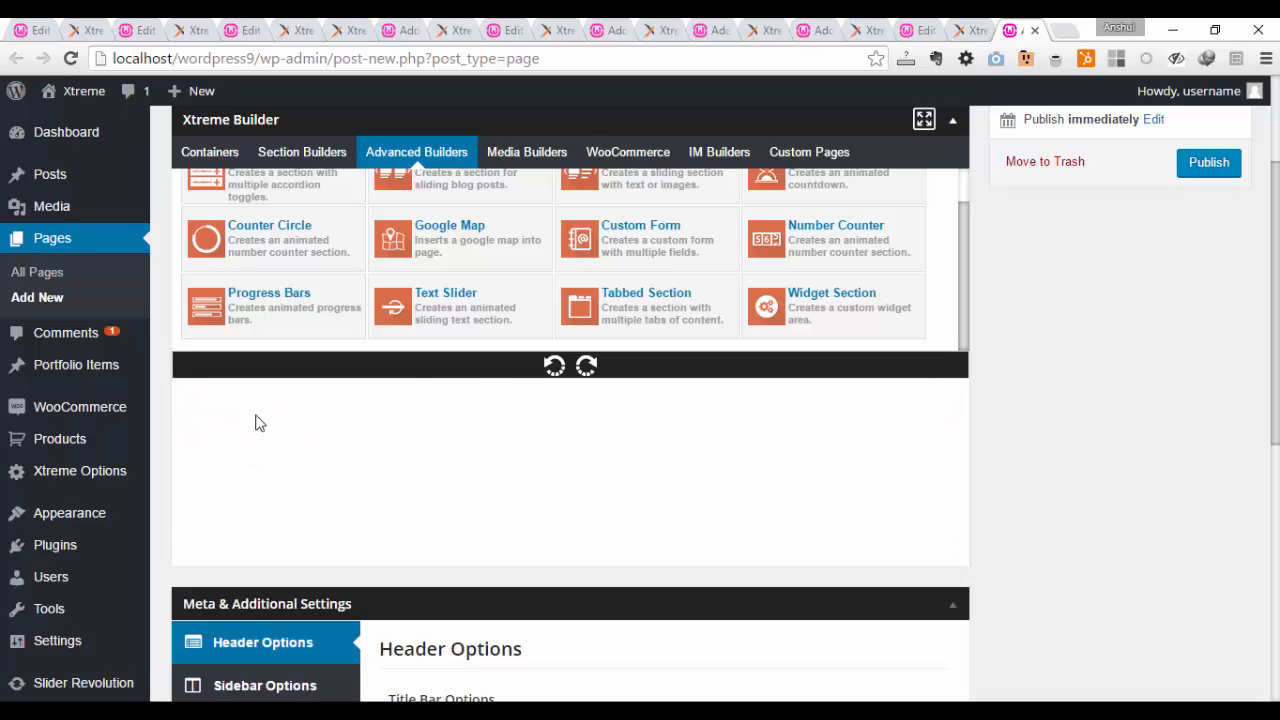
Step: Reopen the Widget Section, change its widget area to Sidebar Blog, and save it
left_click(196, 404)
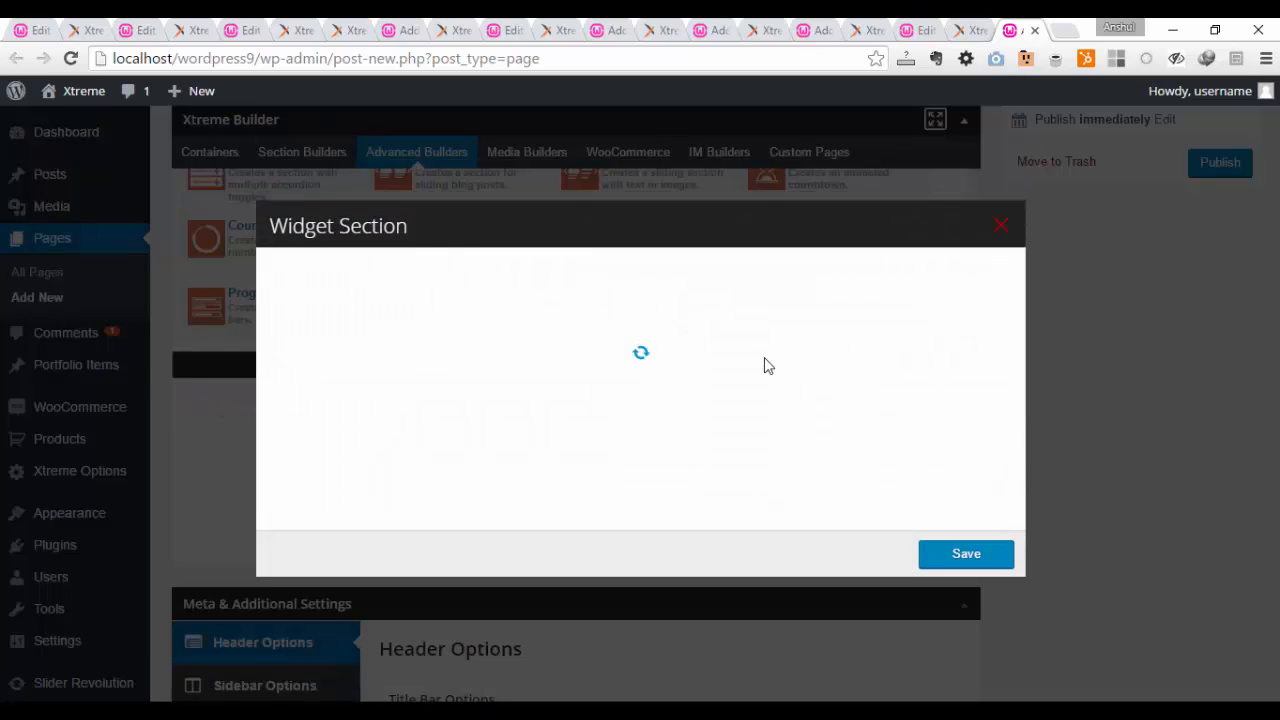
left_click(825, 284)
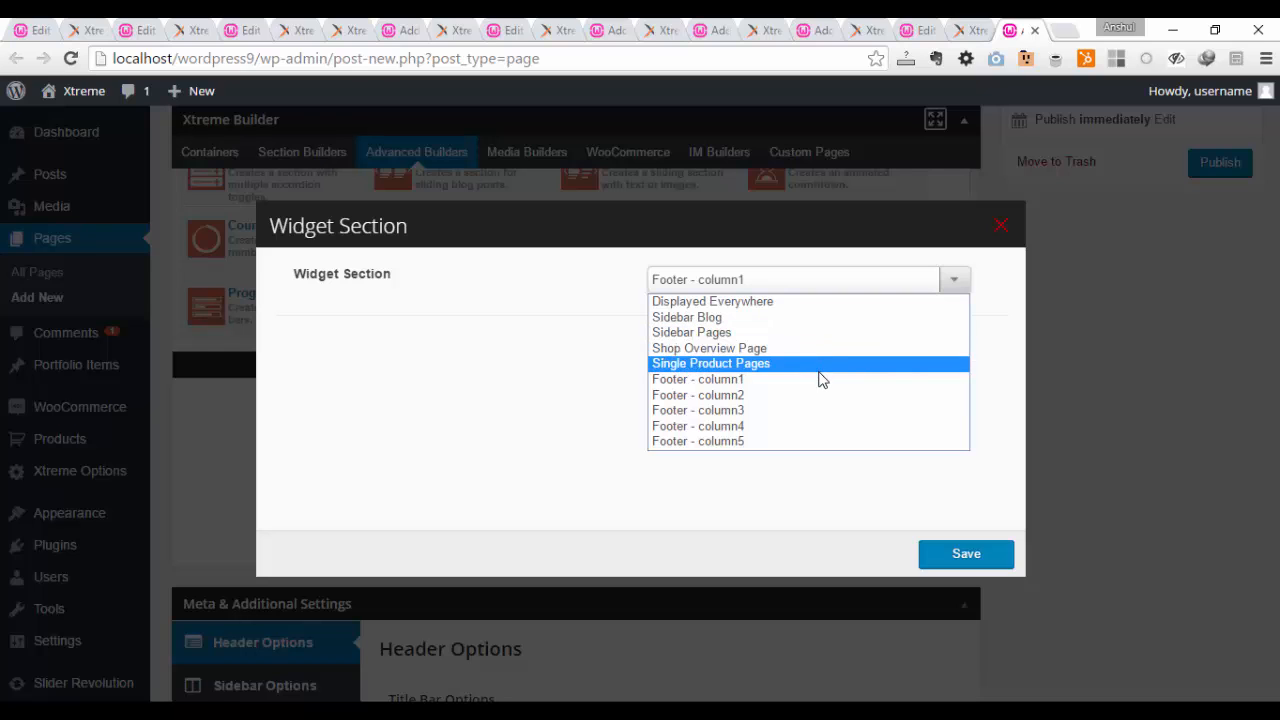
left_click(805, 318)
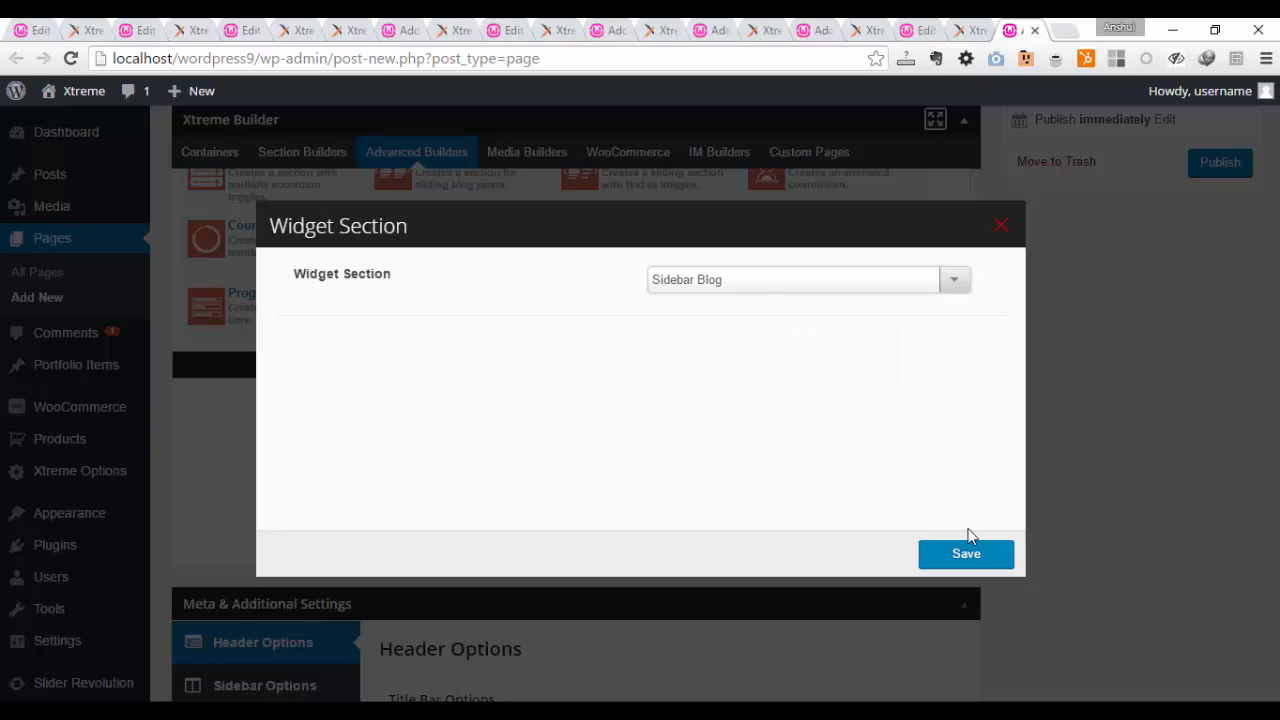
left_click(978, 562)
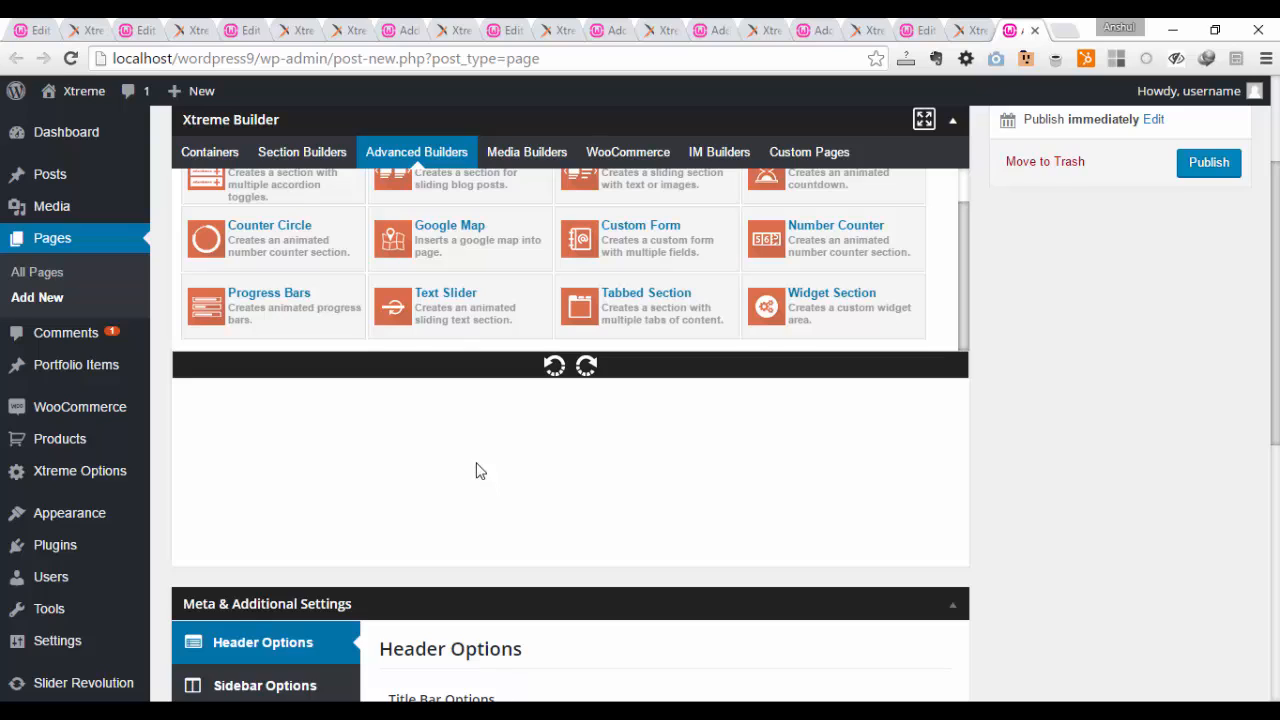
Step: Reopen the Widget Section's settings, check the widget areas it offers, save it, and review its content in the builder
scroll(363, 394, "down", 2)
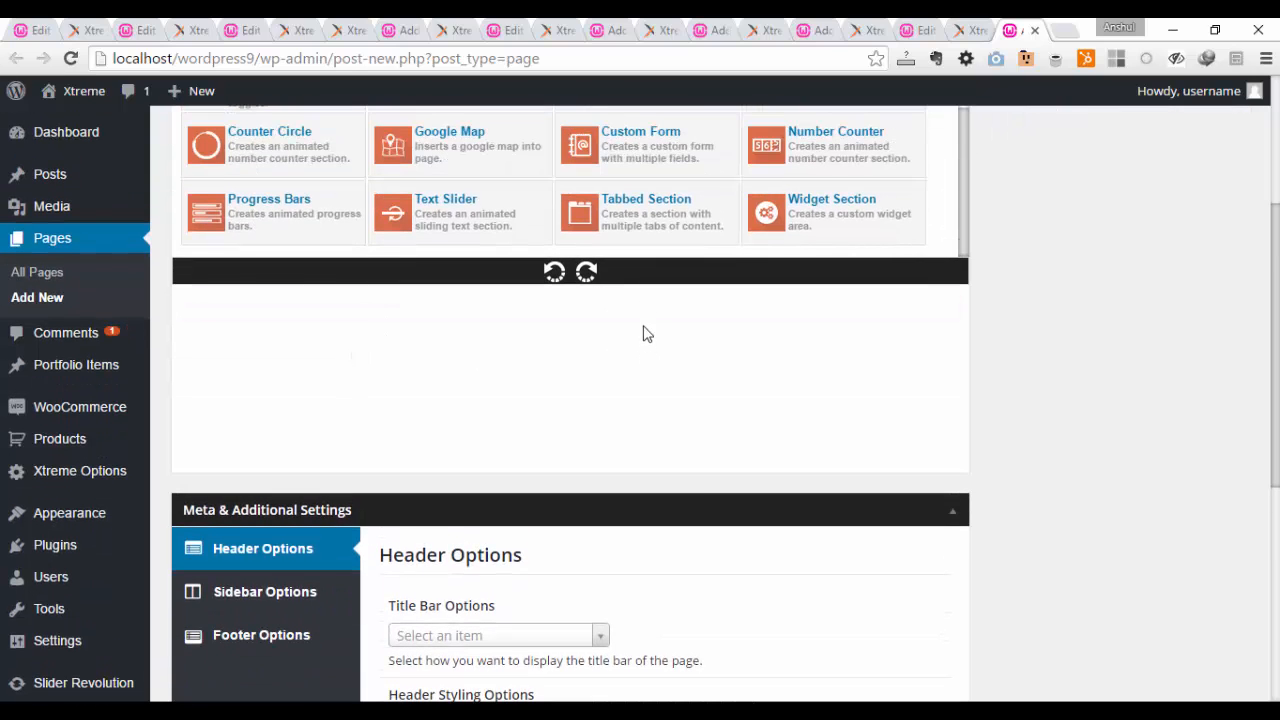
left_click(197, 305)
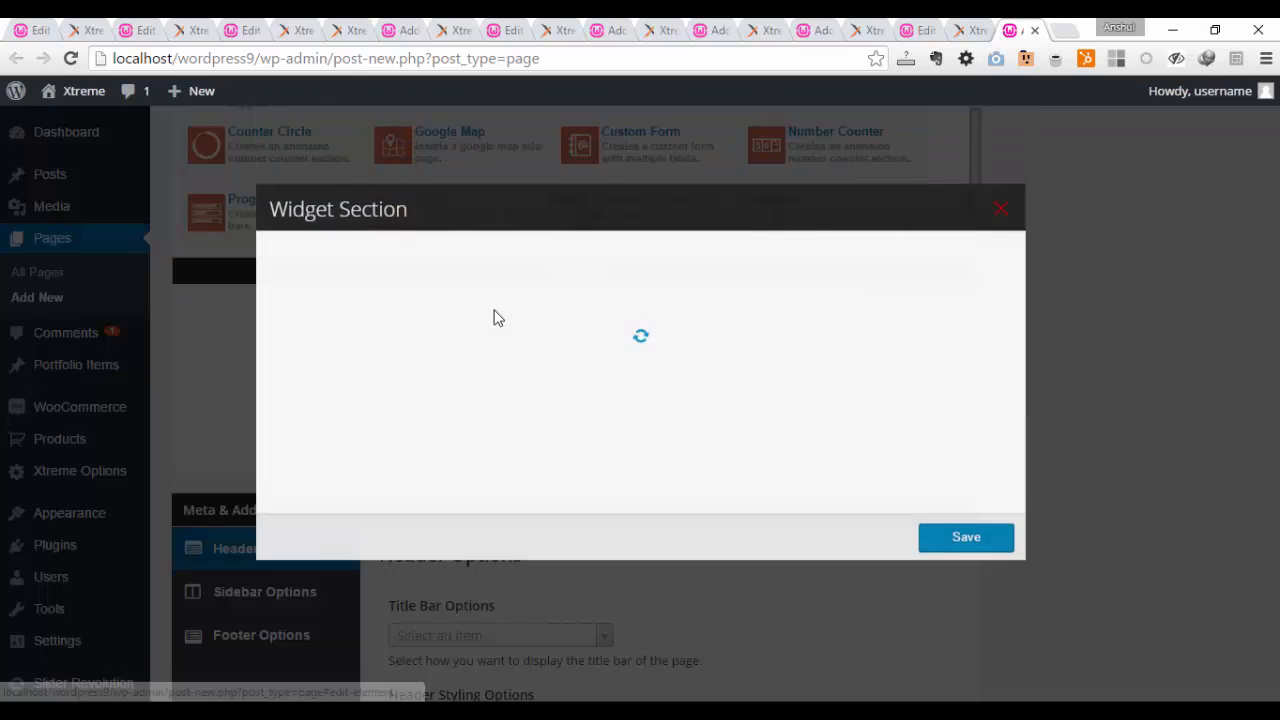
left_click(820, 286)
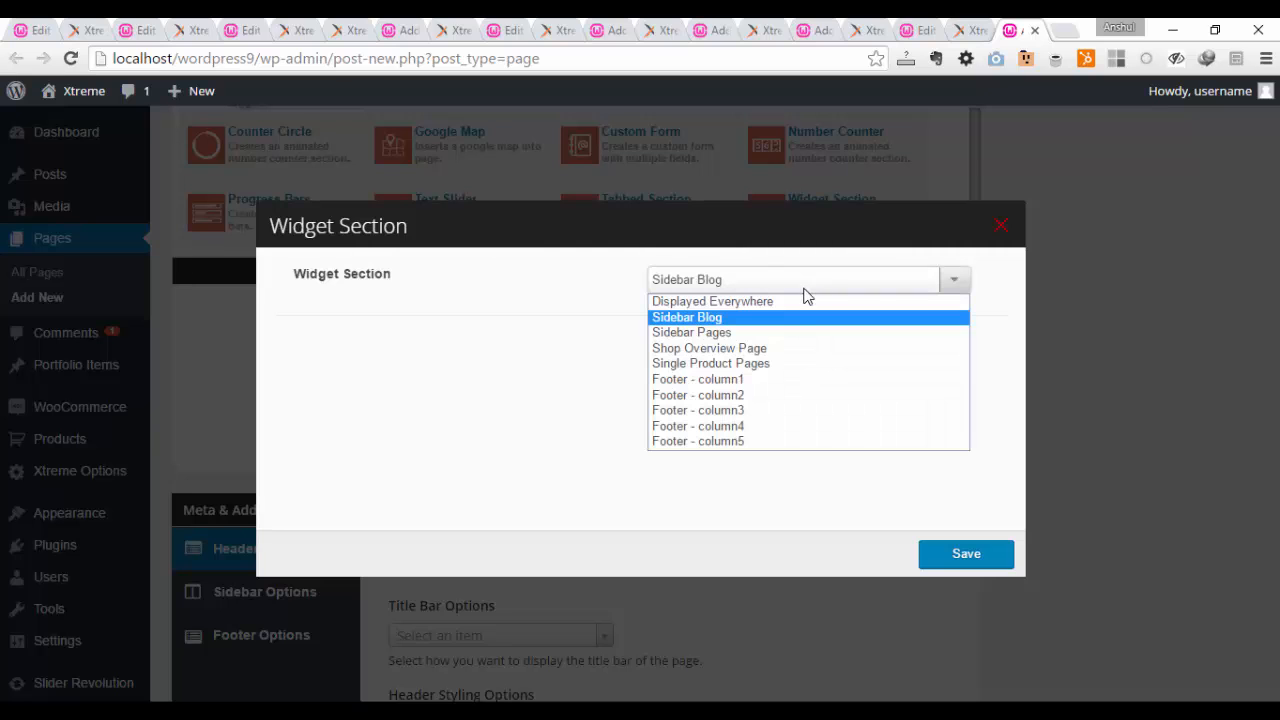
left_click(800, 294)
left_click(995, 552)
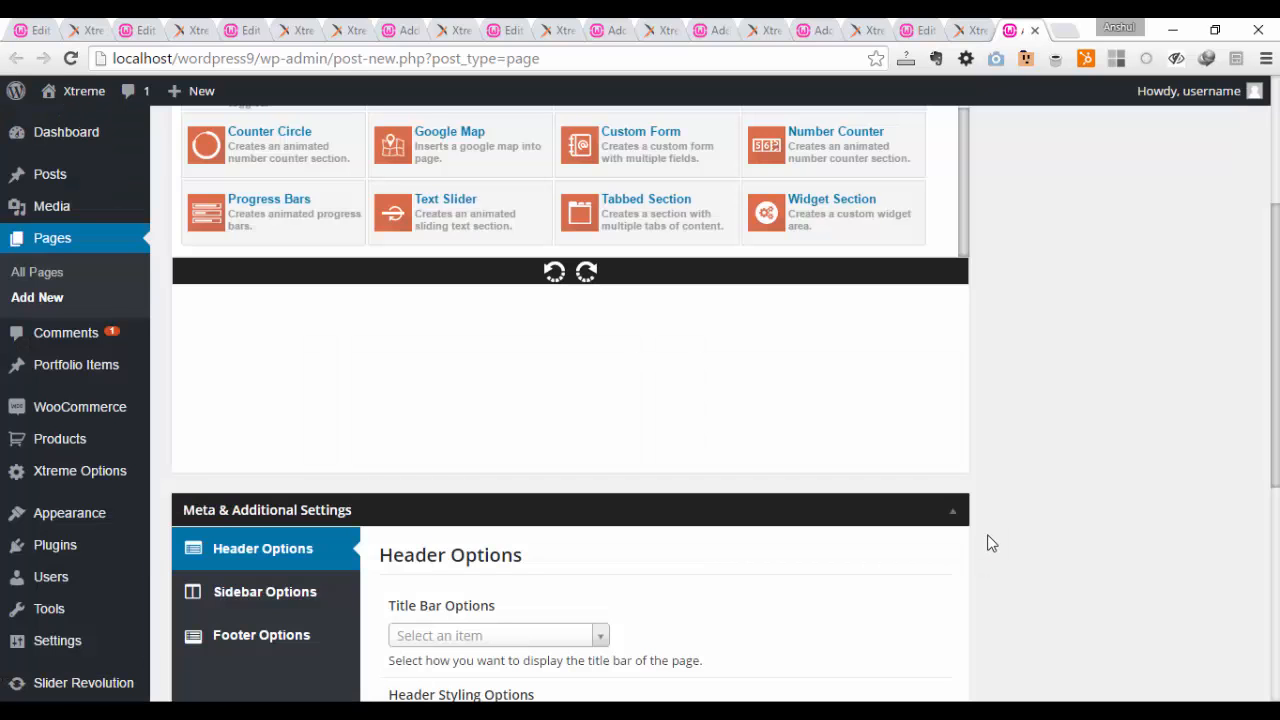
scroll(340, 560, "down", 4)
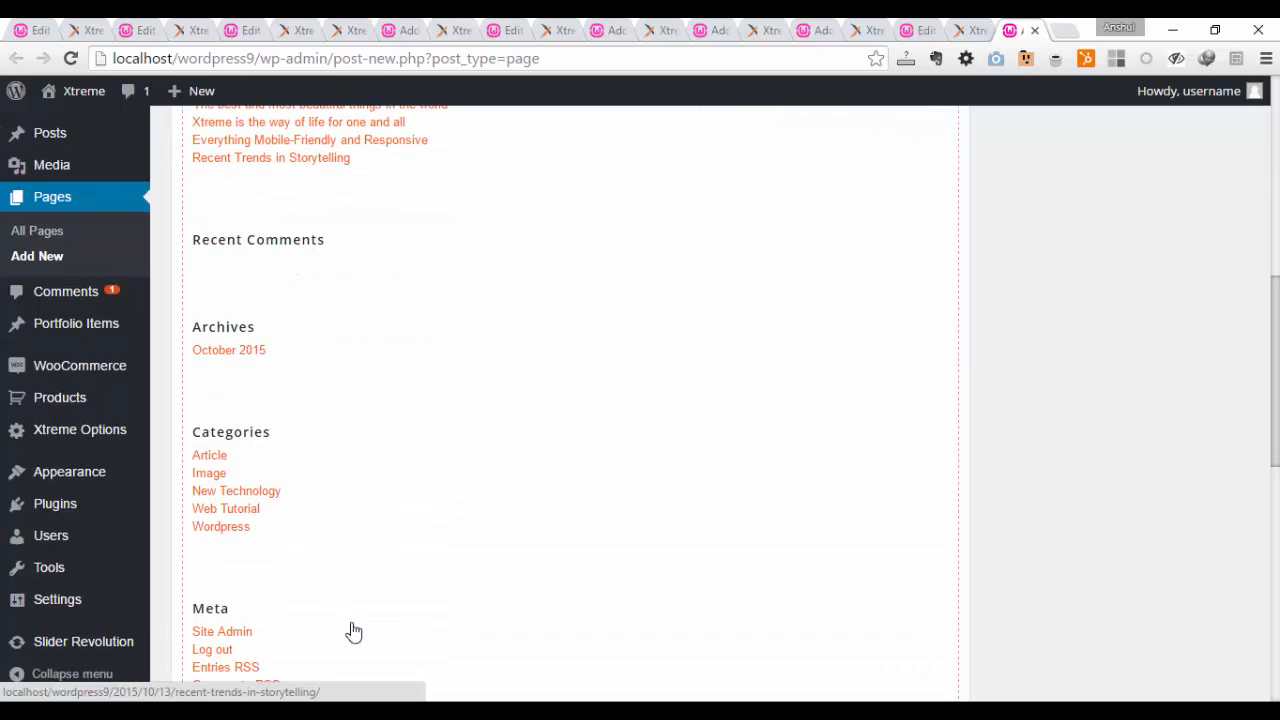
Step: Publish the untitled page containing the Widget Section
scroll(420, 400, "up", 5)
scroll(467, 422, "up", 2)
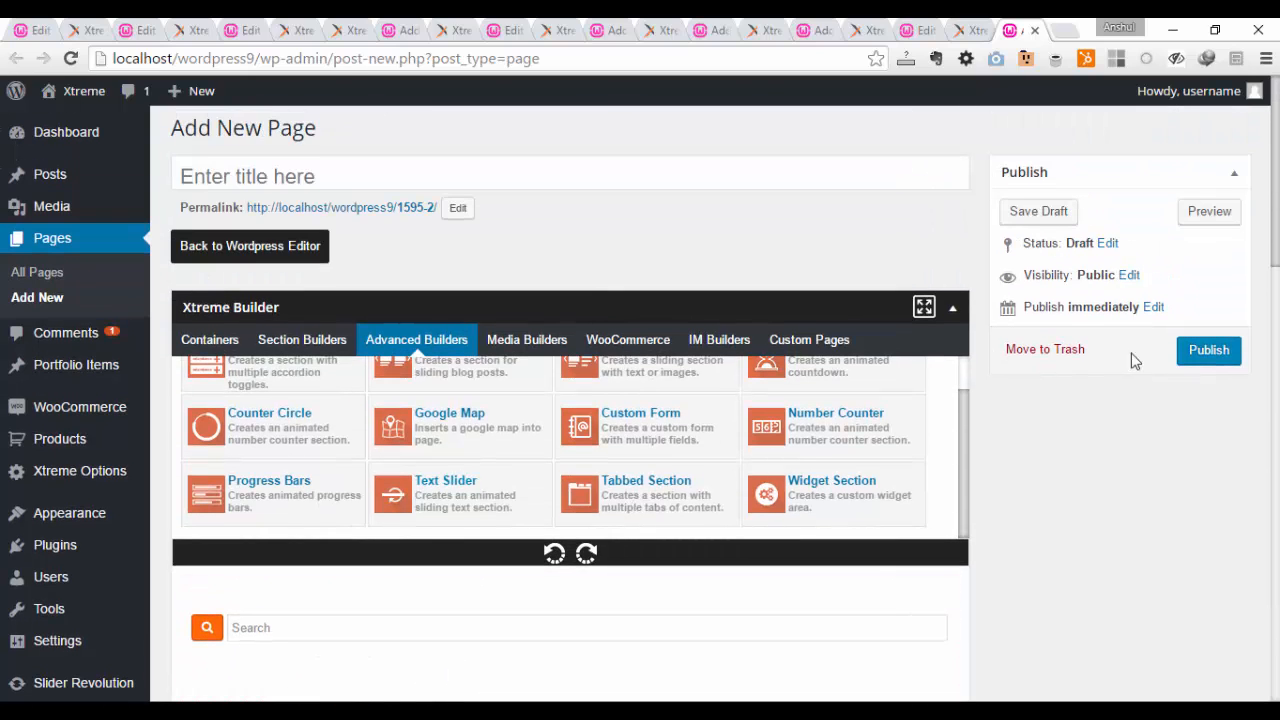
left_click(1207, 350)
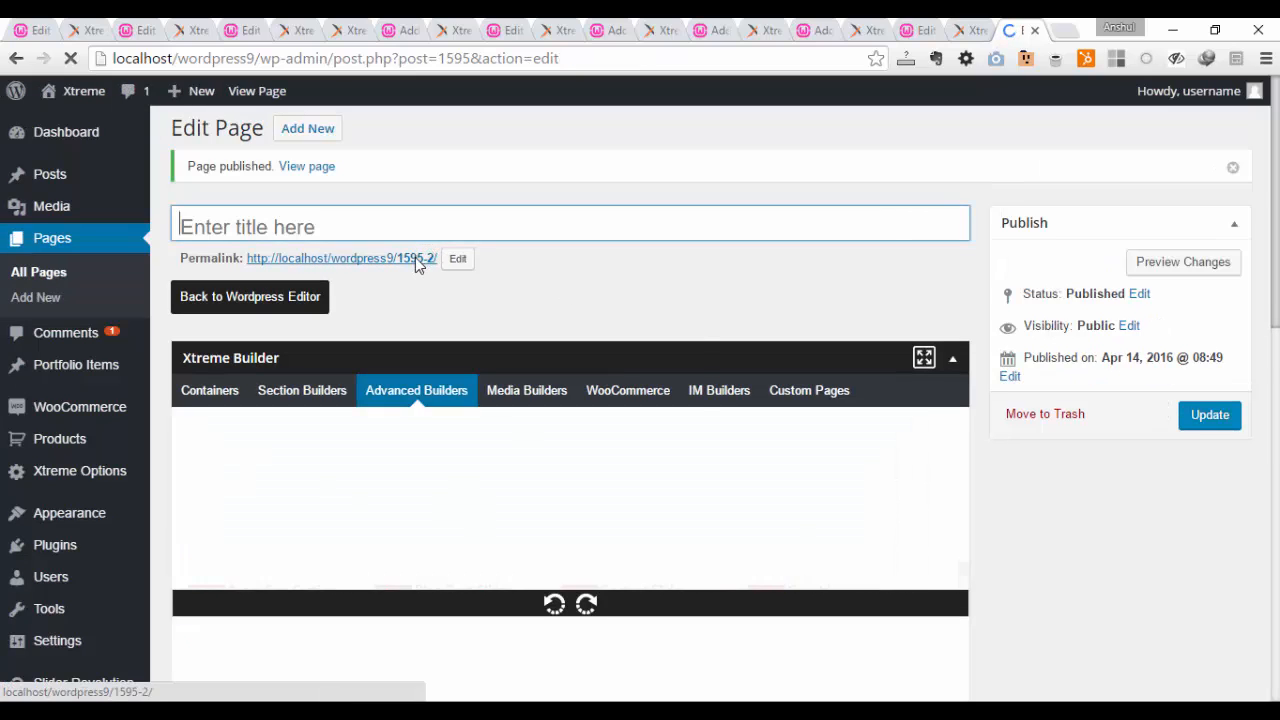
Step: Open the published page from its permalink in a new tab and compare the Widget Section's content with the page's sidebar
right_click(415, 257)
left_click(460, 271)
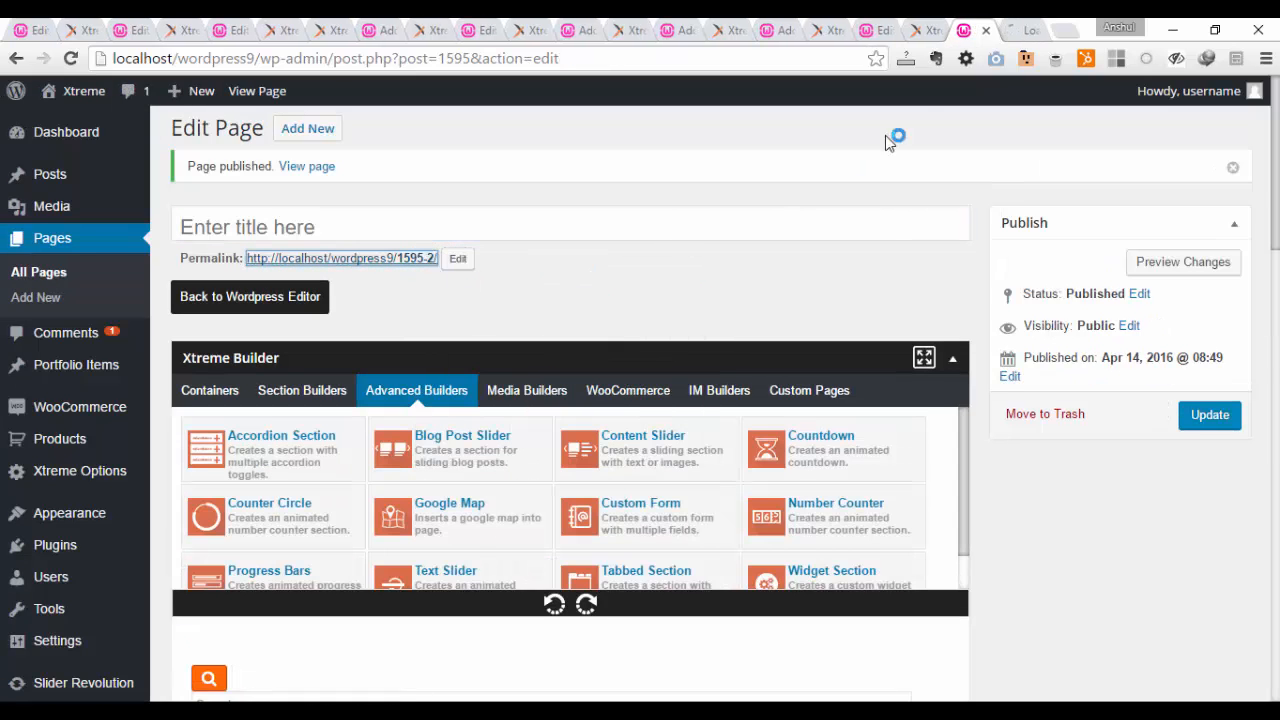
left_click(1022, 30)
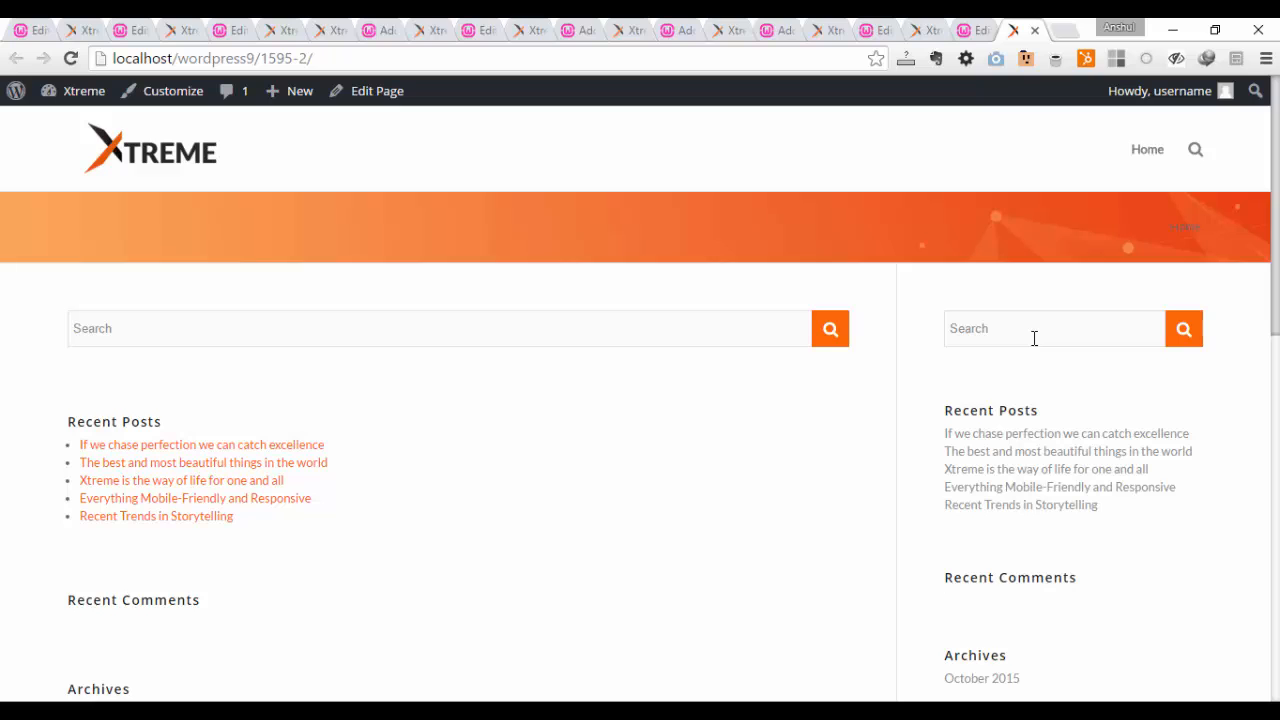
scroll(1034, 338, "down", 3)
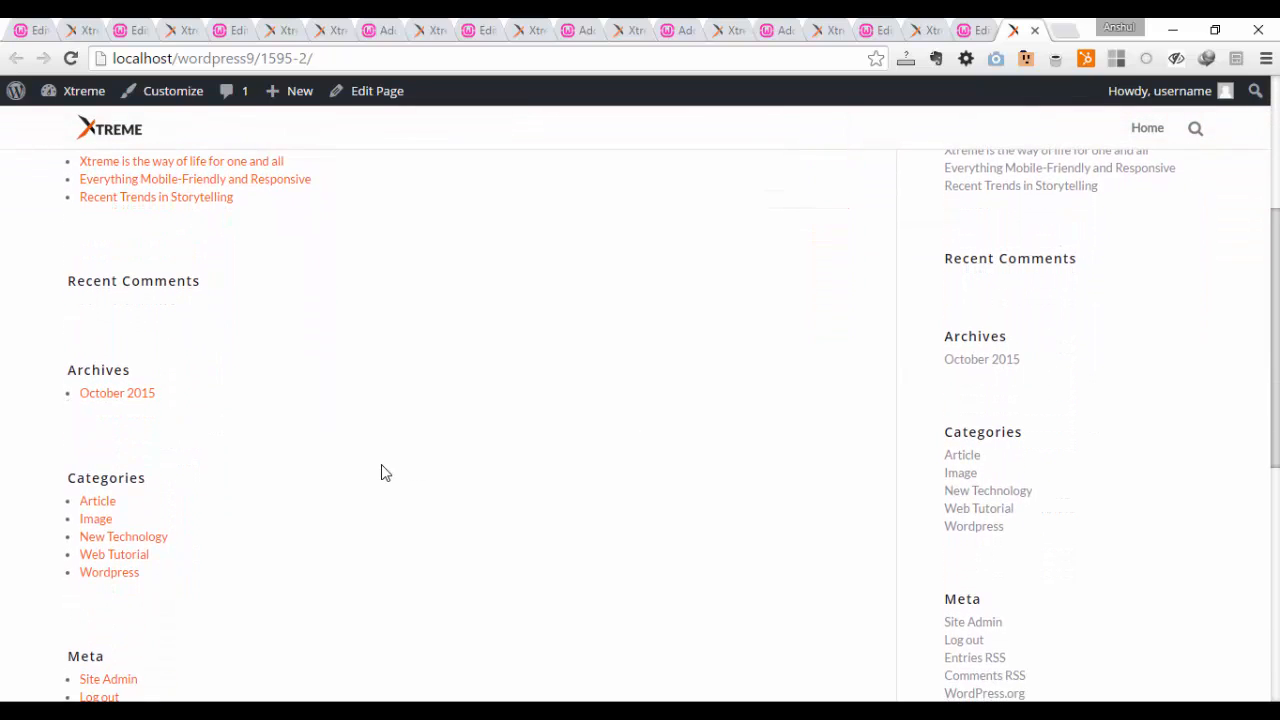
scroll(385, 472, "down", 2)
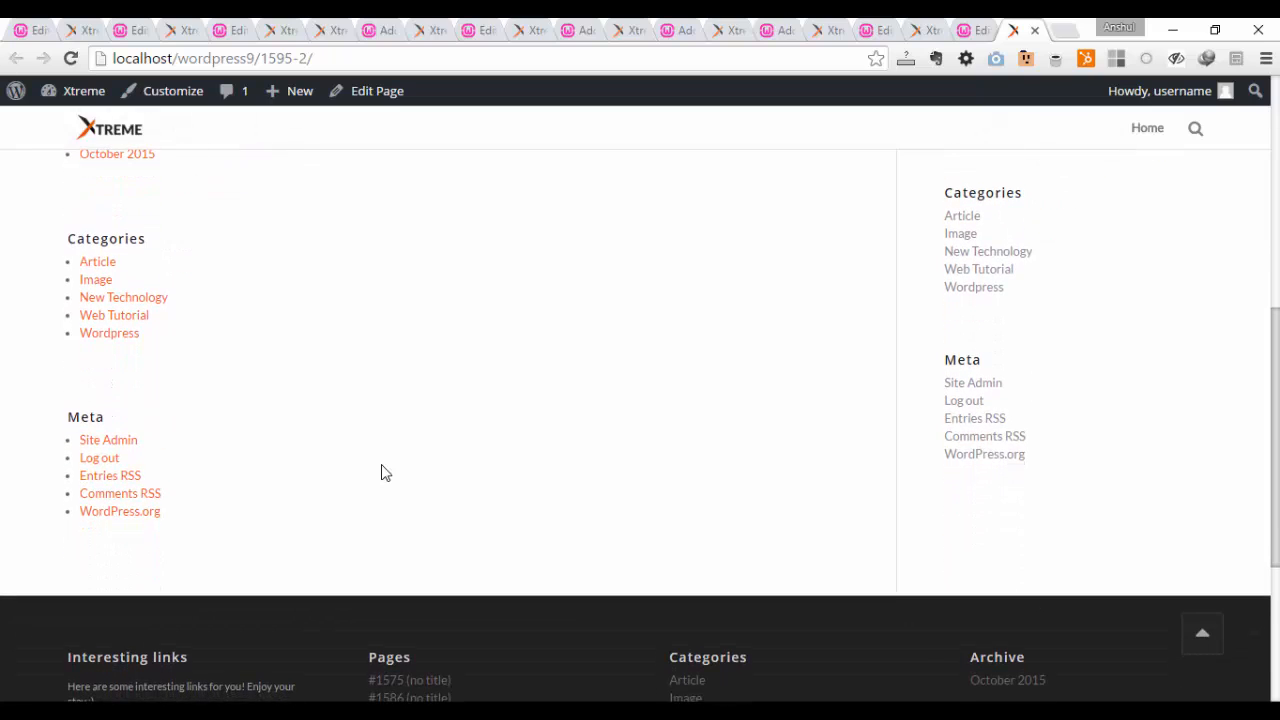
scroll(385, 472, "up", 4)
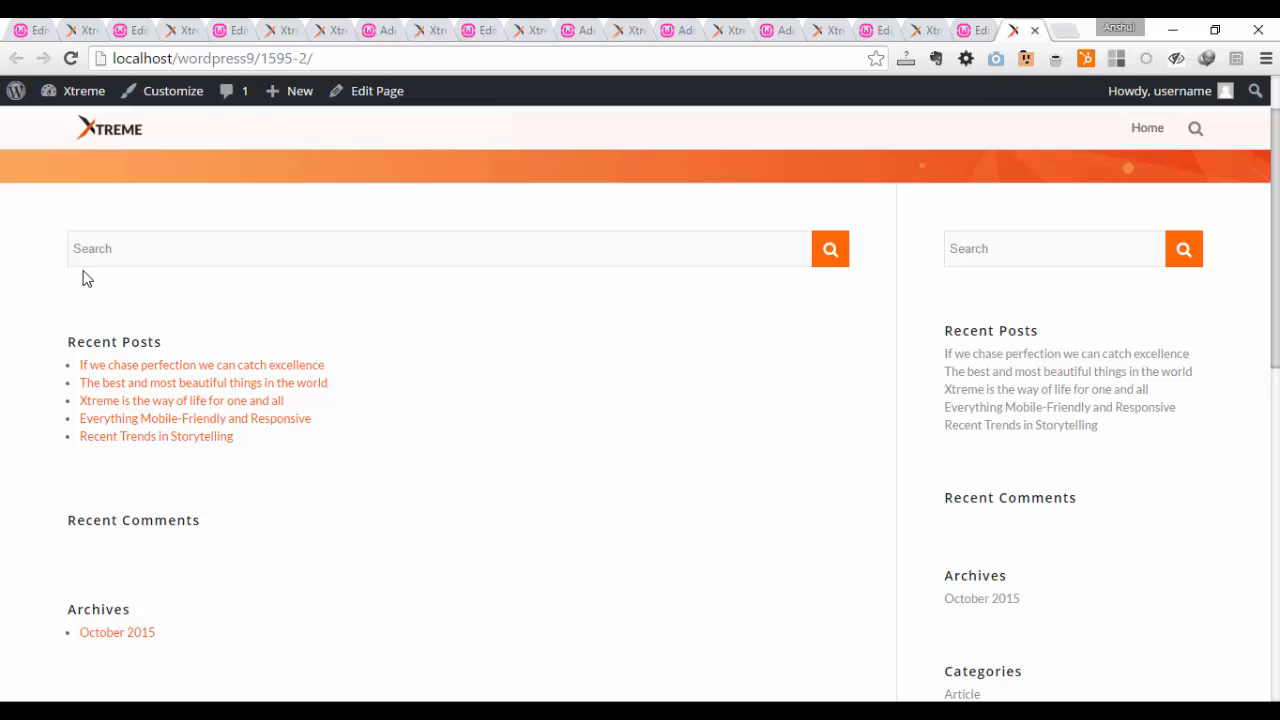
scroll(237, 311, "down", 3)
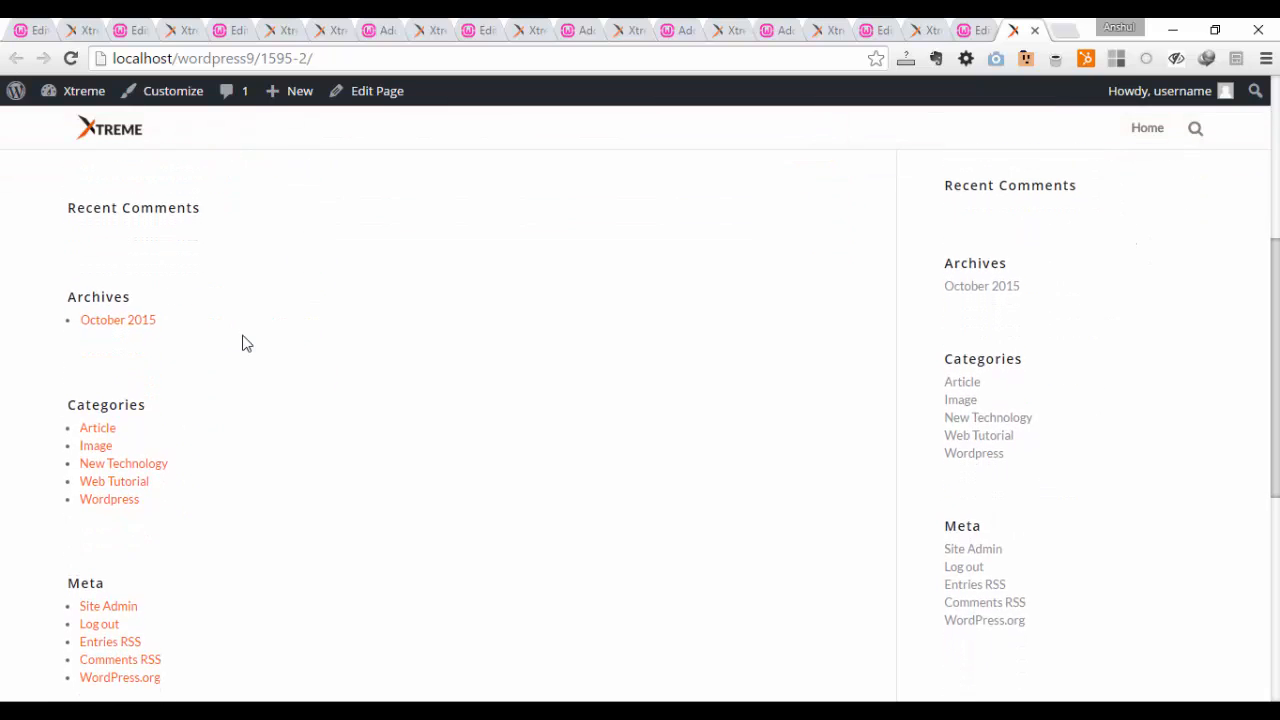
scroll(245, 343, "up", 4)
Step: Return to the page editor and review the builder's Containers, Custom Pages and Advanced Builders element groups
left_click(972, 30)
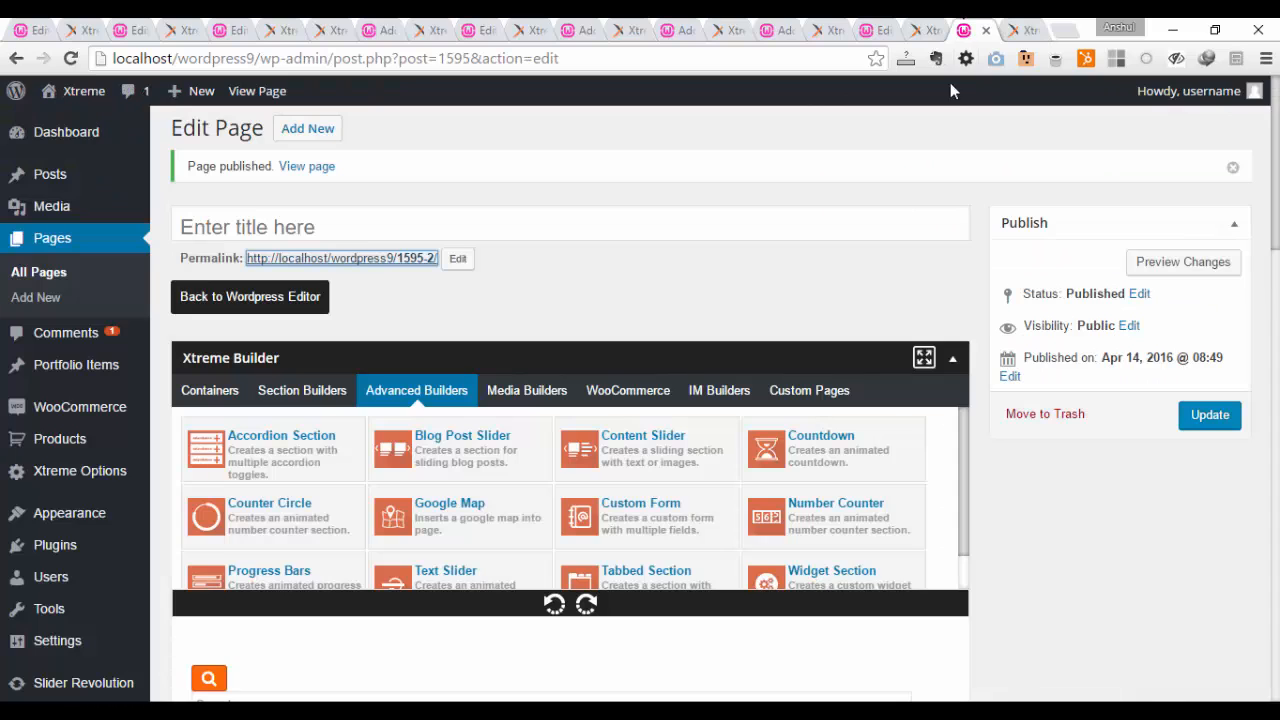
scroll(683, 394, "down", 3)
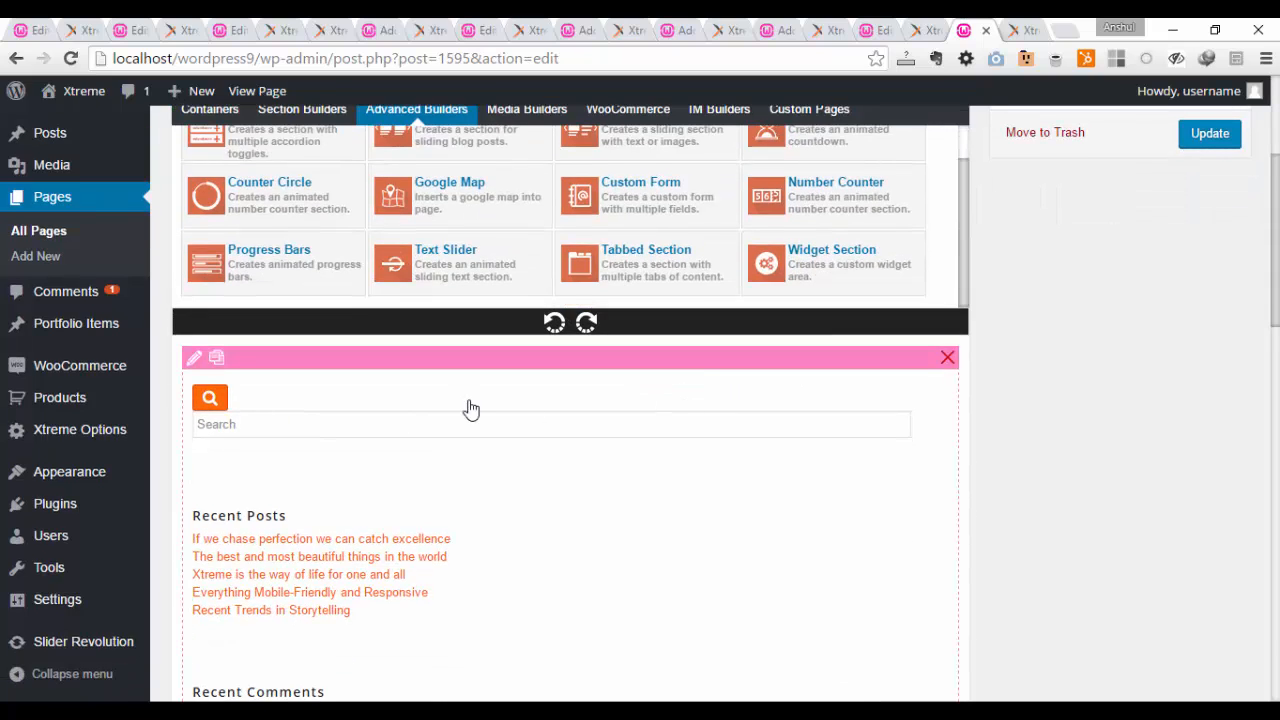
scroll(470, 410, "up", 2)
left_click(216, 298)
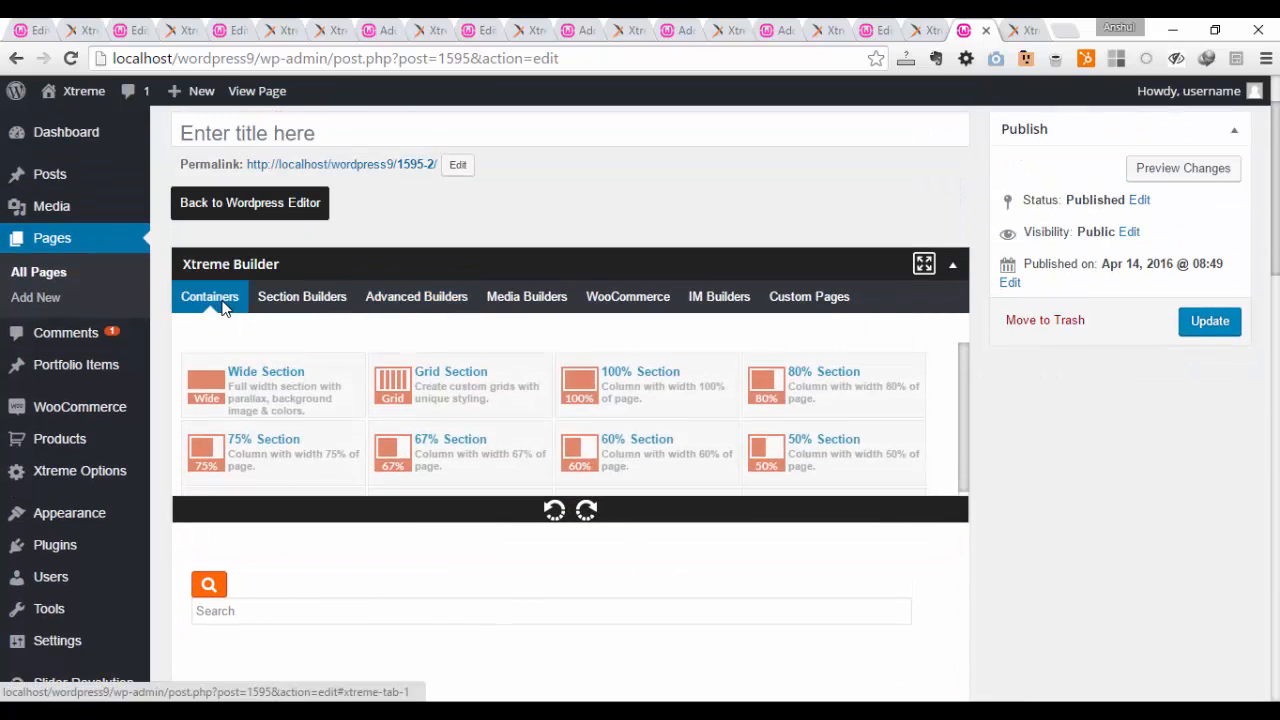
left_click(791, 300)
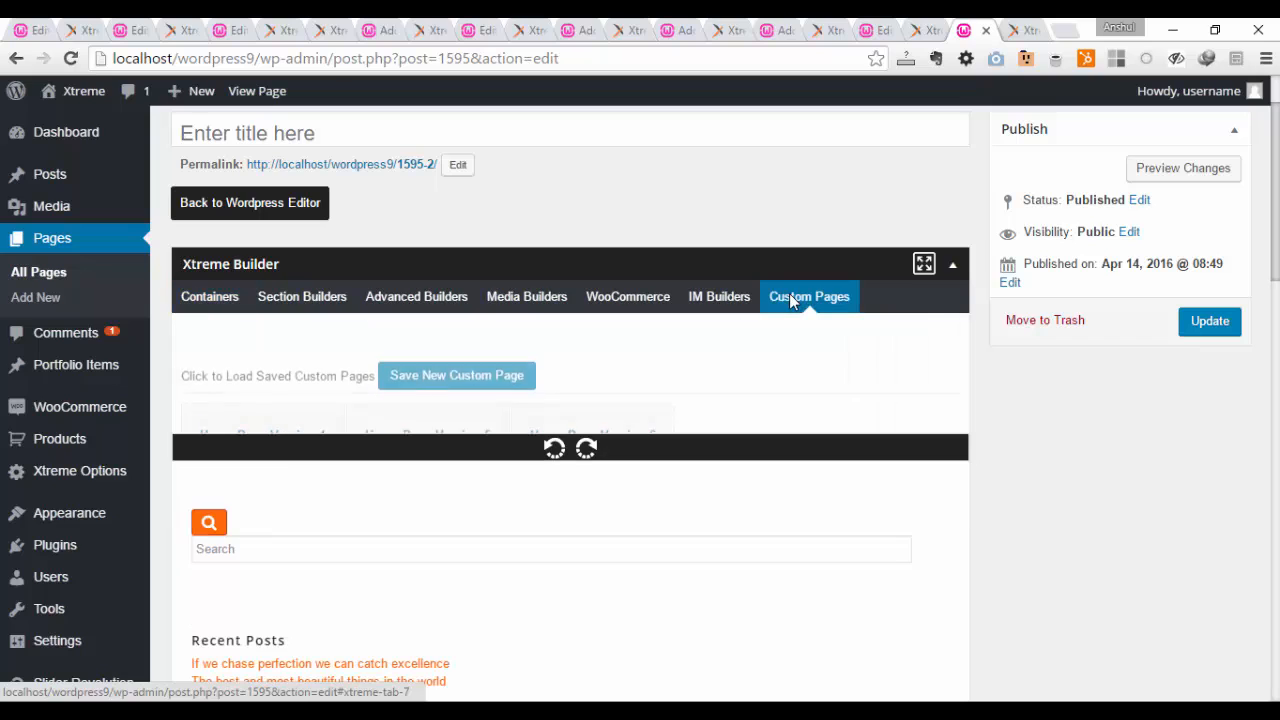
left_click(456, 297)
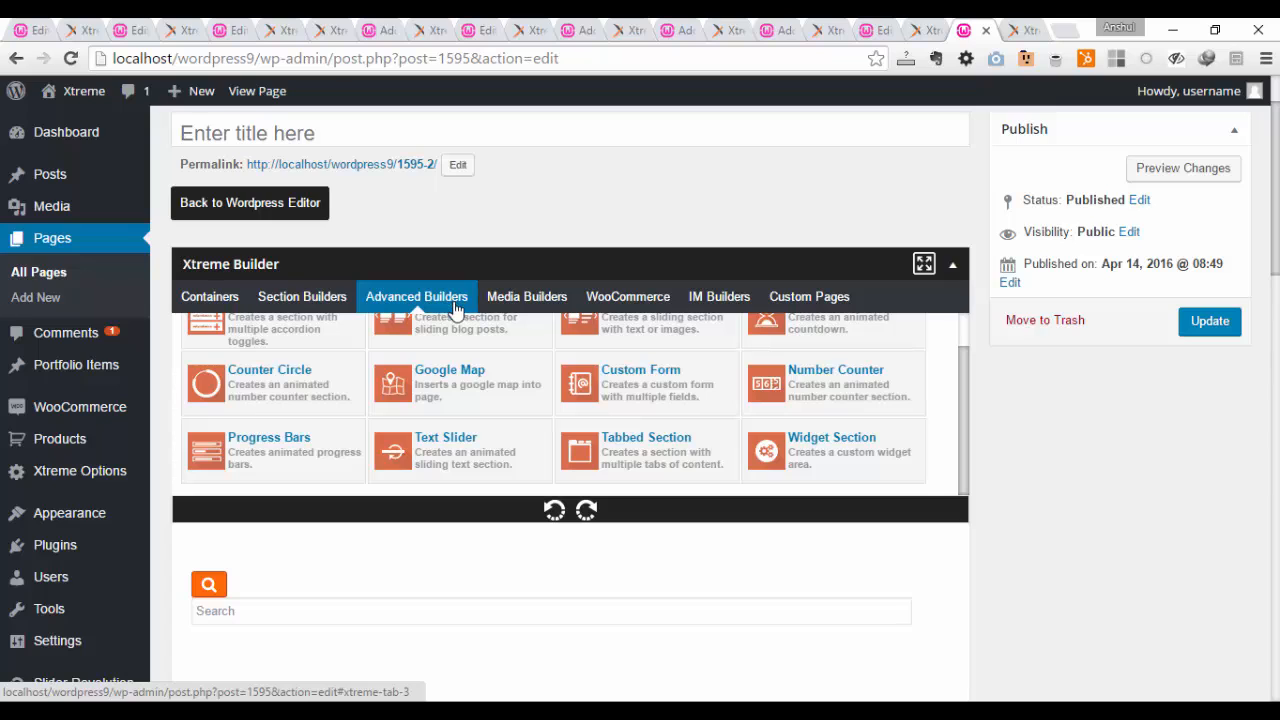
scroll(491, 448, "up", 1)
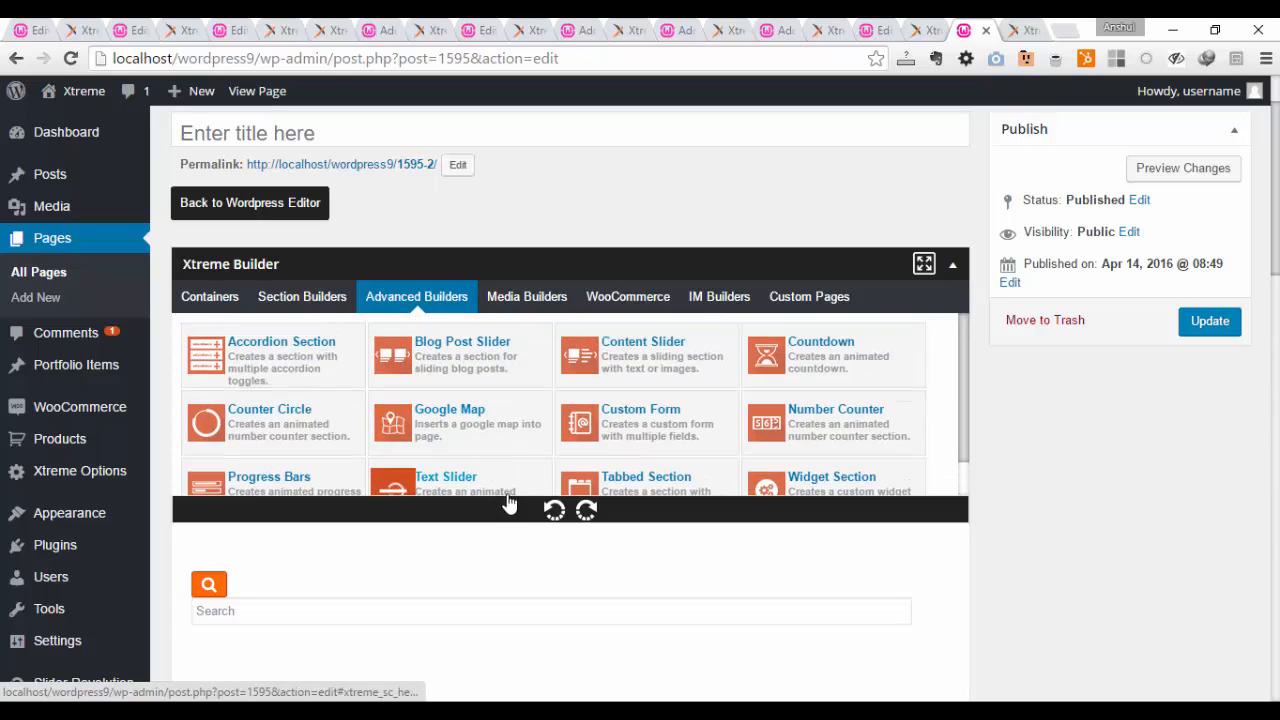